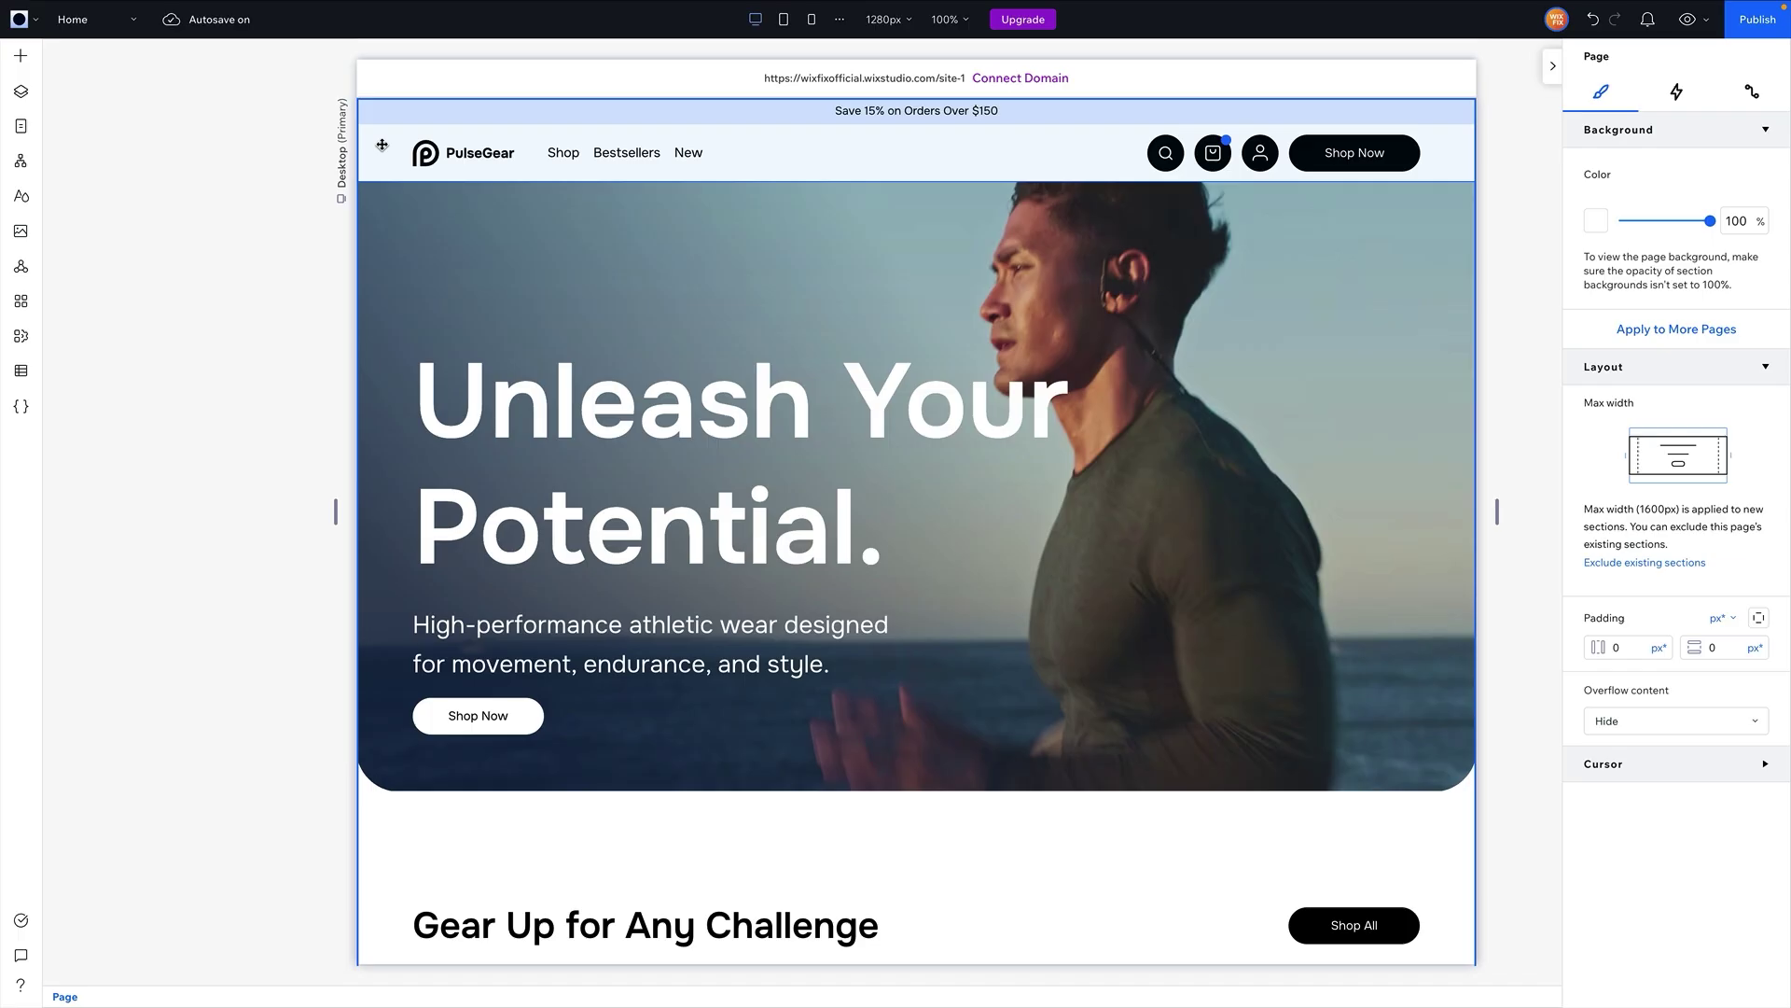
# - Select the Home page's header and footer to inspect them as global sections
pyautogui.click(381, 145)
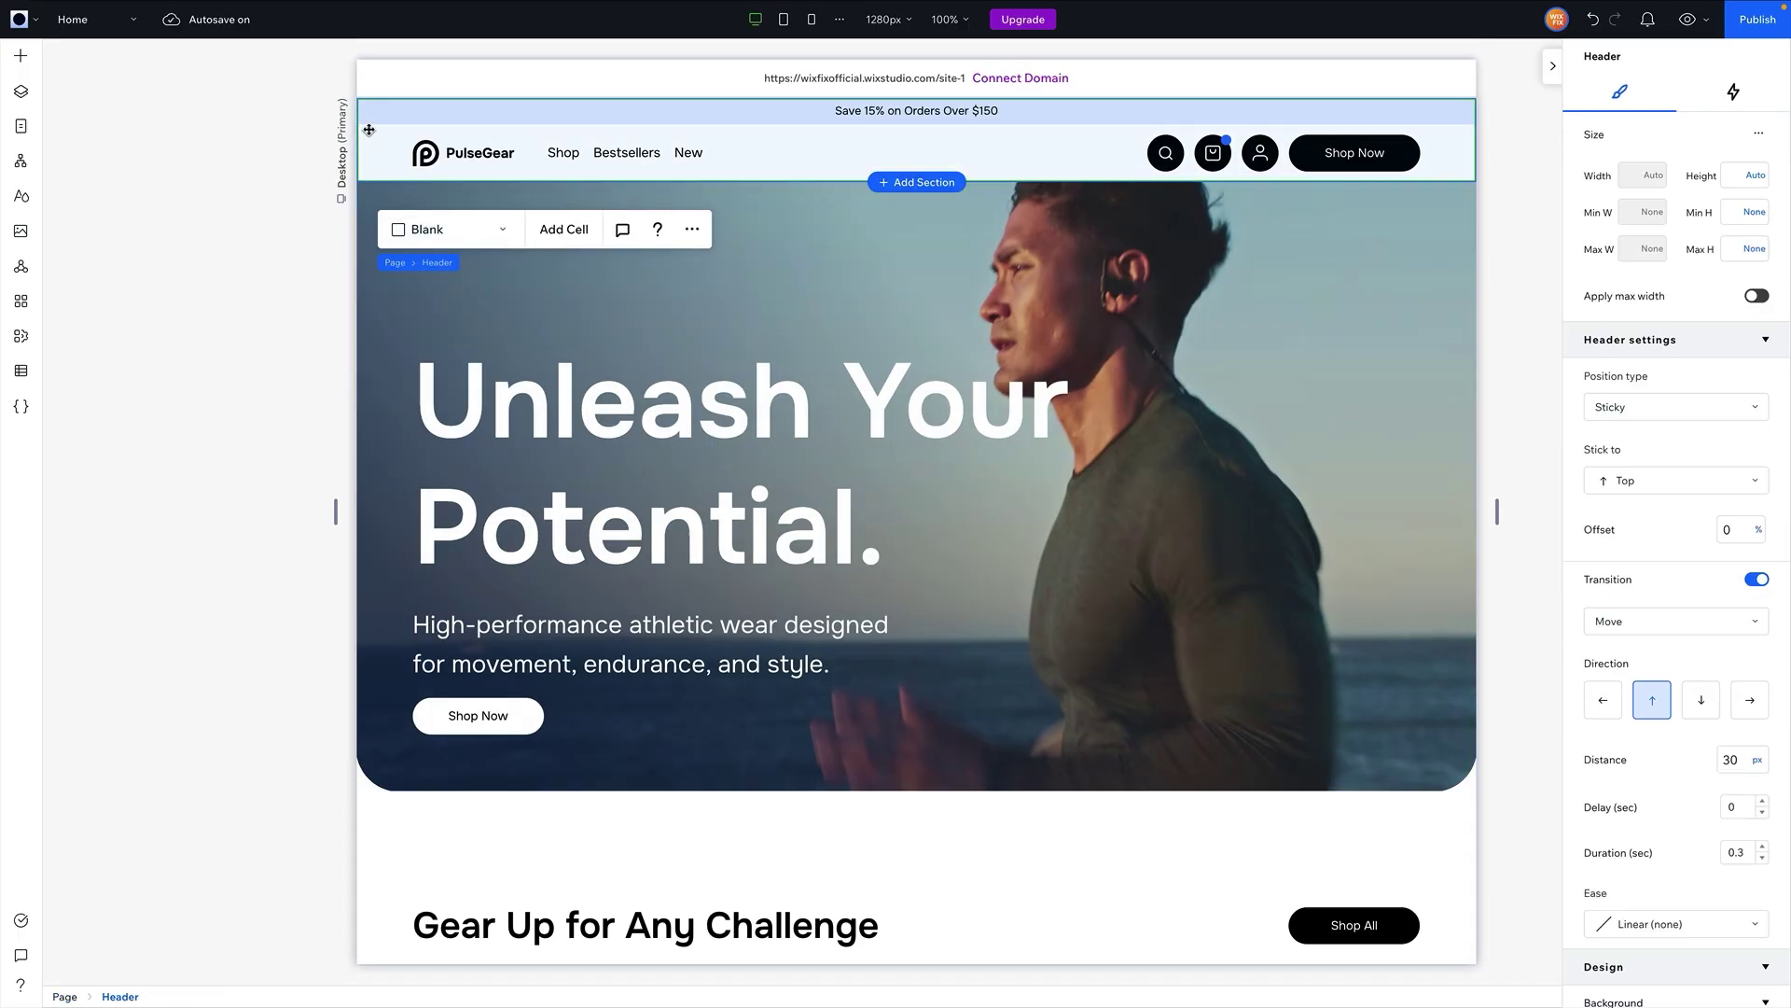
pyautogui.scroll(-15, 1436, 536)
pyautogui.scroll(-10, 1435, 545)
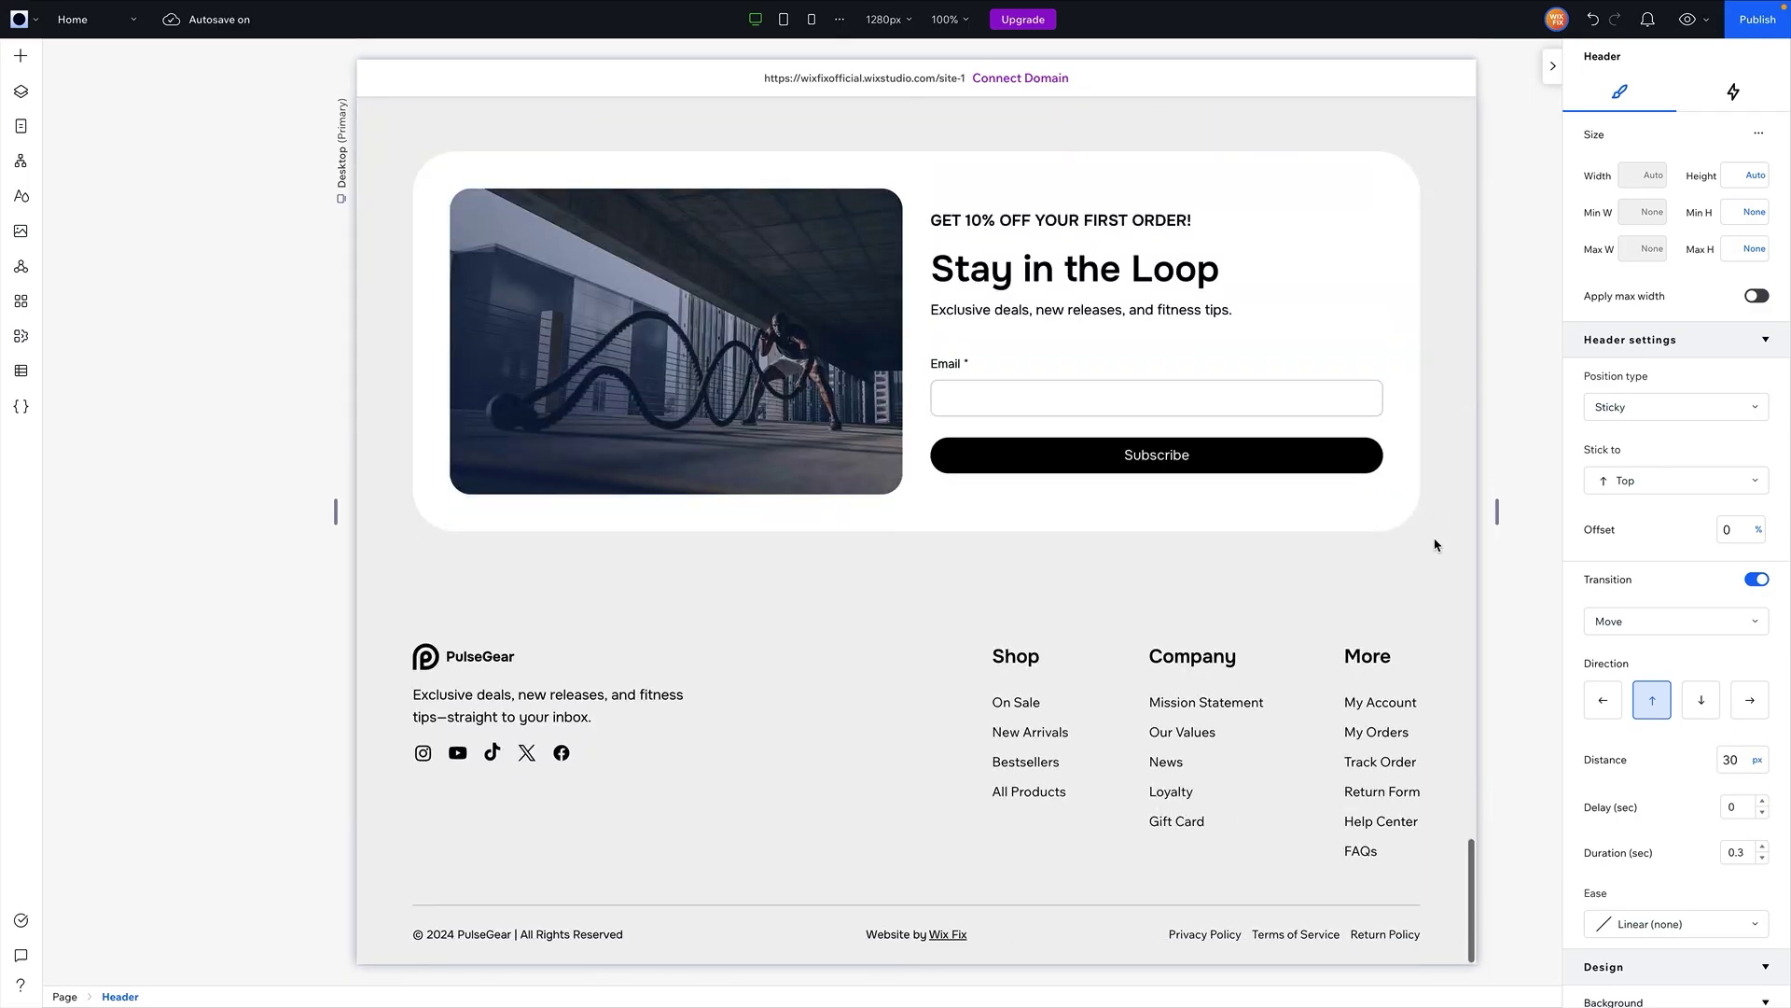
pyautogui.click(381, 636)
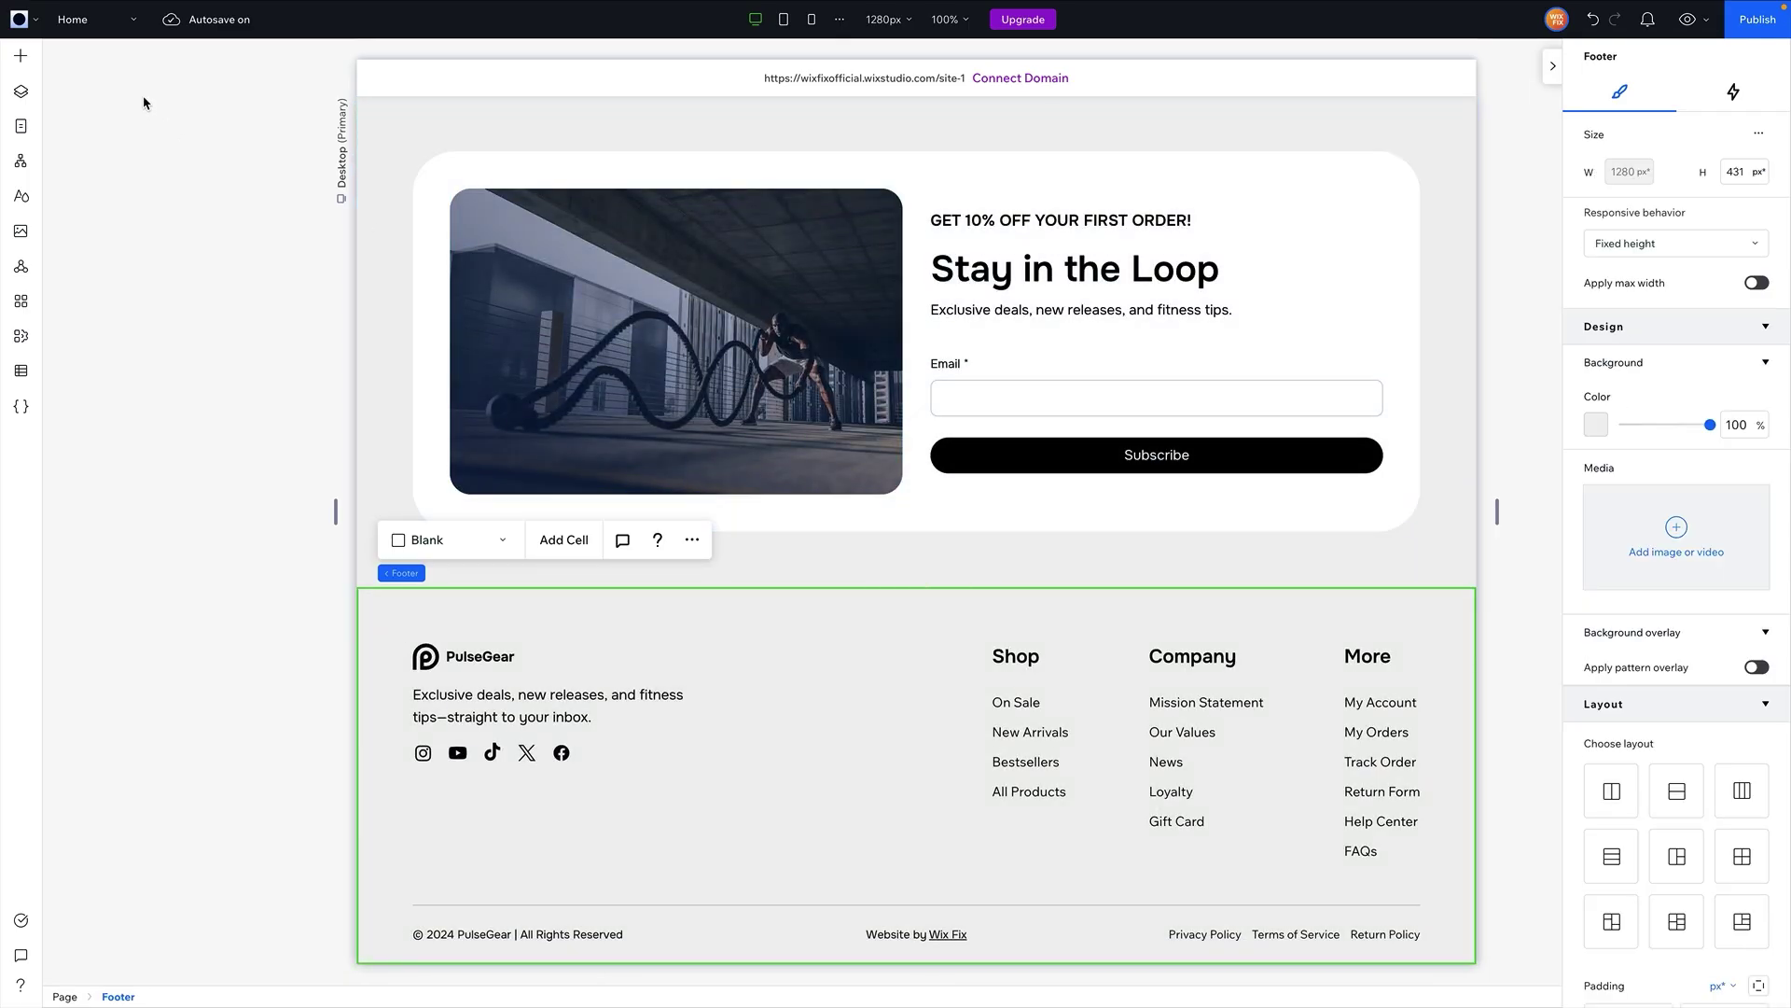
# - Open the About page and look through it from header to footer for the same global sections
pyautogui.click(90, 18)
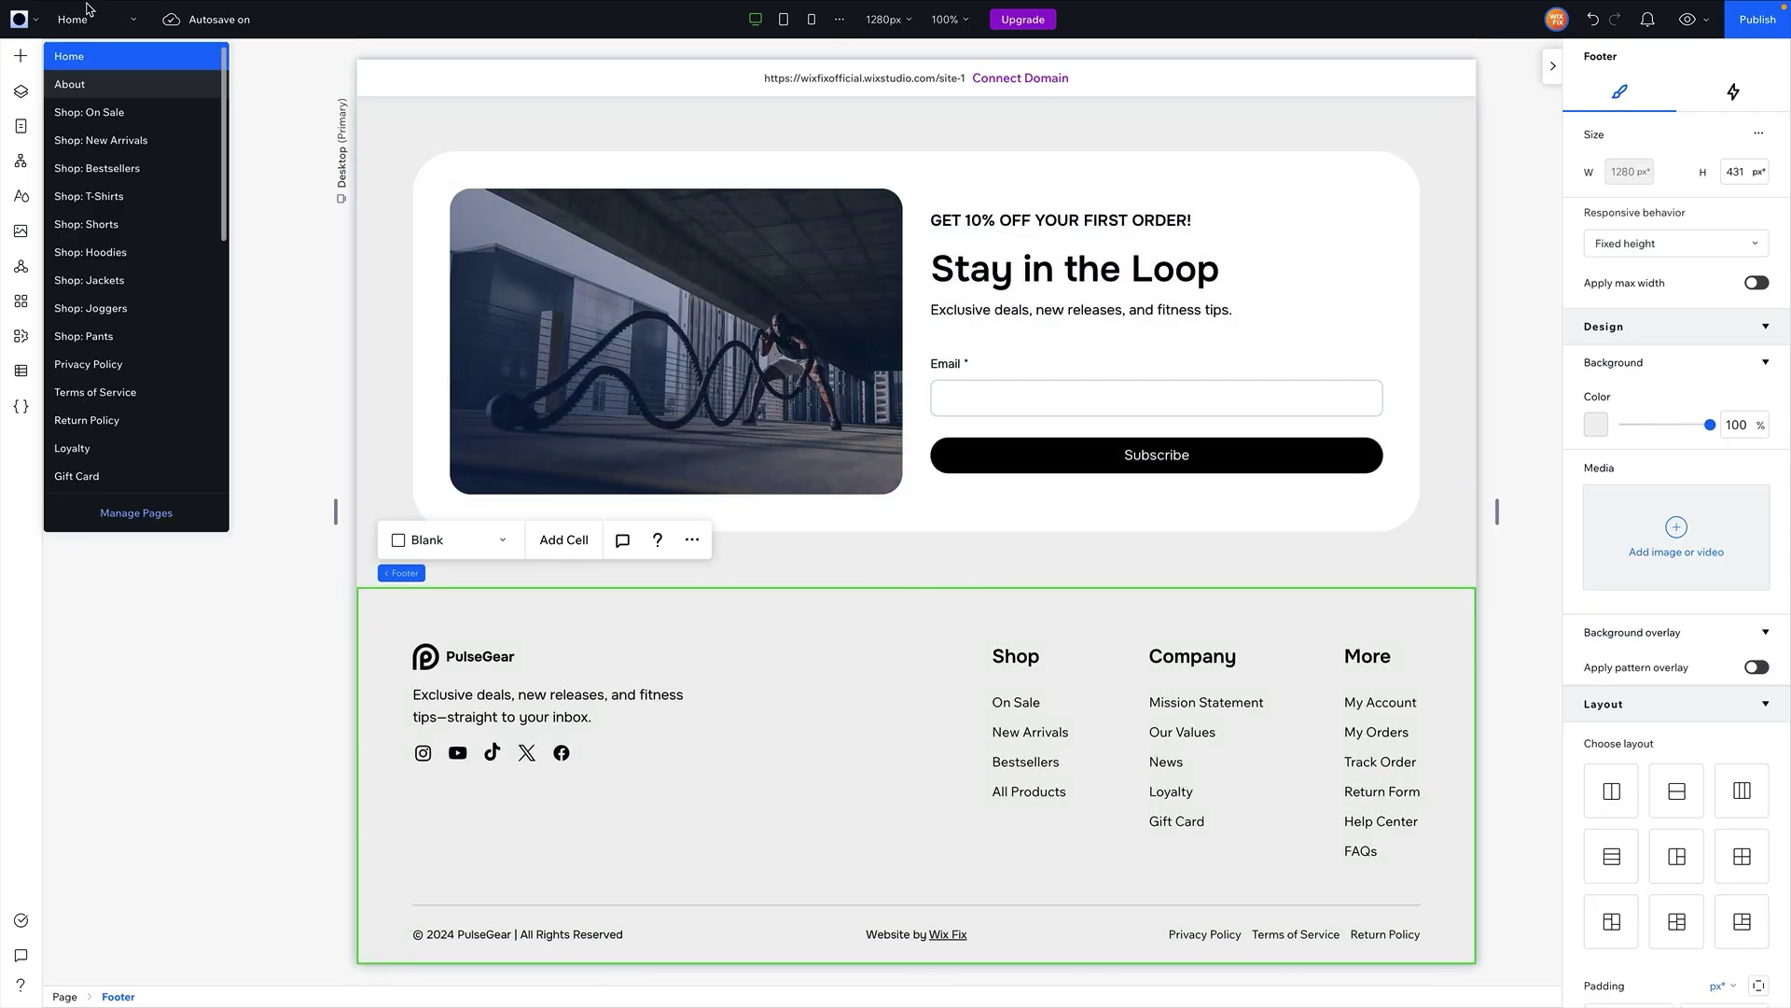
pyautogui.click(95, 86)
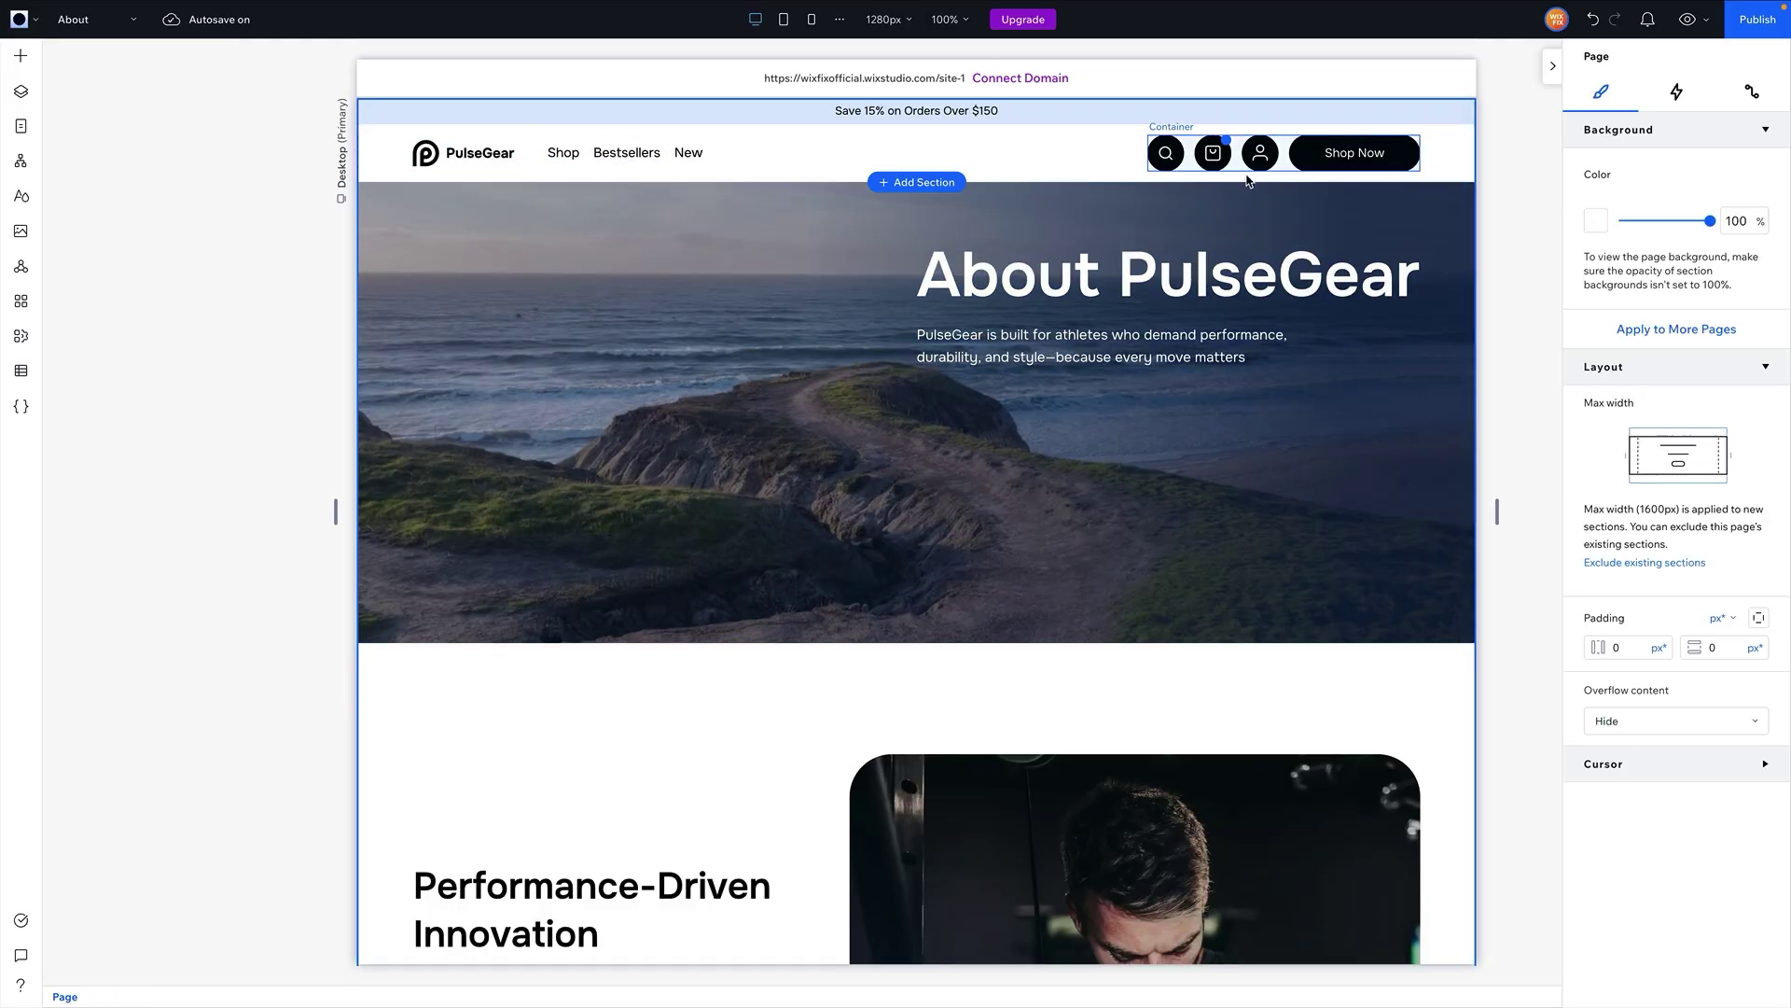
pyautogui.scroll(-10, 958, 402)
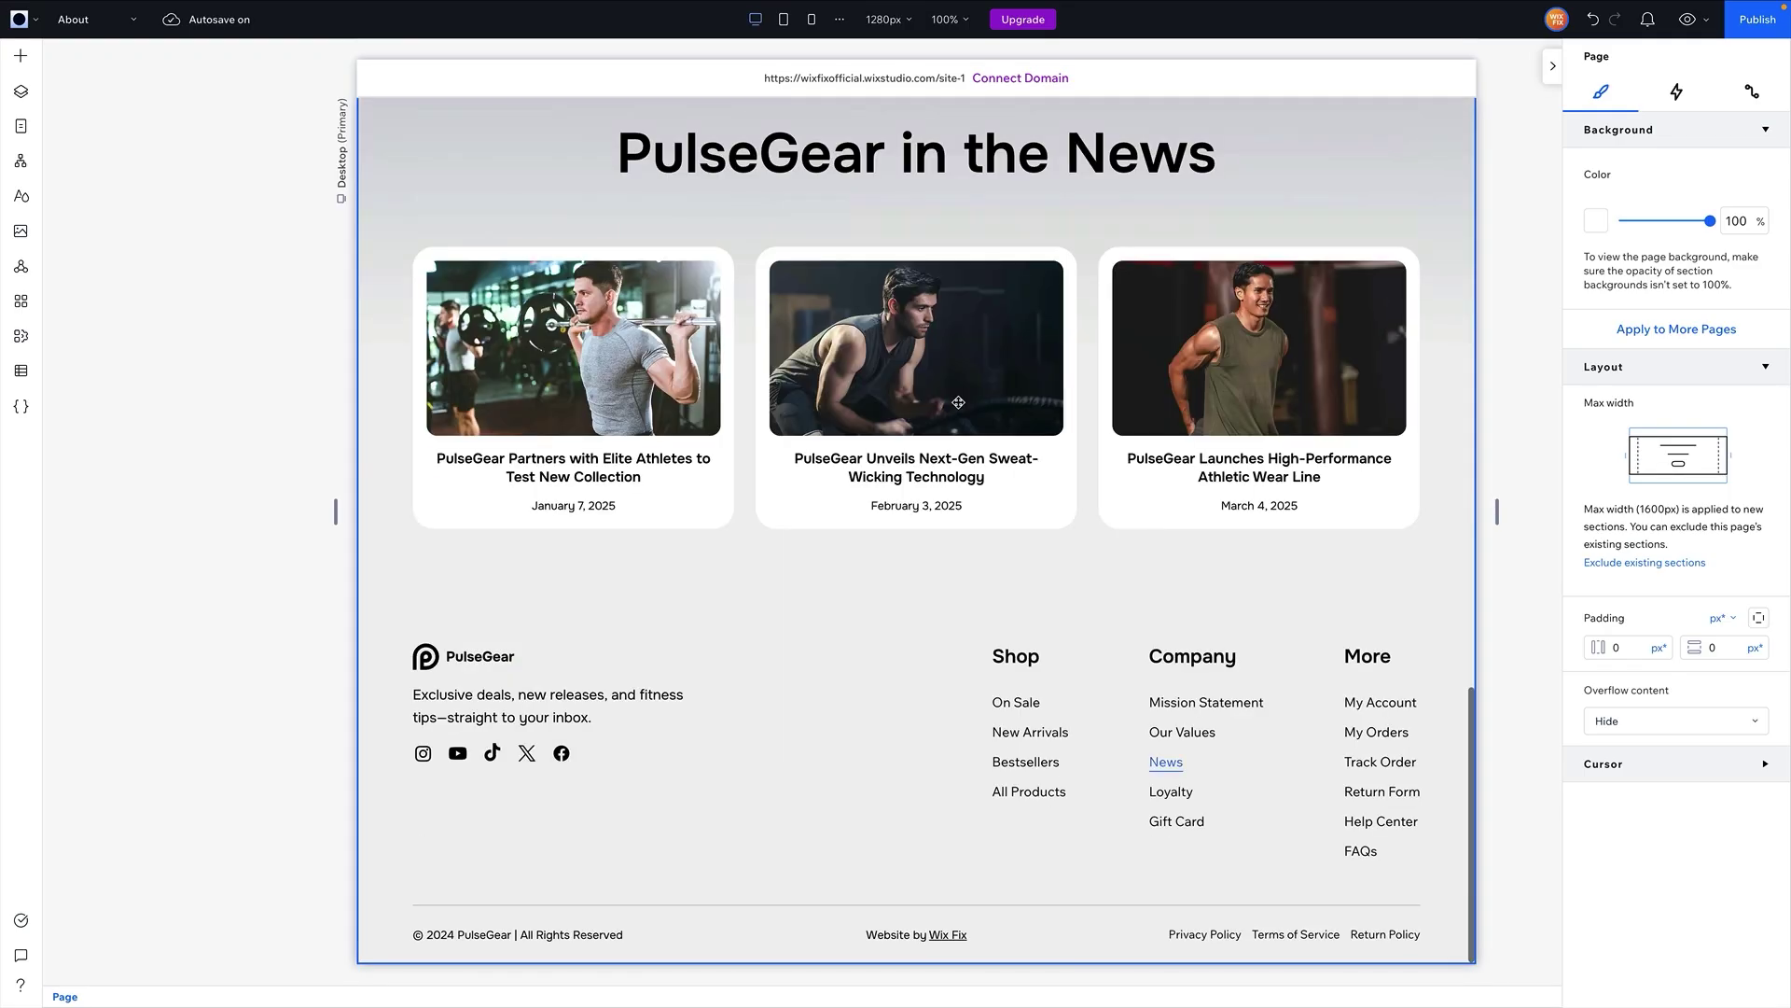
pyautogui.scroll(2, 831, 670)
pyautogui.scroll(10, 831, 670)
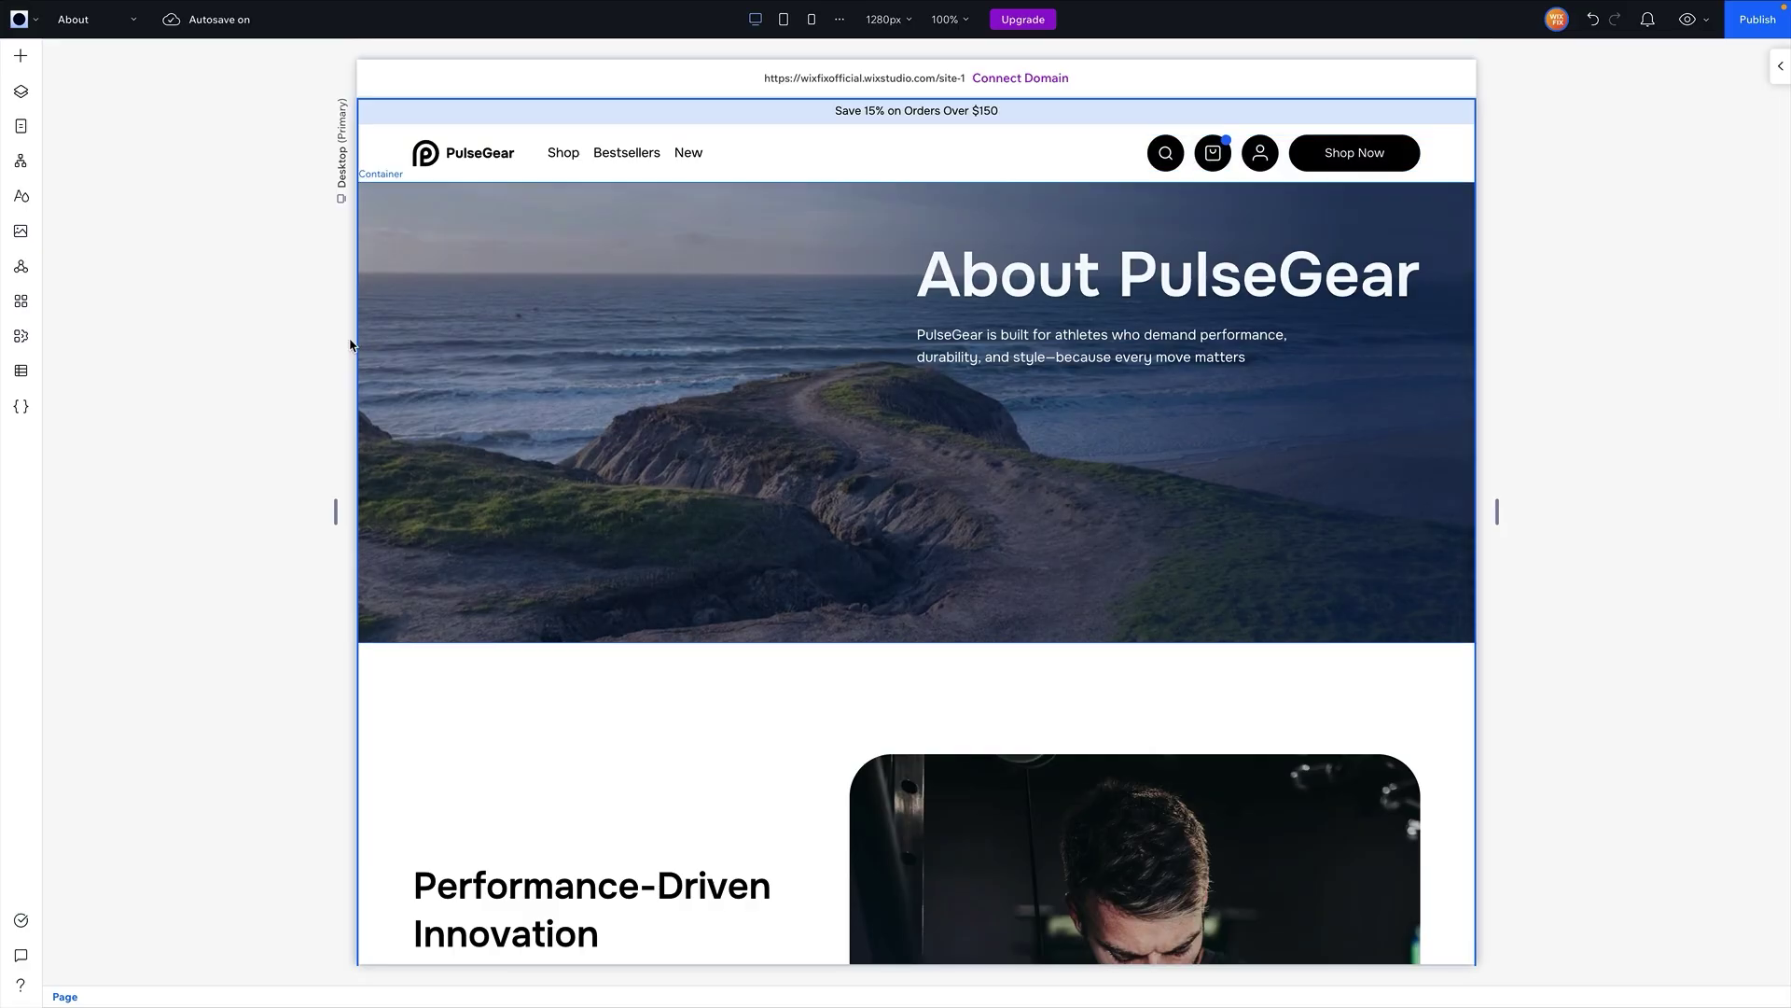
# - Review the Global Sections list for the About page and for the Home page
pyautogui.click(23, 271)
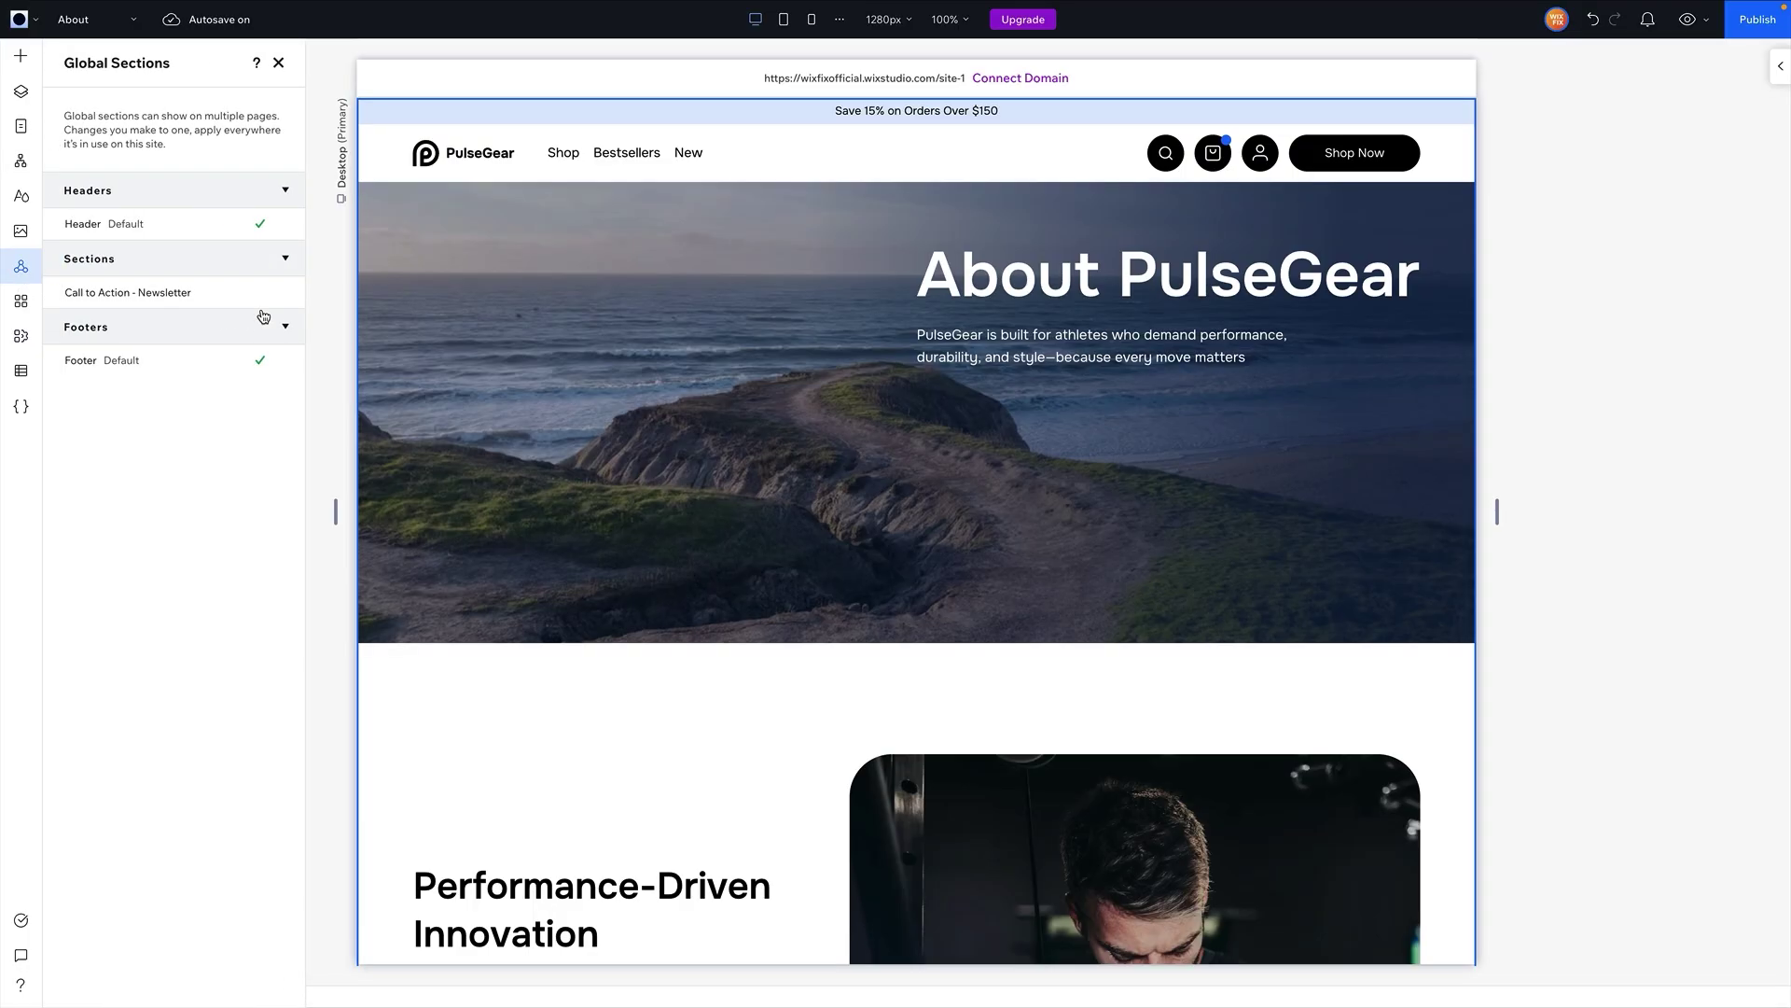
pyautogui.moveTo(81, 230)
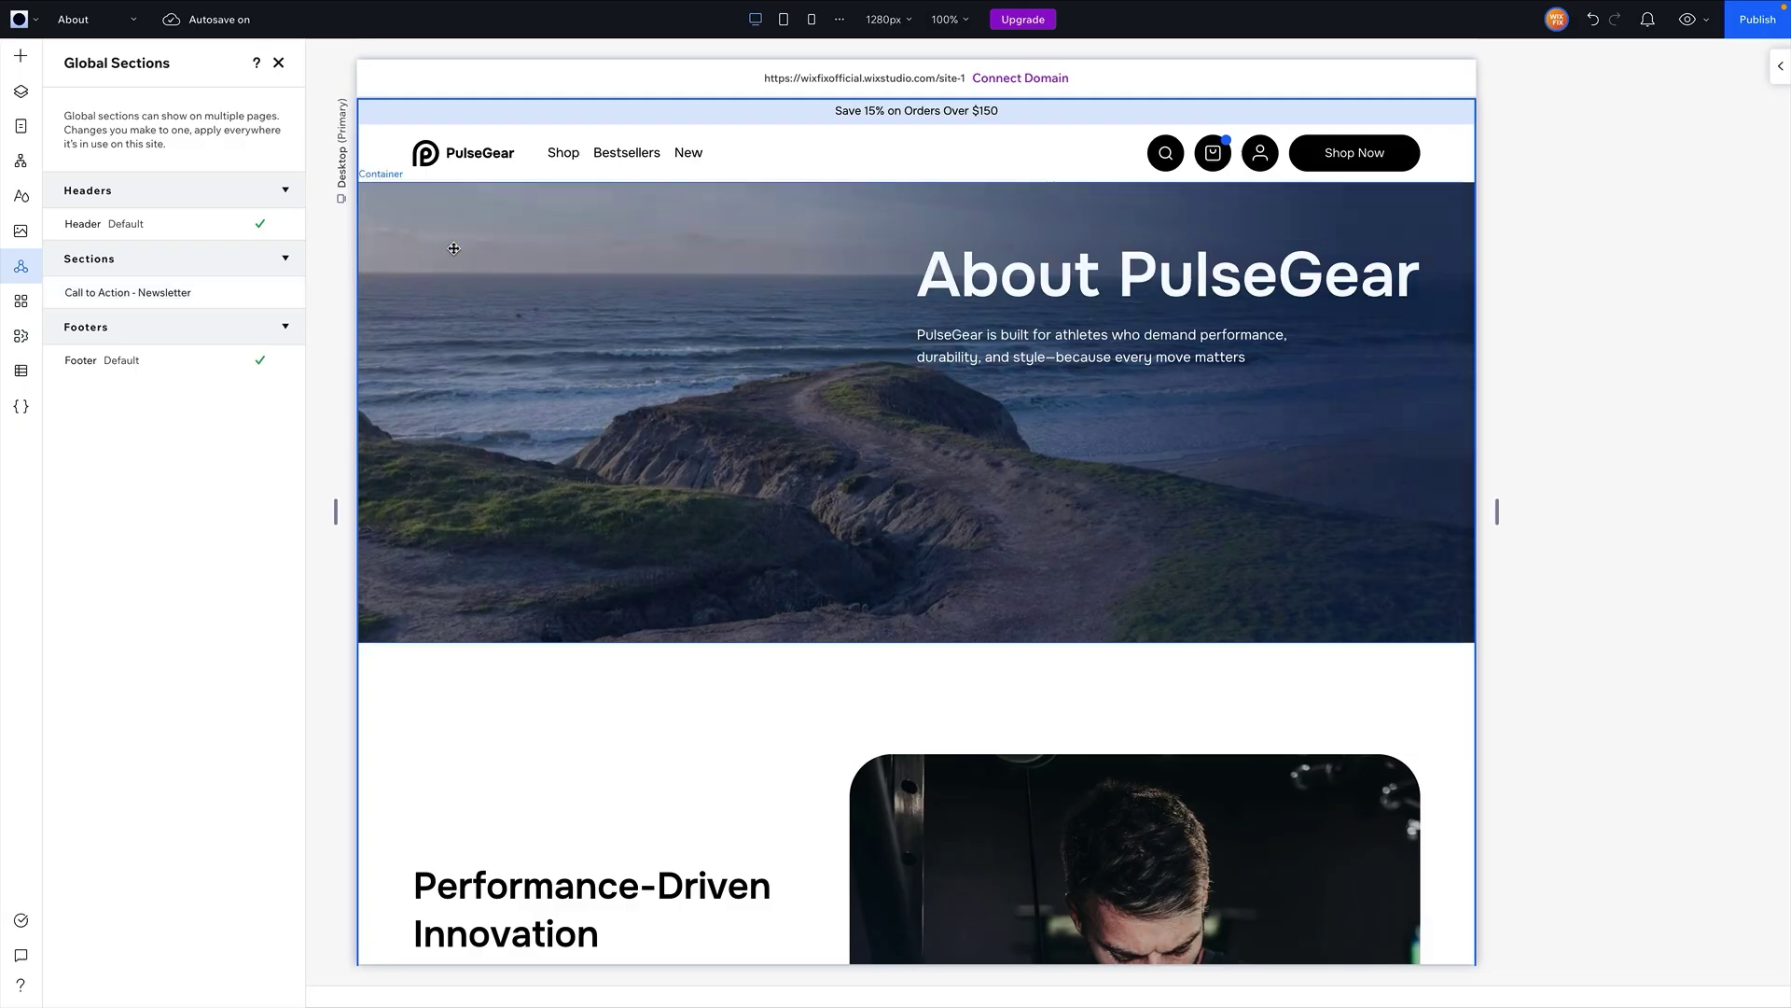
pyautogui.click(75, 20)
pyautogui.click(97, 67)
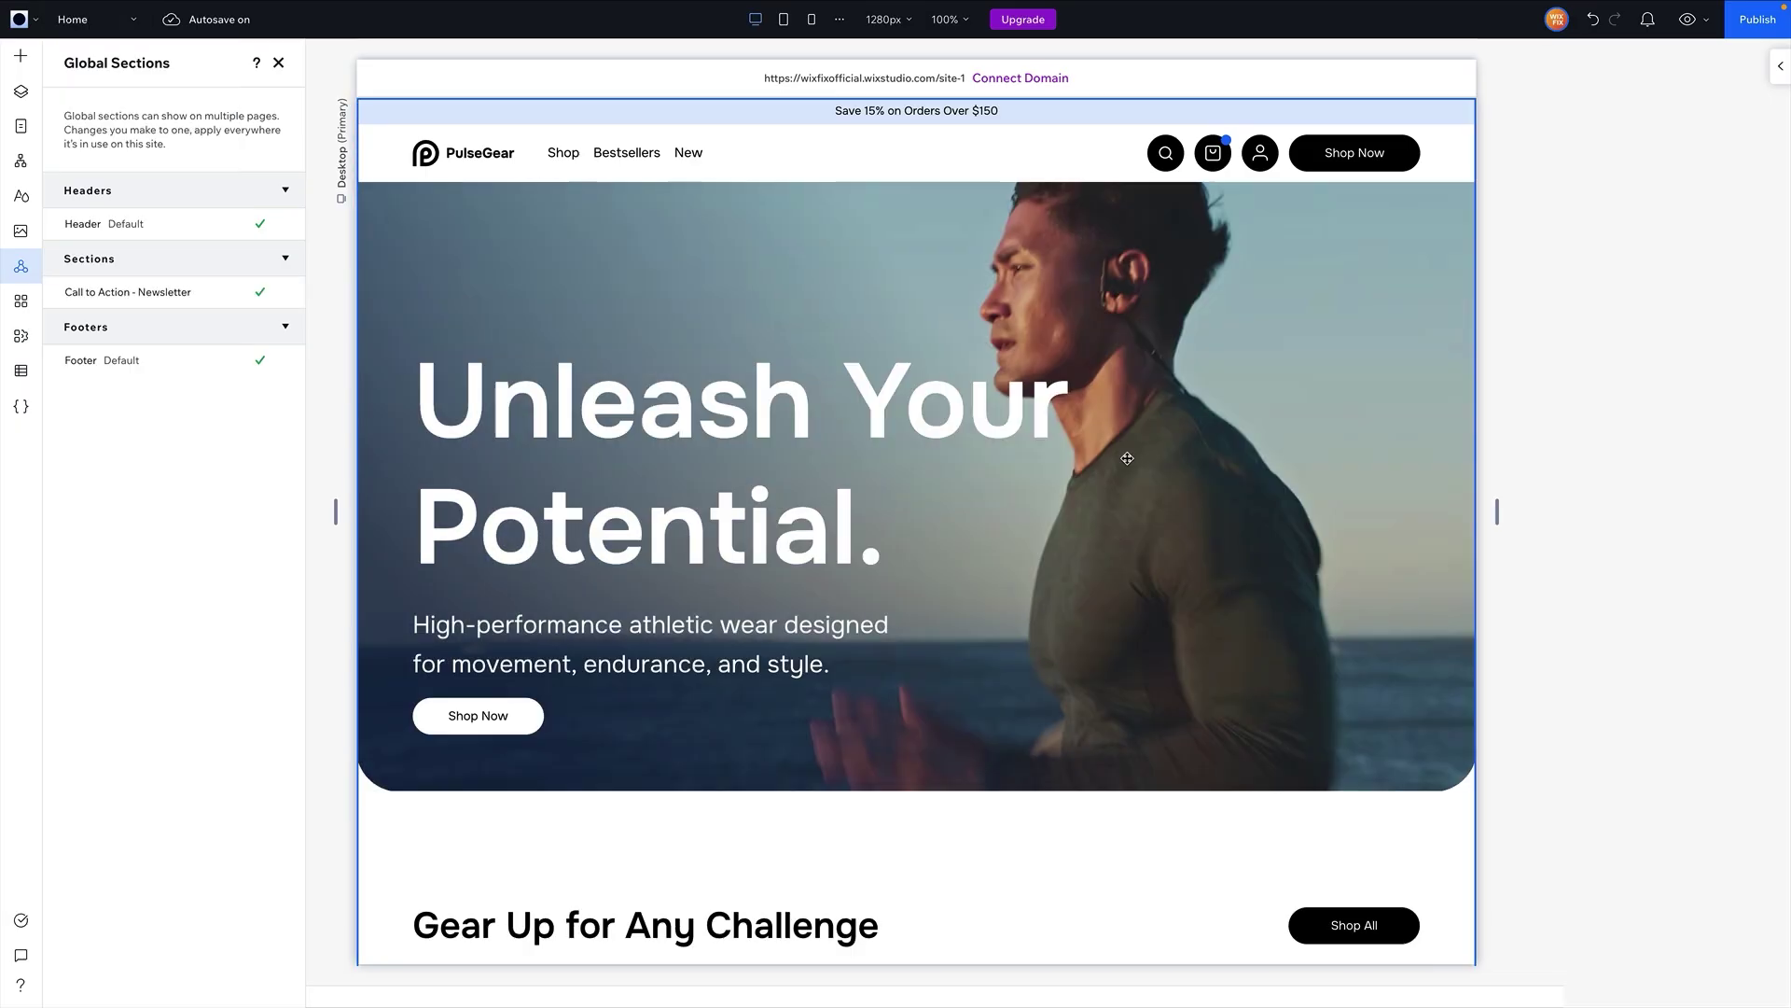
# - Compare the newsletter section near the end of the Home page with the regular Categories section above it
pyautogui.scroll(-15, 1127, 458)
pyautogui.scroll(-10, 1127, 458)
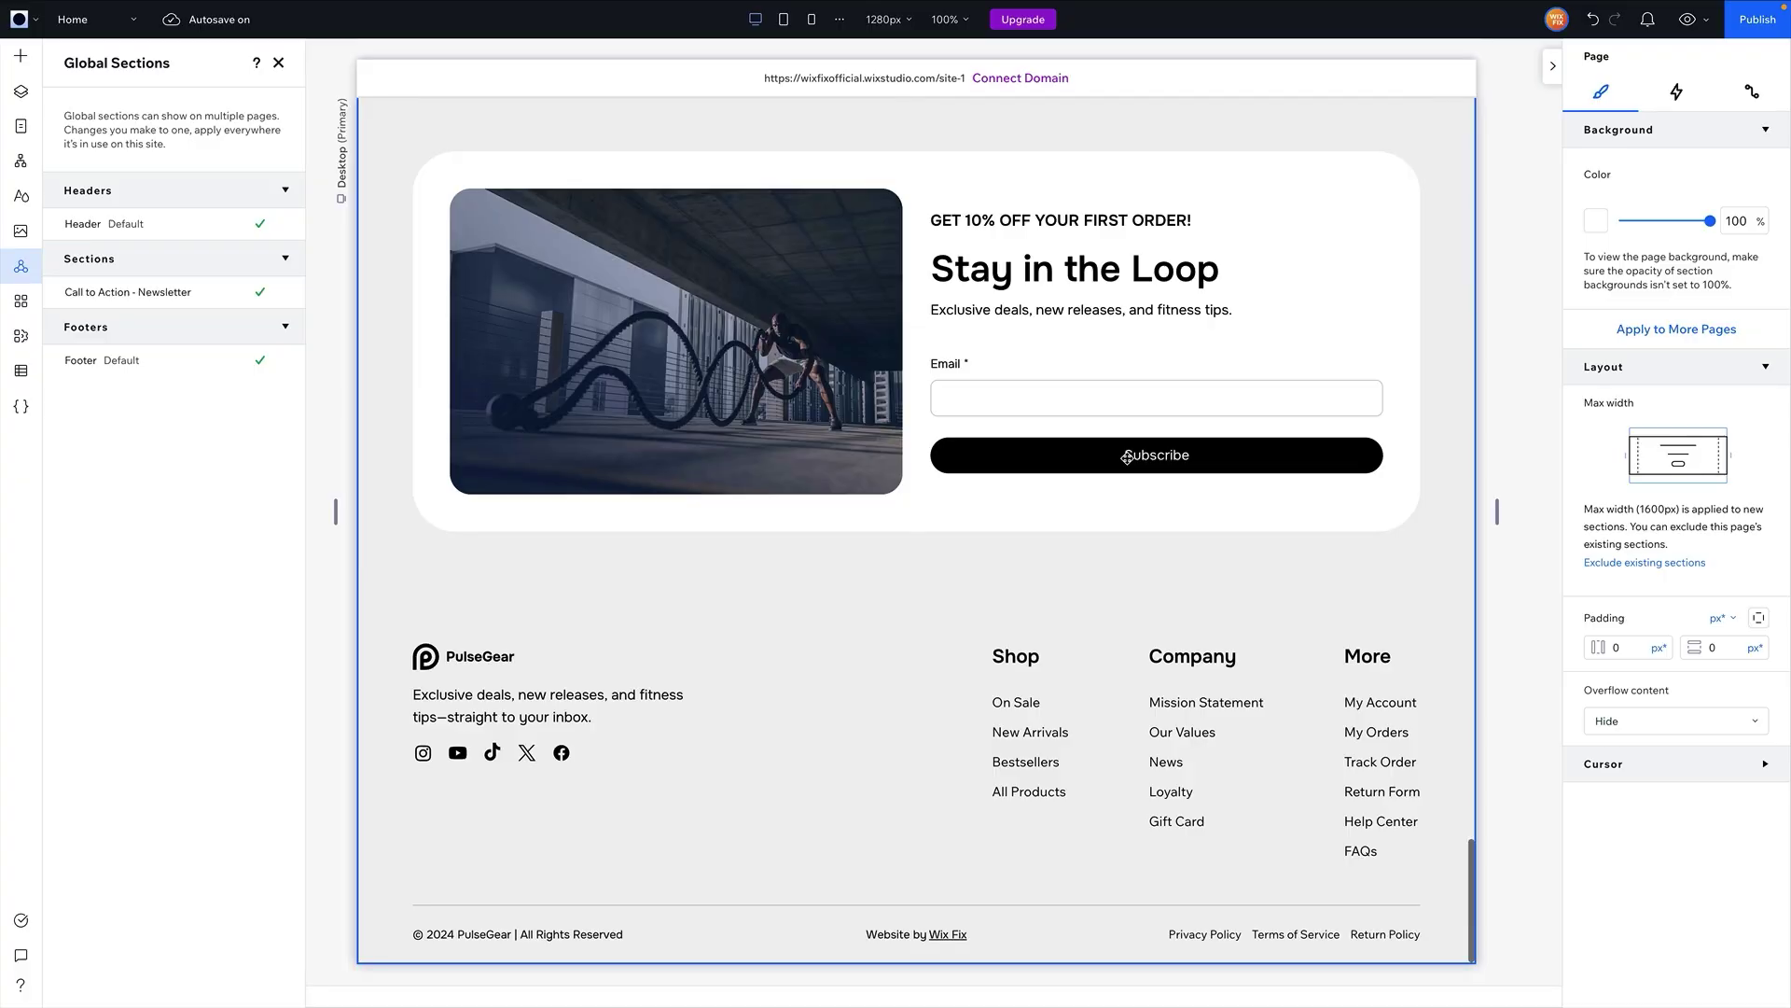
pyautogui.click(599, 385)
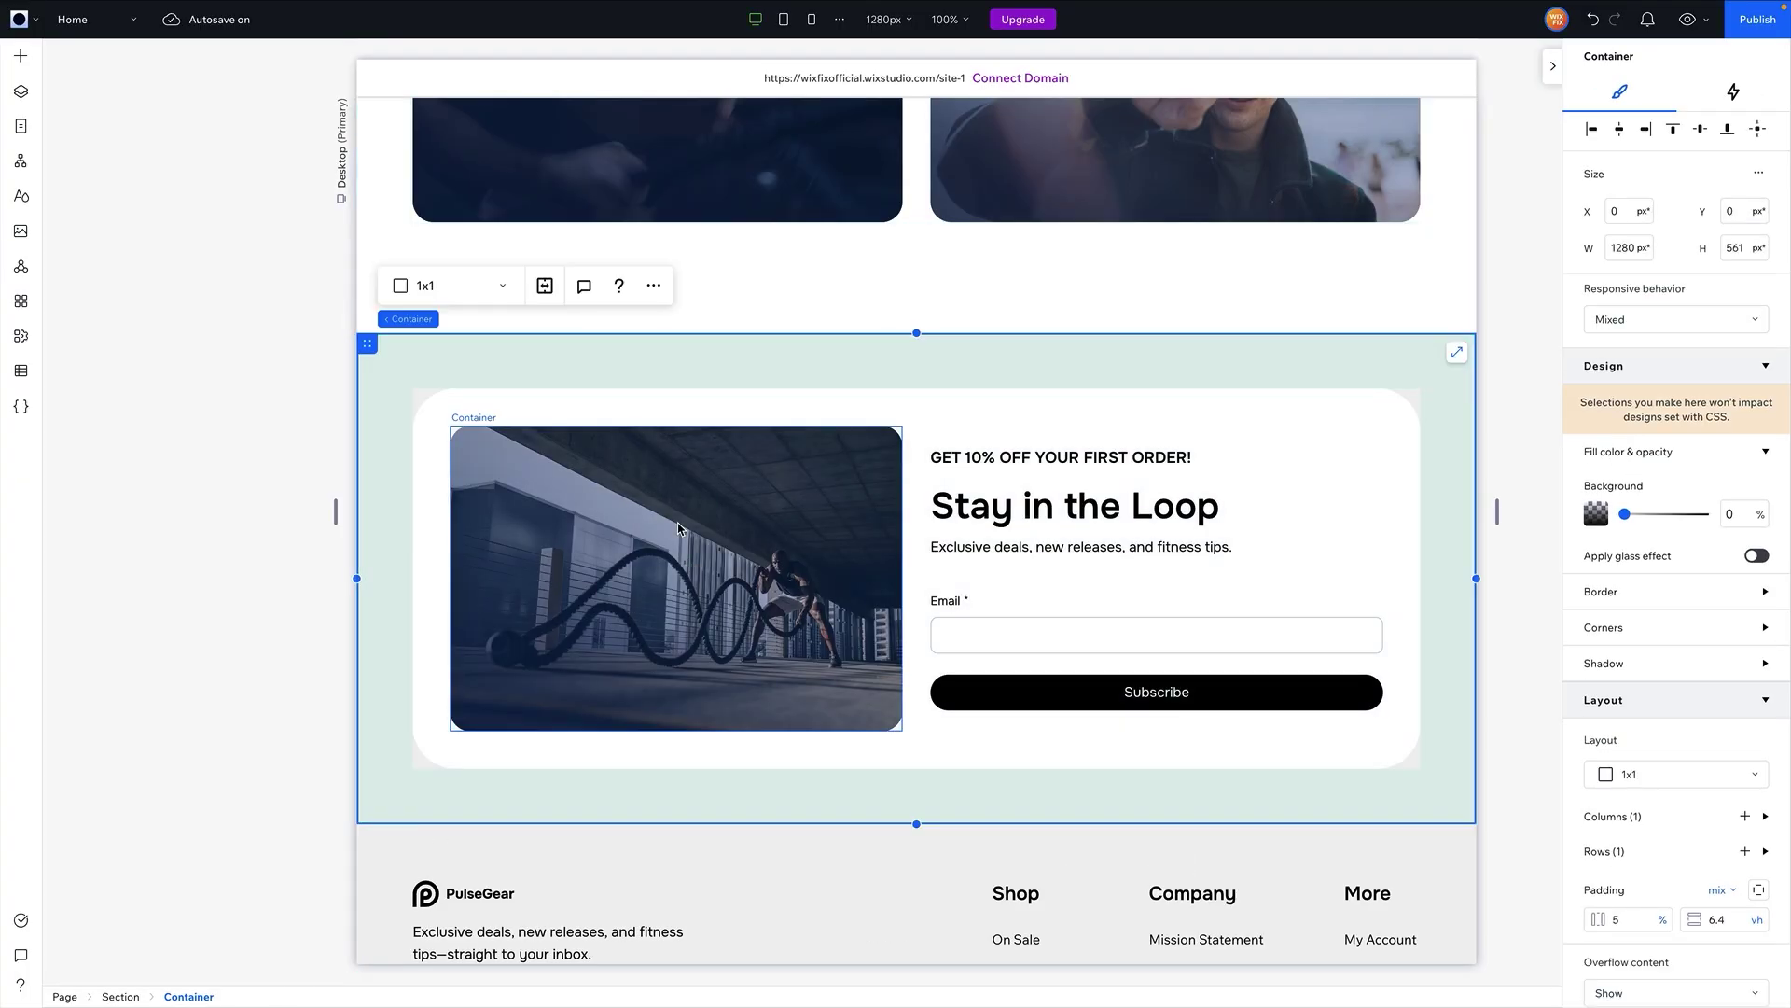
pyautogui.scroll(3, 791, 361)
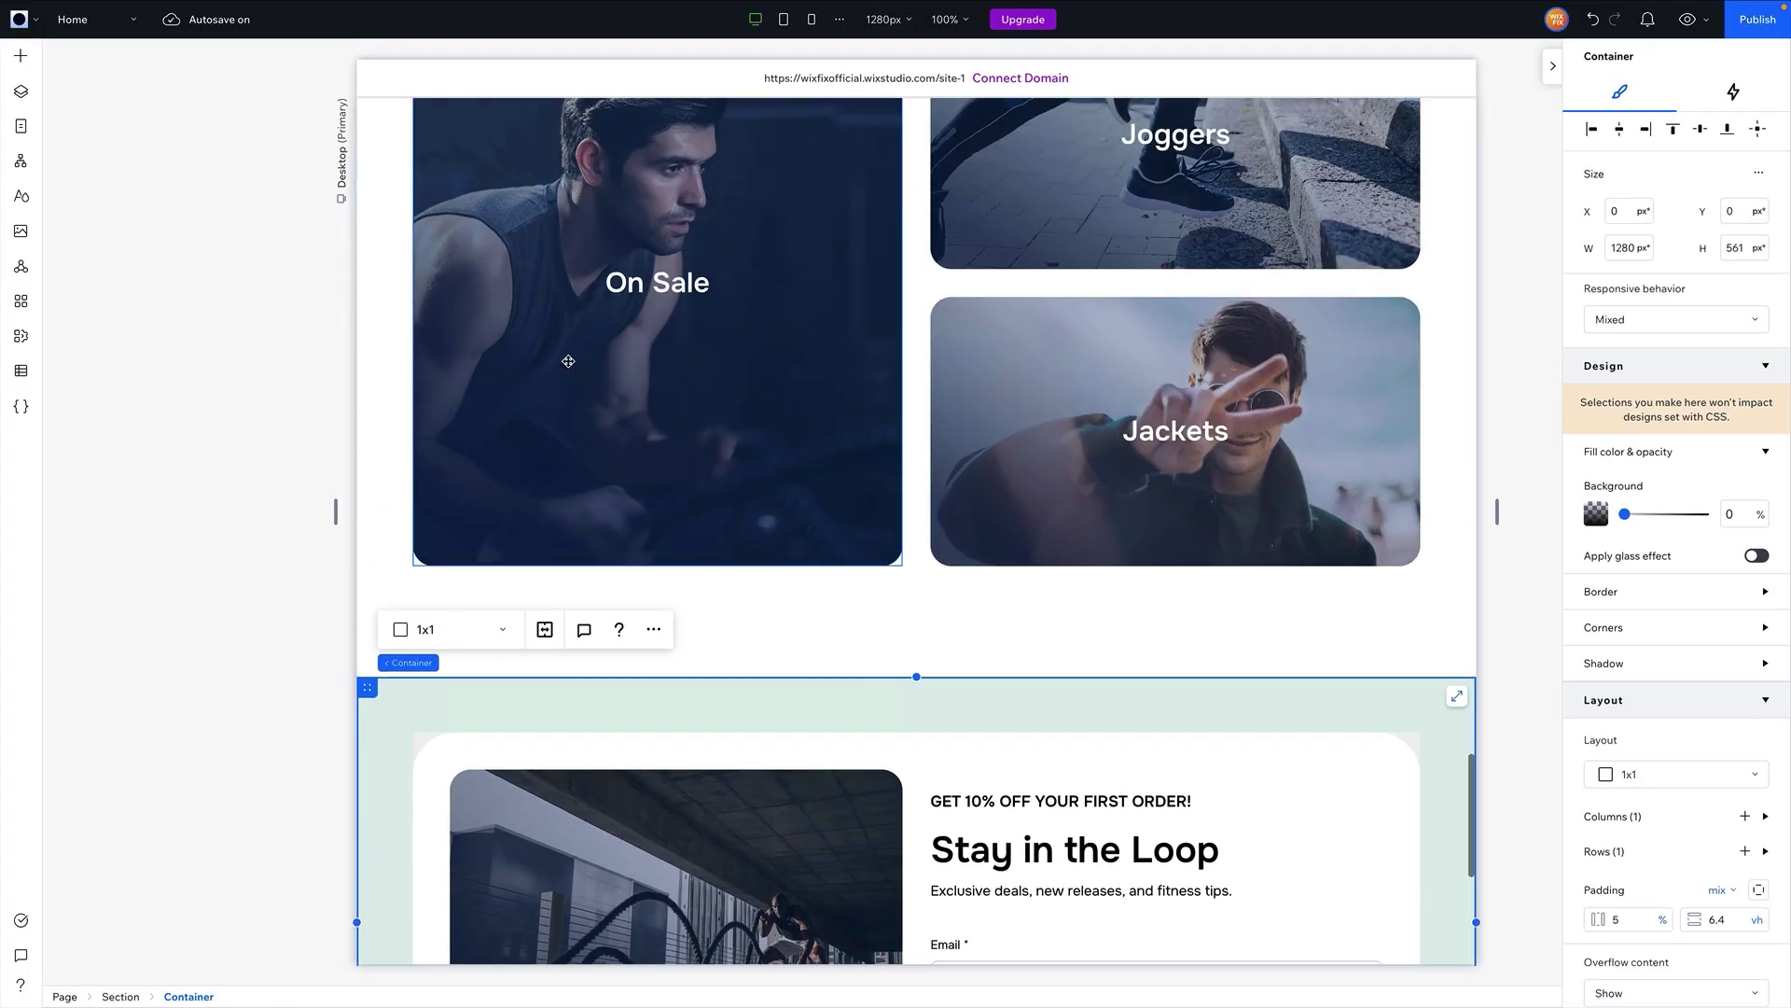
pyautogui.click(374, 282)
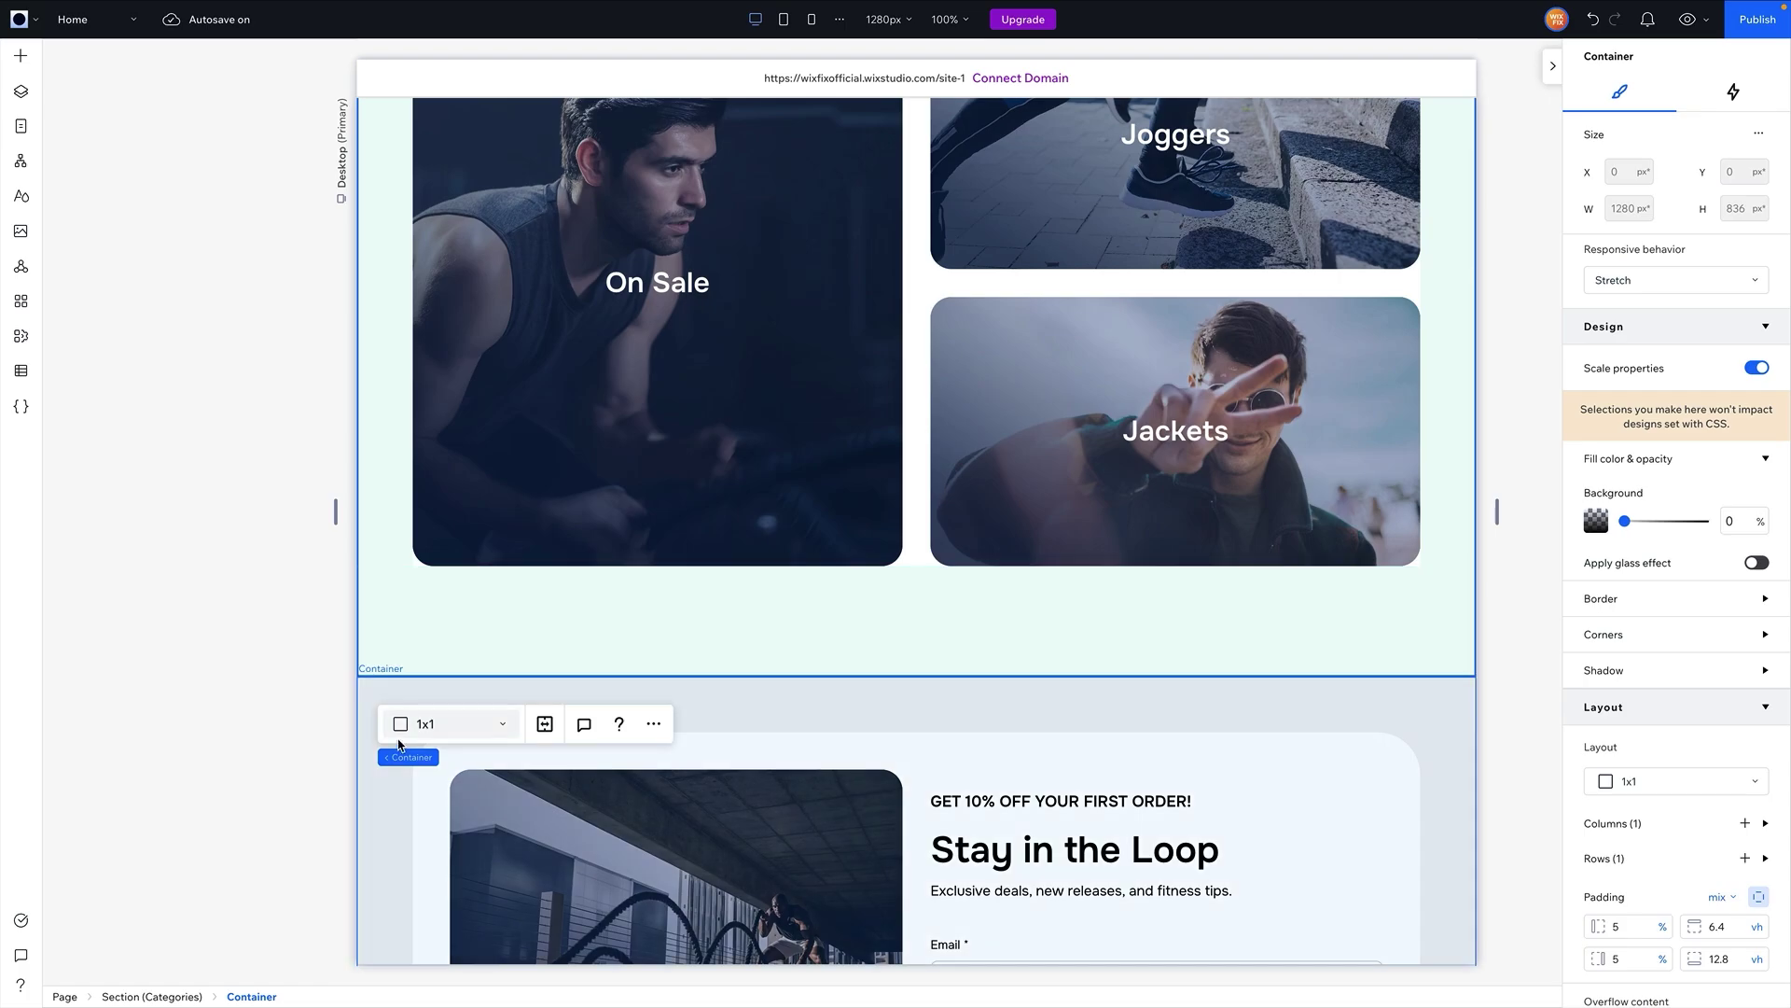
pyautogui.click(967, 685)
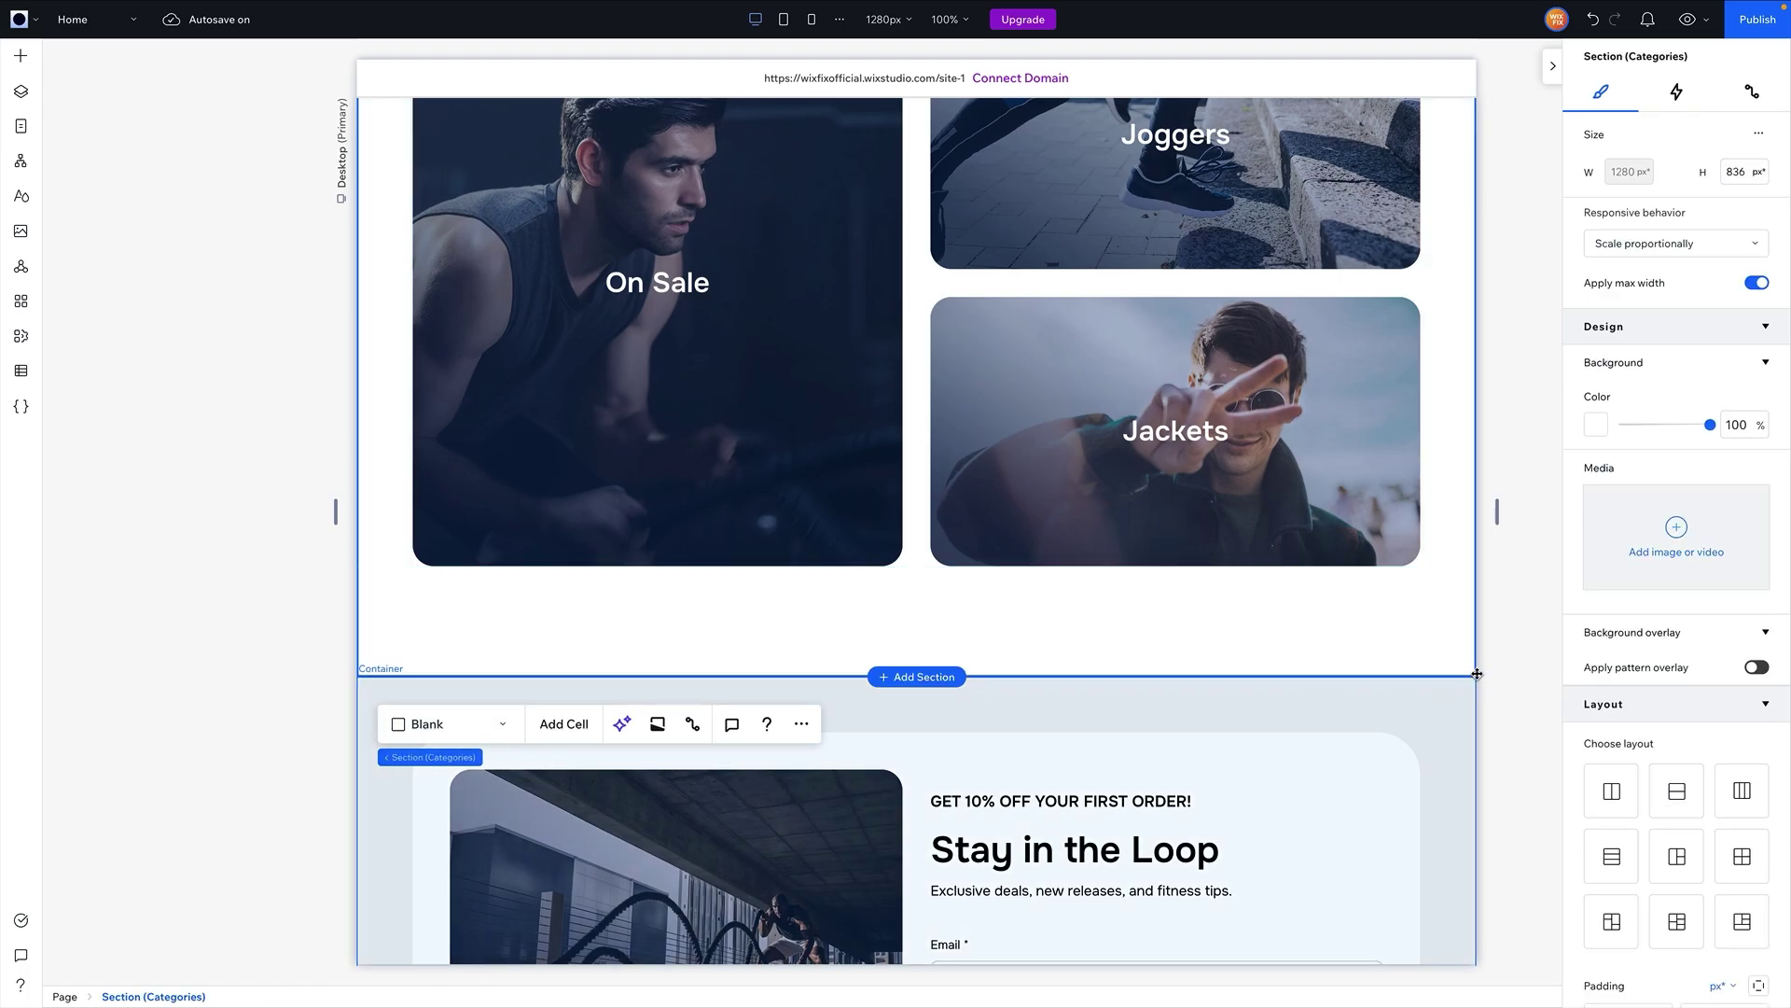
pyautogui.scroll(4, 1485, 639)
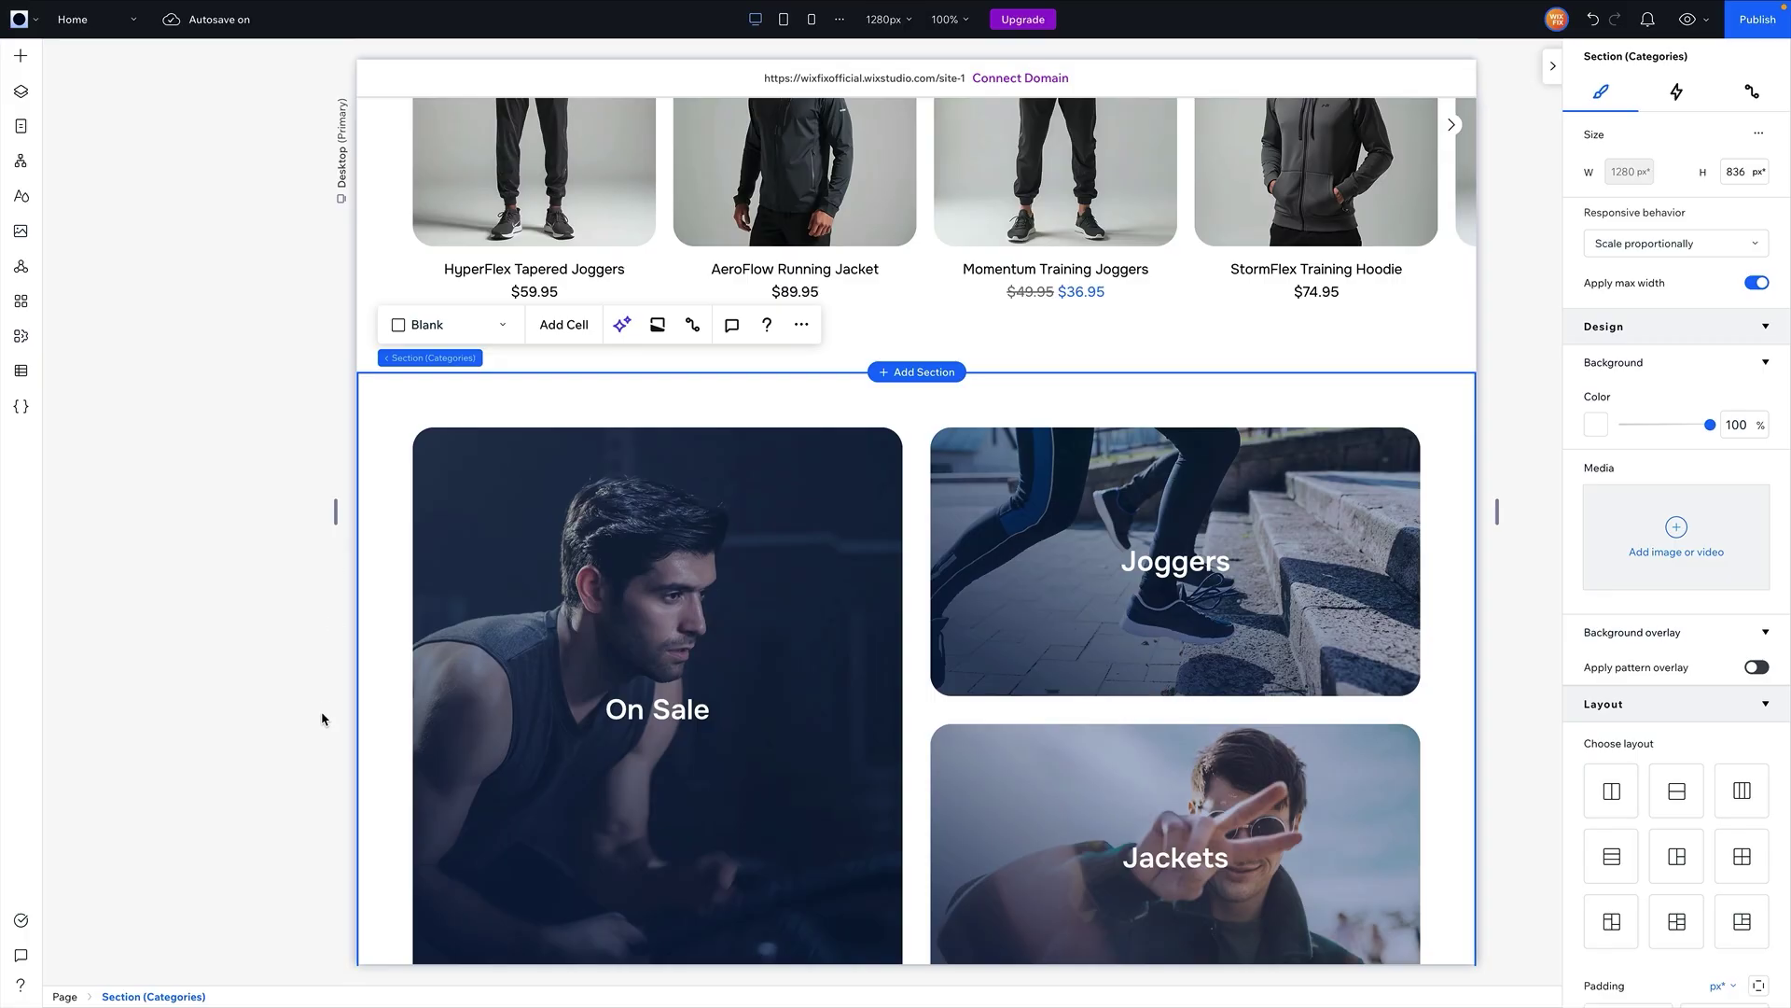
# - Select the whole Stay in the Loop newsletter section on the Home page rather than its inner container
pyautogui.scroll(-7, 322, 718)
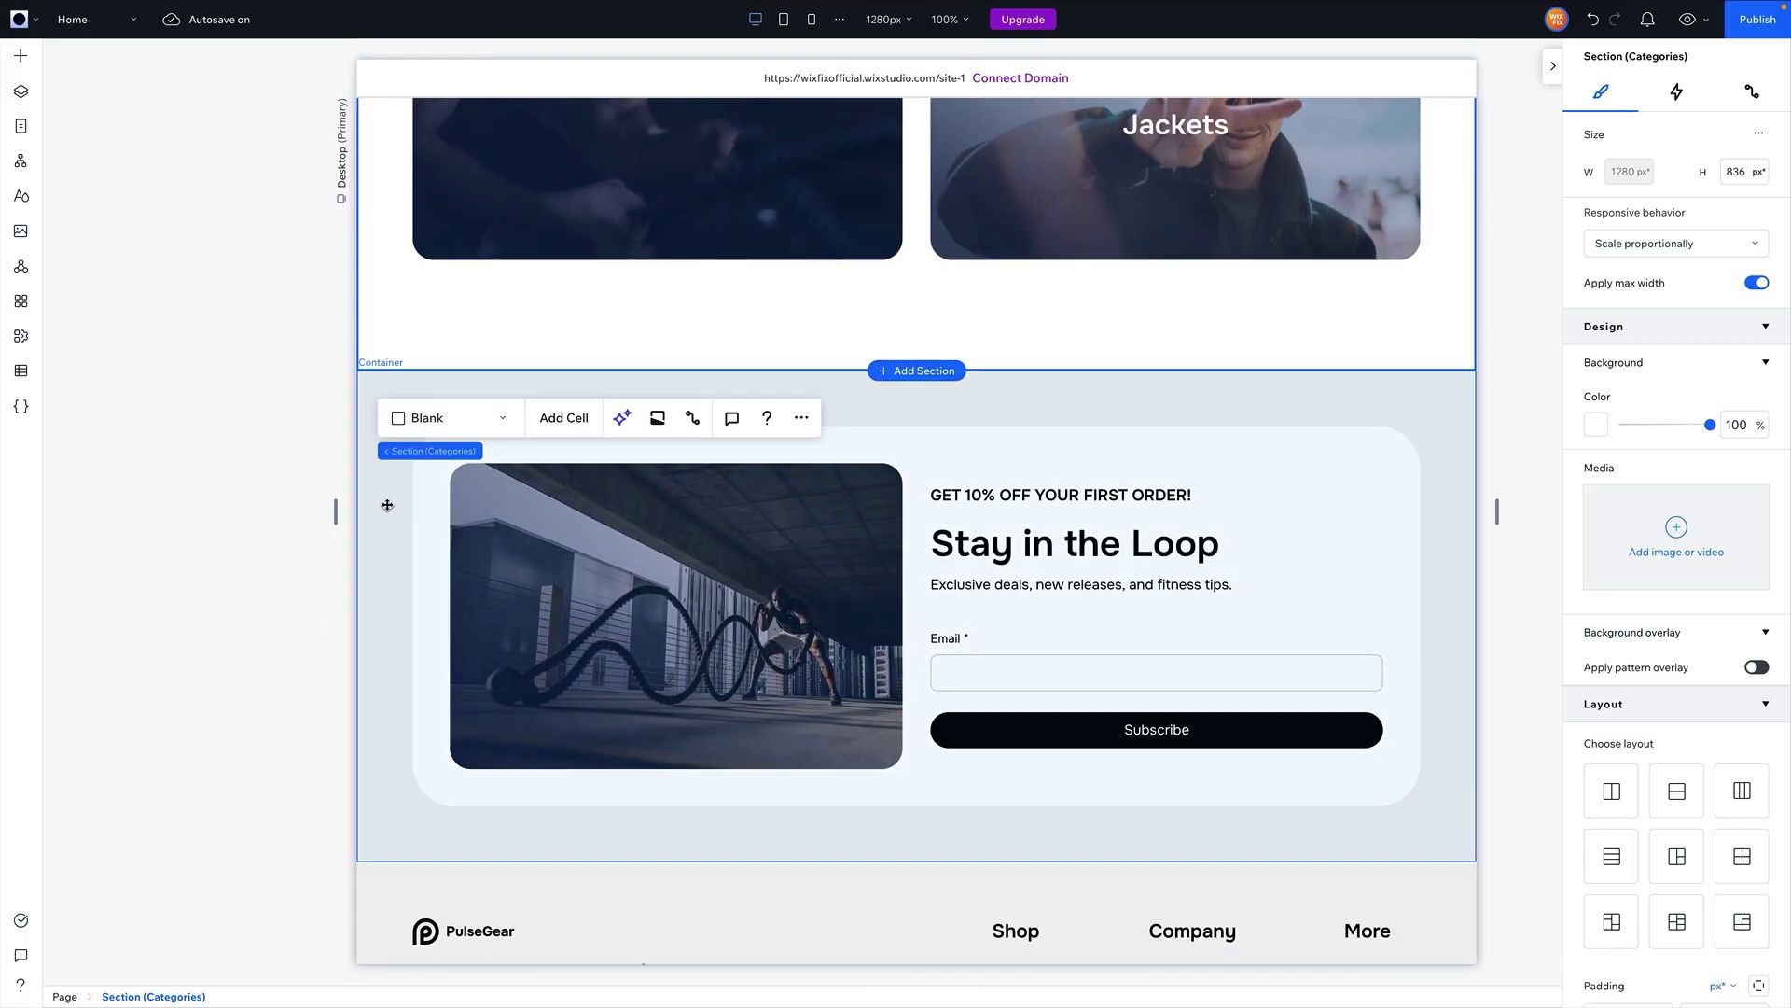
pyautogui.click(387, 505)
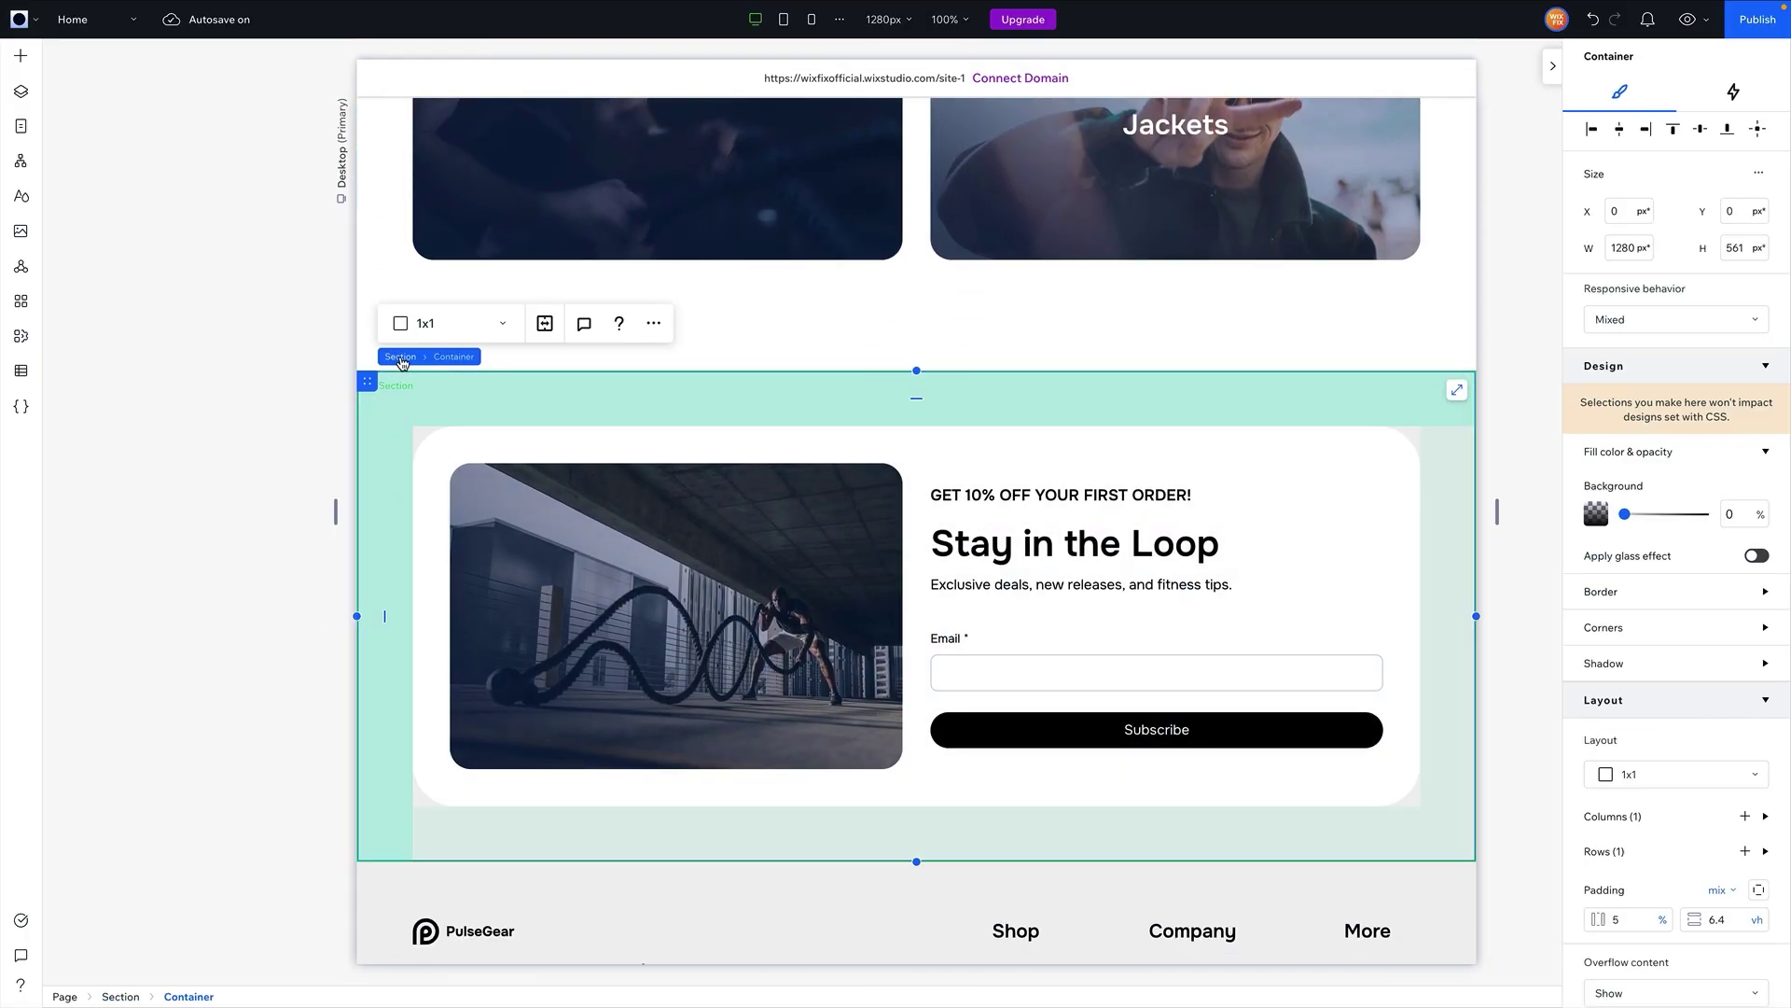
pyautogui.click(401, 358)
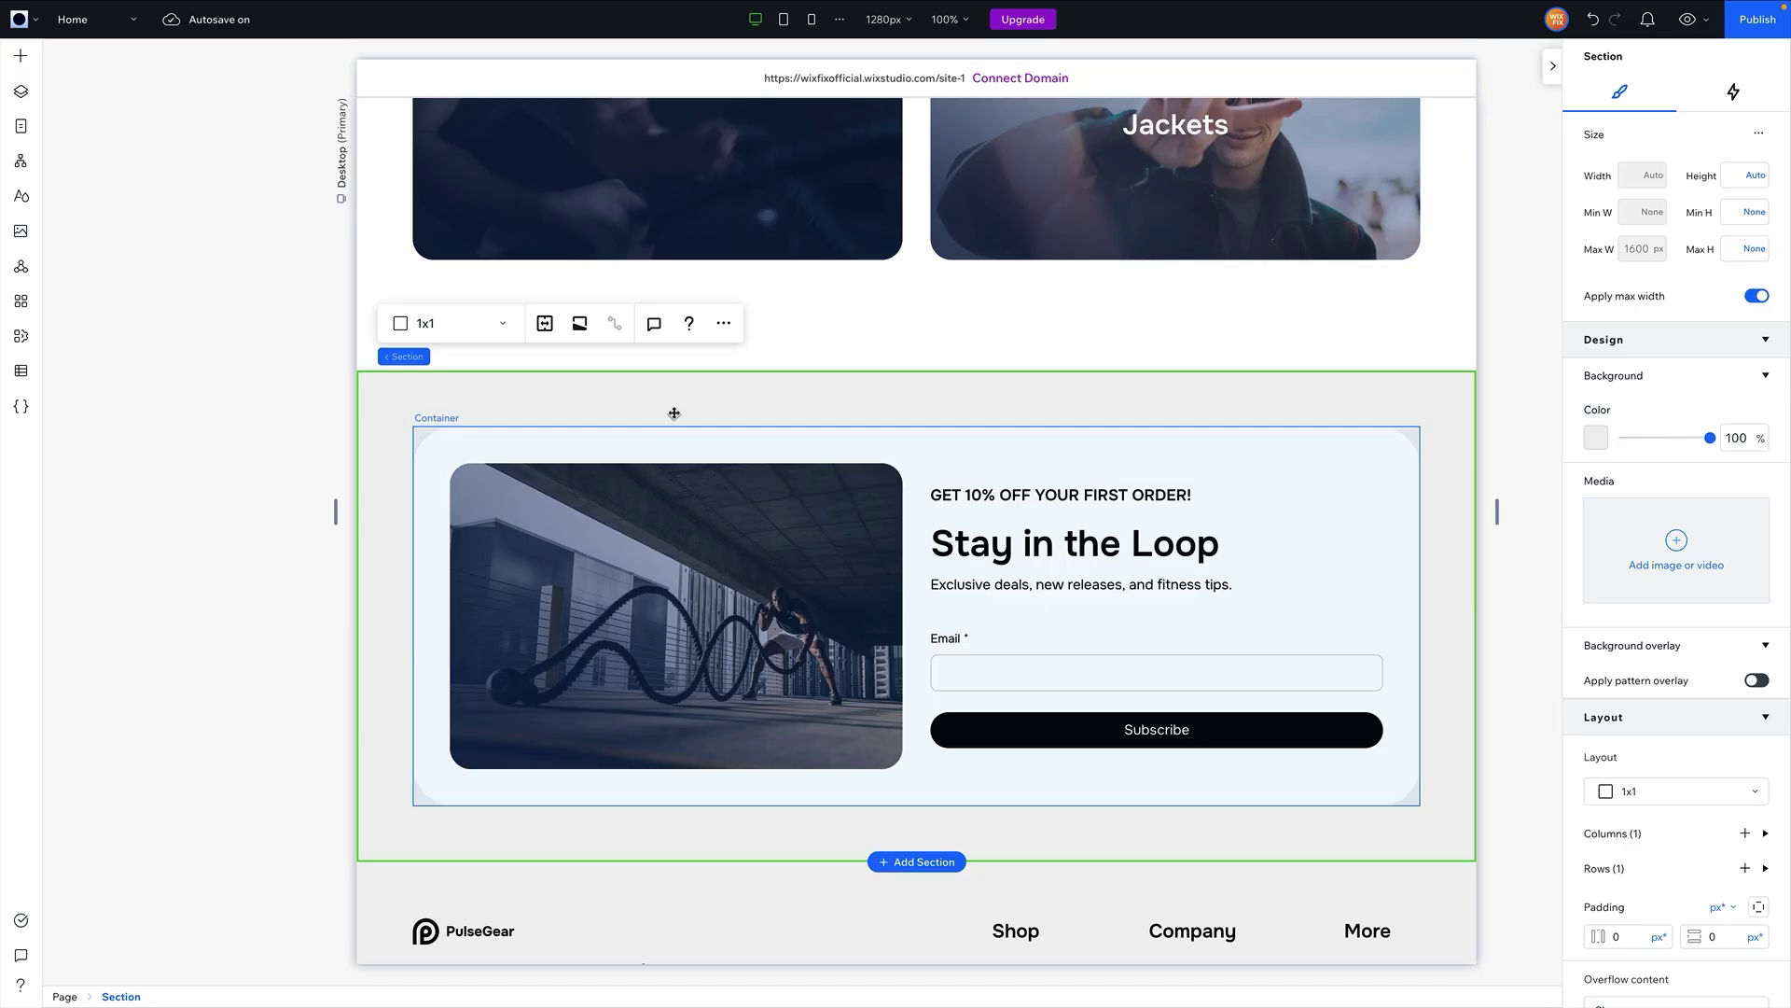
# - Add the global Call to Action - Newsletter section to the About page
pyautogui.click(21, 266)
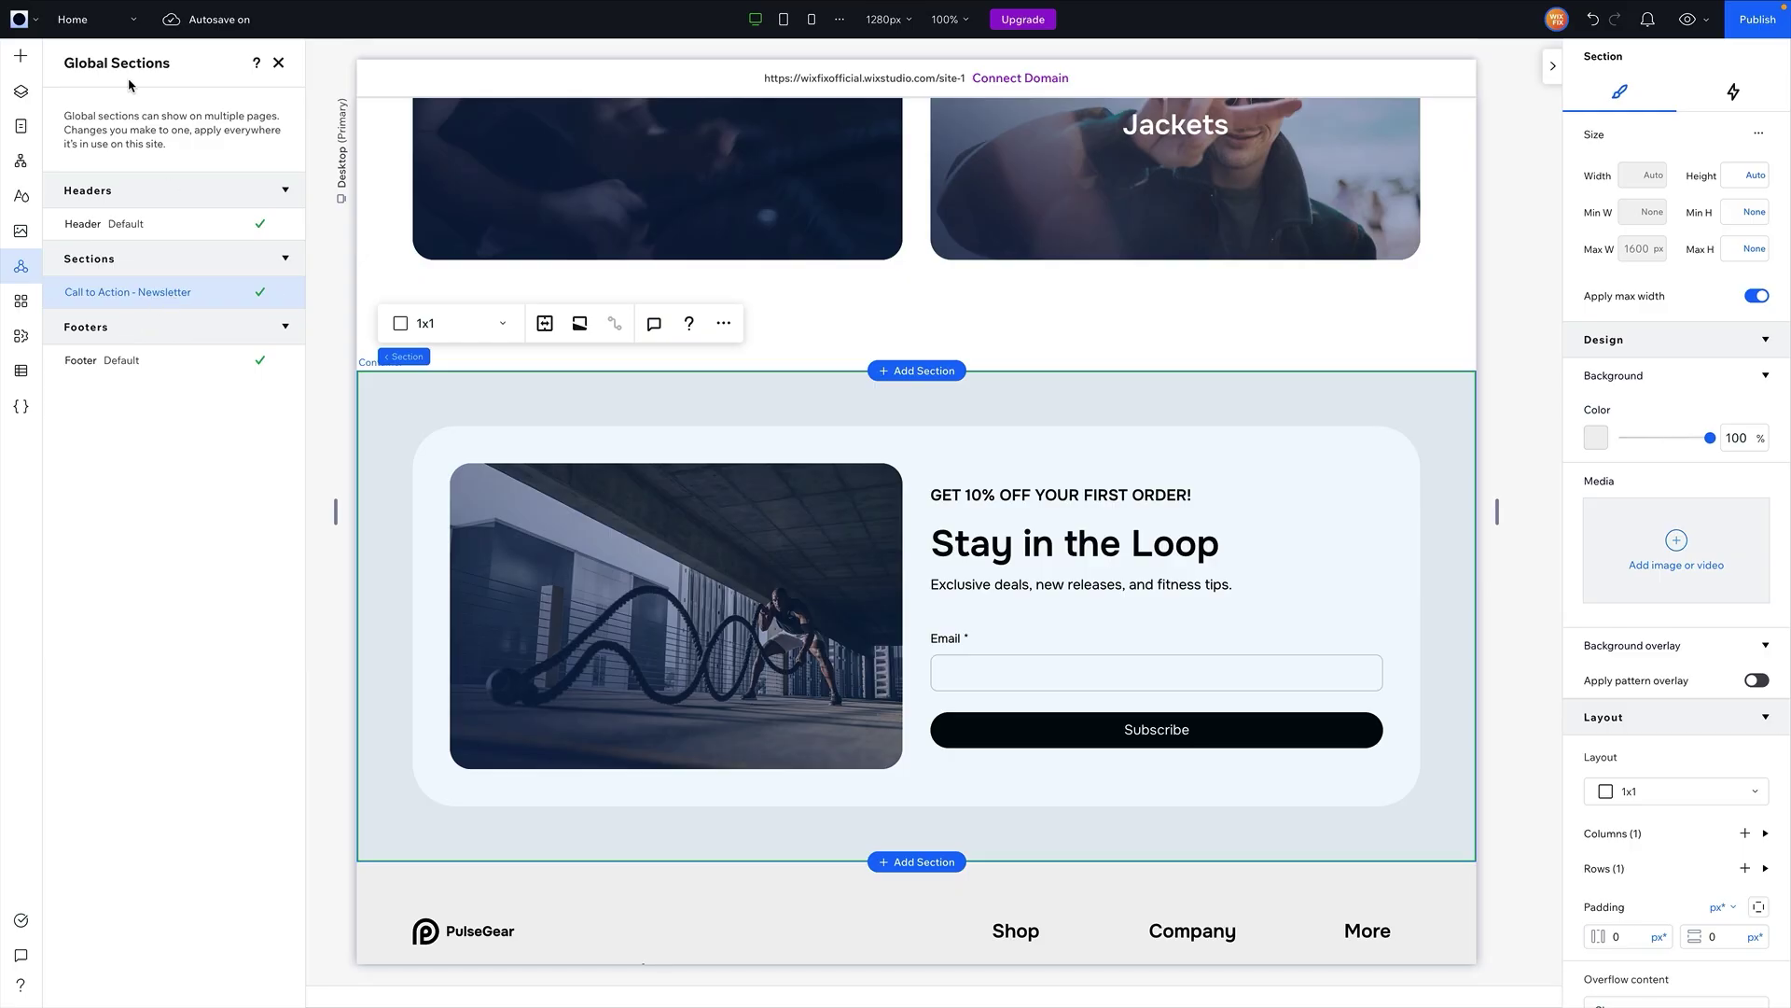
pyautogui.click(93, 20)
pyautogui.click(96, 90)
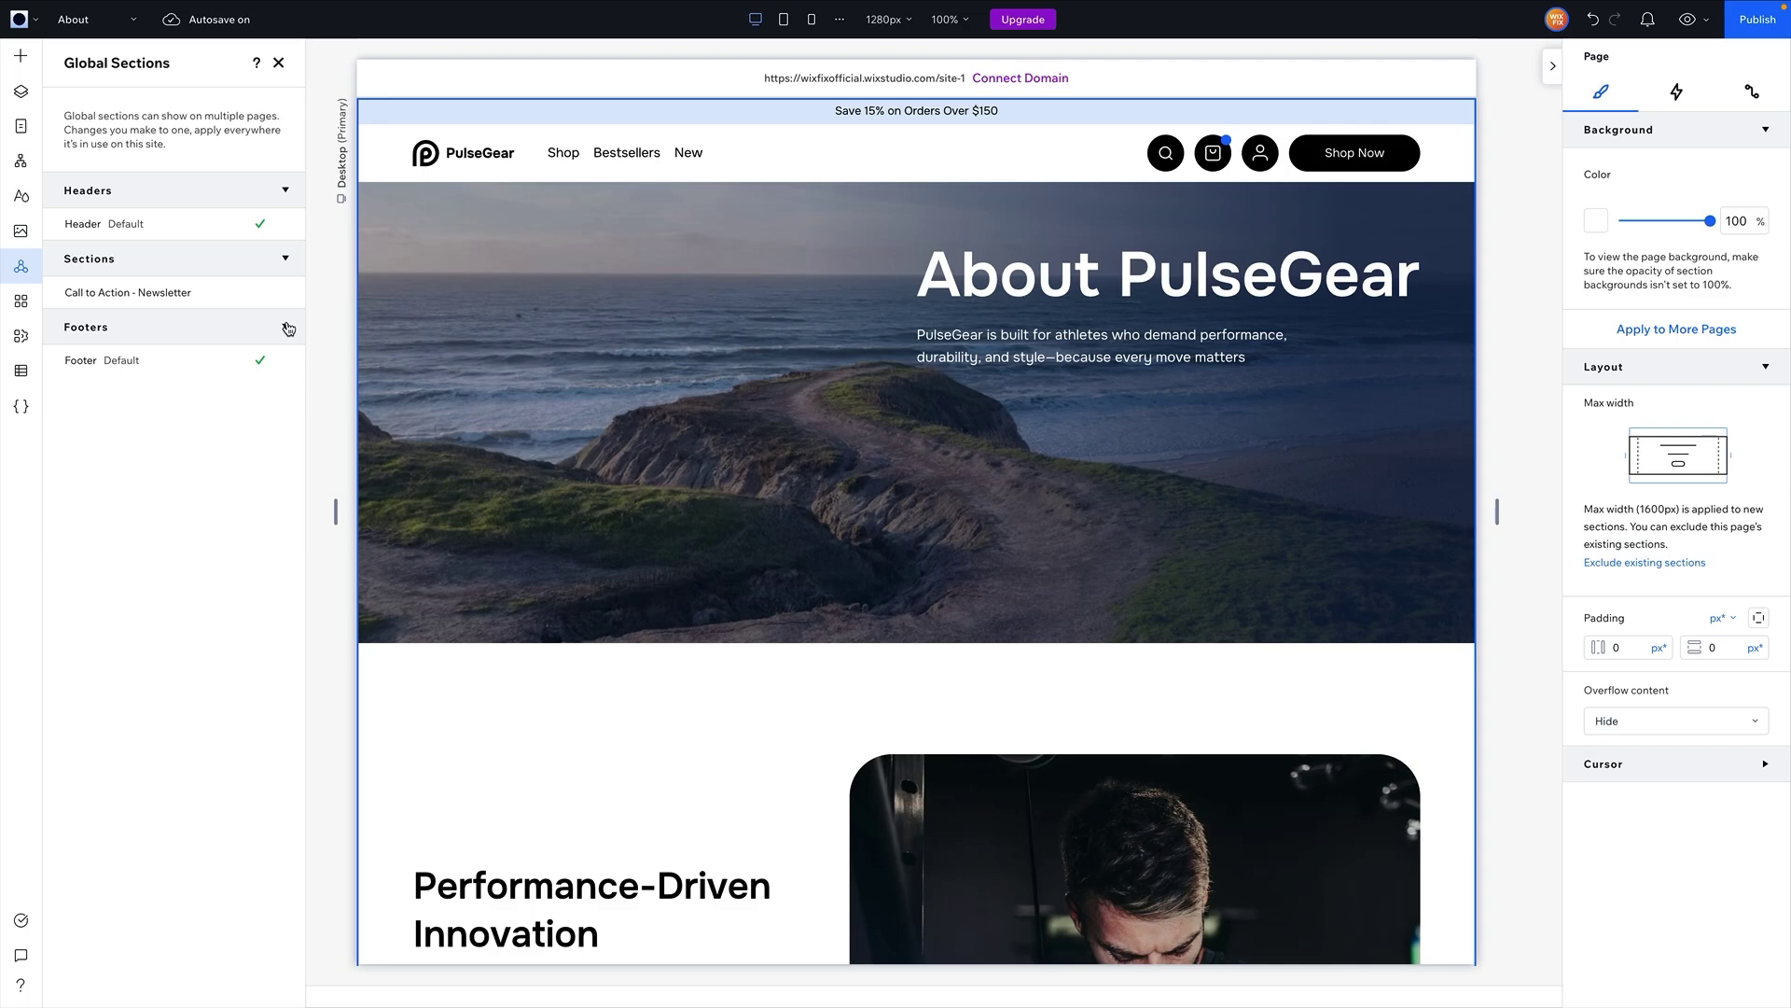
pyautogui.moveTo(224, 303)
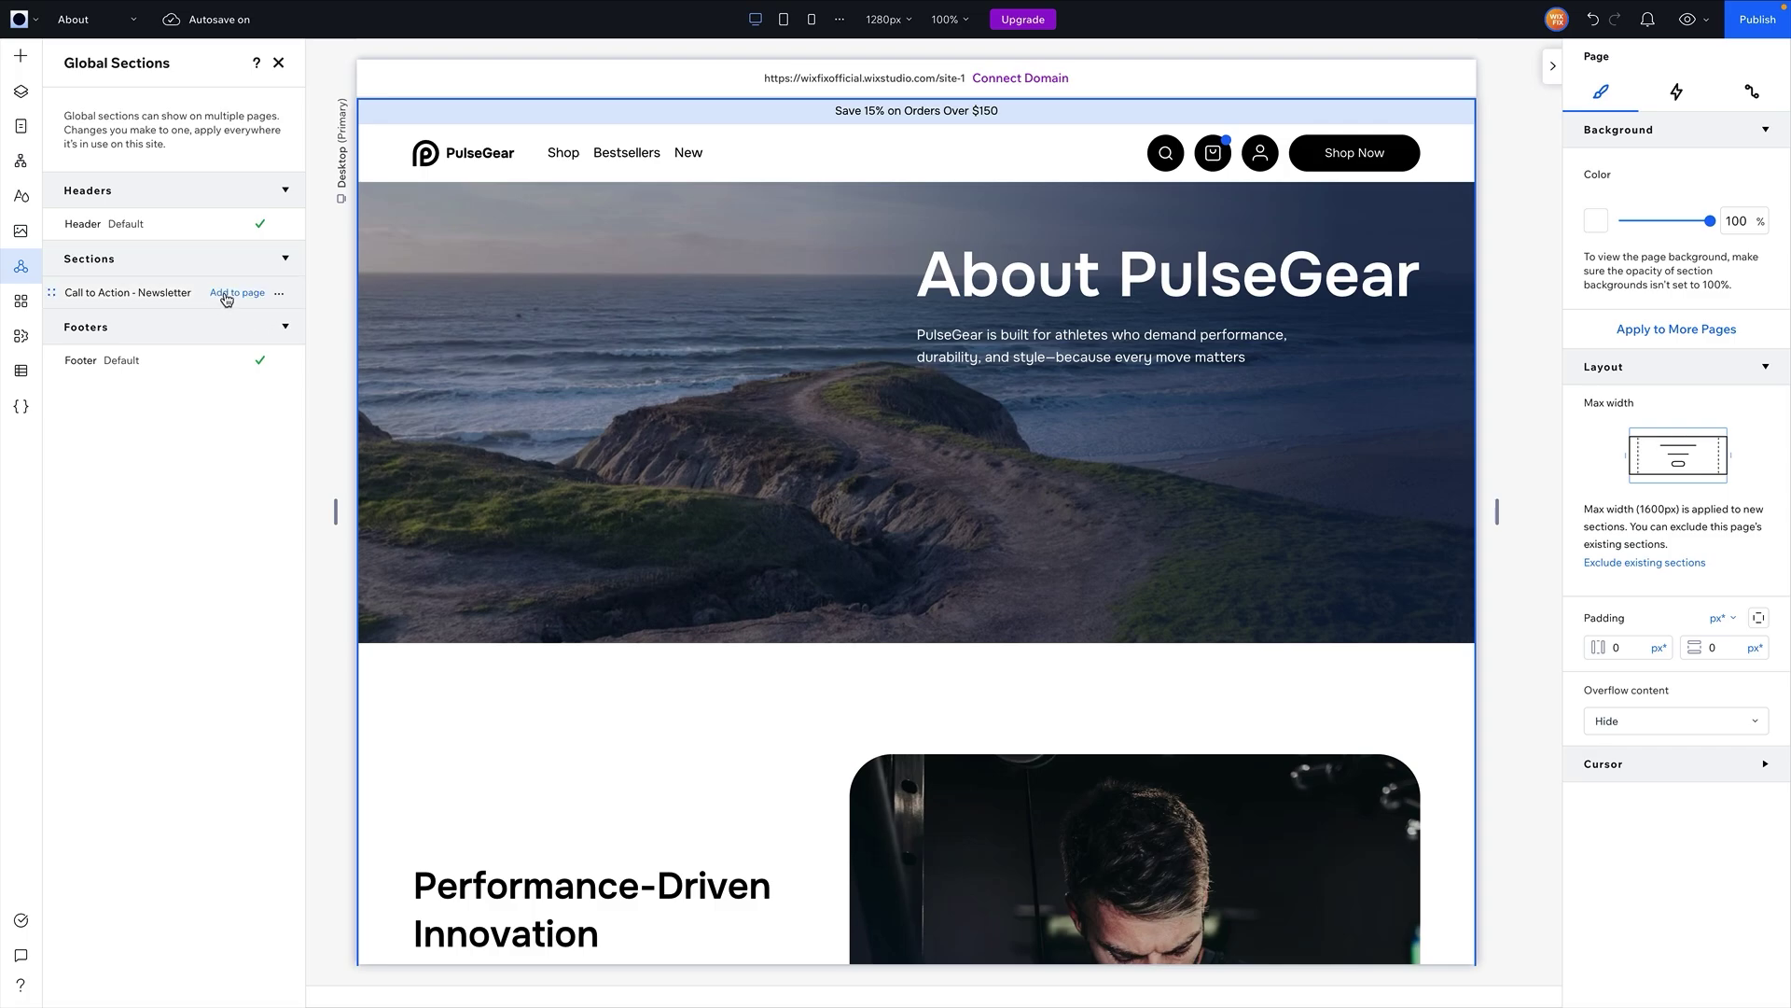
pyautogui.click(228, 295)
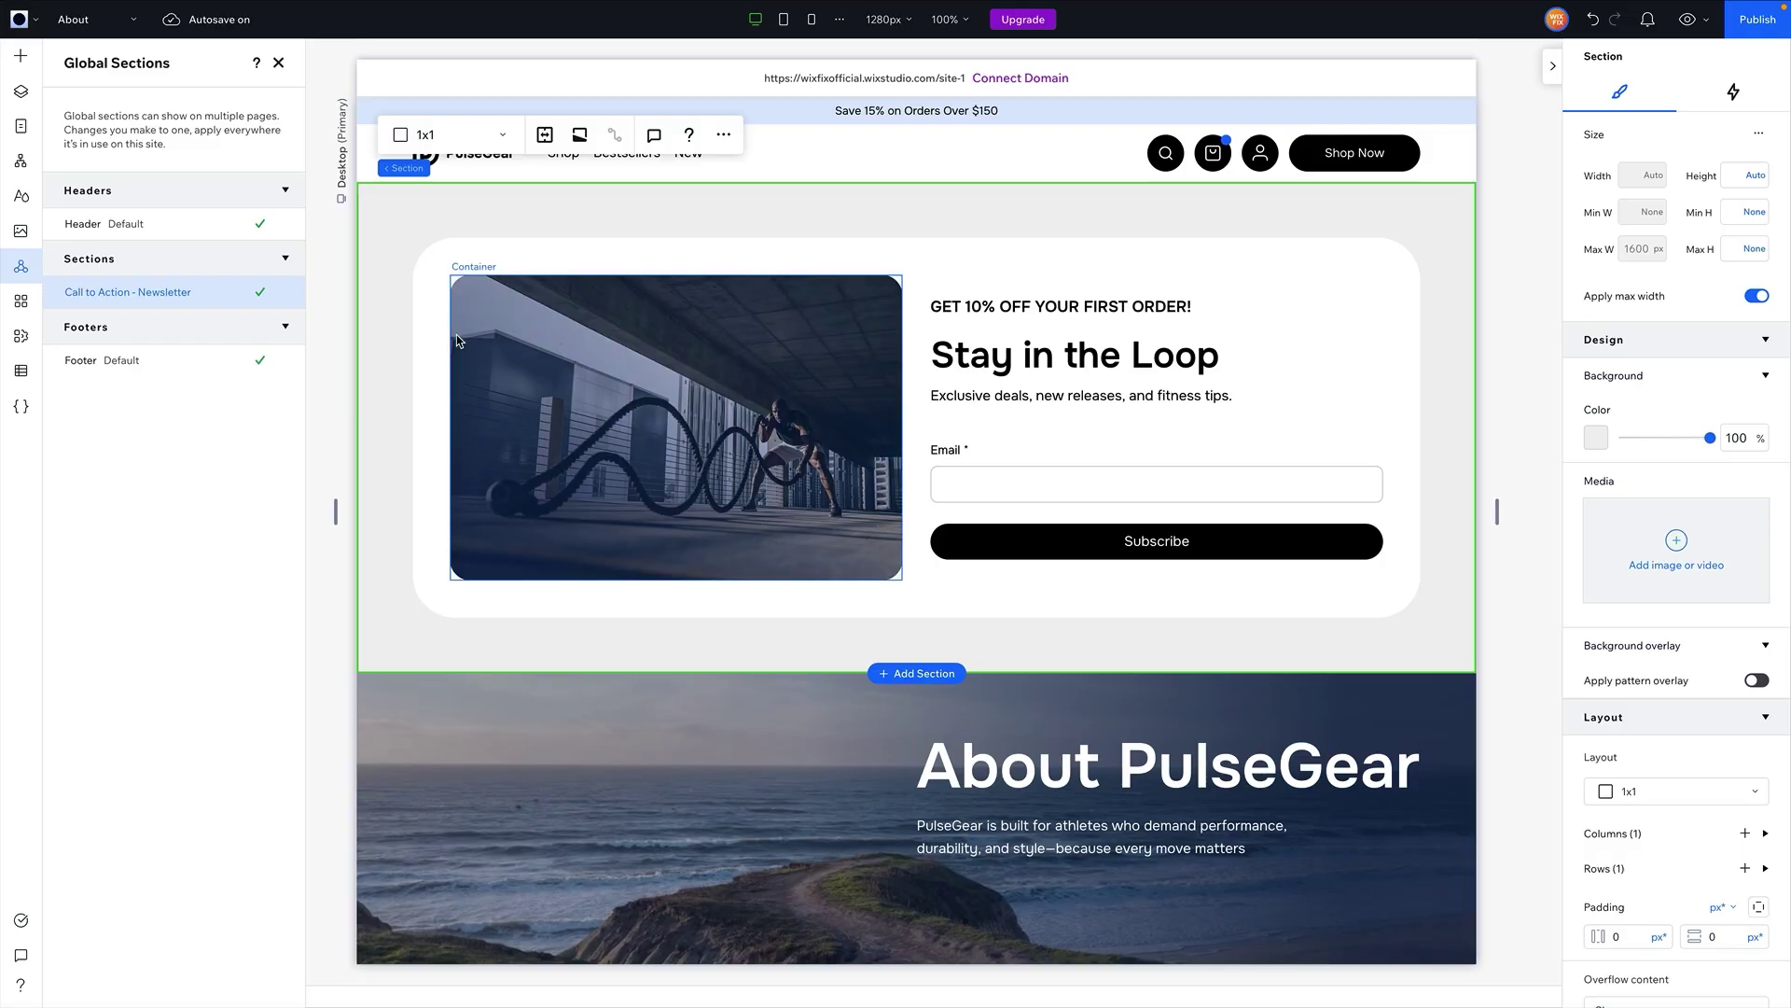
# - Move the newsletter section between News and Footer in the About page's layer order
pyautogui.click(23, 98)
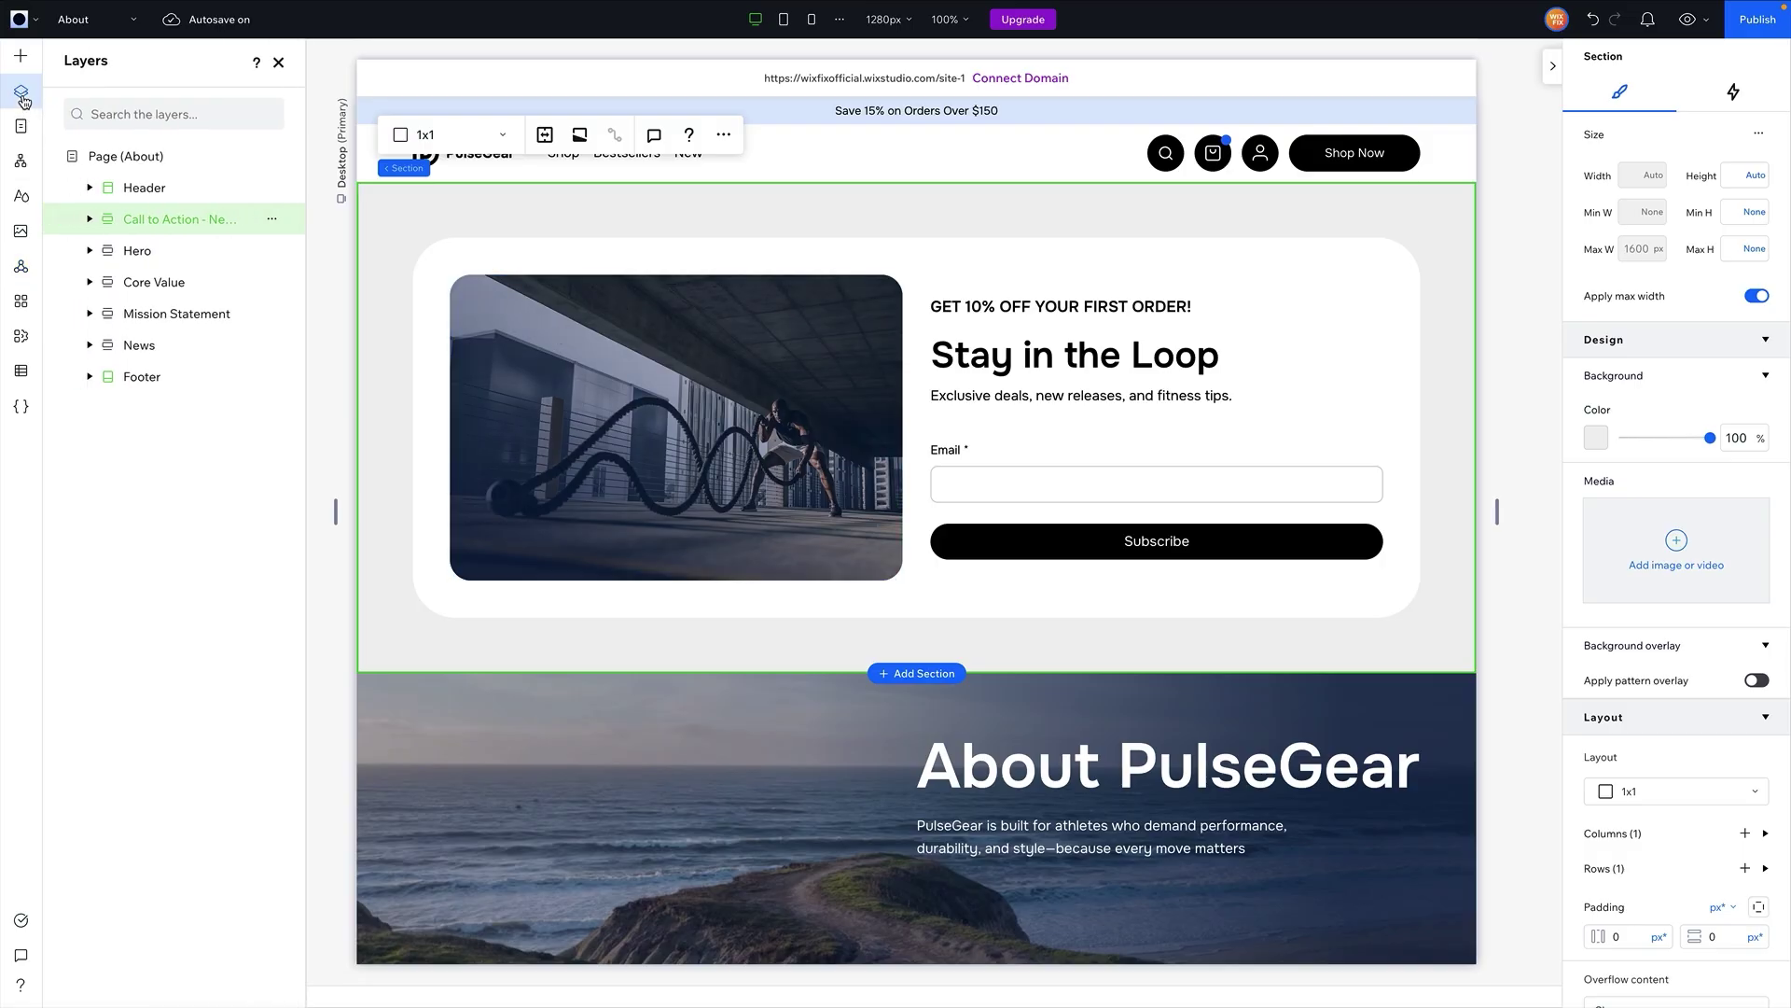
pyautogui.moveTo(150, 227); pyautogui.dragTo(160, 341)
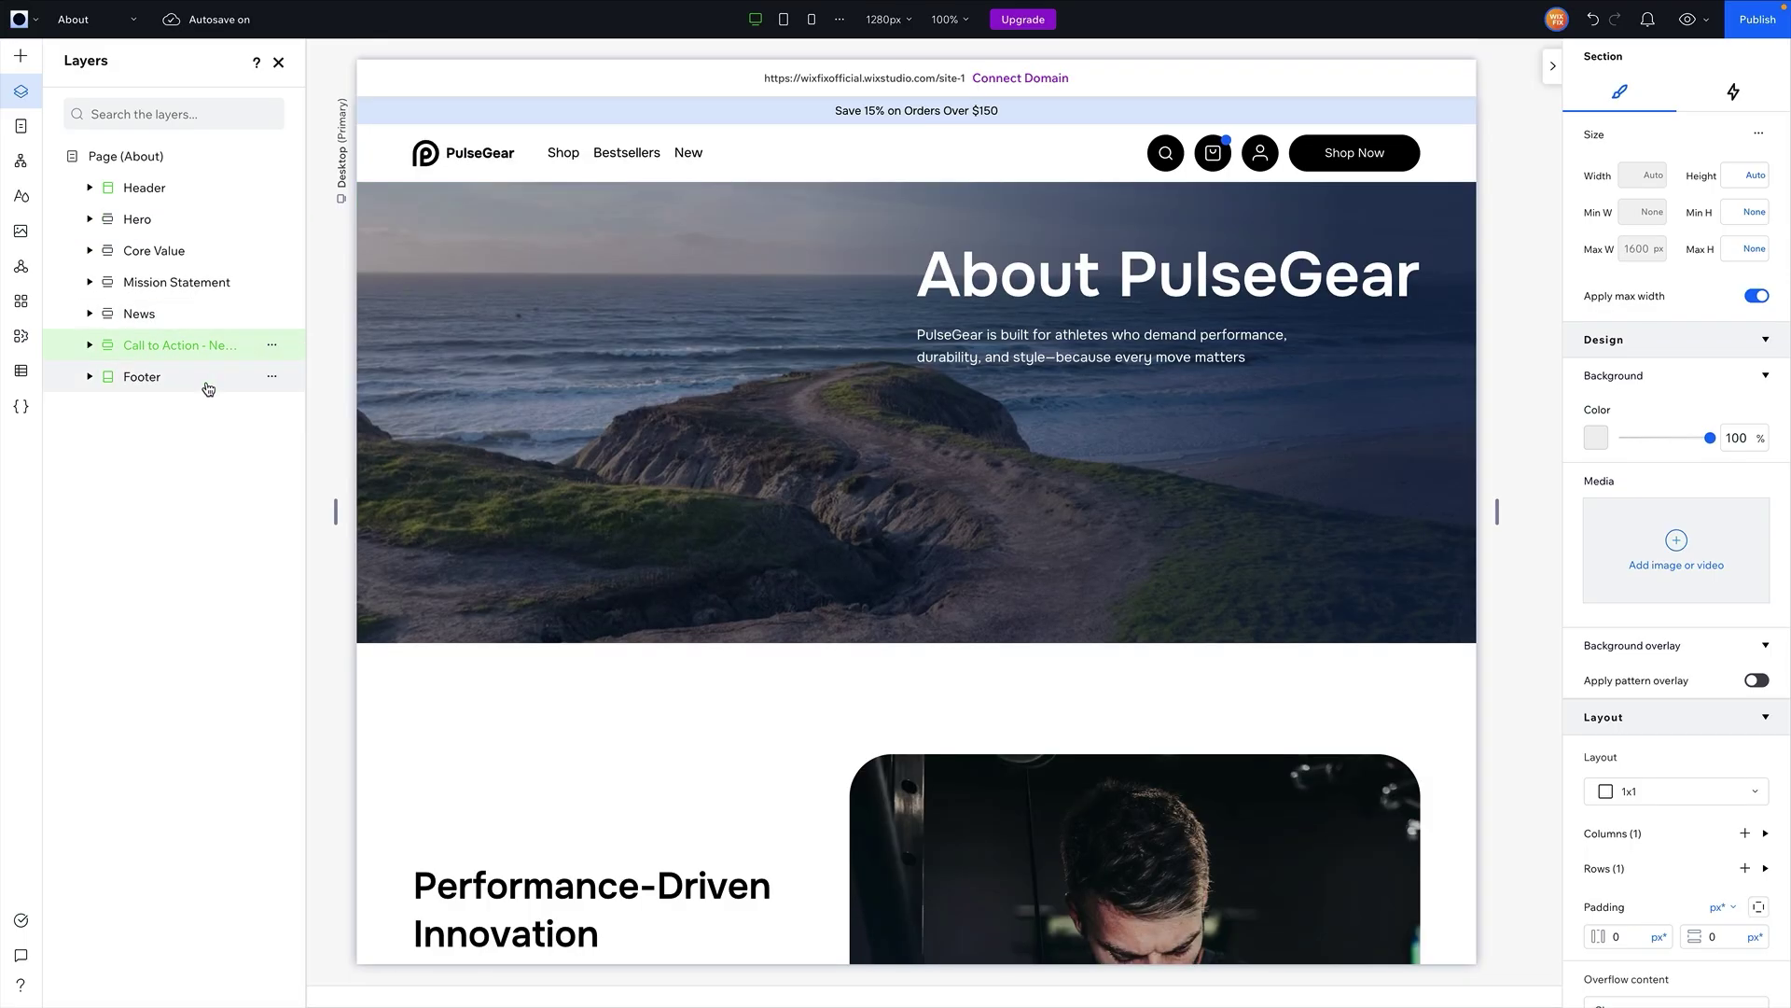
# - Check the newsletter section's placement on the tablet and mobile breakpoints and return to desktop
pyautogui.click(784, 18)
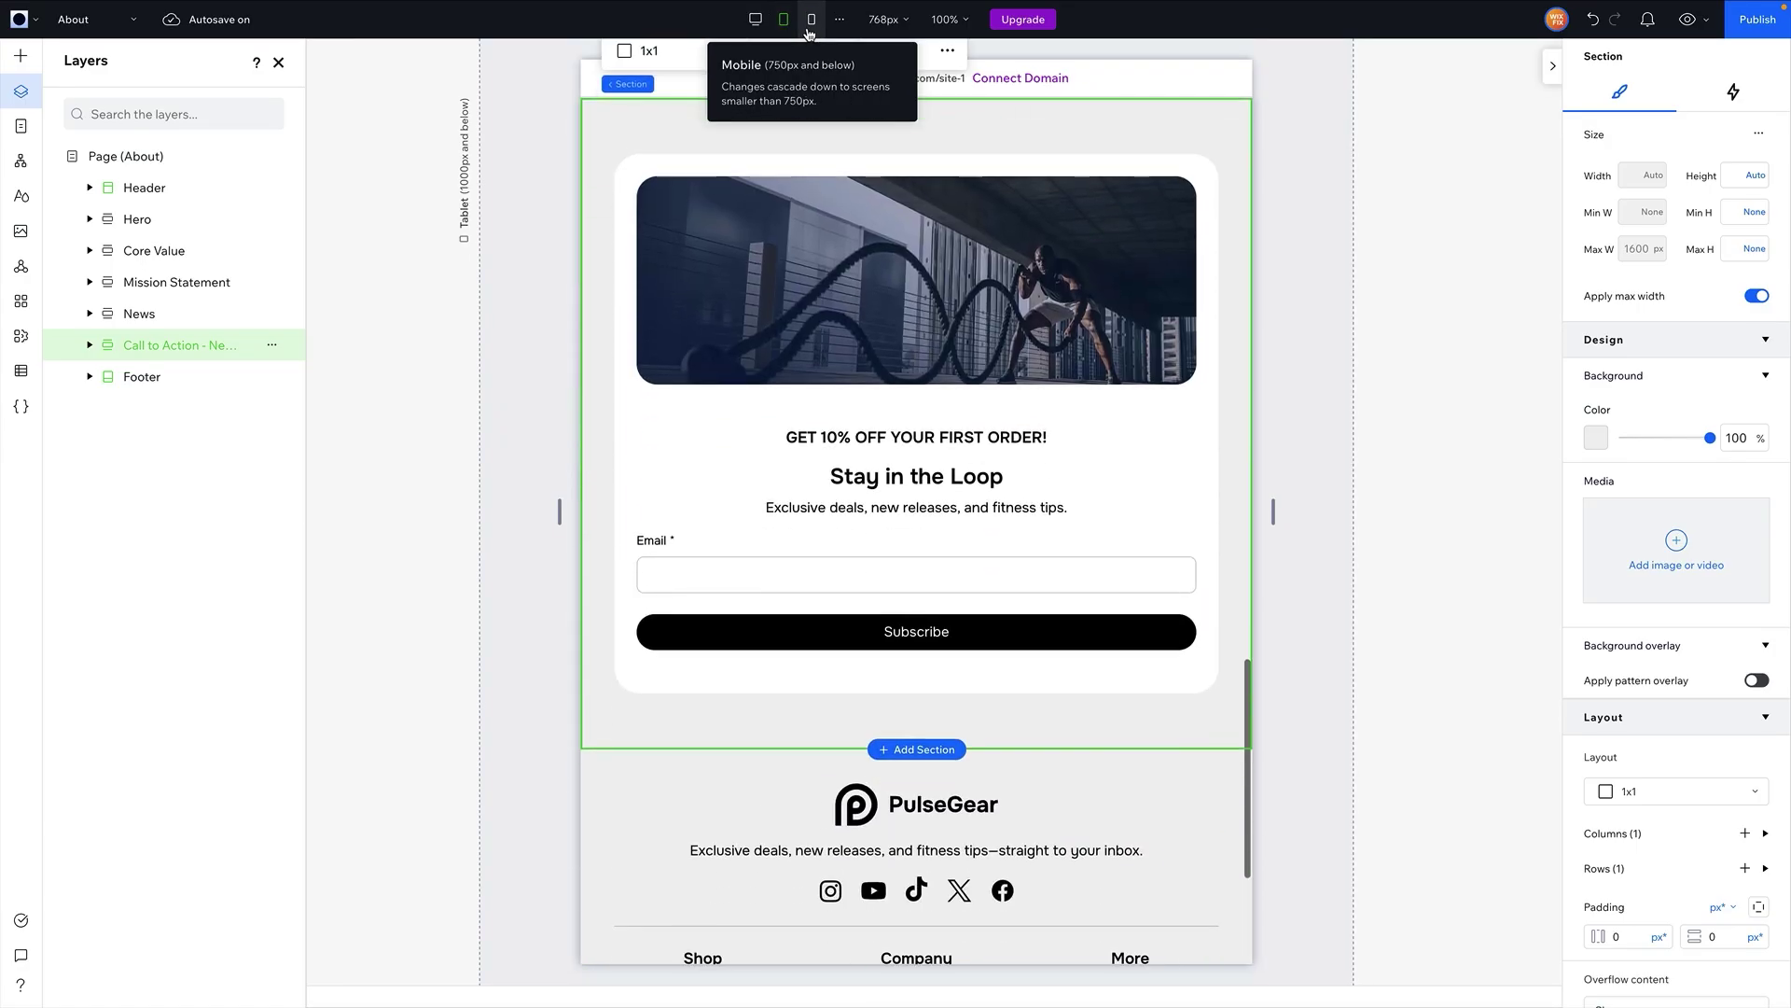
pyautogui.click(810, 20)
pyautogui.moveTo(128, 354)
pyautogui.mouseDown()
pyautogui.moveTo(154, 217)
pyautogui.moveTo(147, 353)
pyautogui.mouseUp()
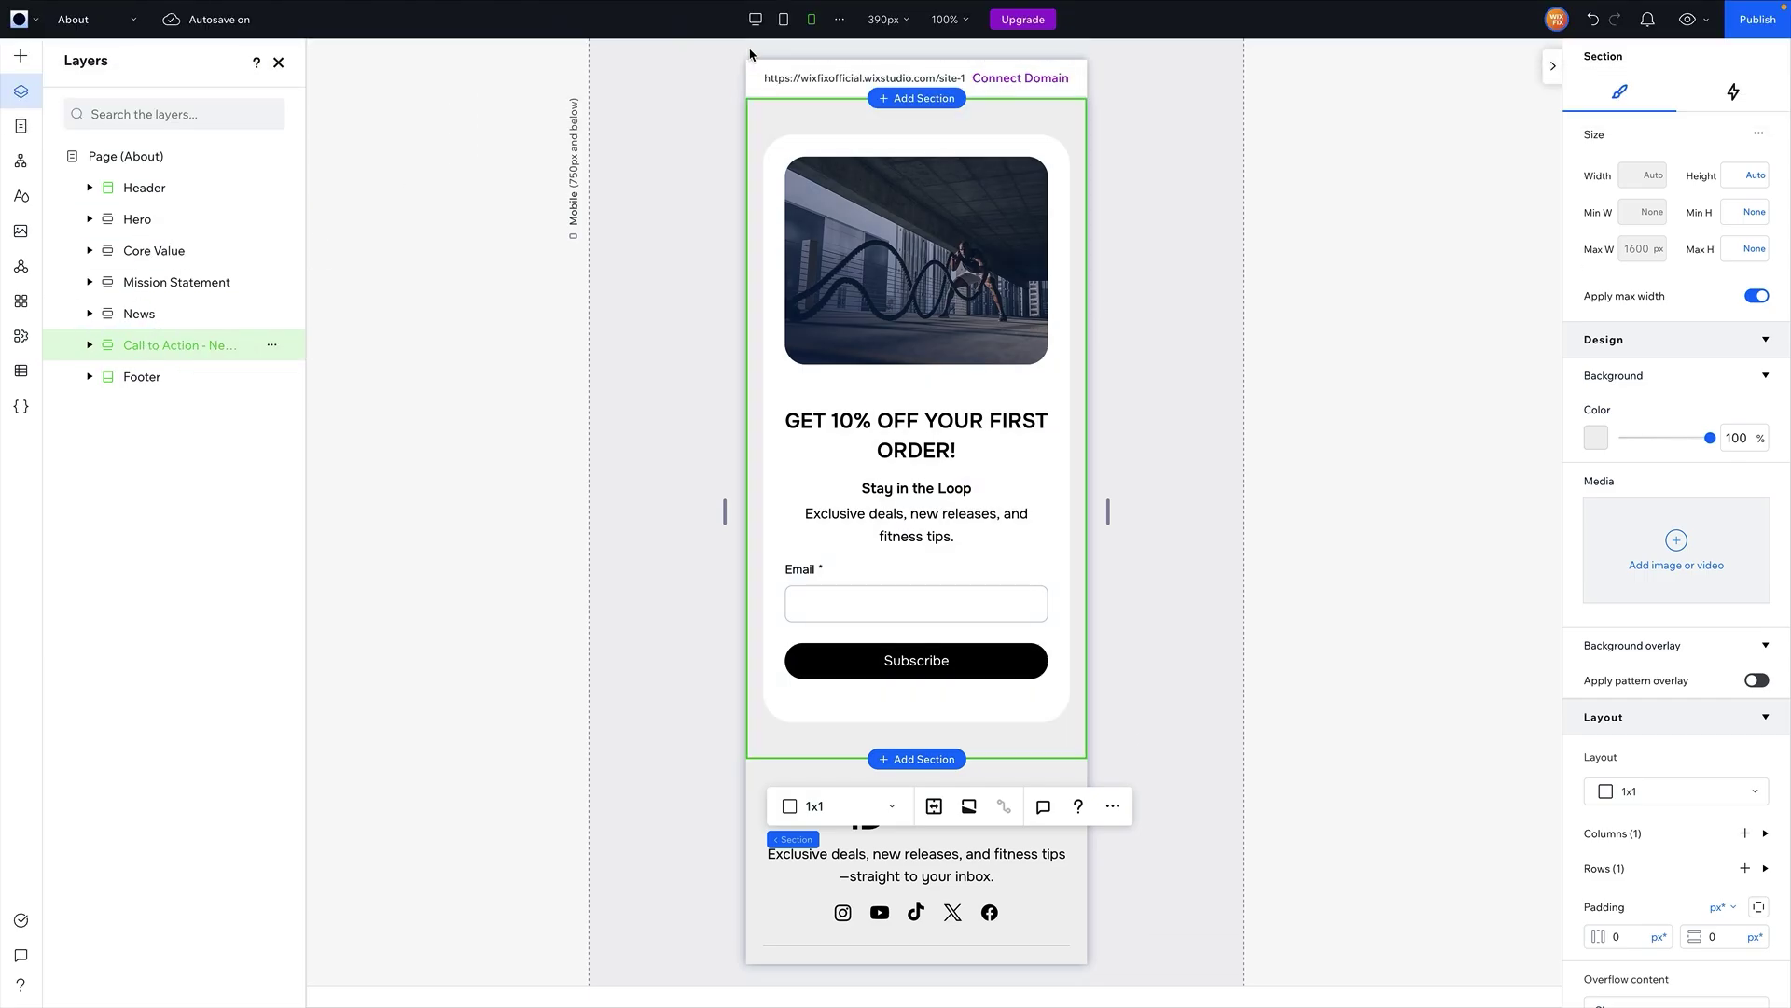
pyautogui.click(756, 19)
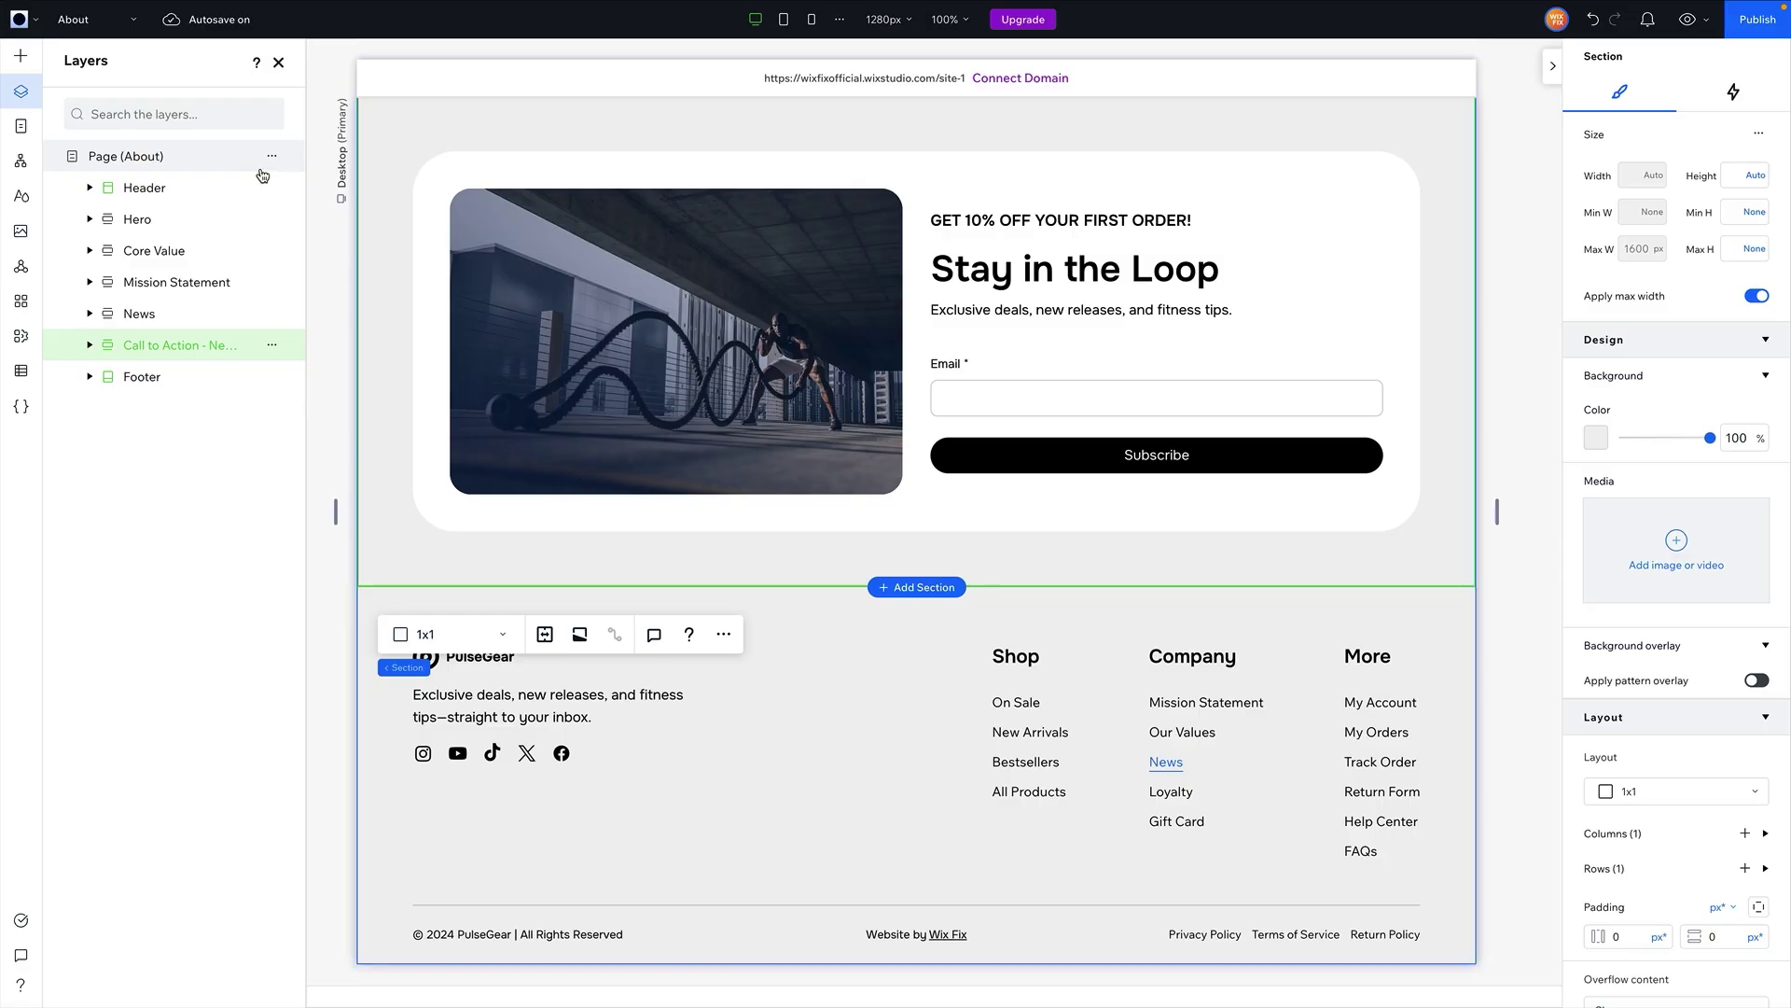
# - Apply the About page's desktop section order to all breakpoints
pyautogui.scroll(2, 486, 315)
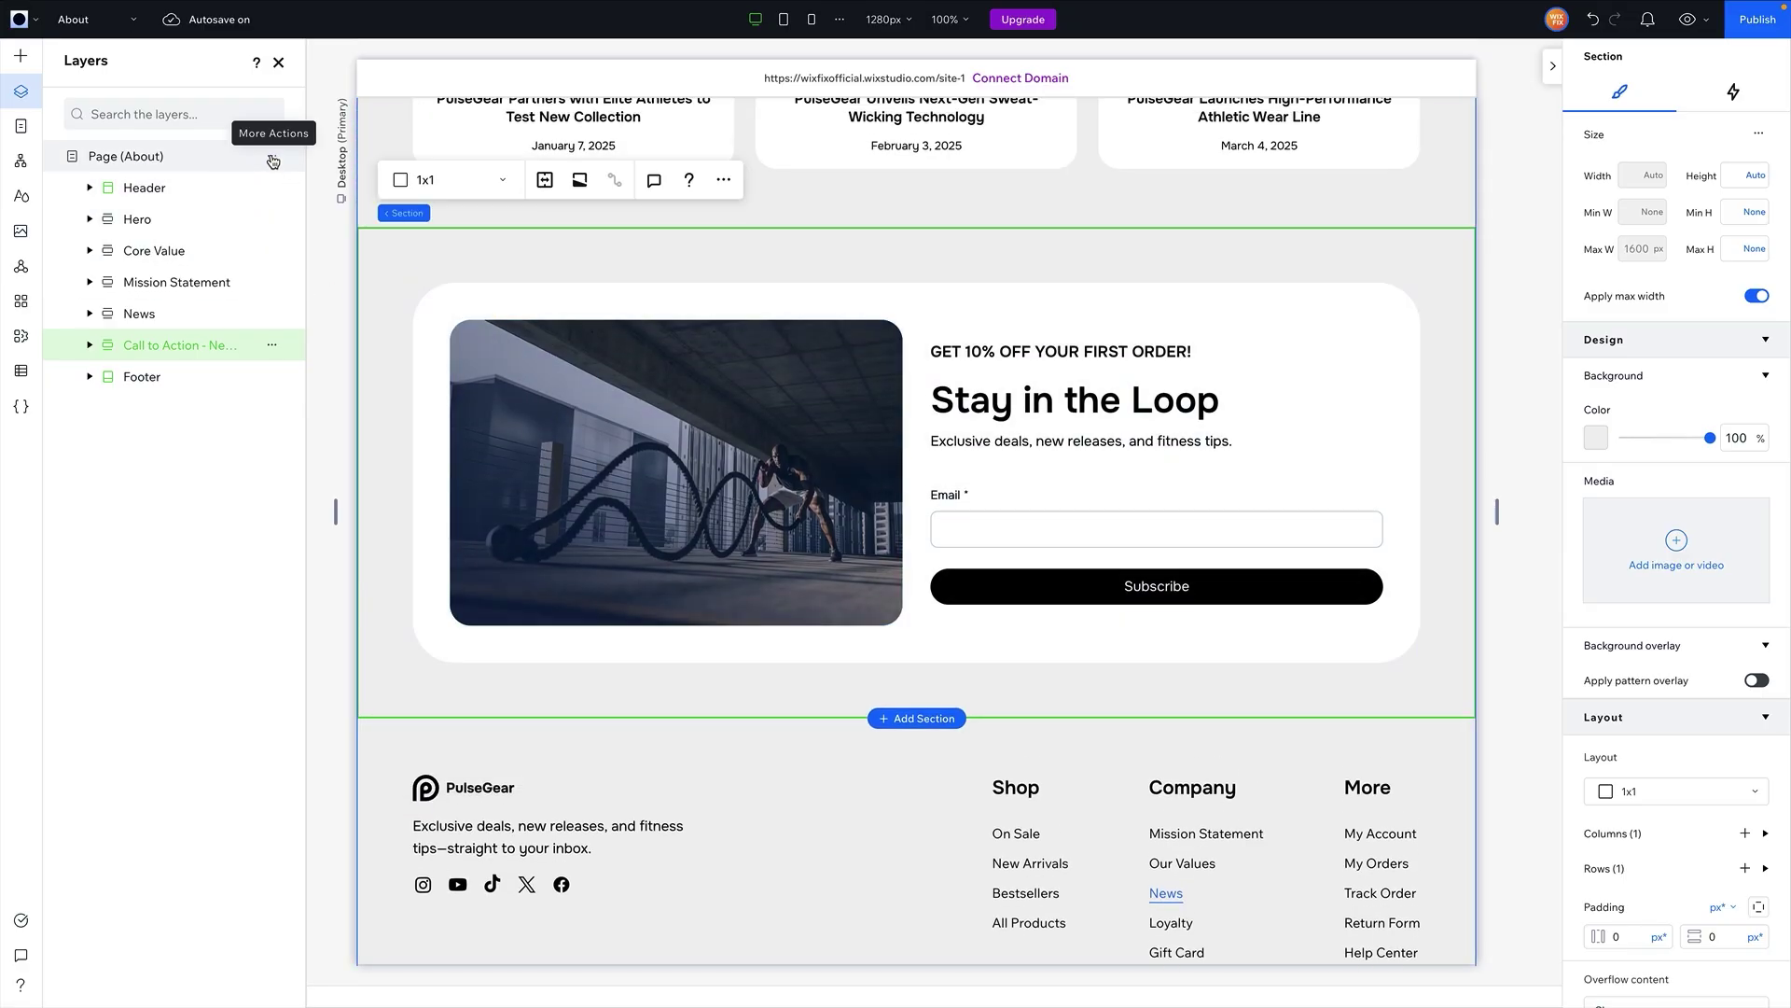
pyautogui.click(273, 161)
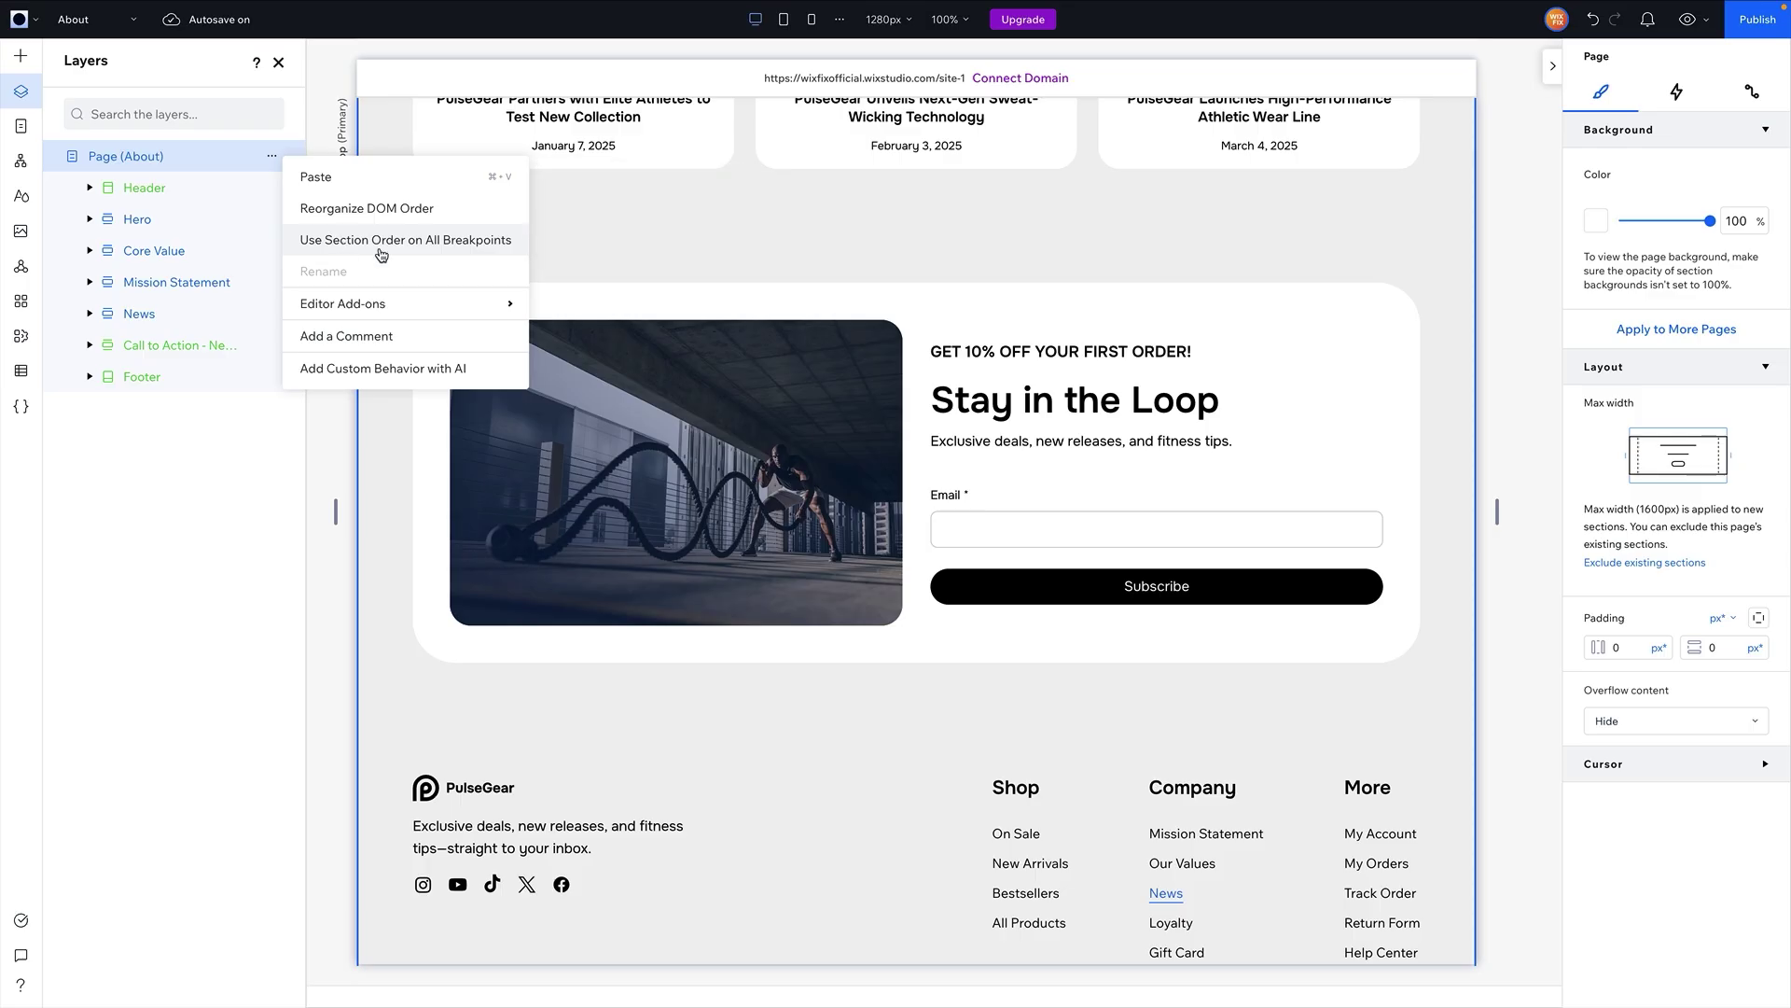
pyautogui.click(429, 245)
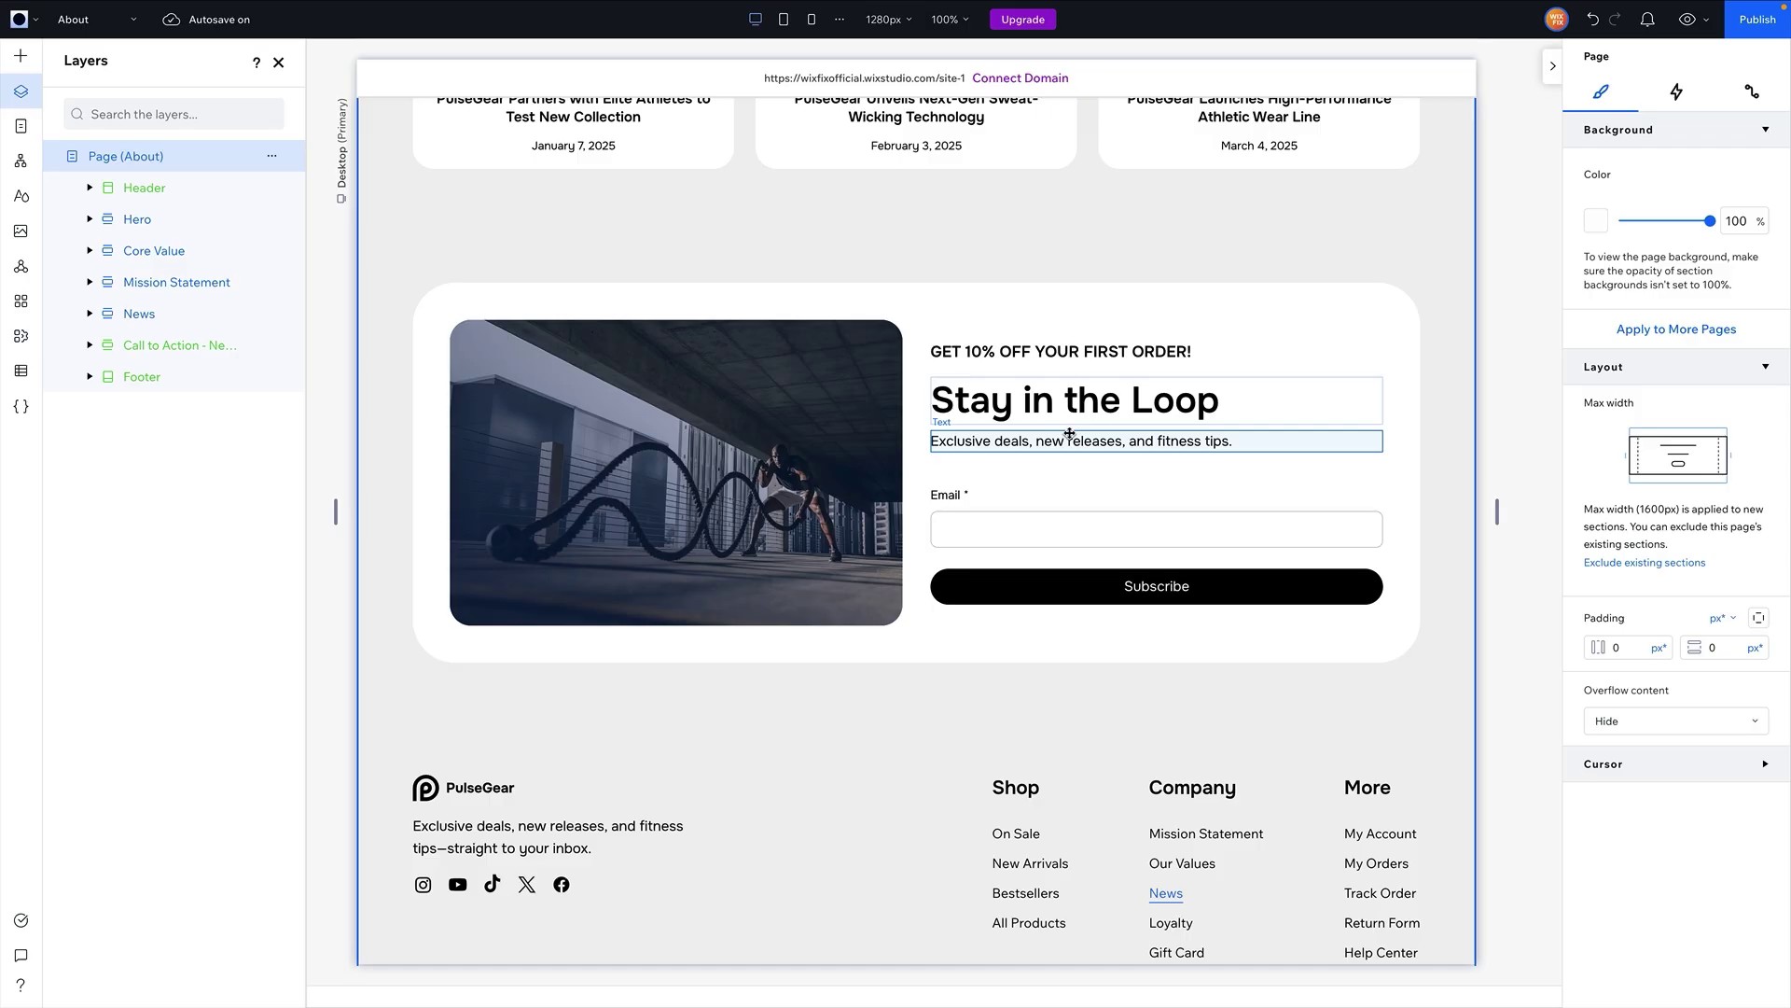
# - Change the text color of the newsletter section's Stay in the Loop heading to blue
pyautogui.click(964, 398)
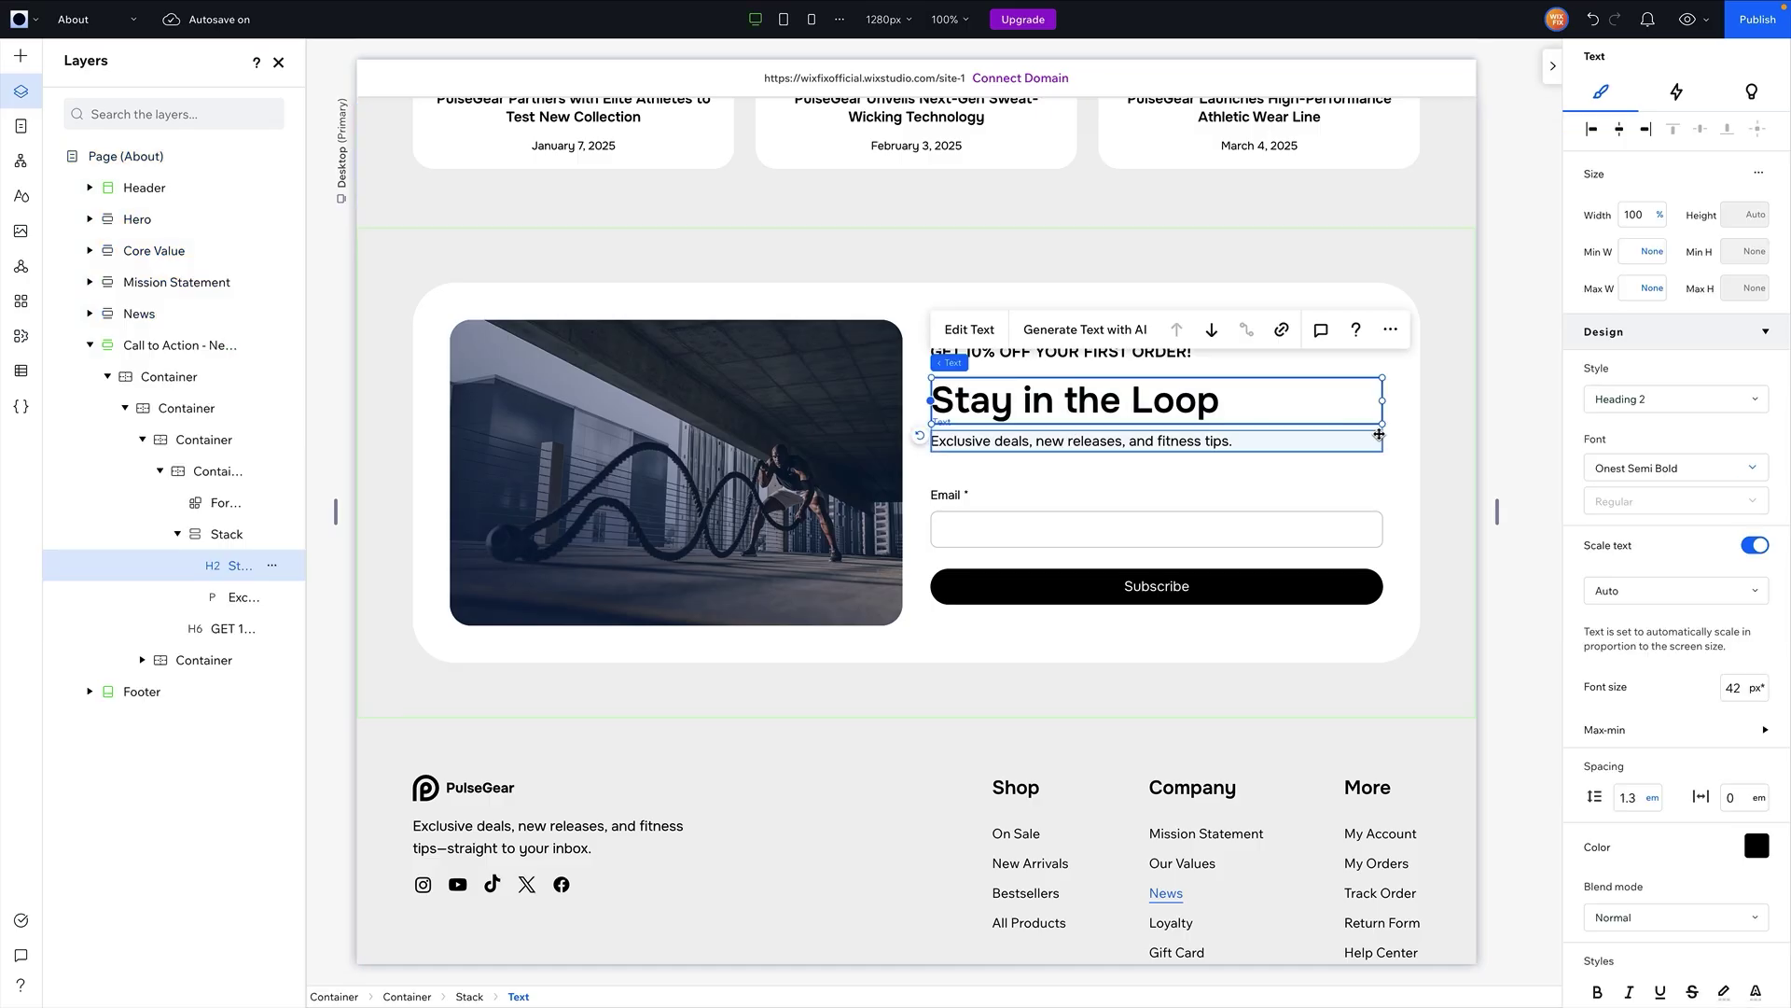
pyautogui.click(1756, 846)
pyautogui.click(1613, 818)
pyautogui.click(1512, 651)
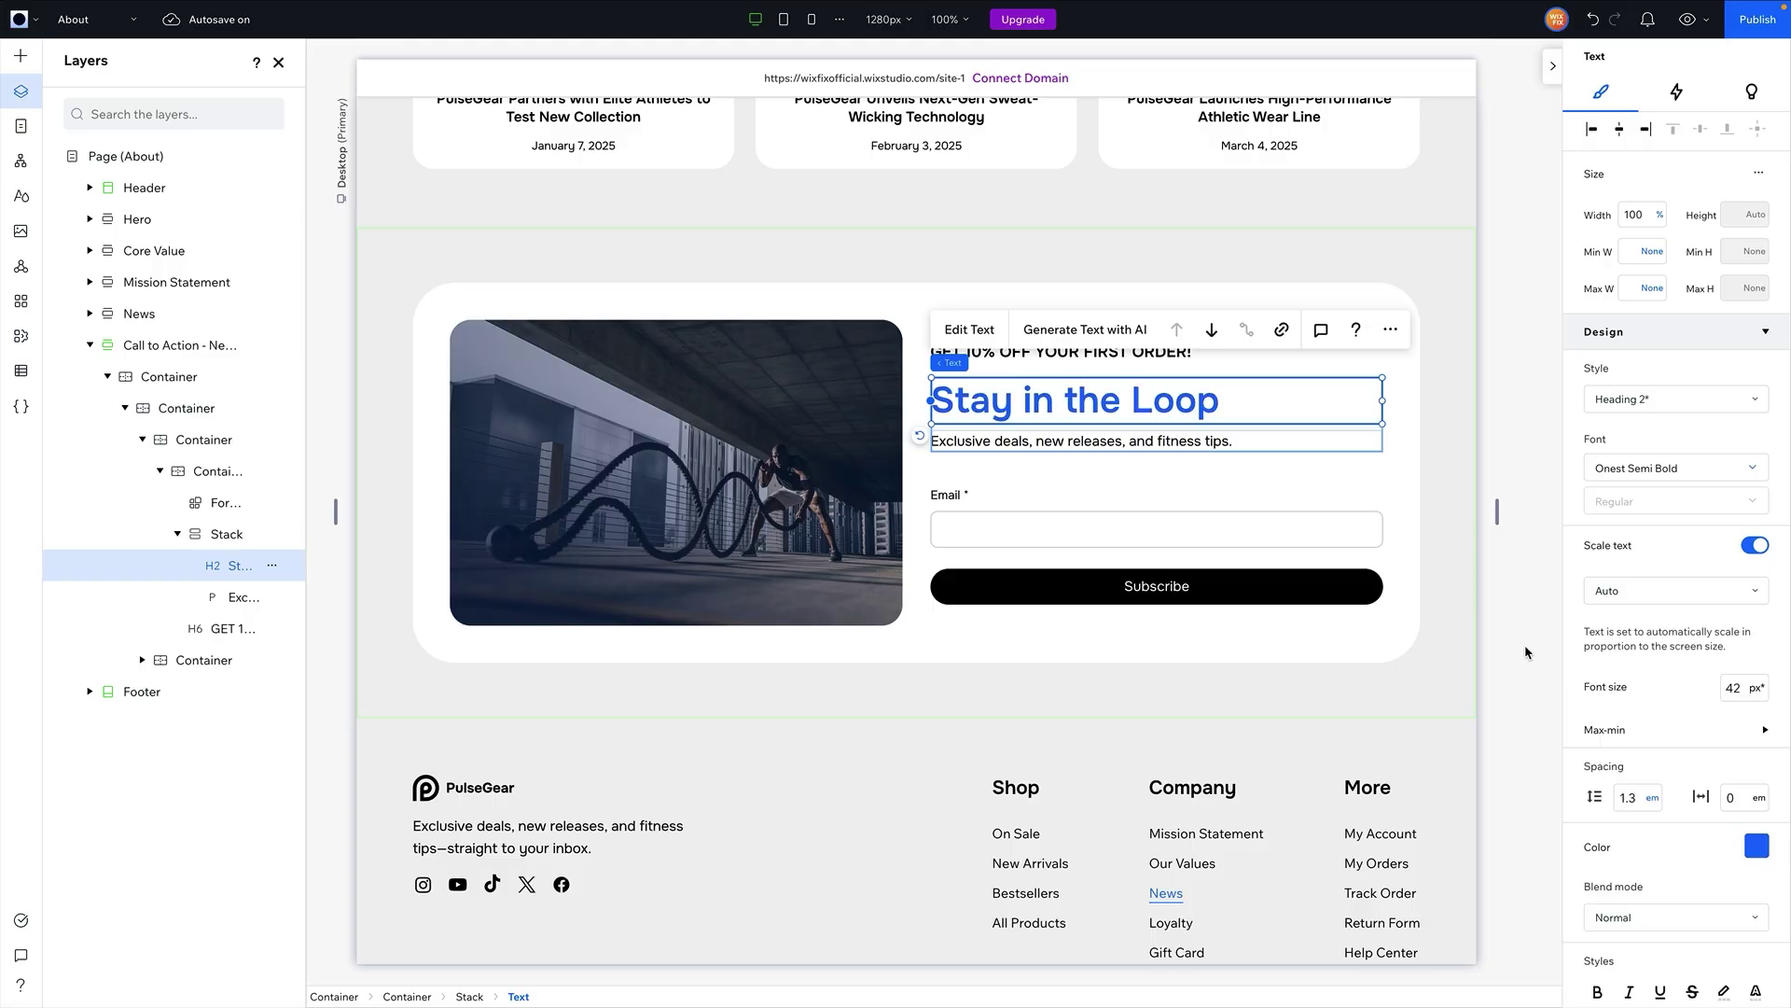
pyautogui.click(1526, 651)
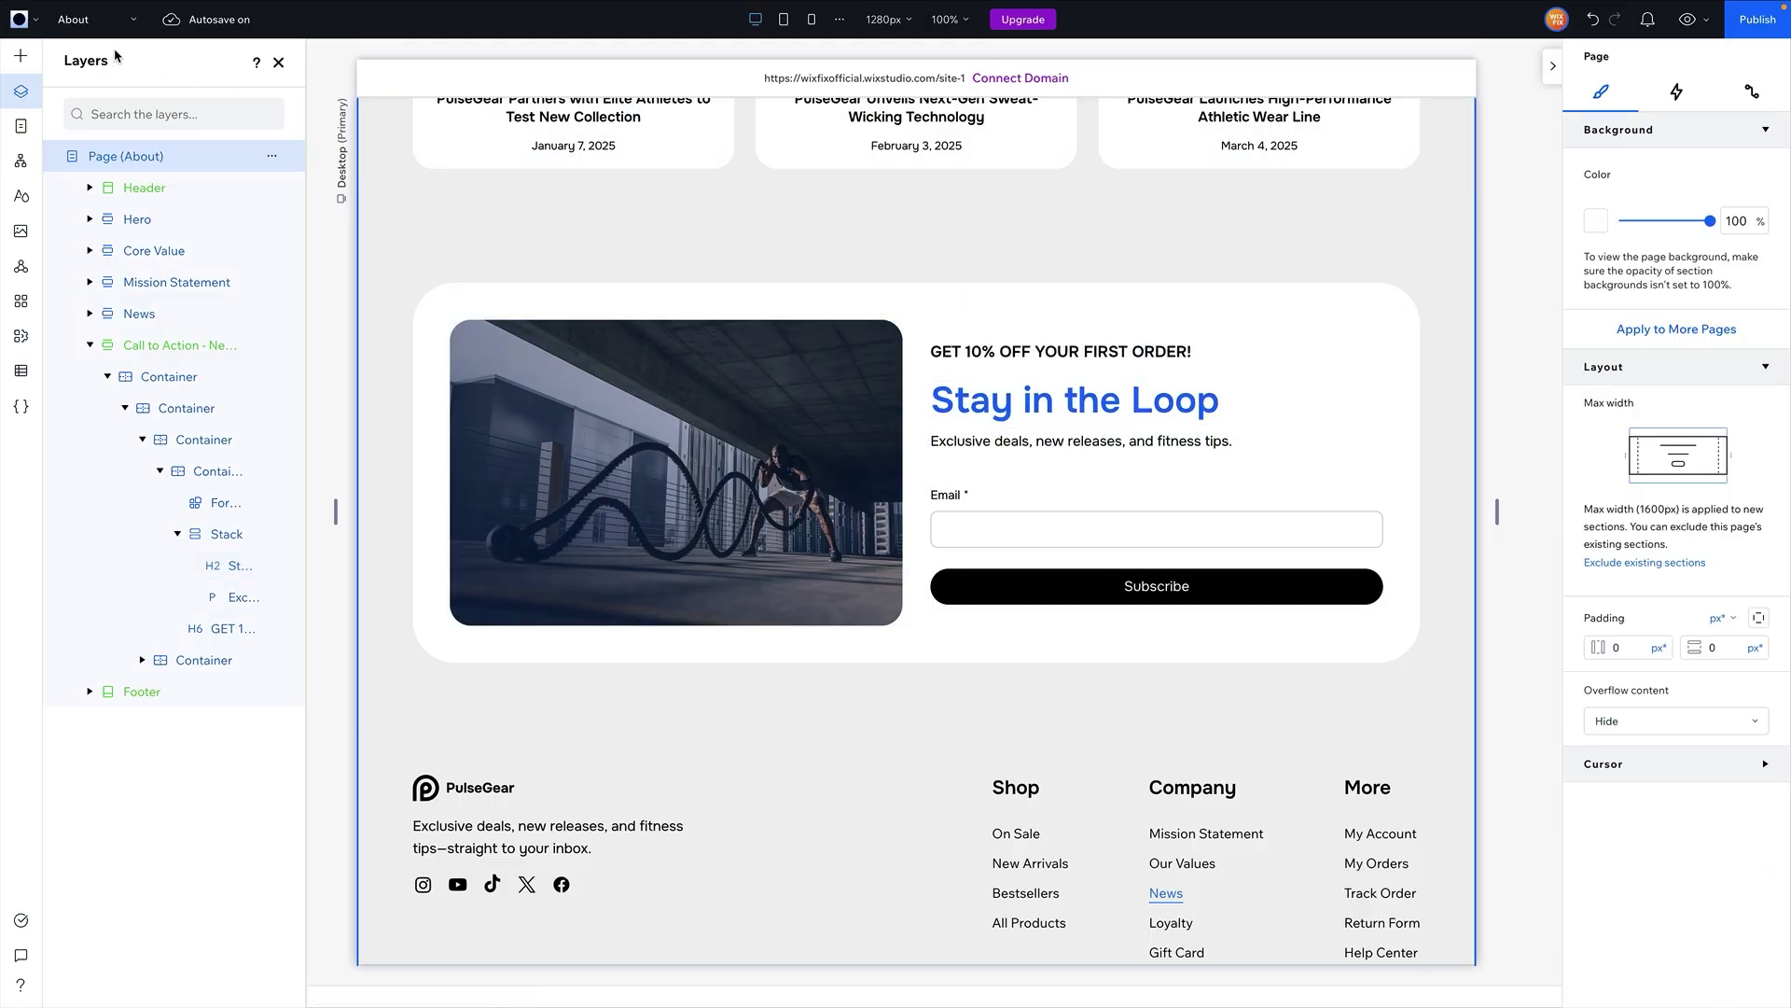
# - Open the Home page and check the Stay in the Loop heading's color in its newsletter section
pyautogui.click(103, 20)
pyautogui.click(98, 61)
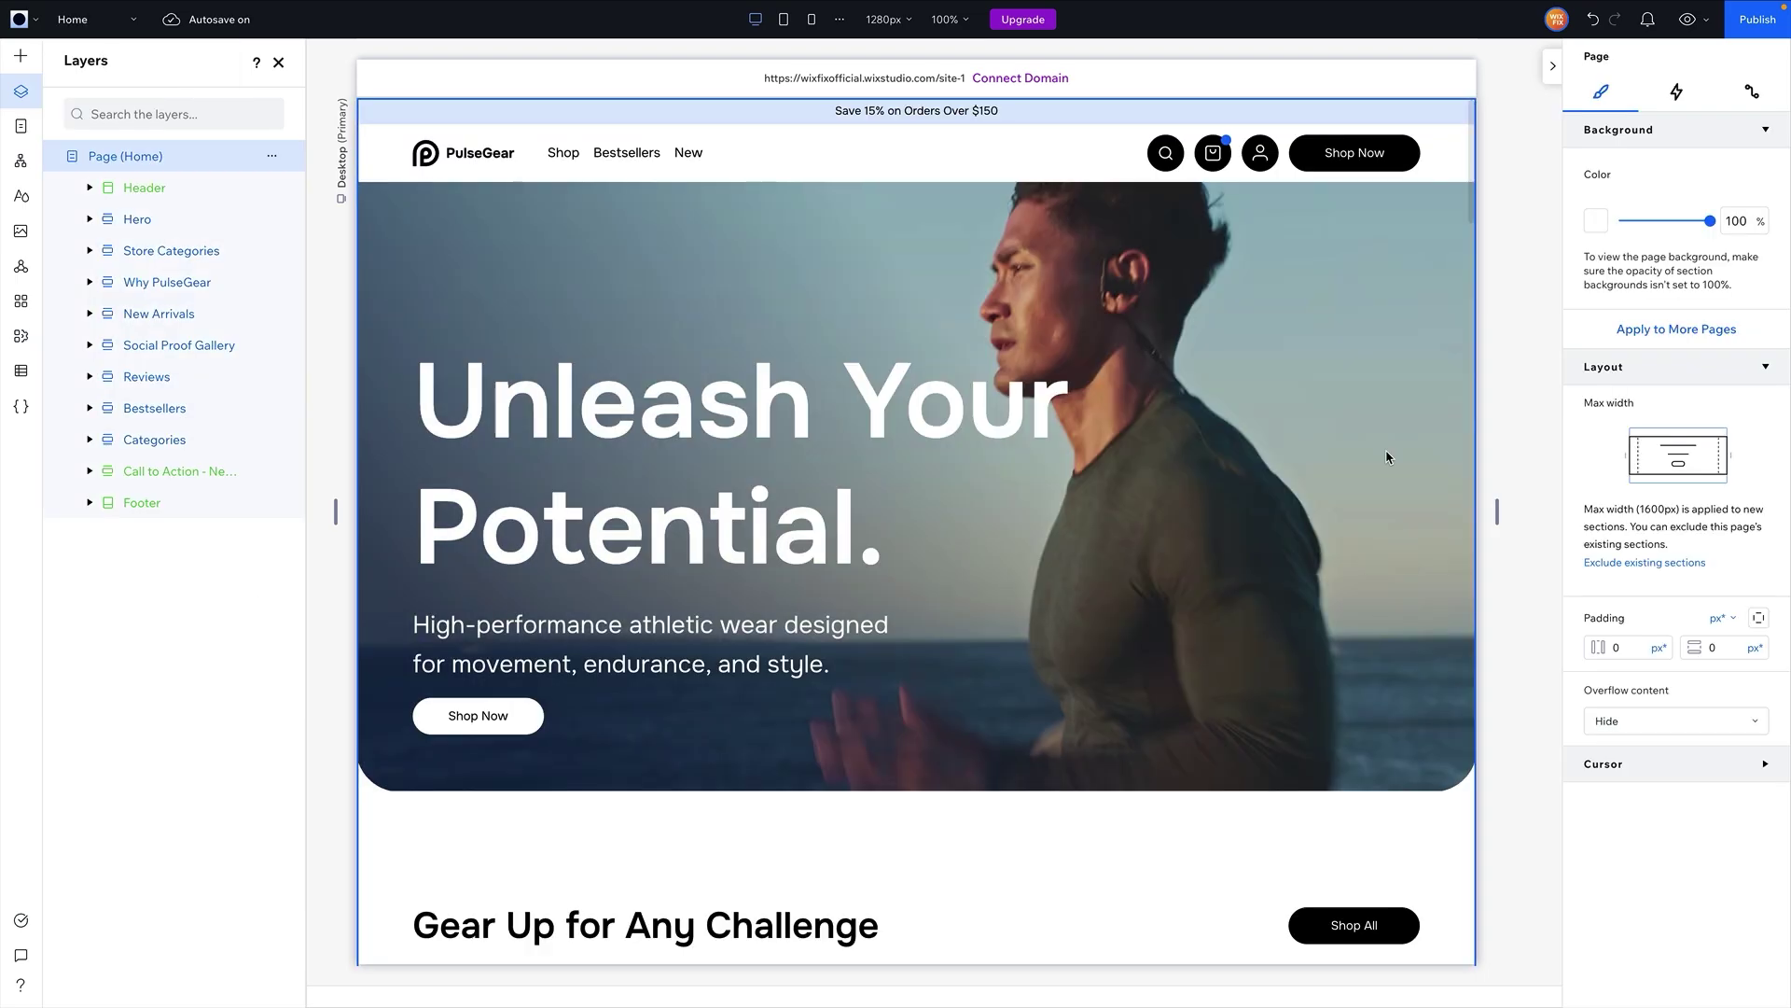
pyautogui.scroll(-15, 1387, 457)
pyautogui.scroll(-15, 1387, 457)
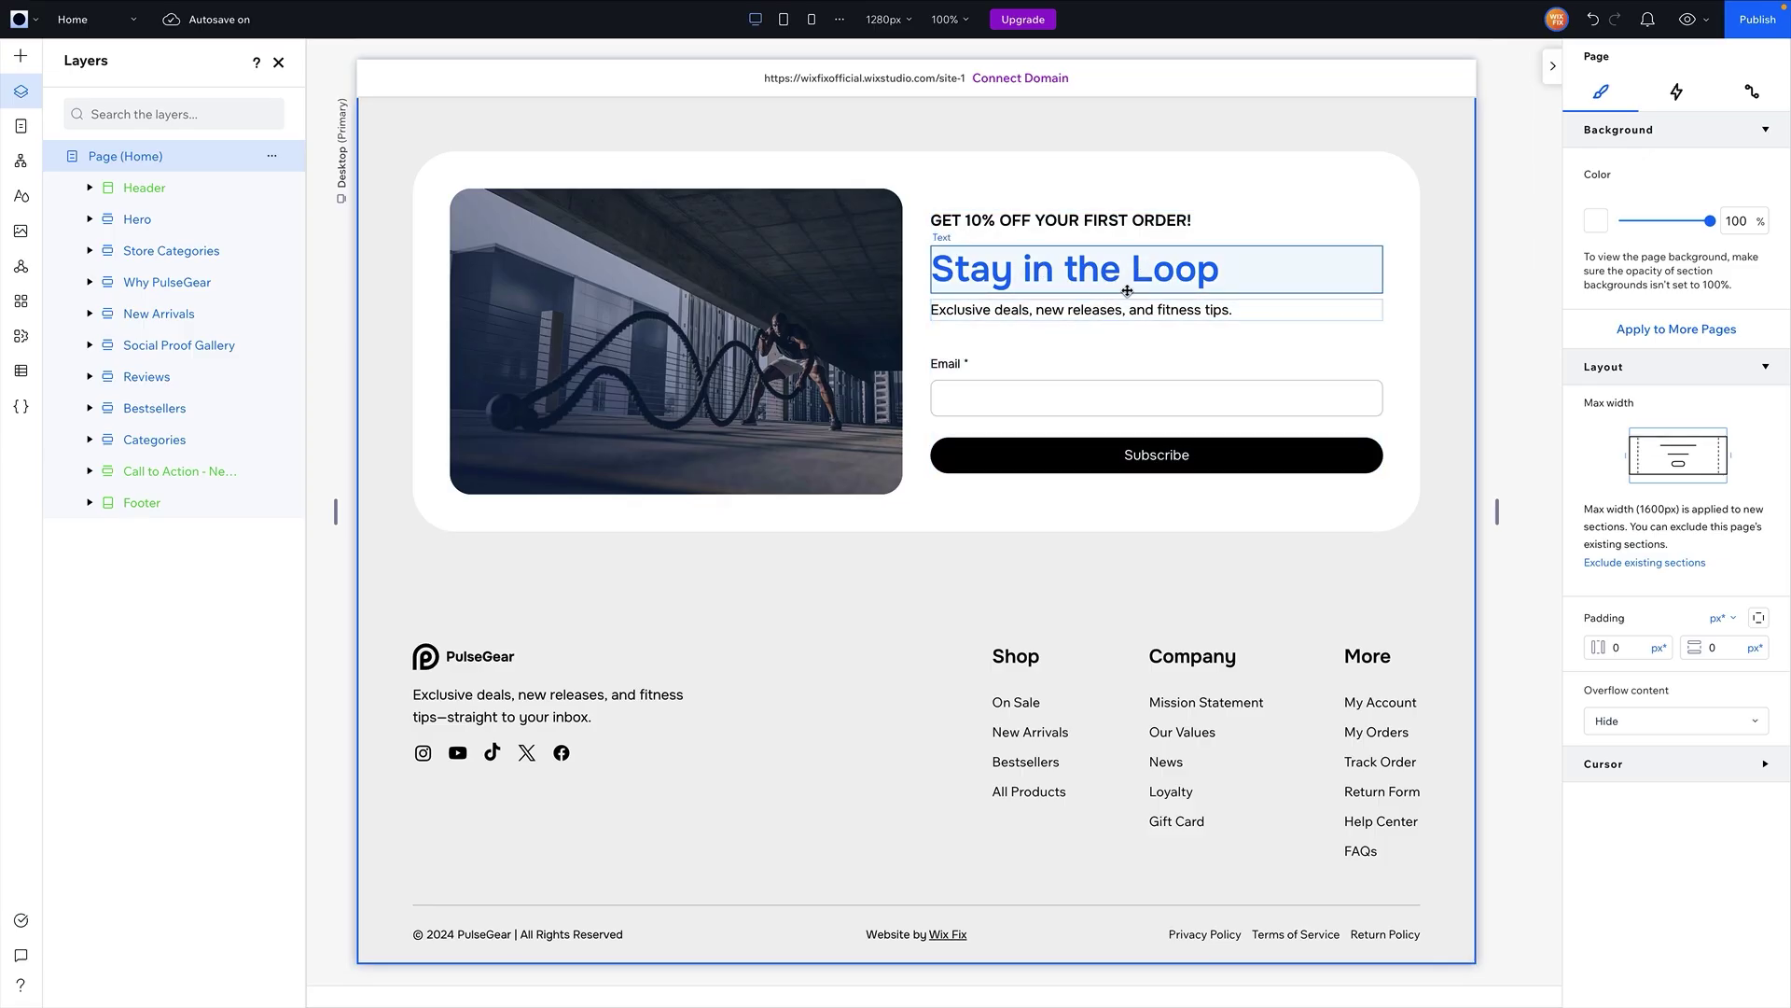
pyautogui.scroll(1, 1074, 285)
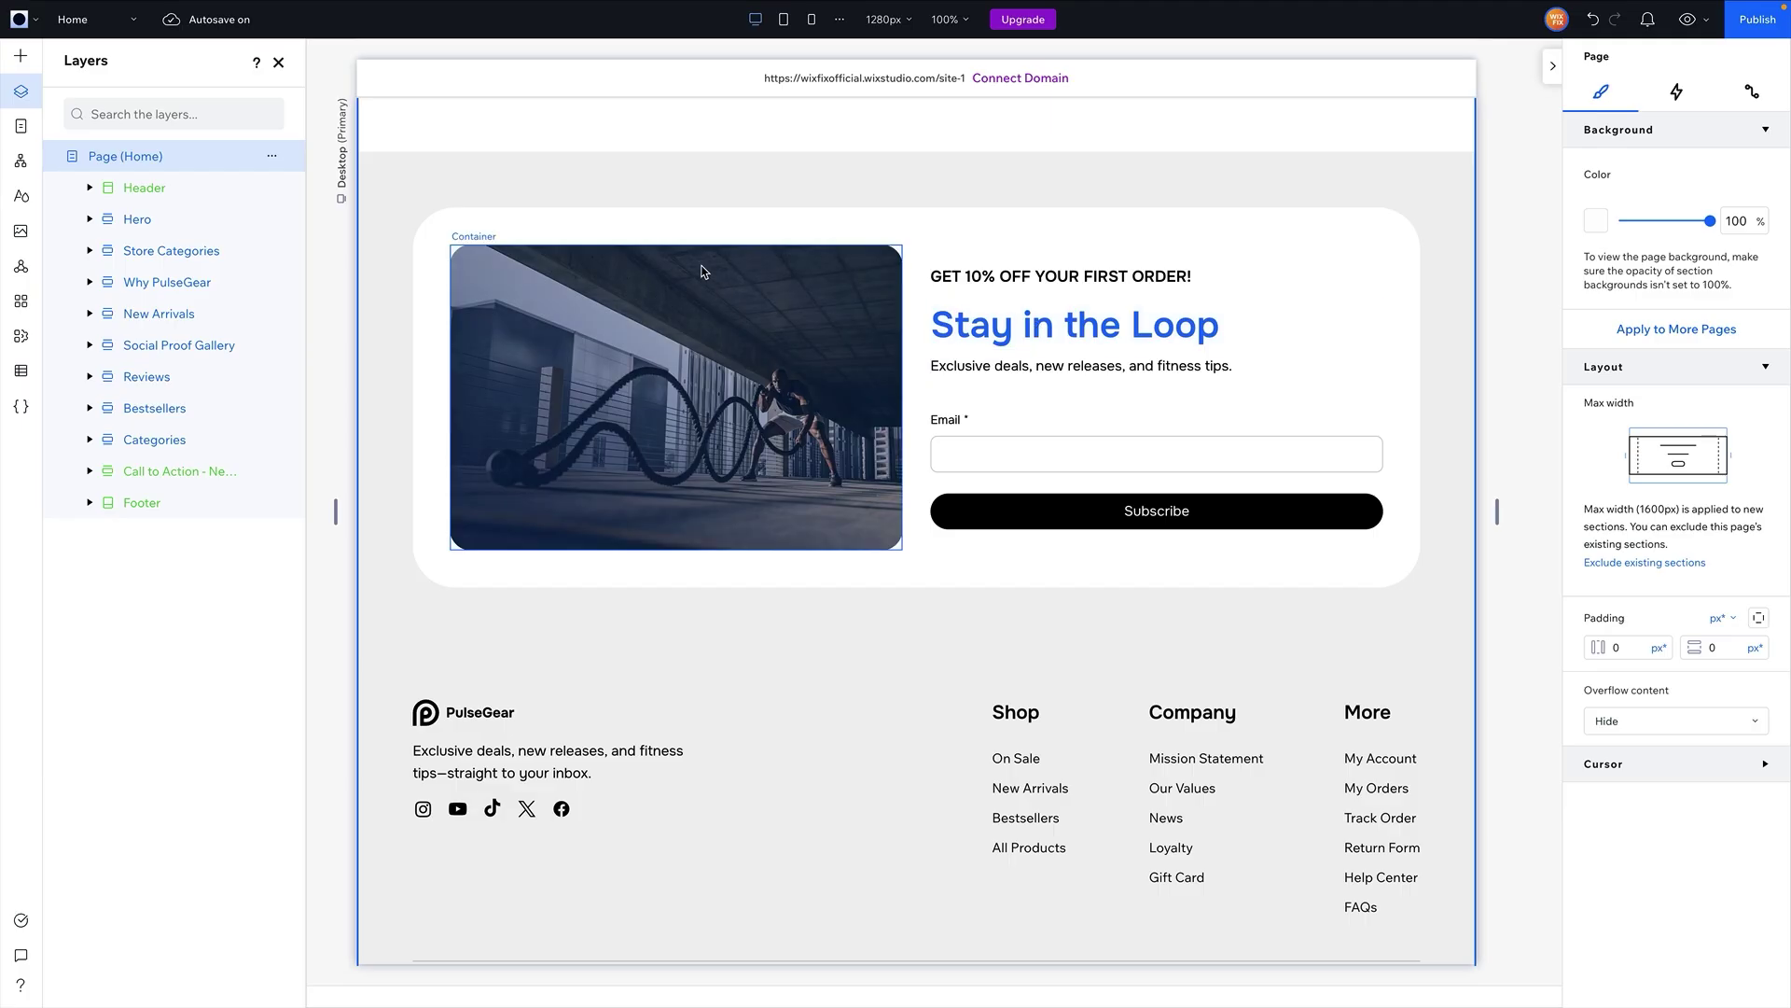
# - Restore the Home page's Stay in the Loop heading to black and check the same newsletter section on the About page
pyautogui.click(452, 182)
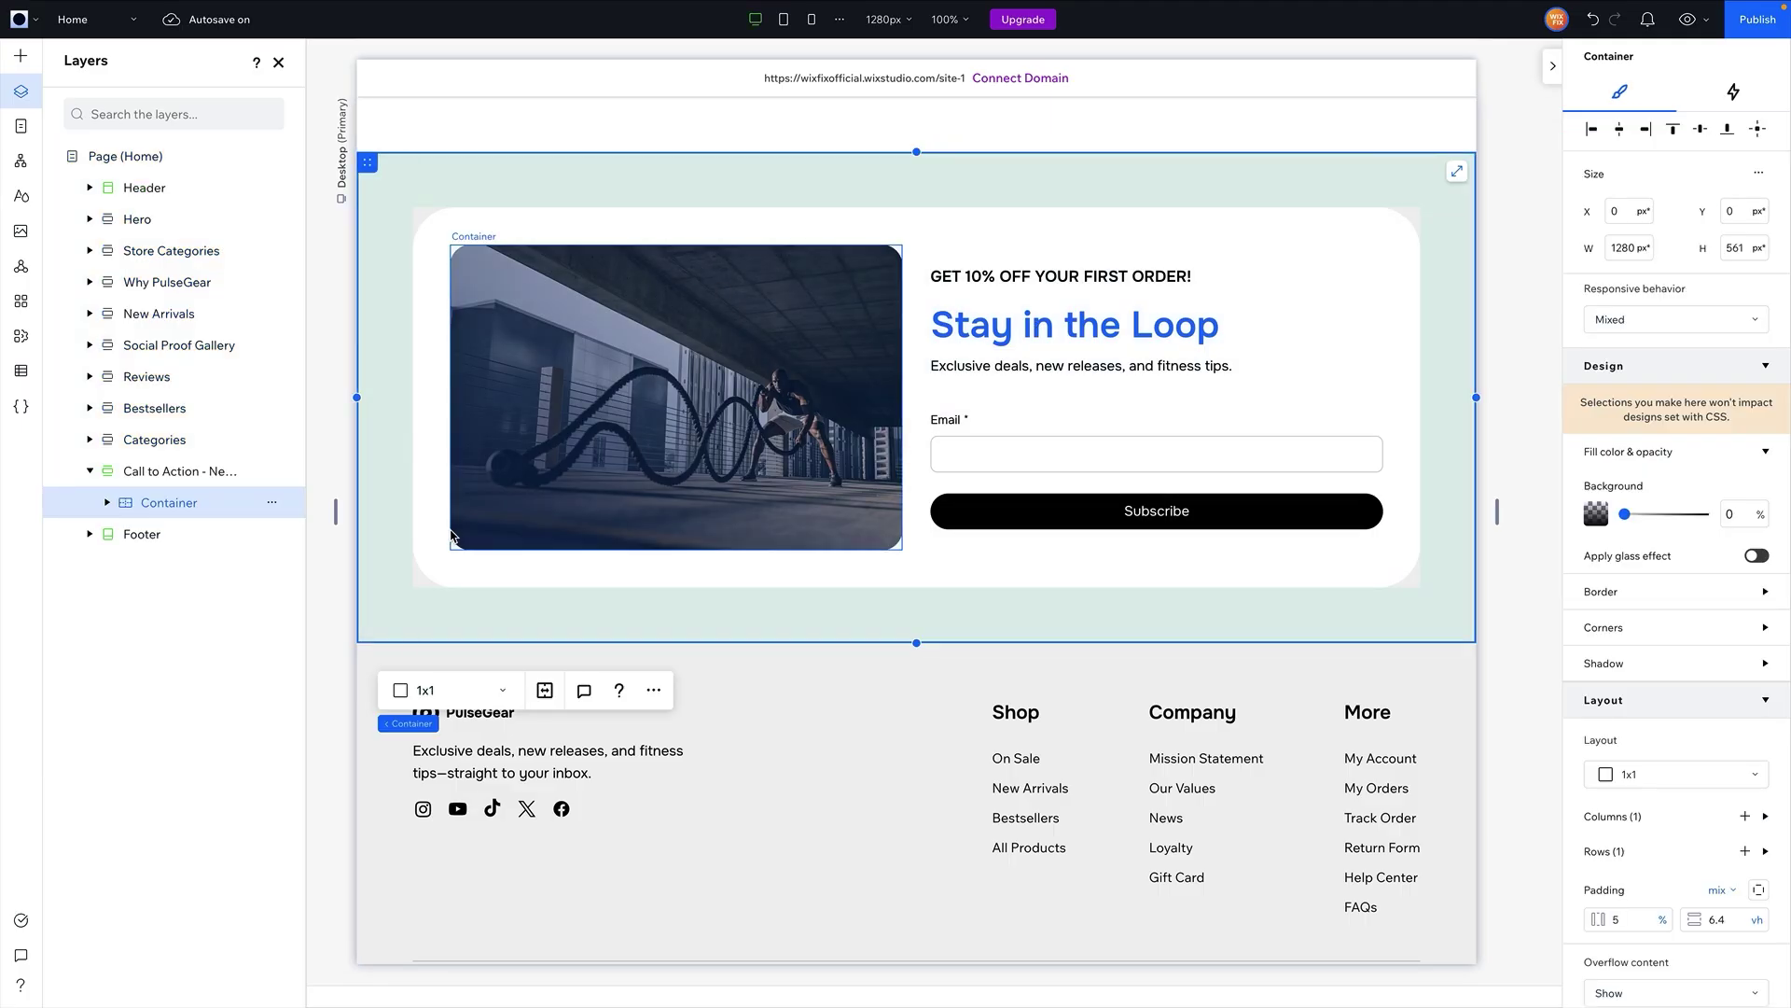
pyautogui.click(1073, 325)
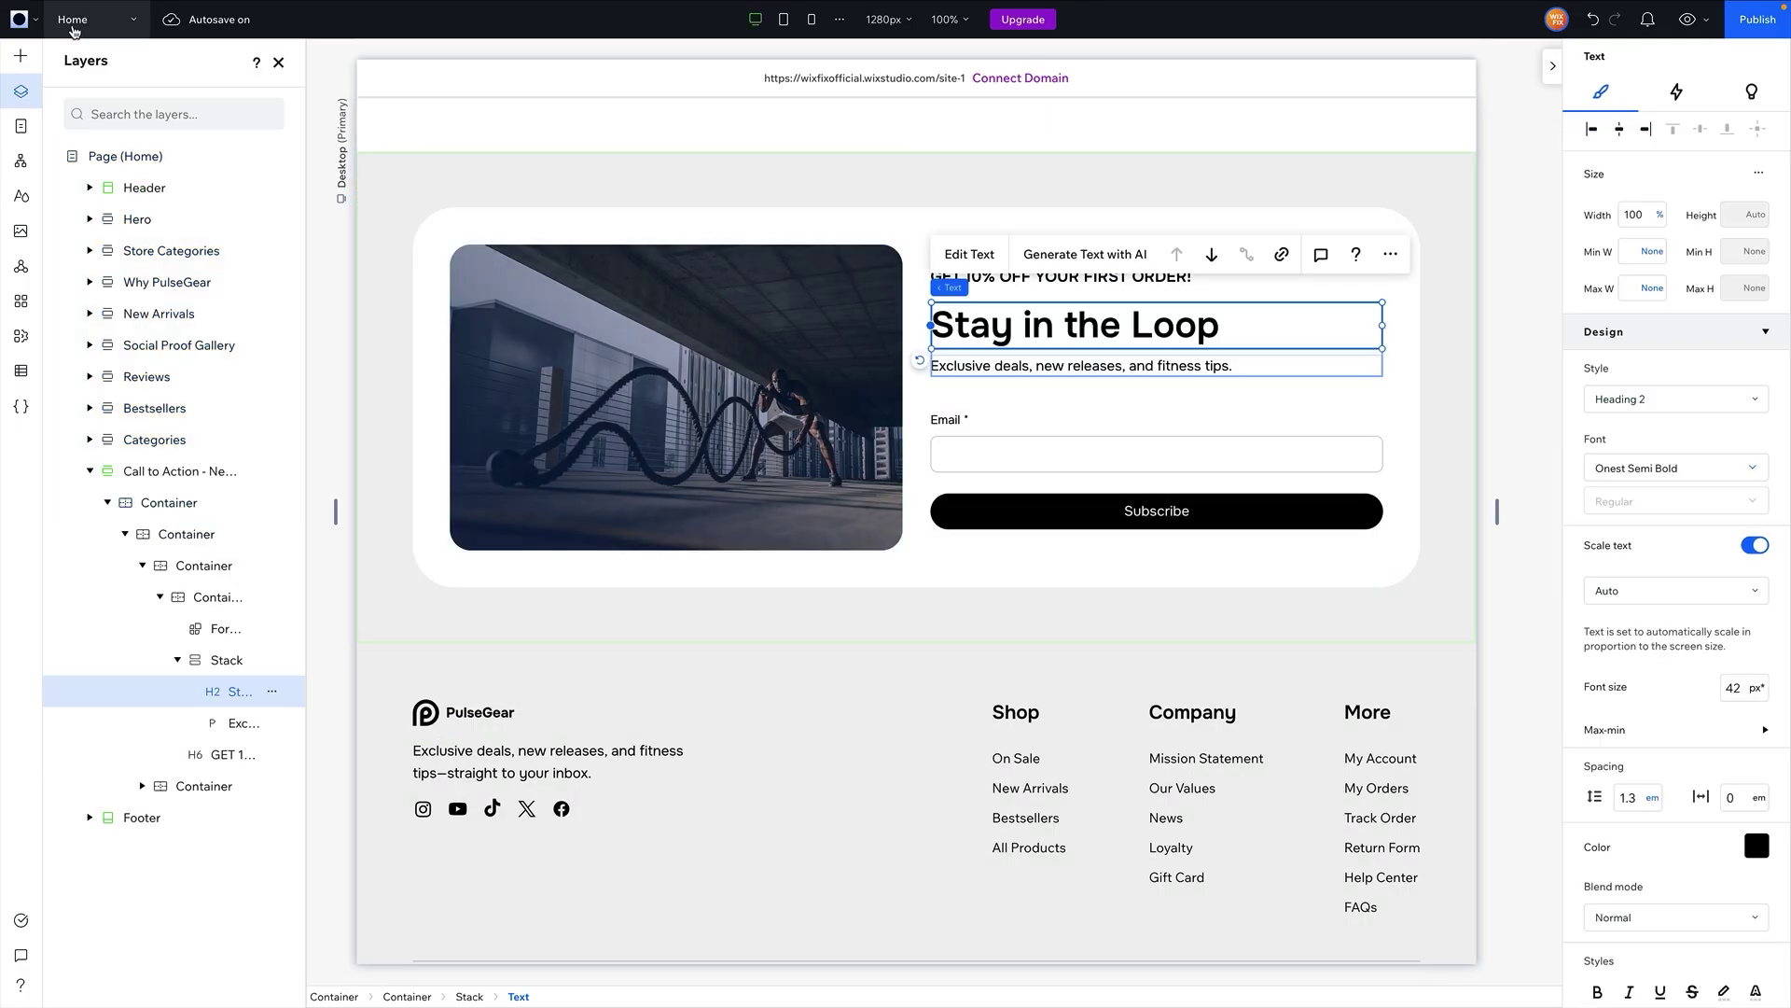
pyautogui.click(74, 20)
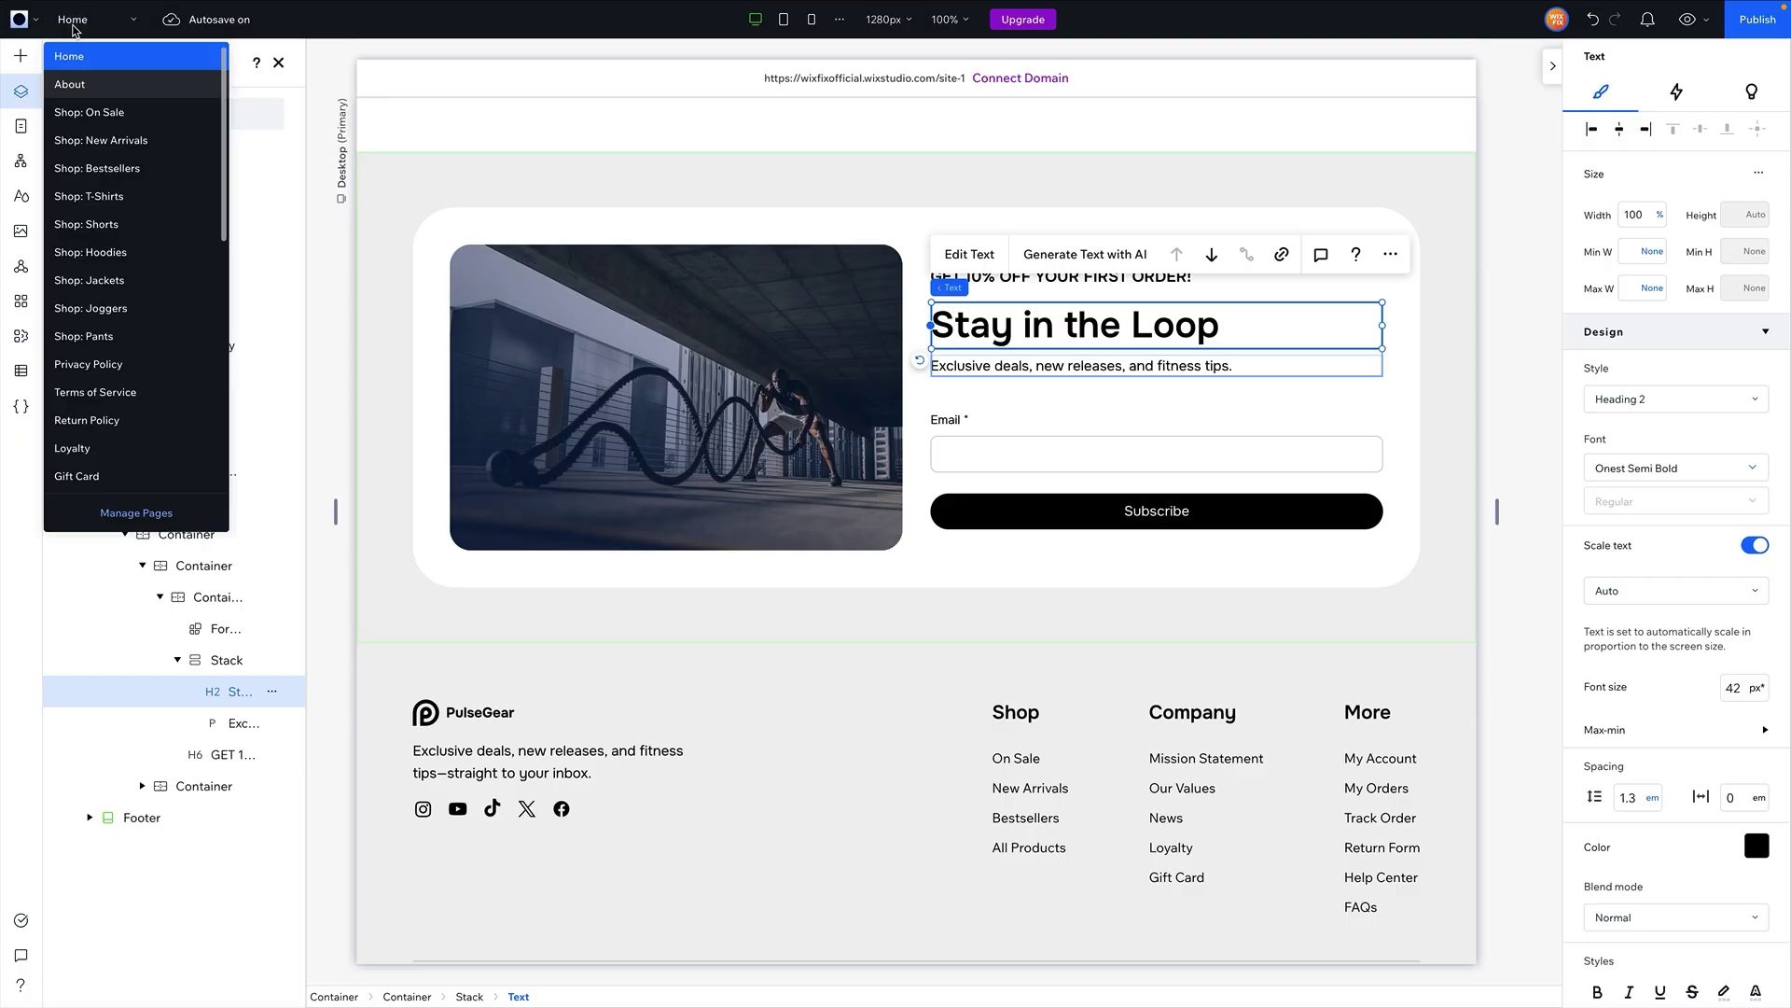
pyautogui.click(75, 81)
pyautogui.scroll(-15, 1126, 329)
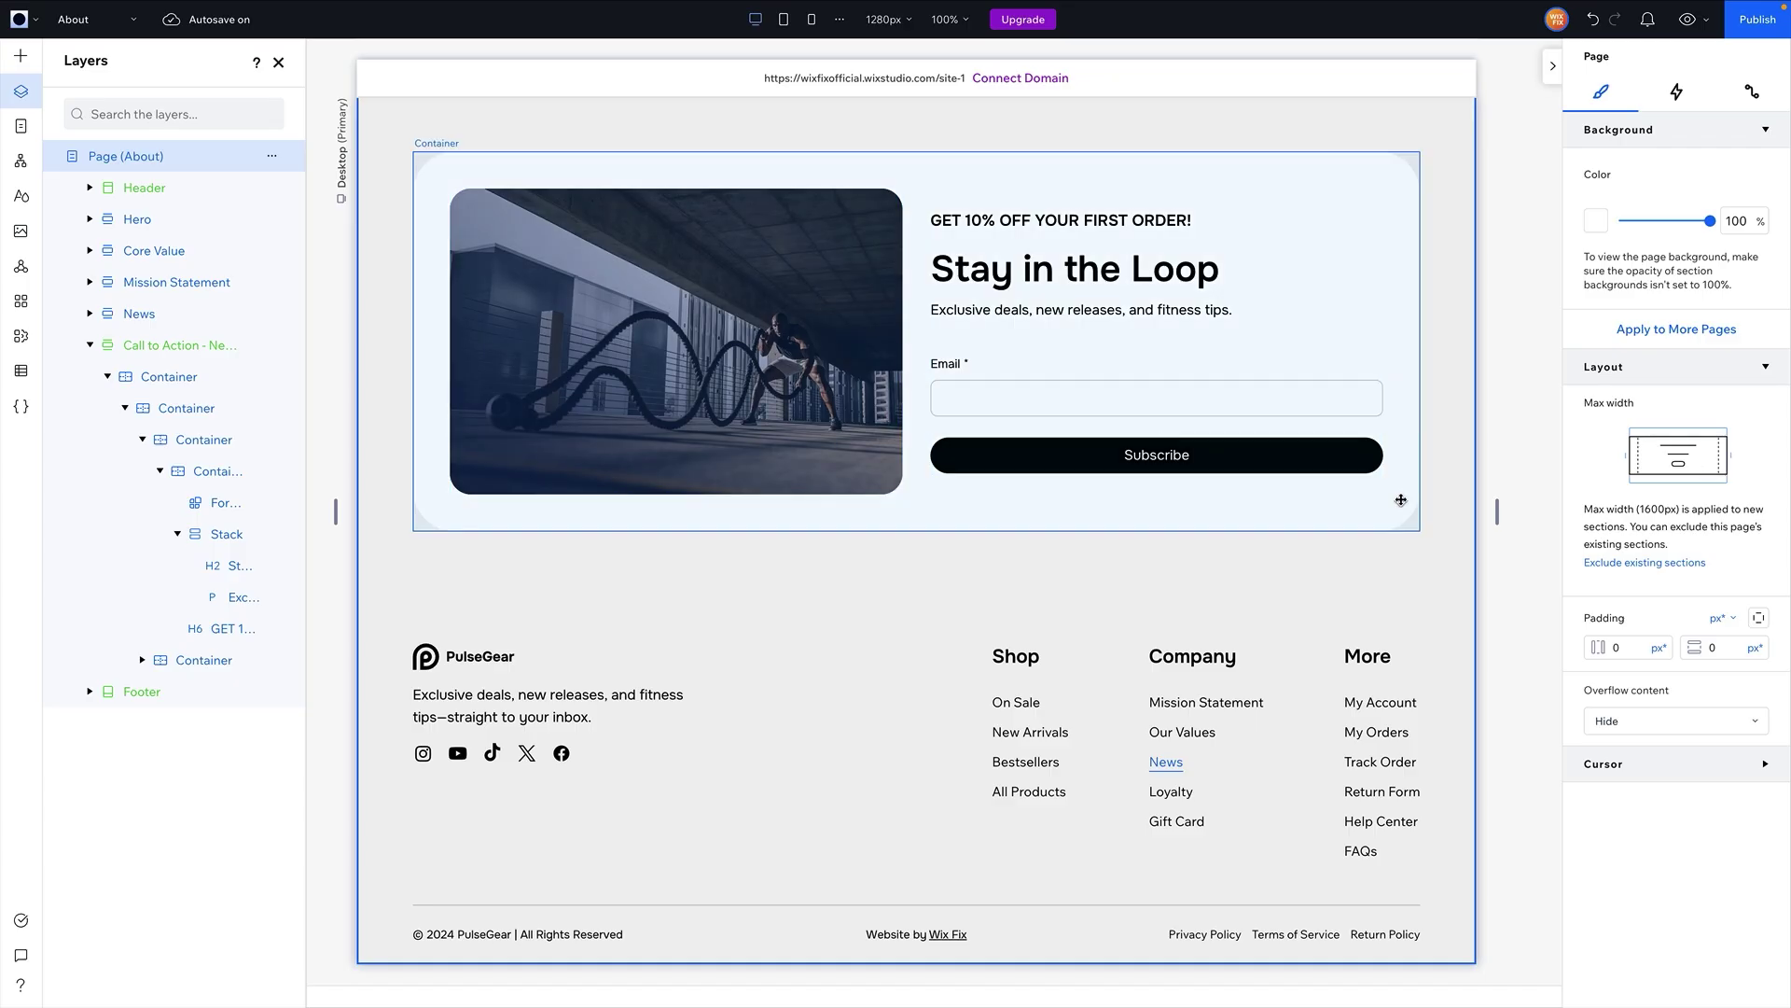
pyautogui.scroll(2, 932, 287)
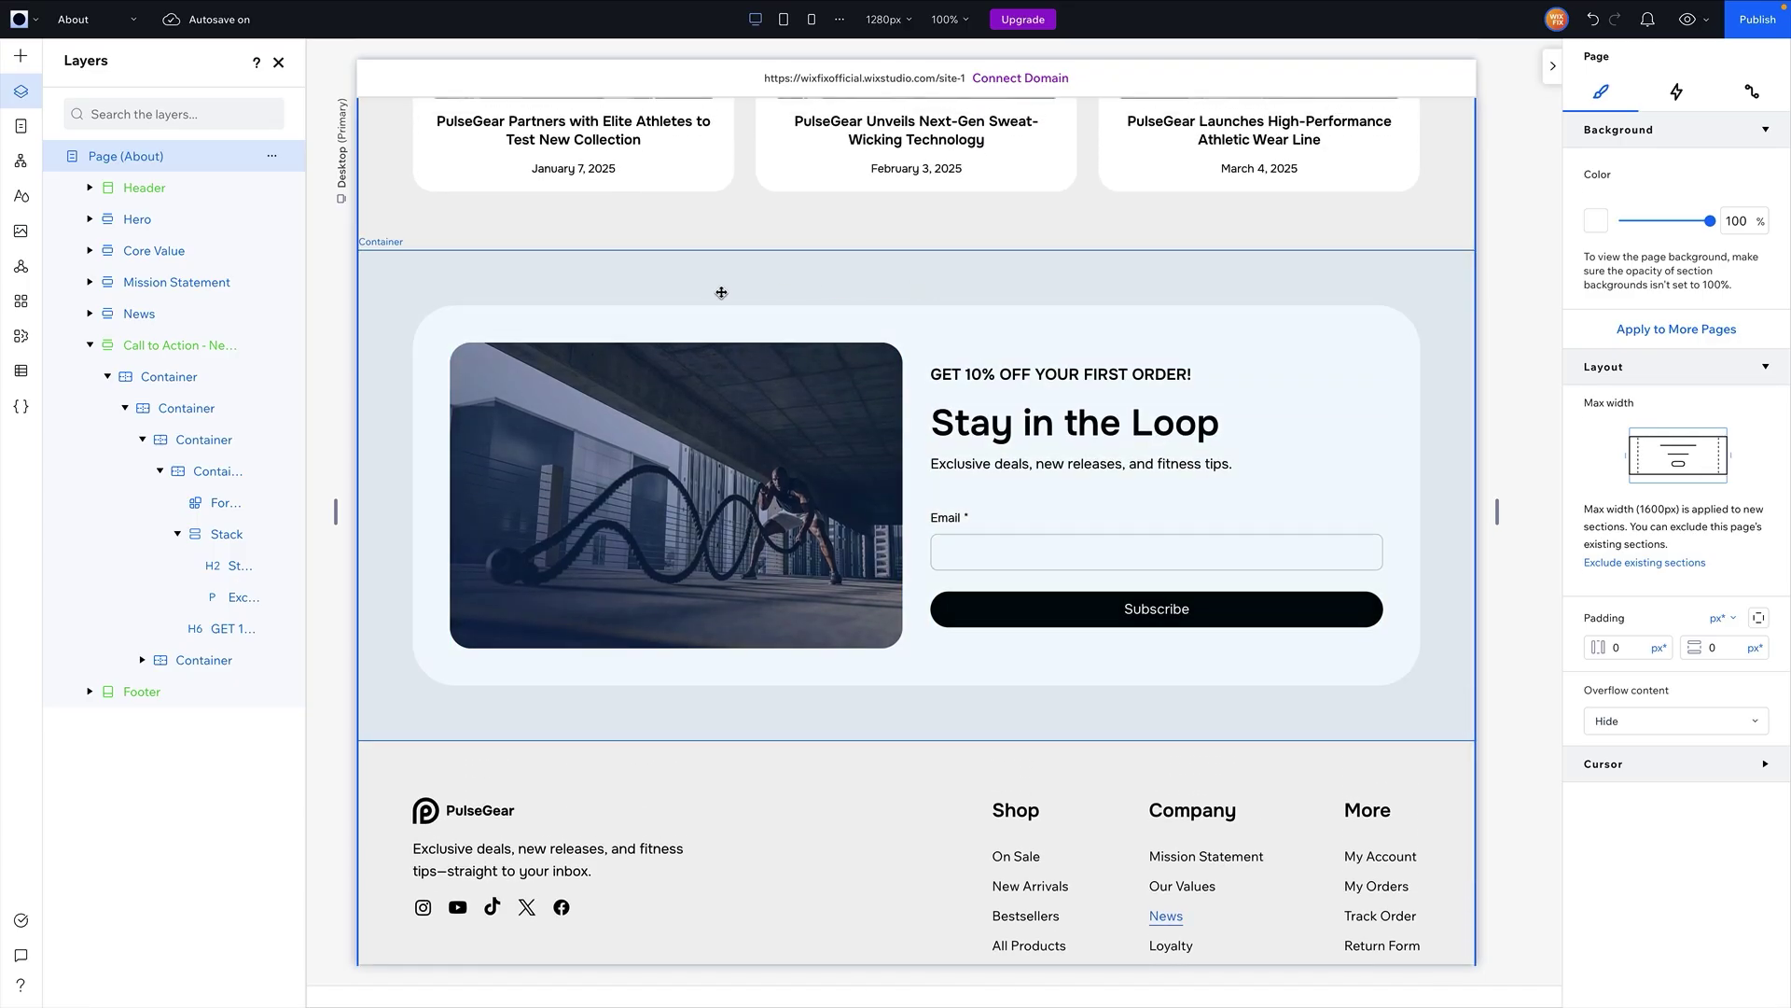
# - Detach the About page's newsletter section from its global section
pyautogui.click(604, 292)
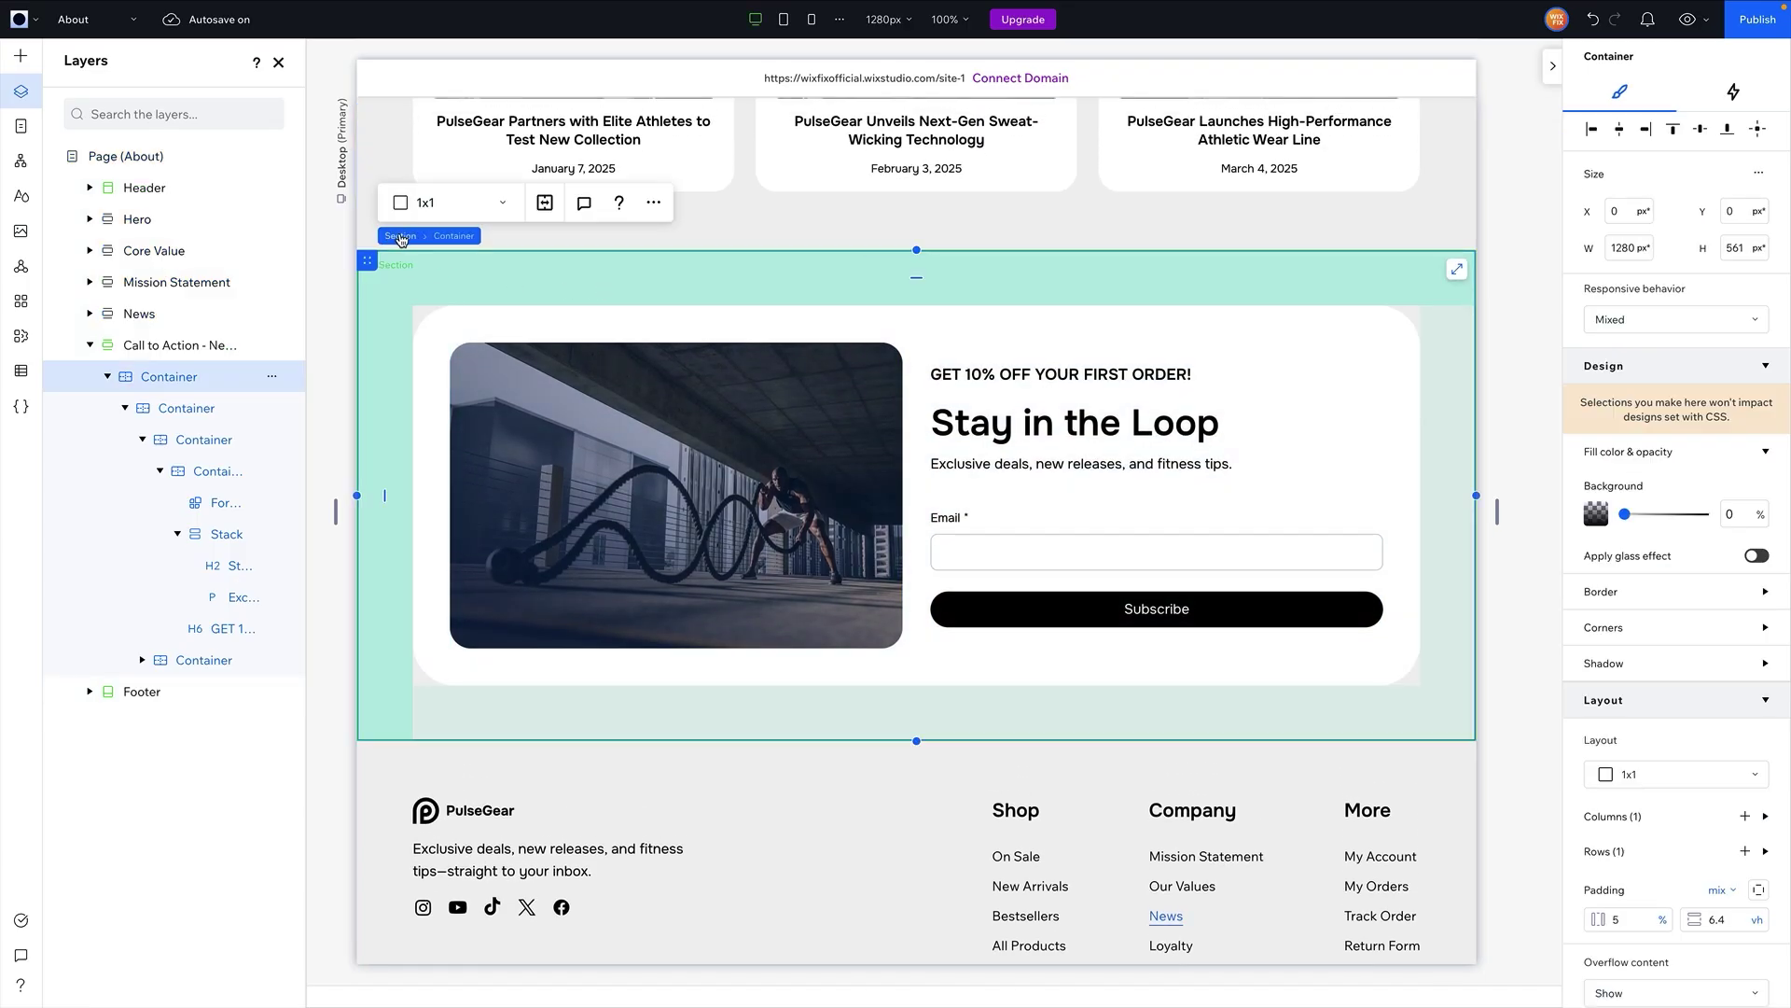
pyautogui.click(399, 239)
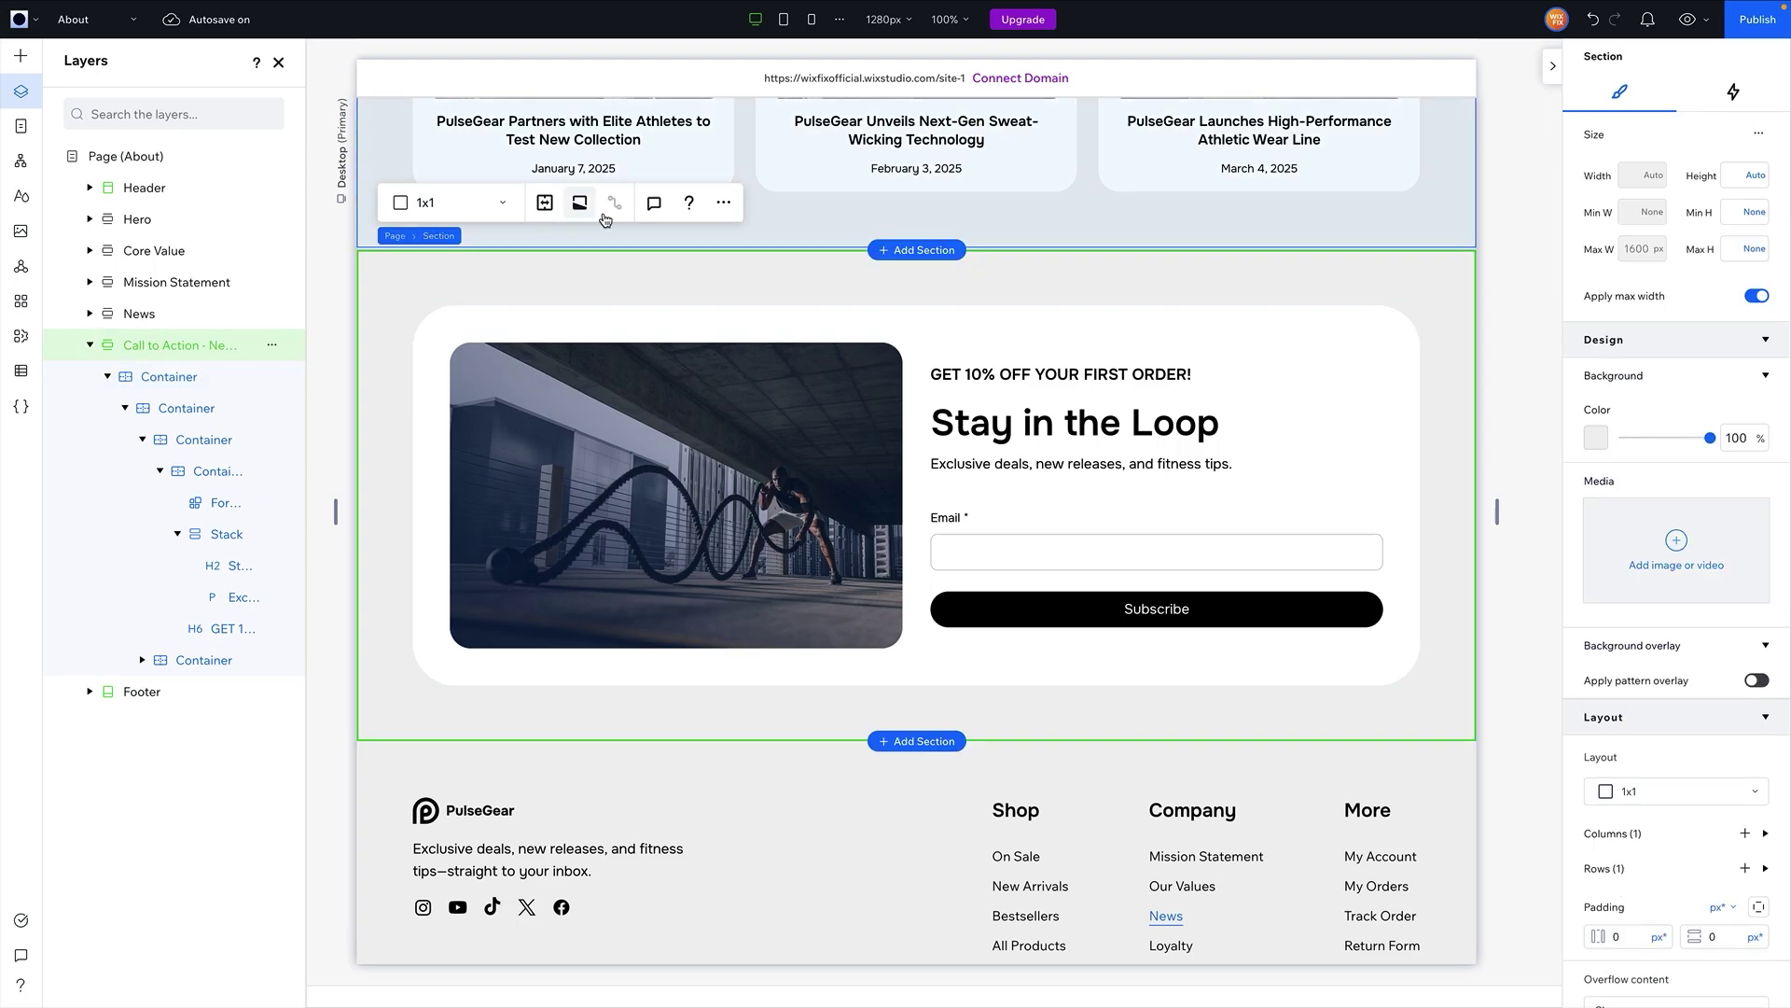
pyautogui.click(724, 203)
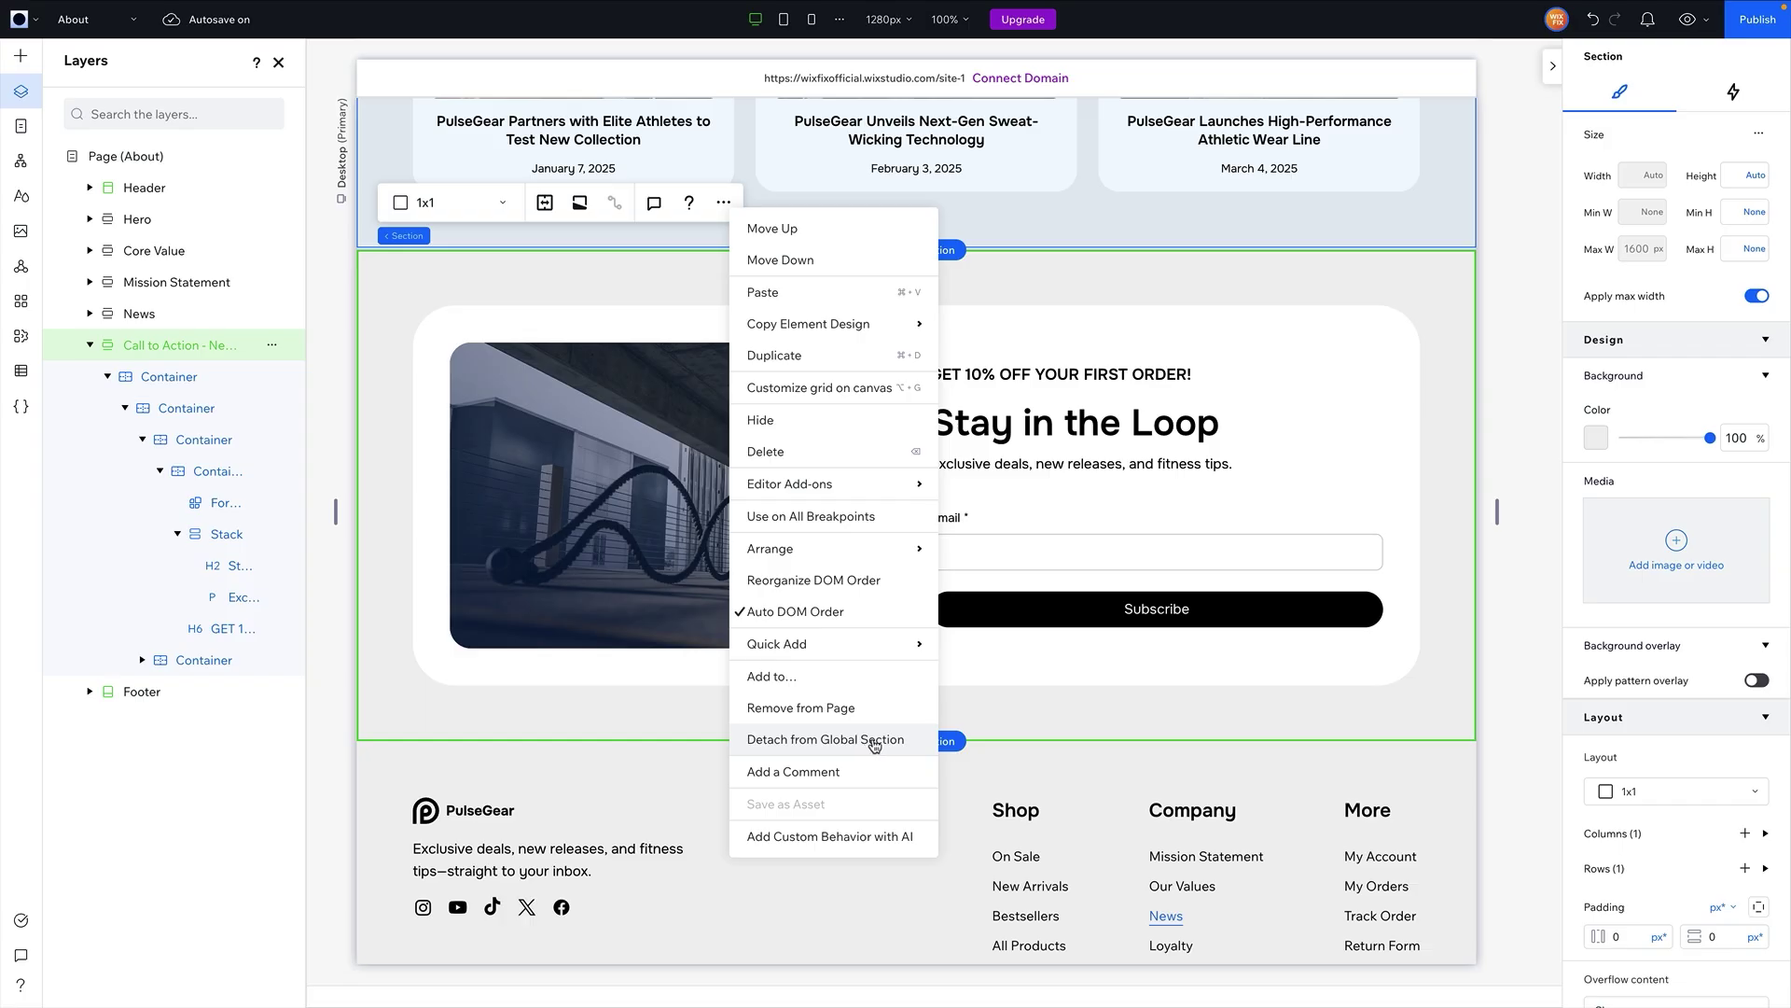
pyautogui.click(880, 742)
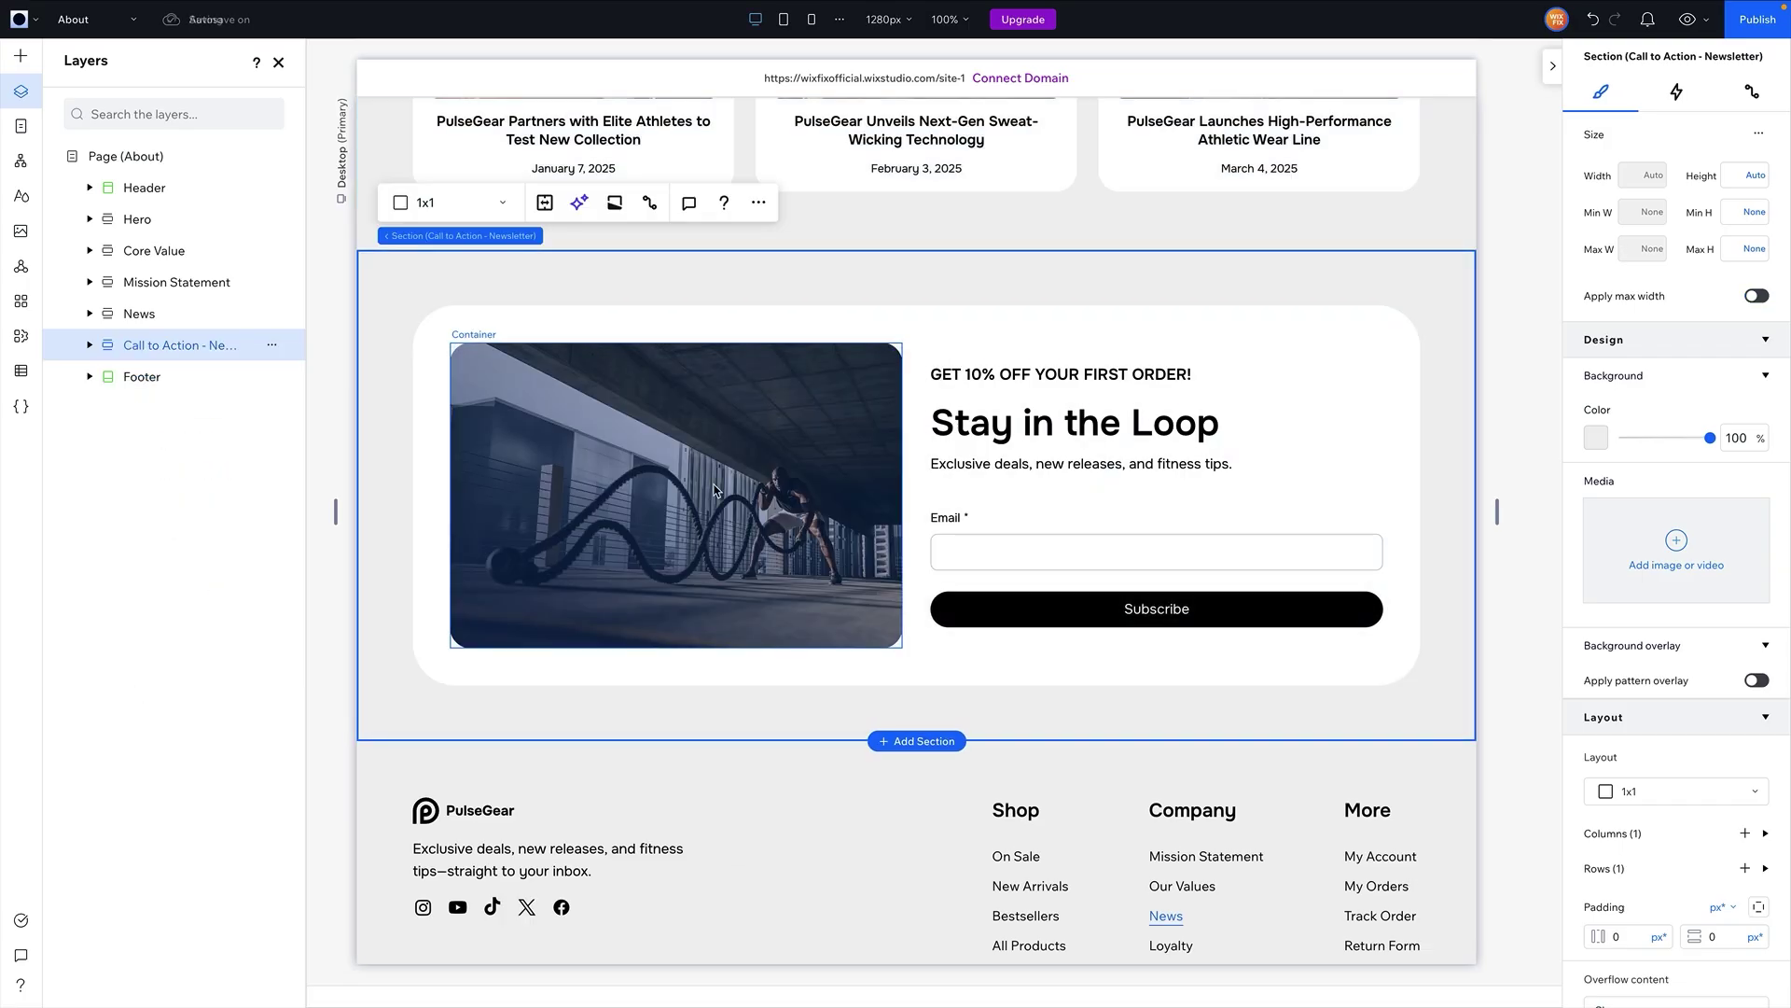
# - Replace the image in the About page's newsletter section with Gallery 6.jpg from the site files
pyautogui.click(715, 489)
pyautogui.click(204, 532)
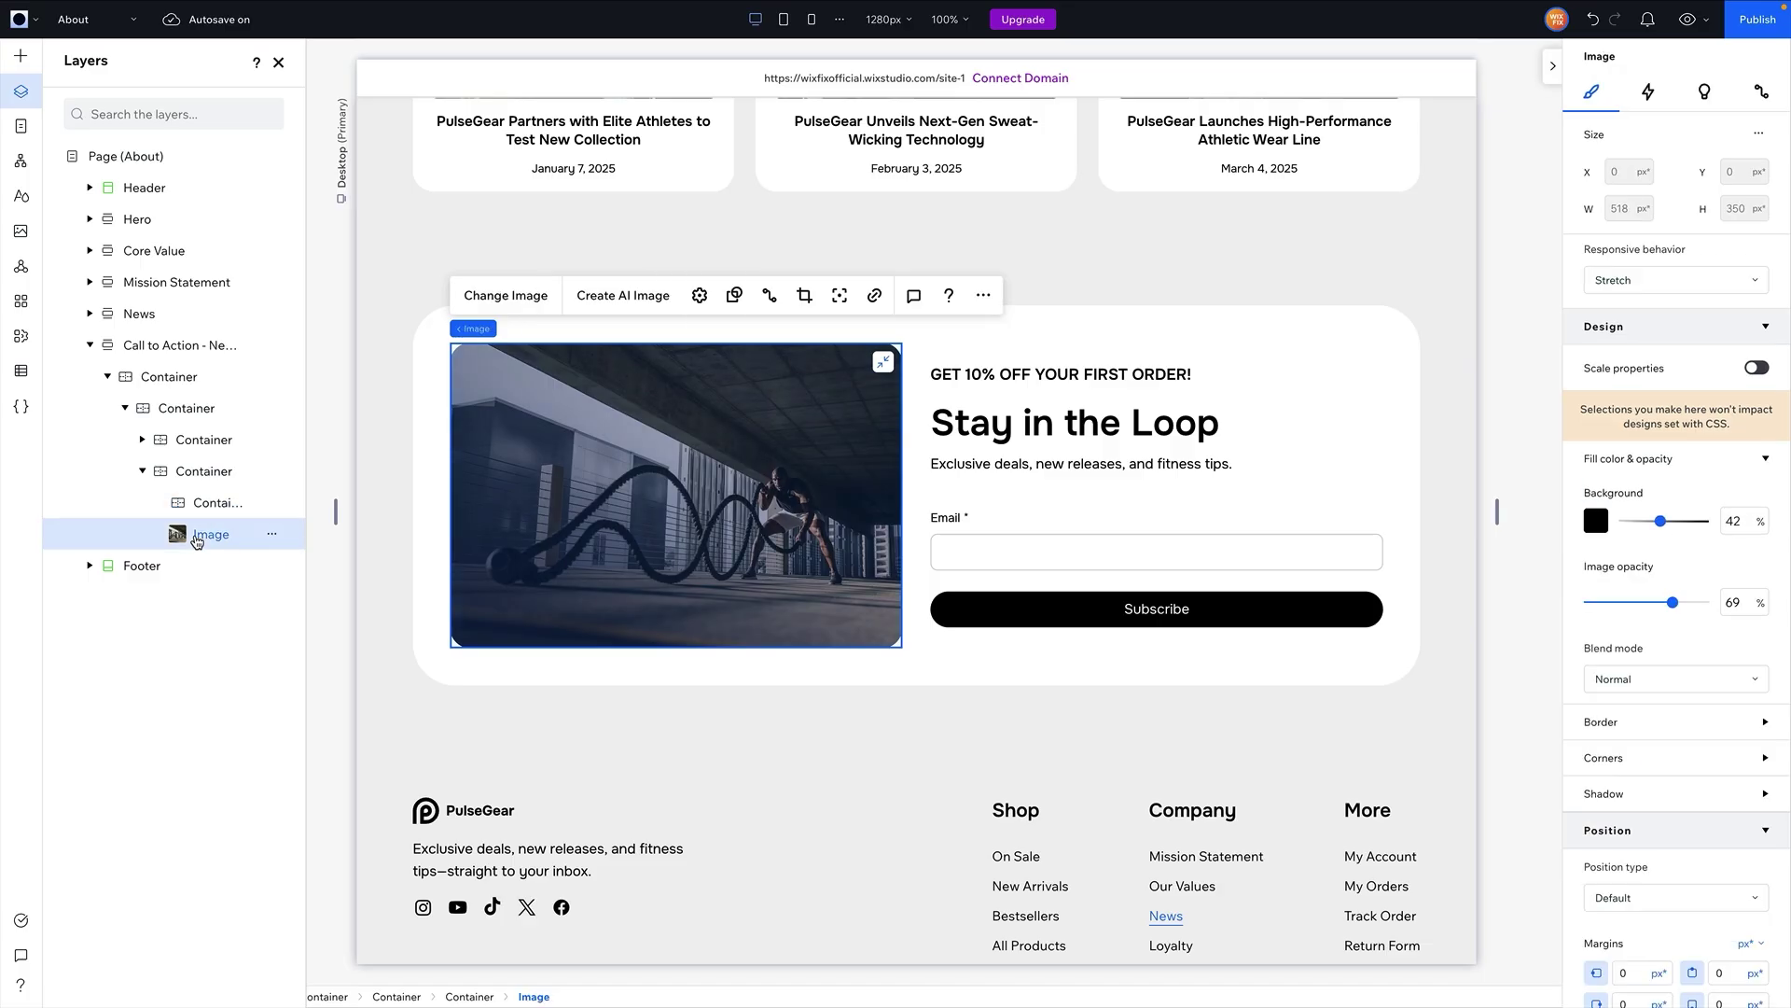
pyautogui.click(483, 296)
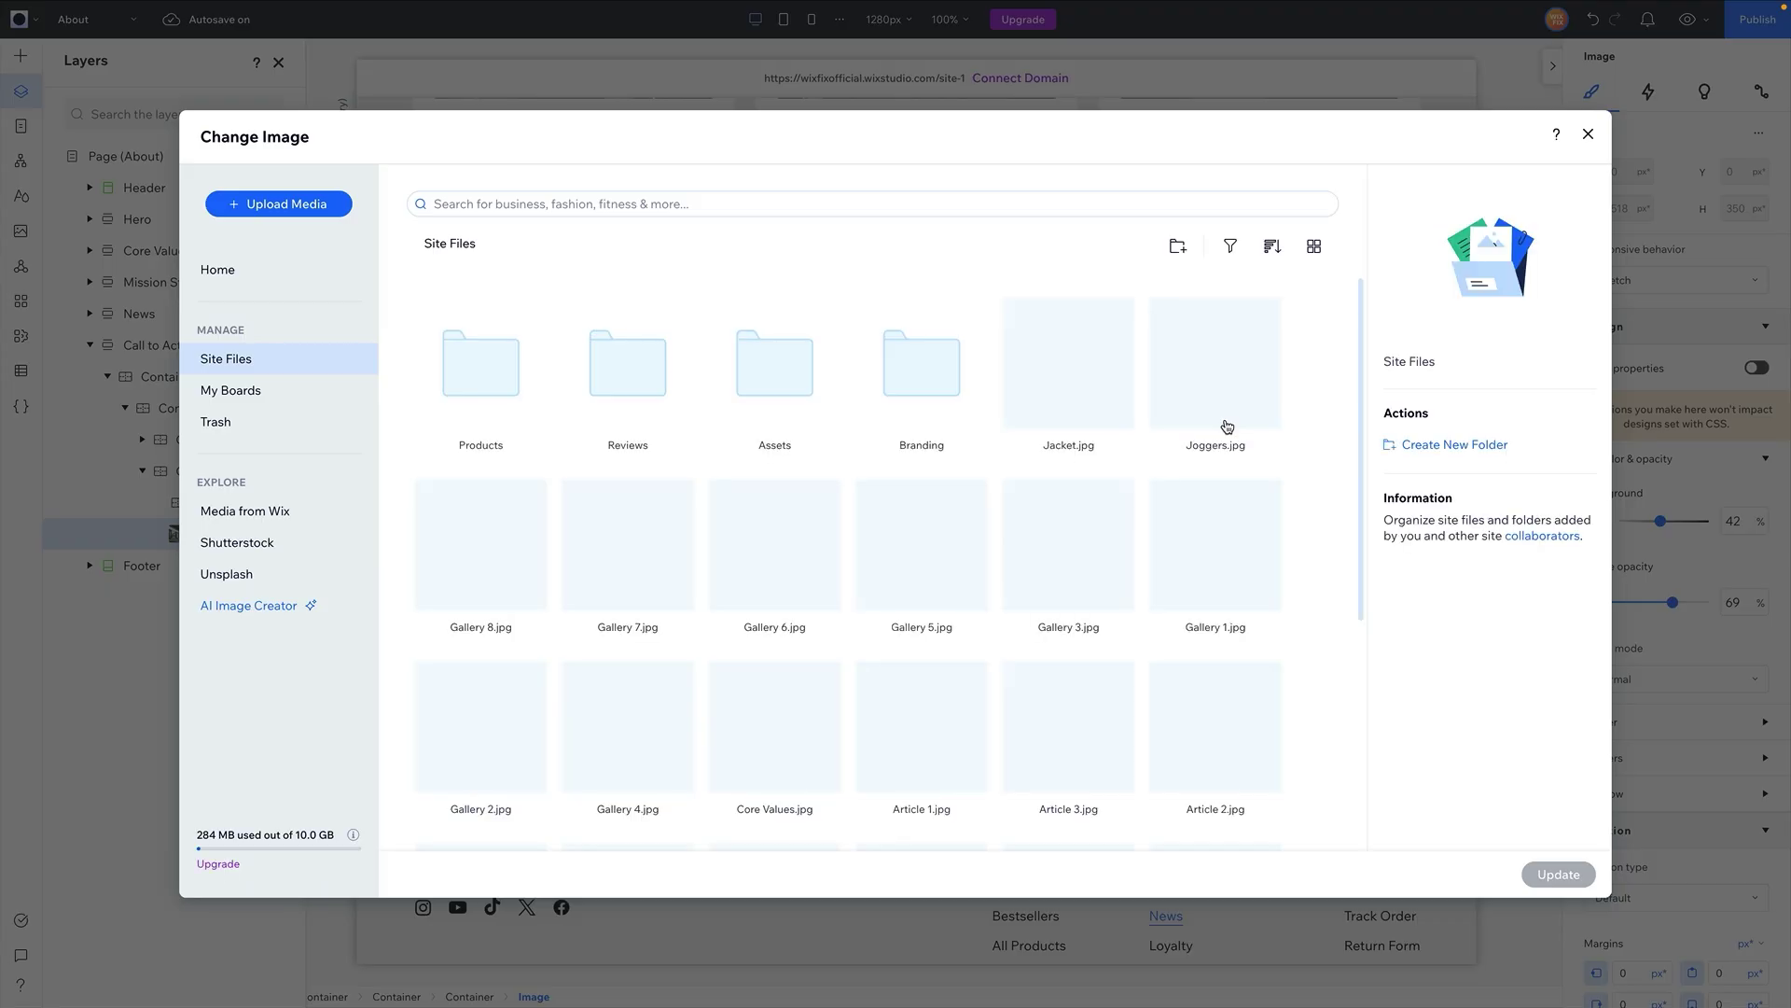
pyautogui.doubleClick(774, 544)
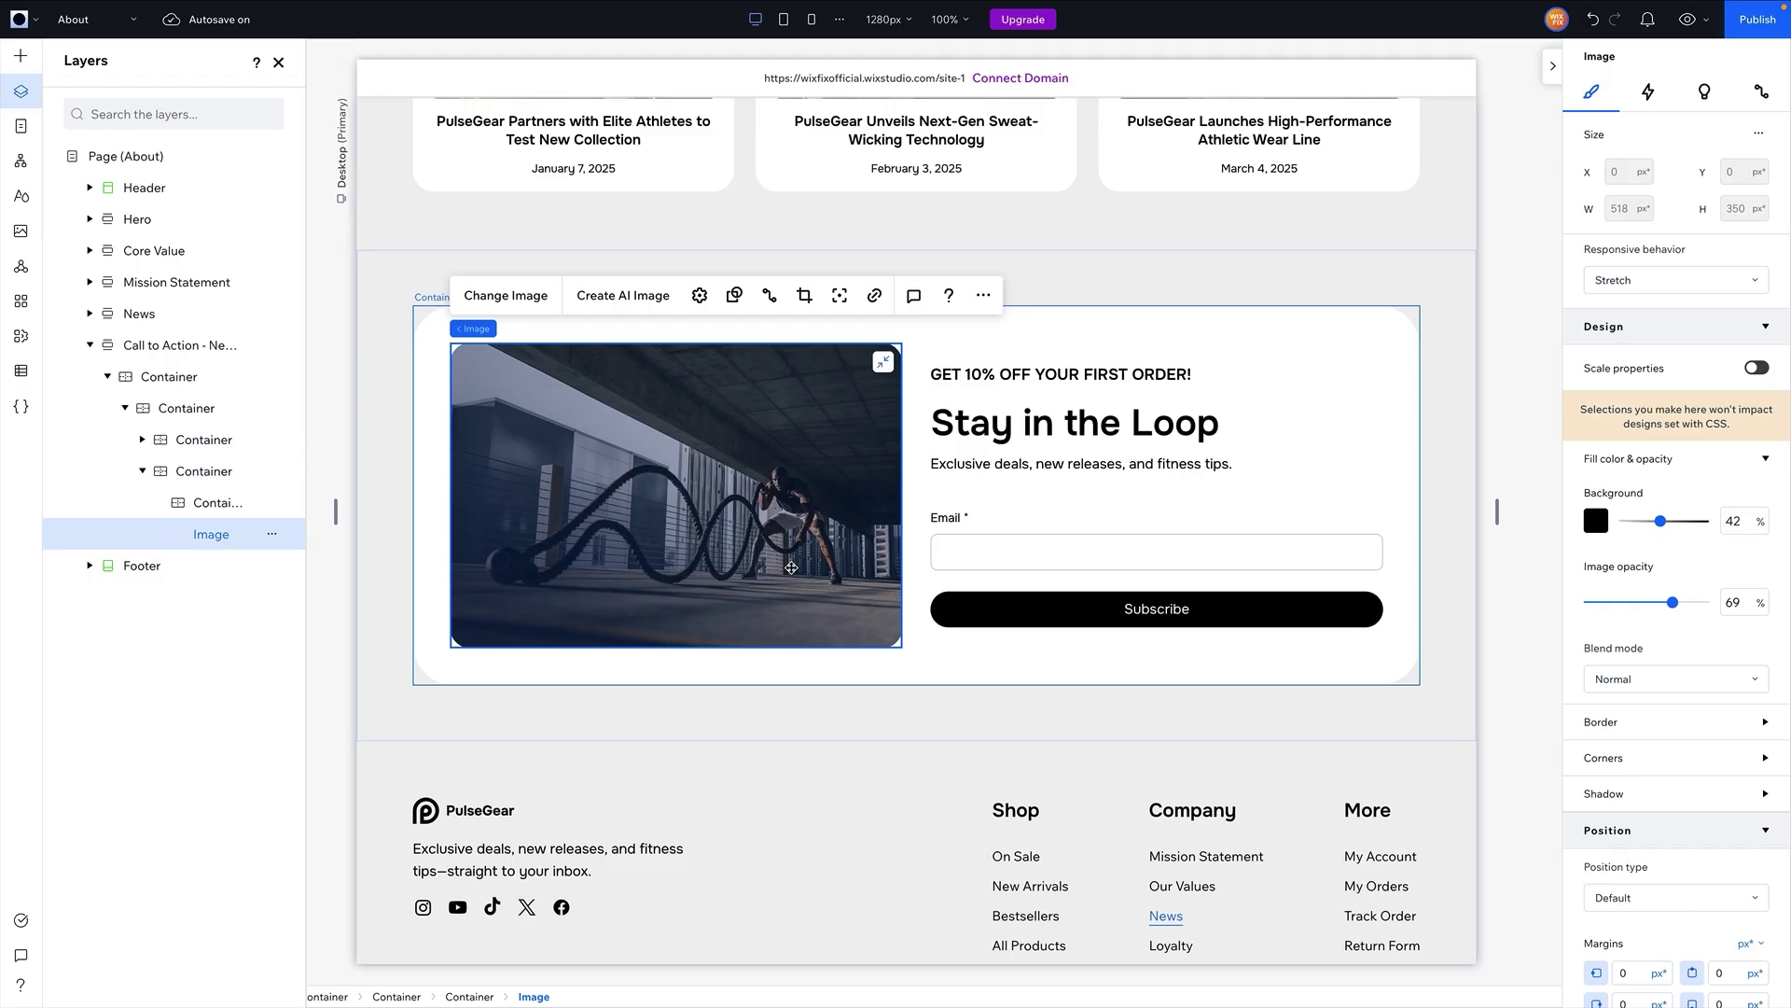
pyautogui.click(1526, 482)
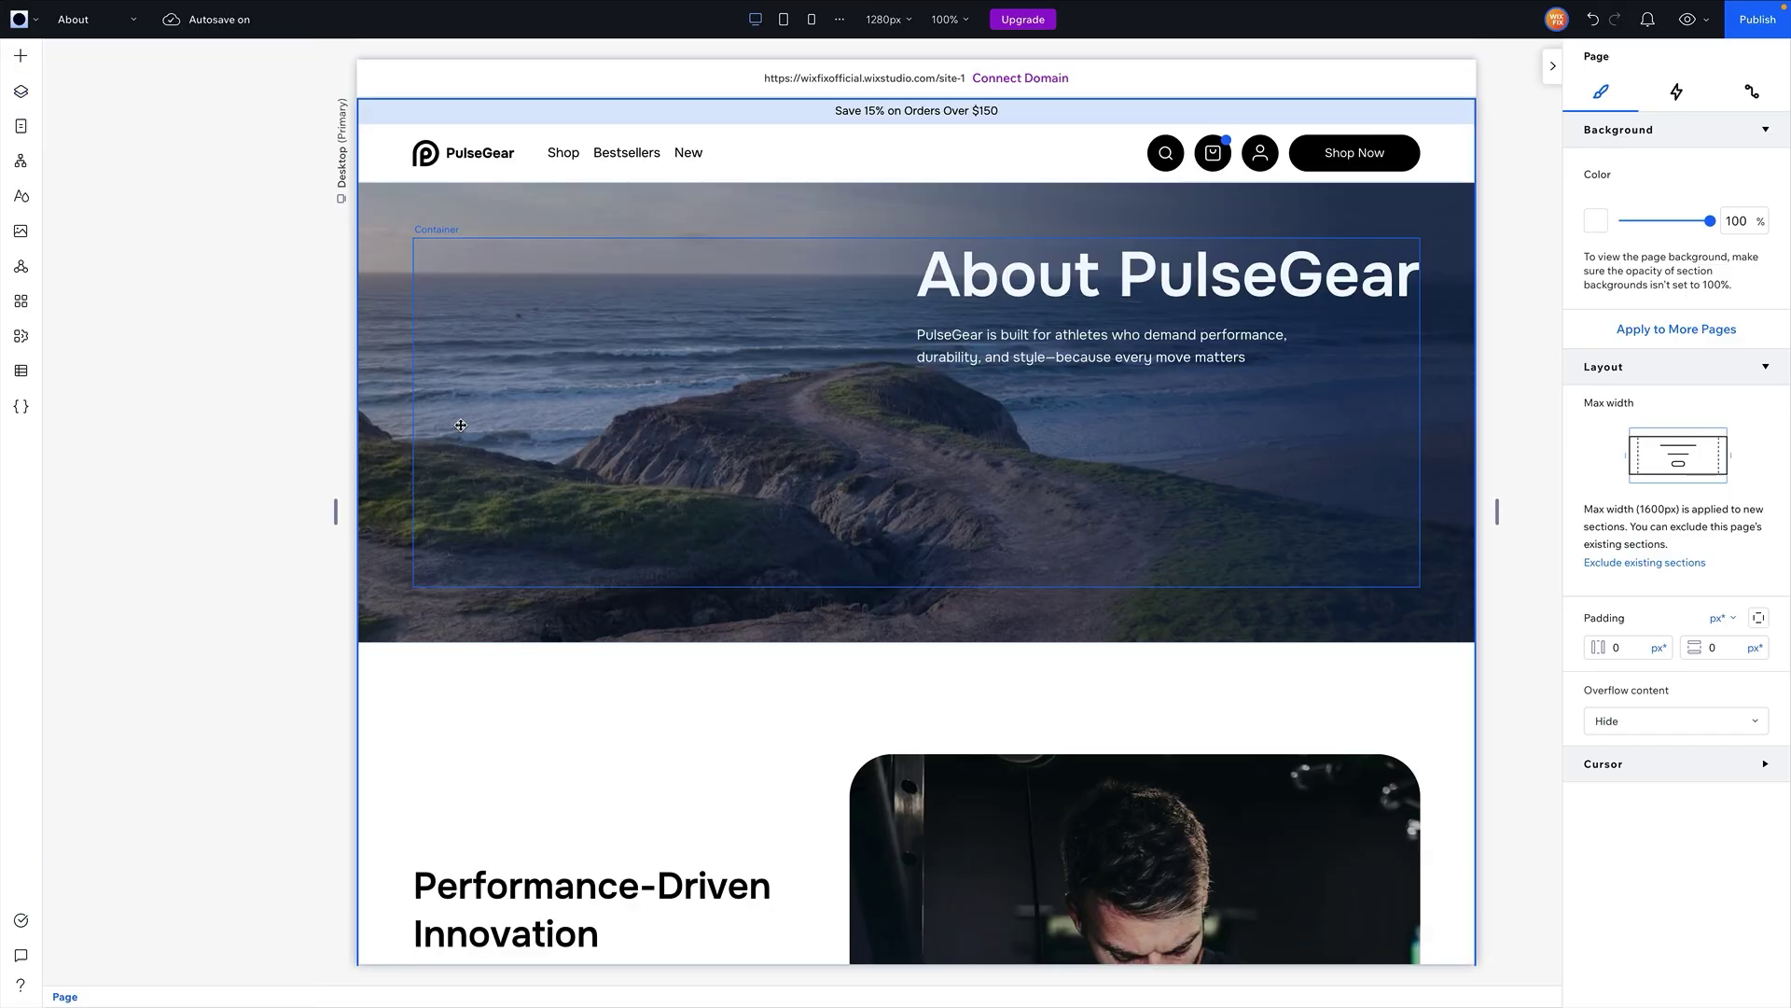
# - Review the site's global headers, sections and footers, and add a blank page with the default name New Page
pyautogui.click(20, 268)
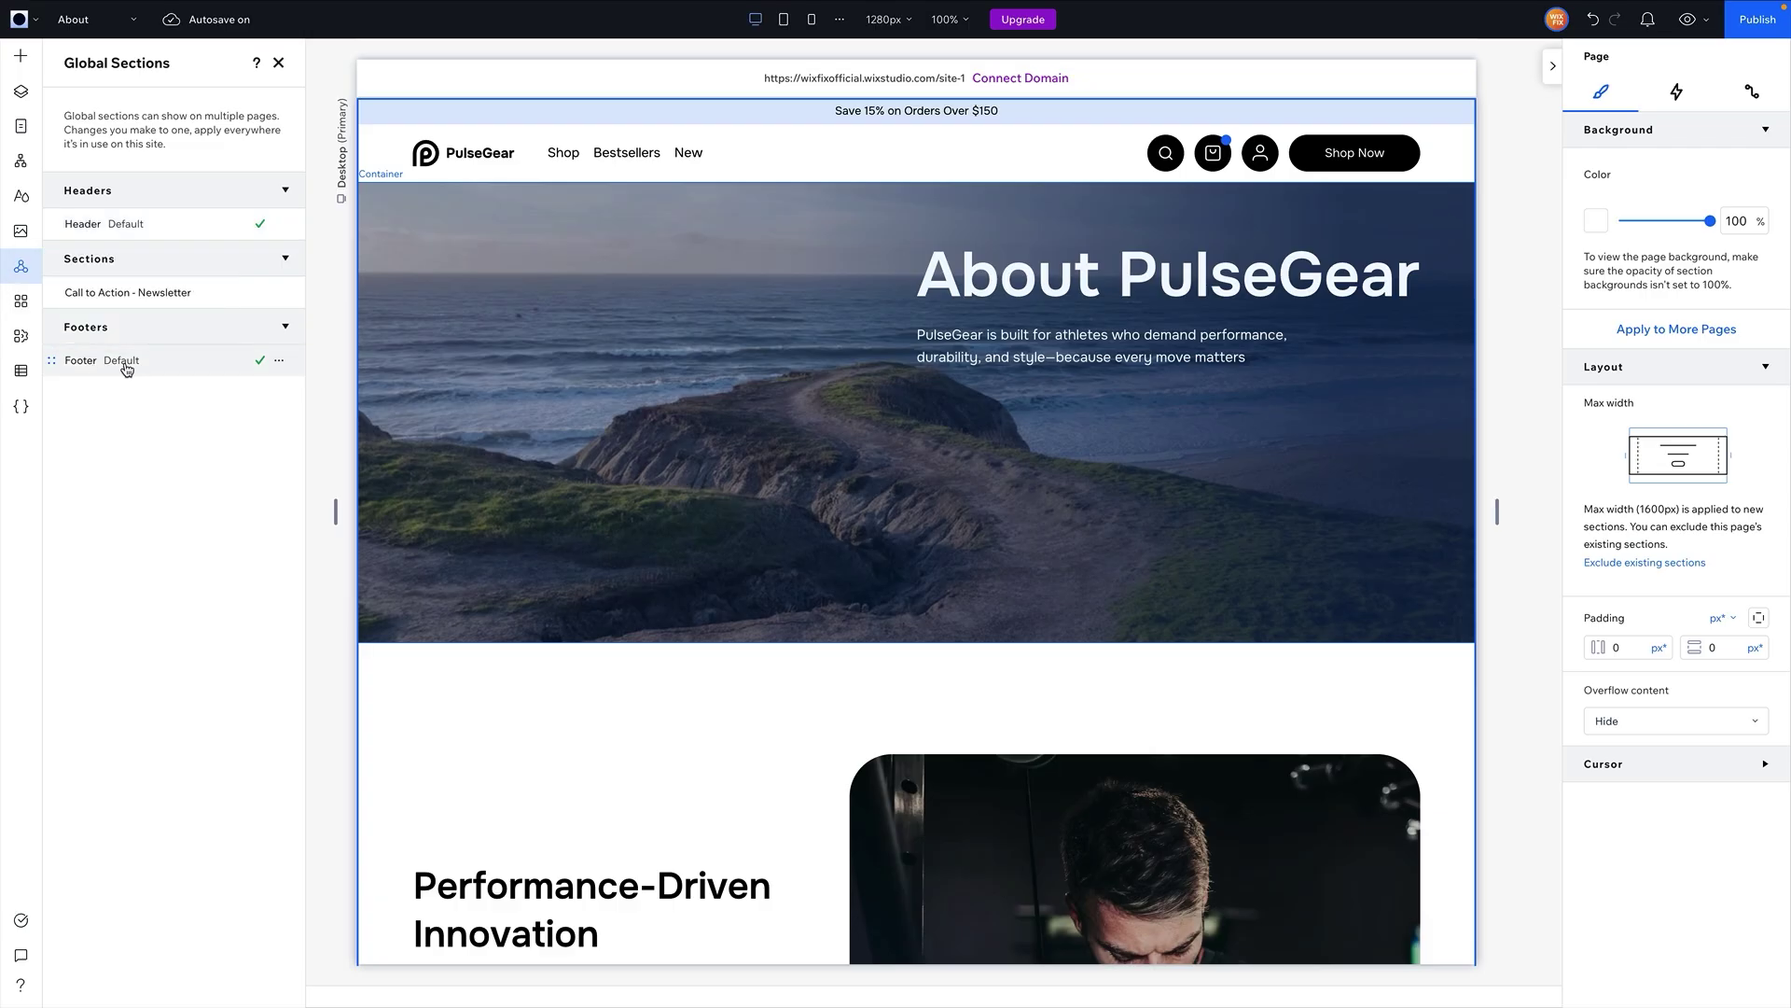
pyautogui.moveTo(128, 226)
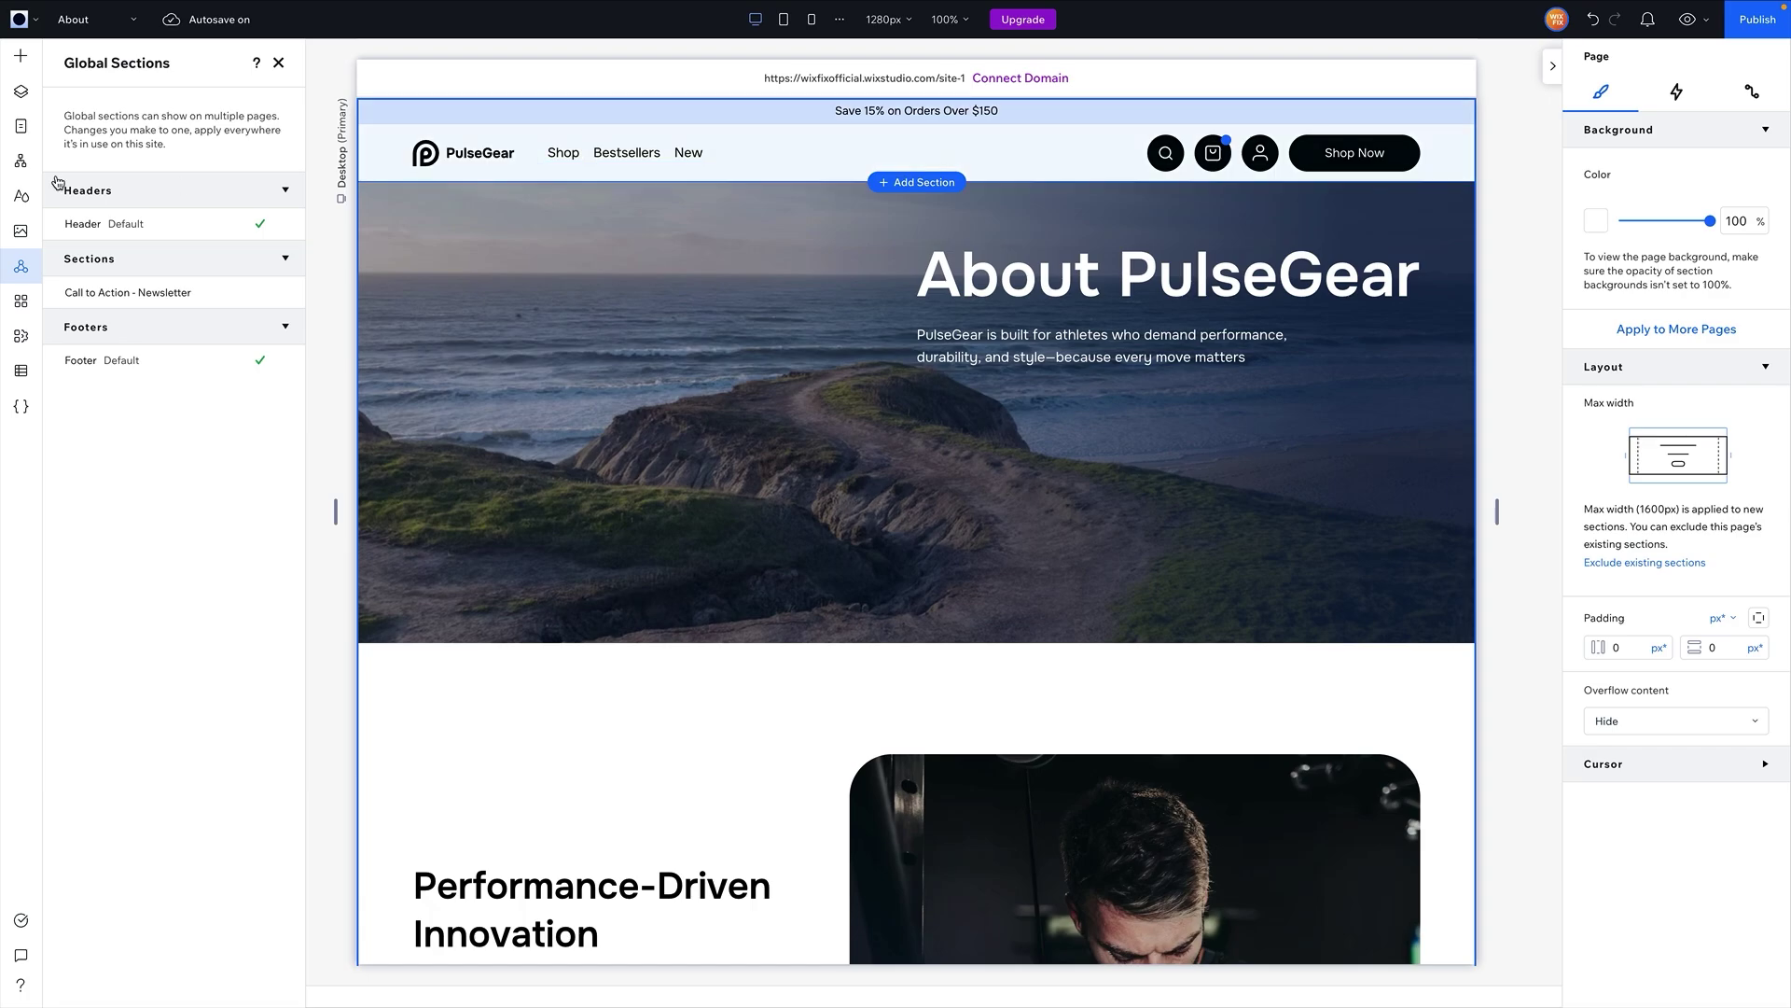
pyautogui.click(21, 127)
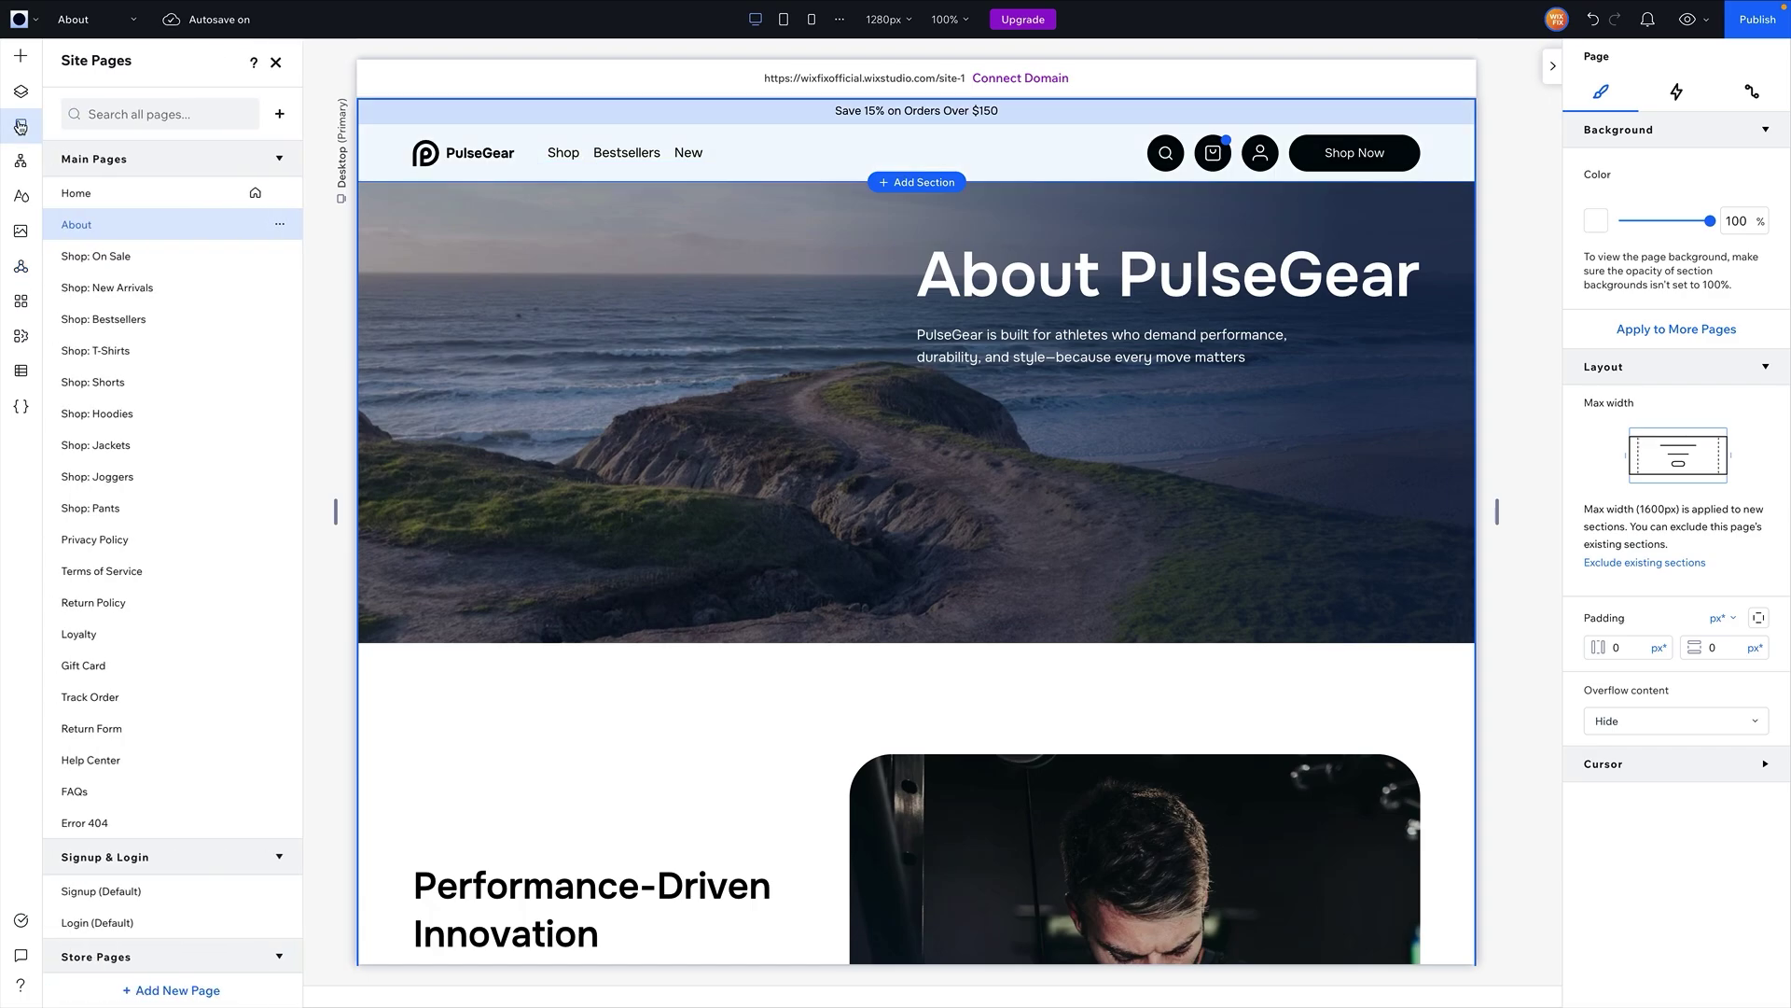
pyautogui.click(284, 116)
pyautogui.click(337, 180)
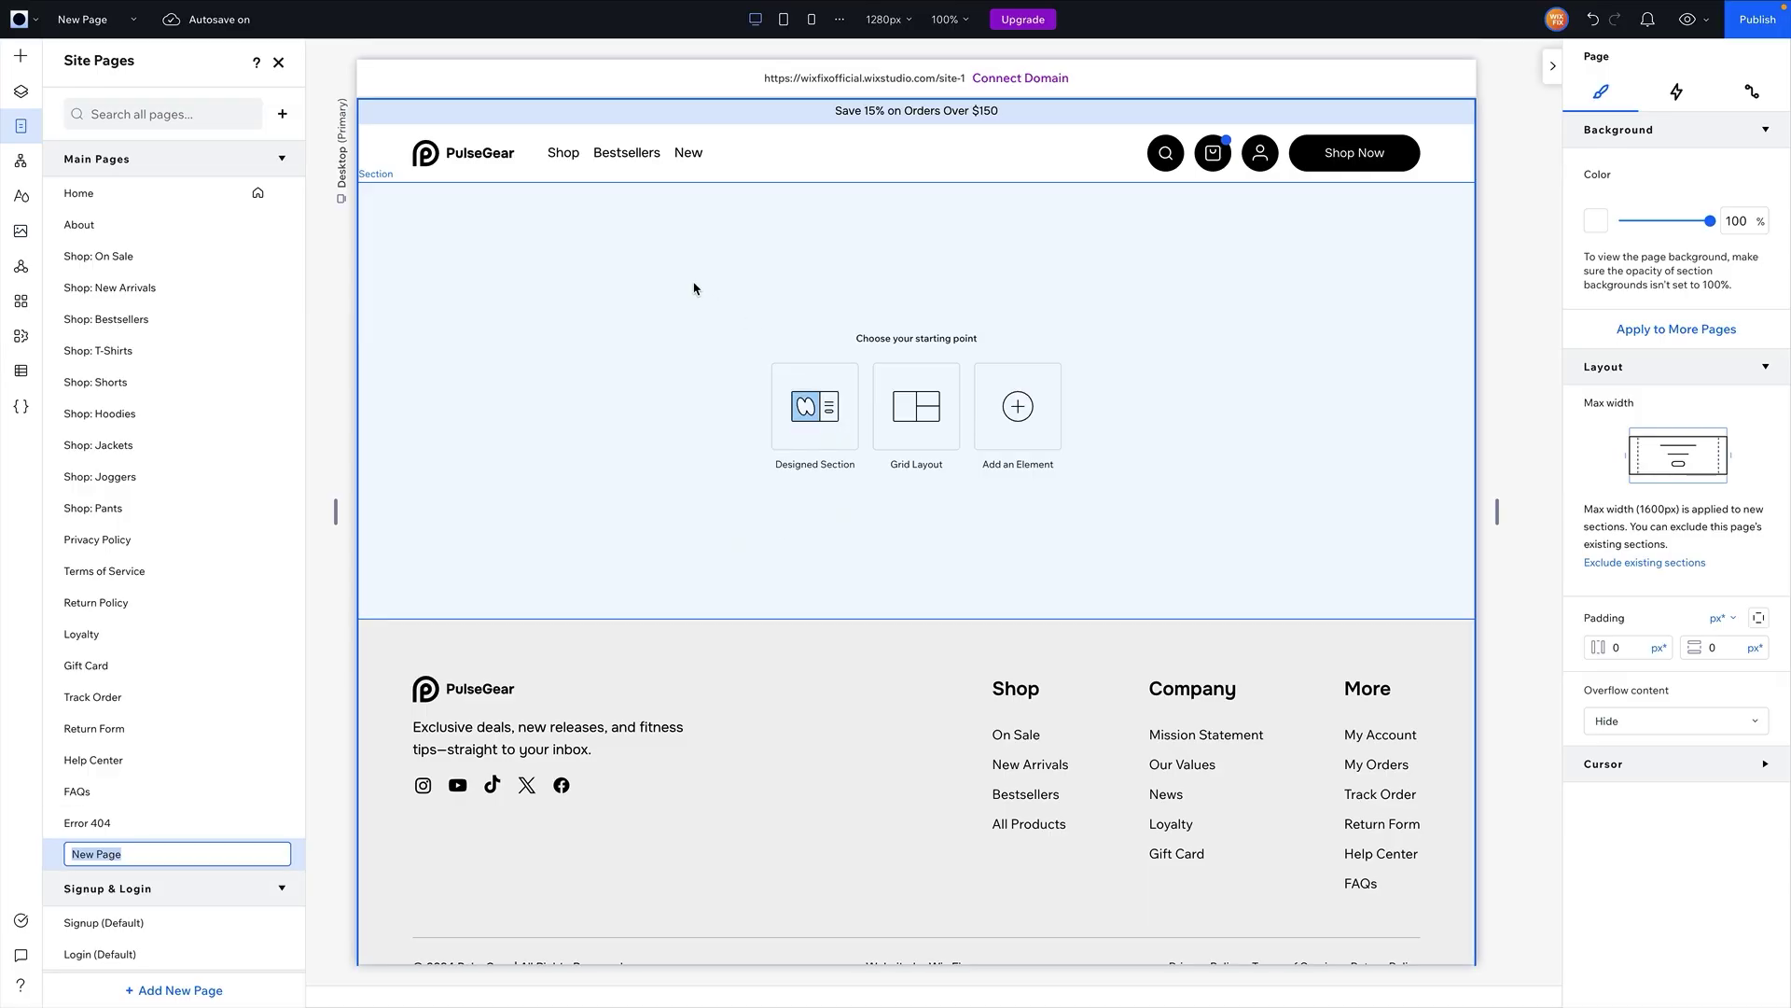
pyautogui.click(694, 288)
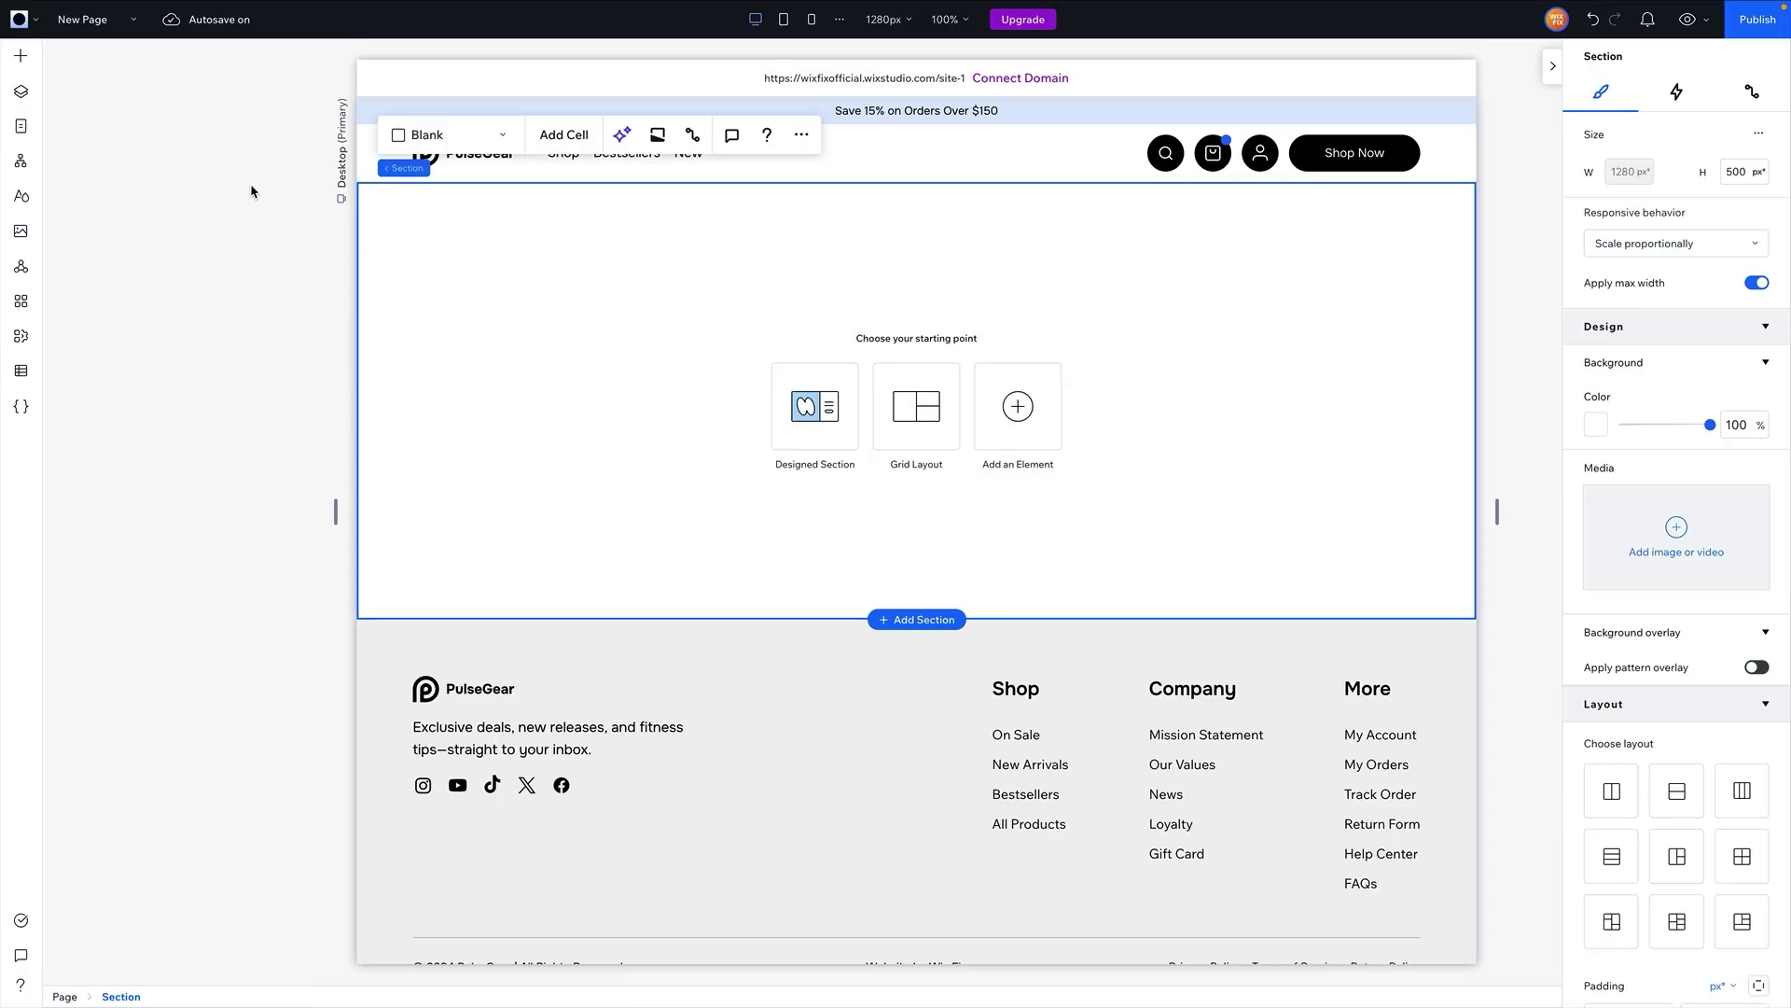
# - Set the background color of the new page's empty section to black (#000000)
pyautogui.click(21, 266)
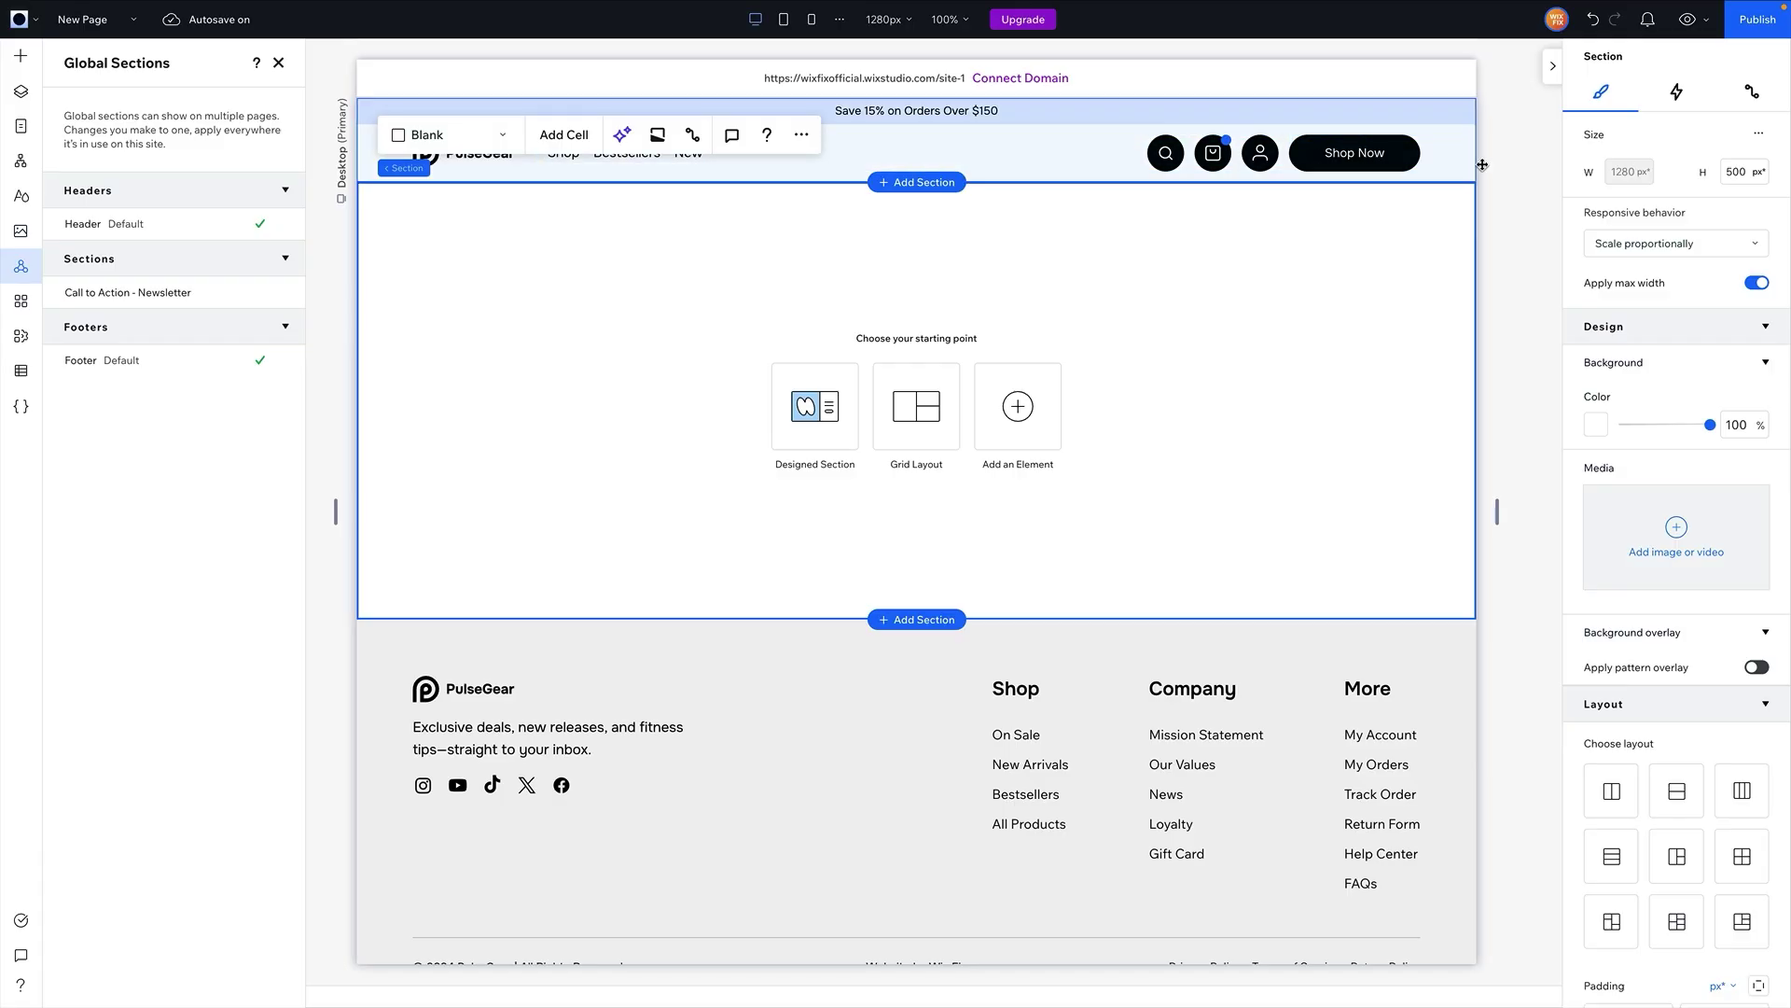
pyautogui.click(1368, 384)
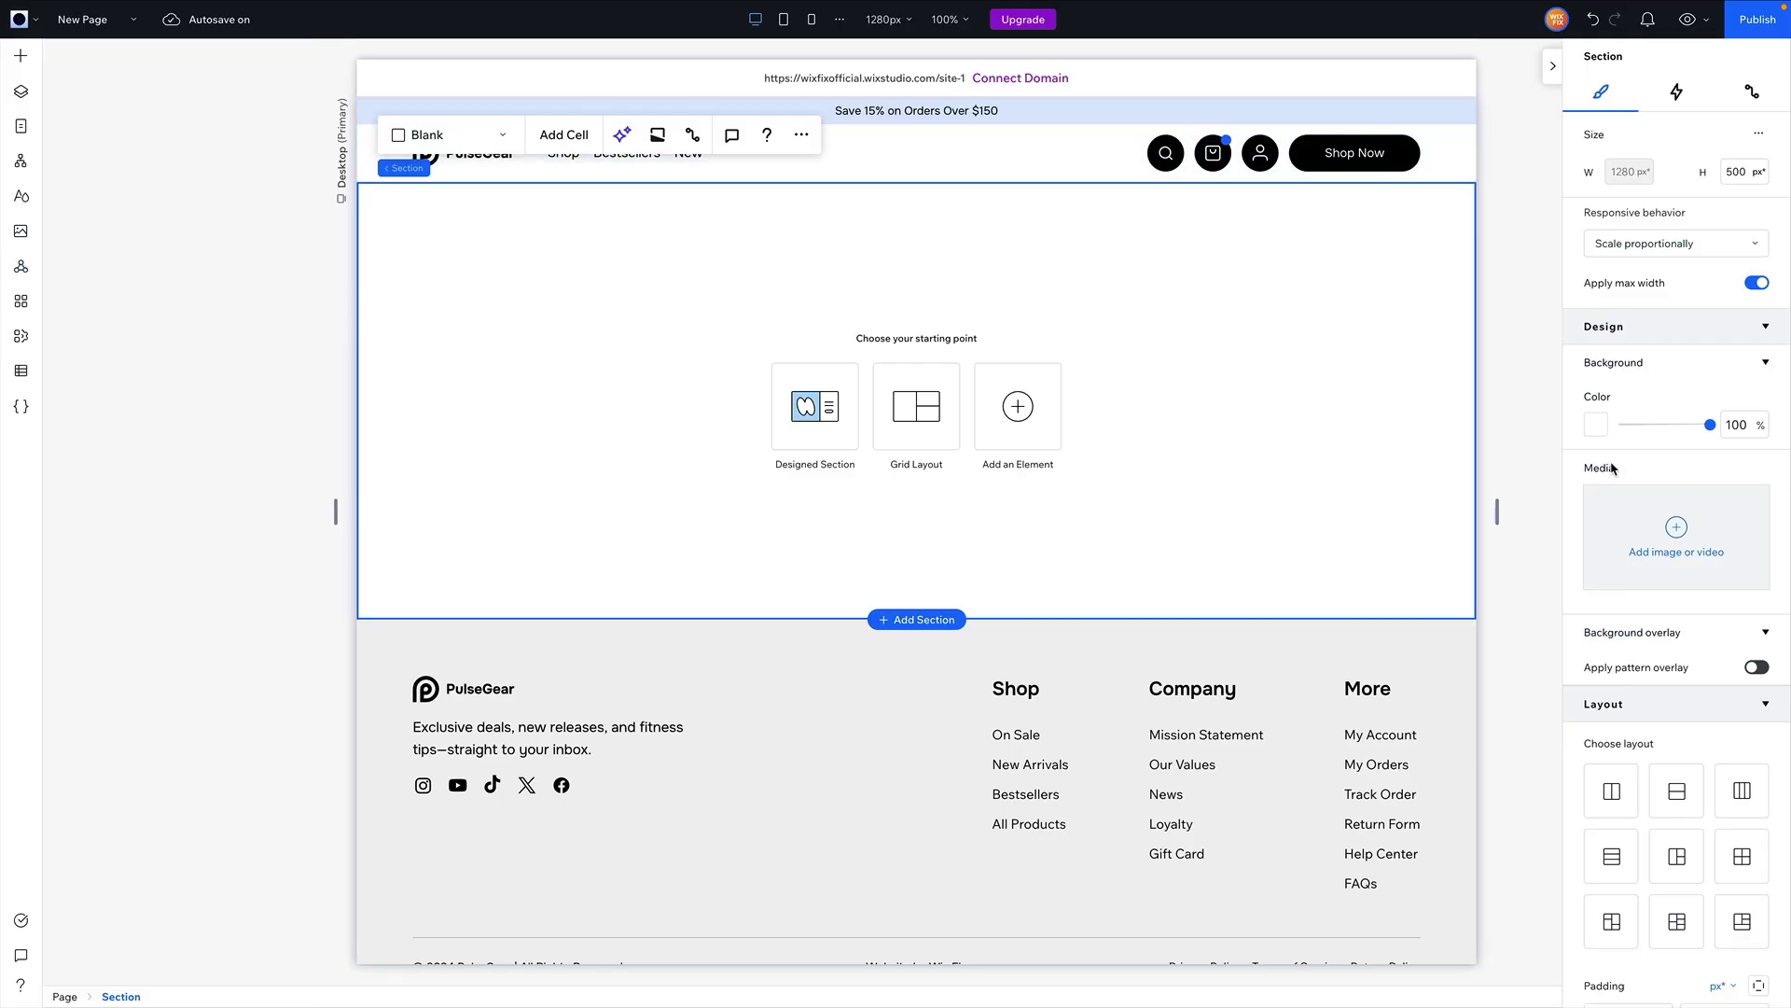
pyautogui.click(1596, 425)
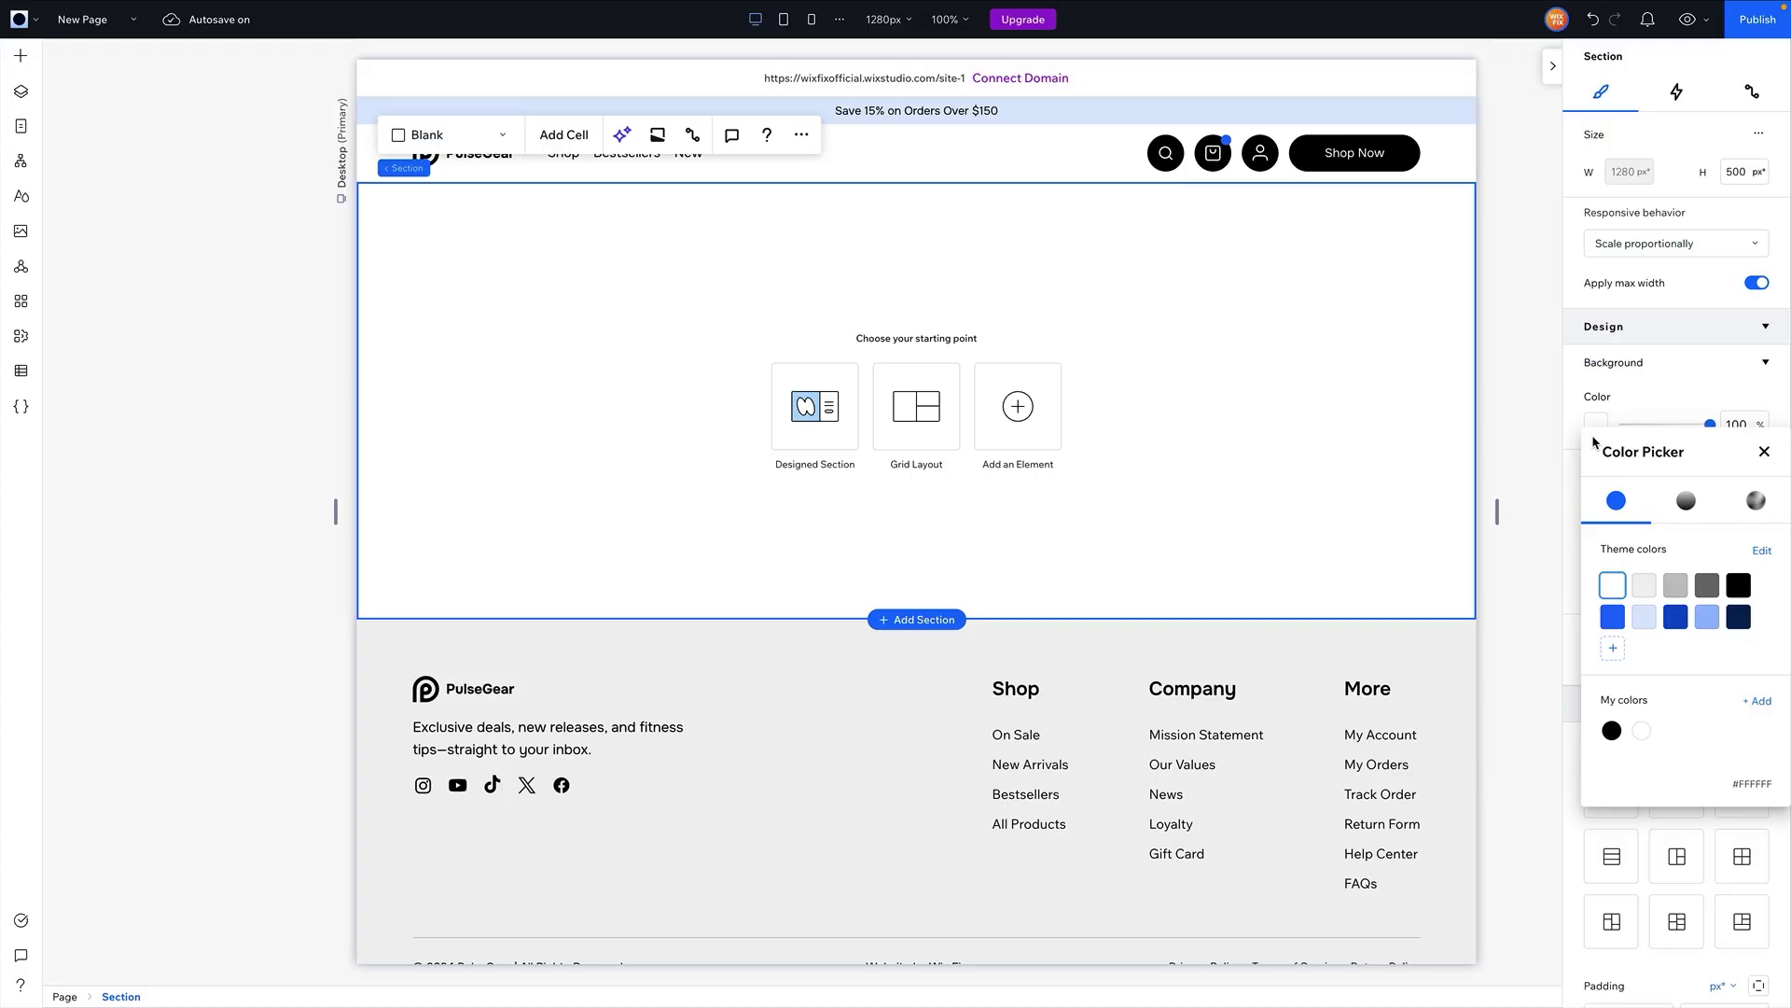
pyautogui.click(1740, 586)
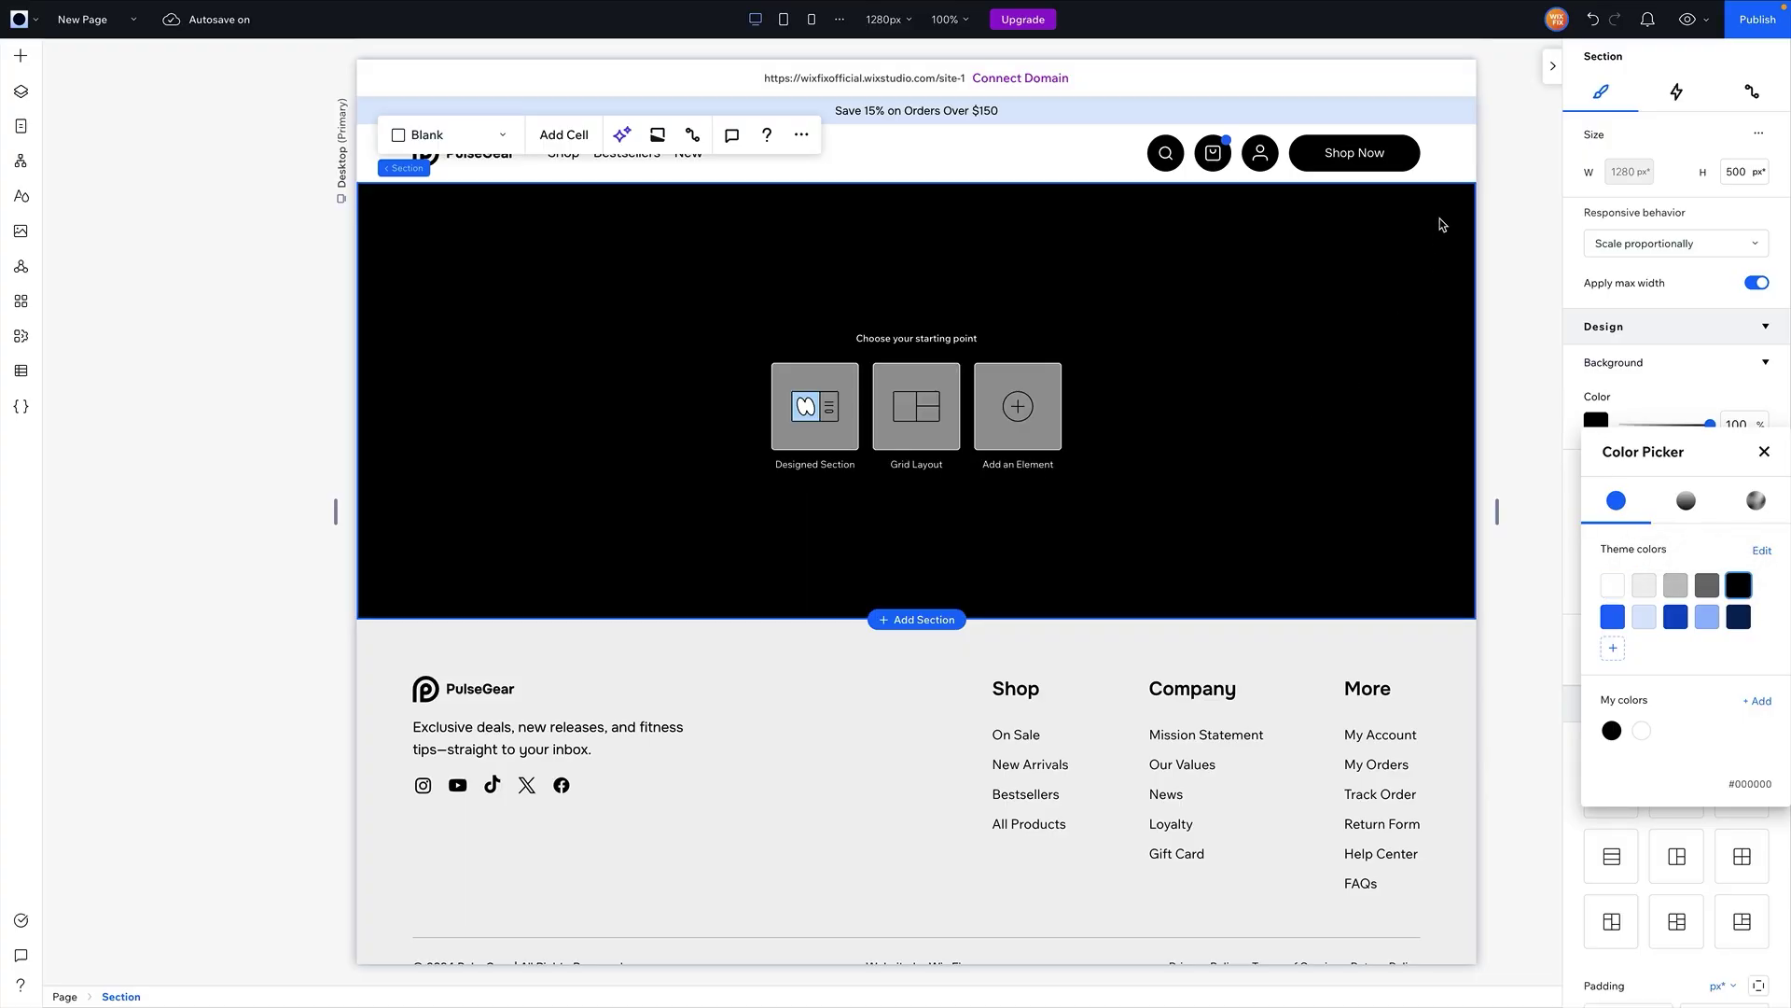
pyautogui.press('Escape')
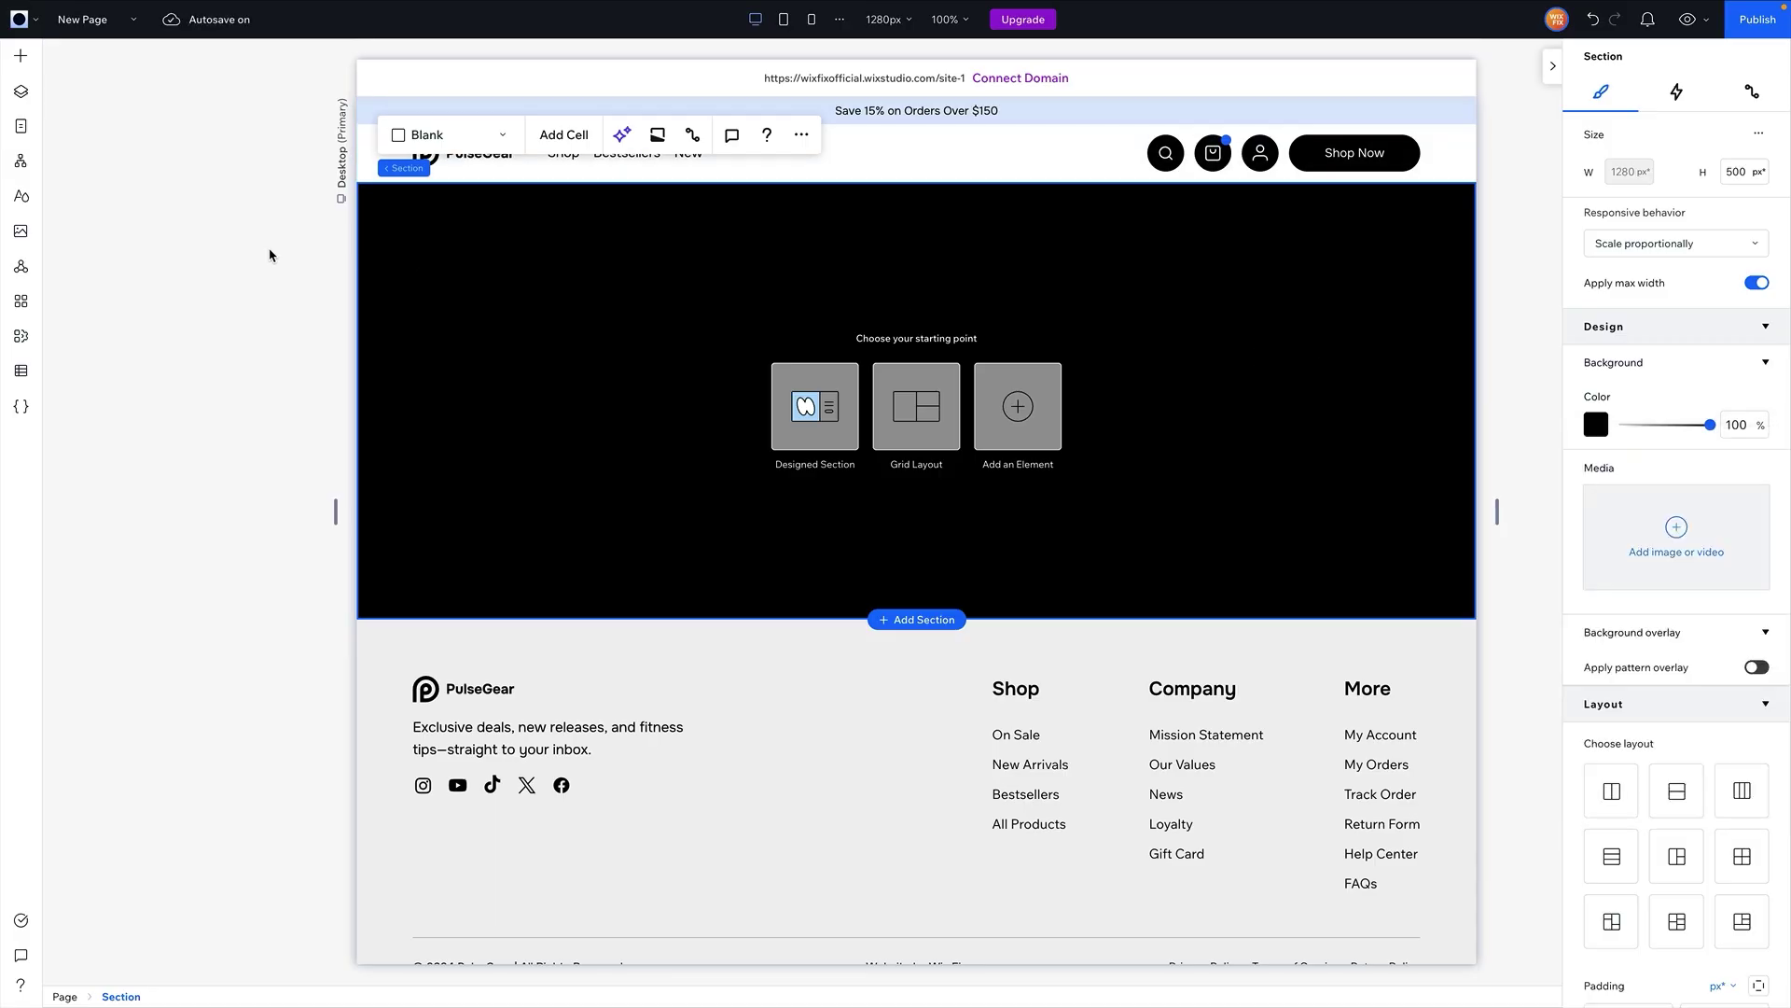
# - Duplicate the default global header as "Header - Dark" and add the copy to the new page
pyautogui.click(21, 266)
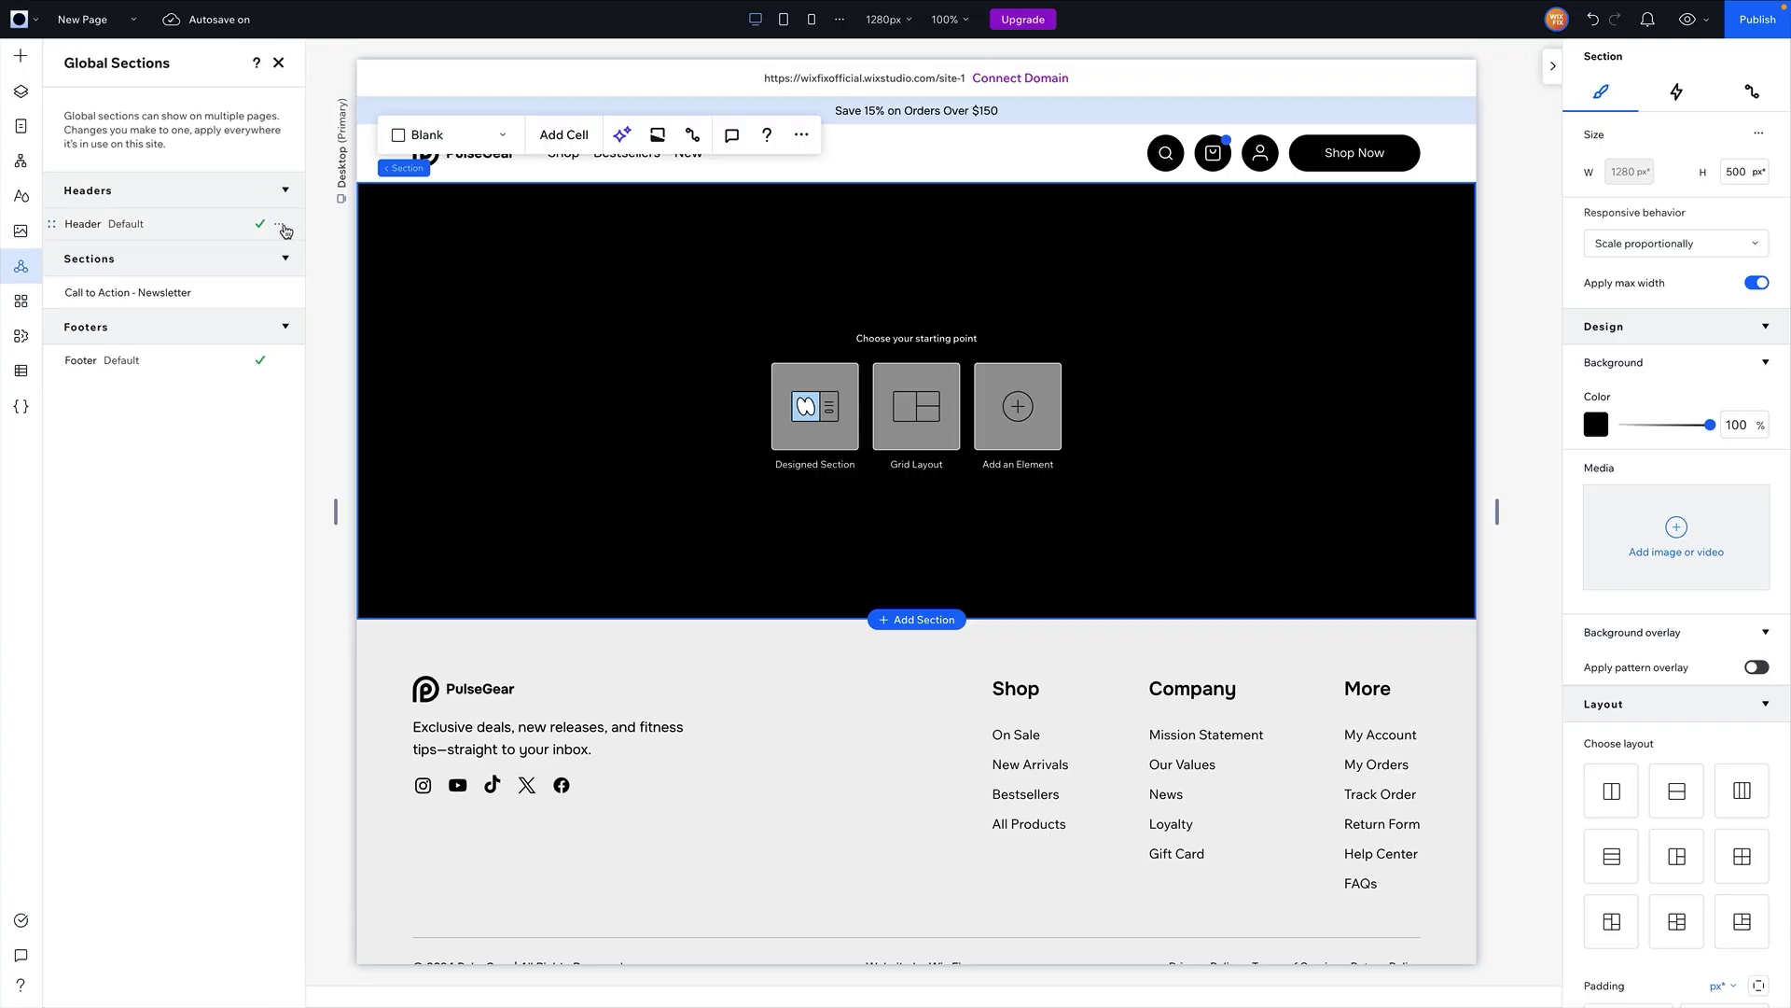
pyautogui.click(281, 226)
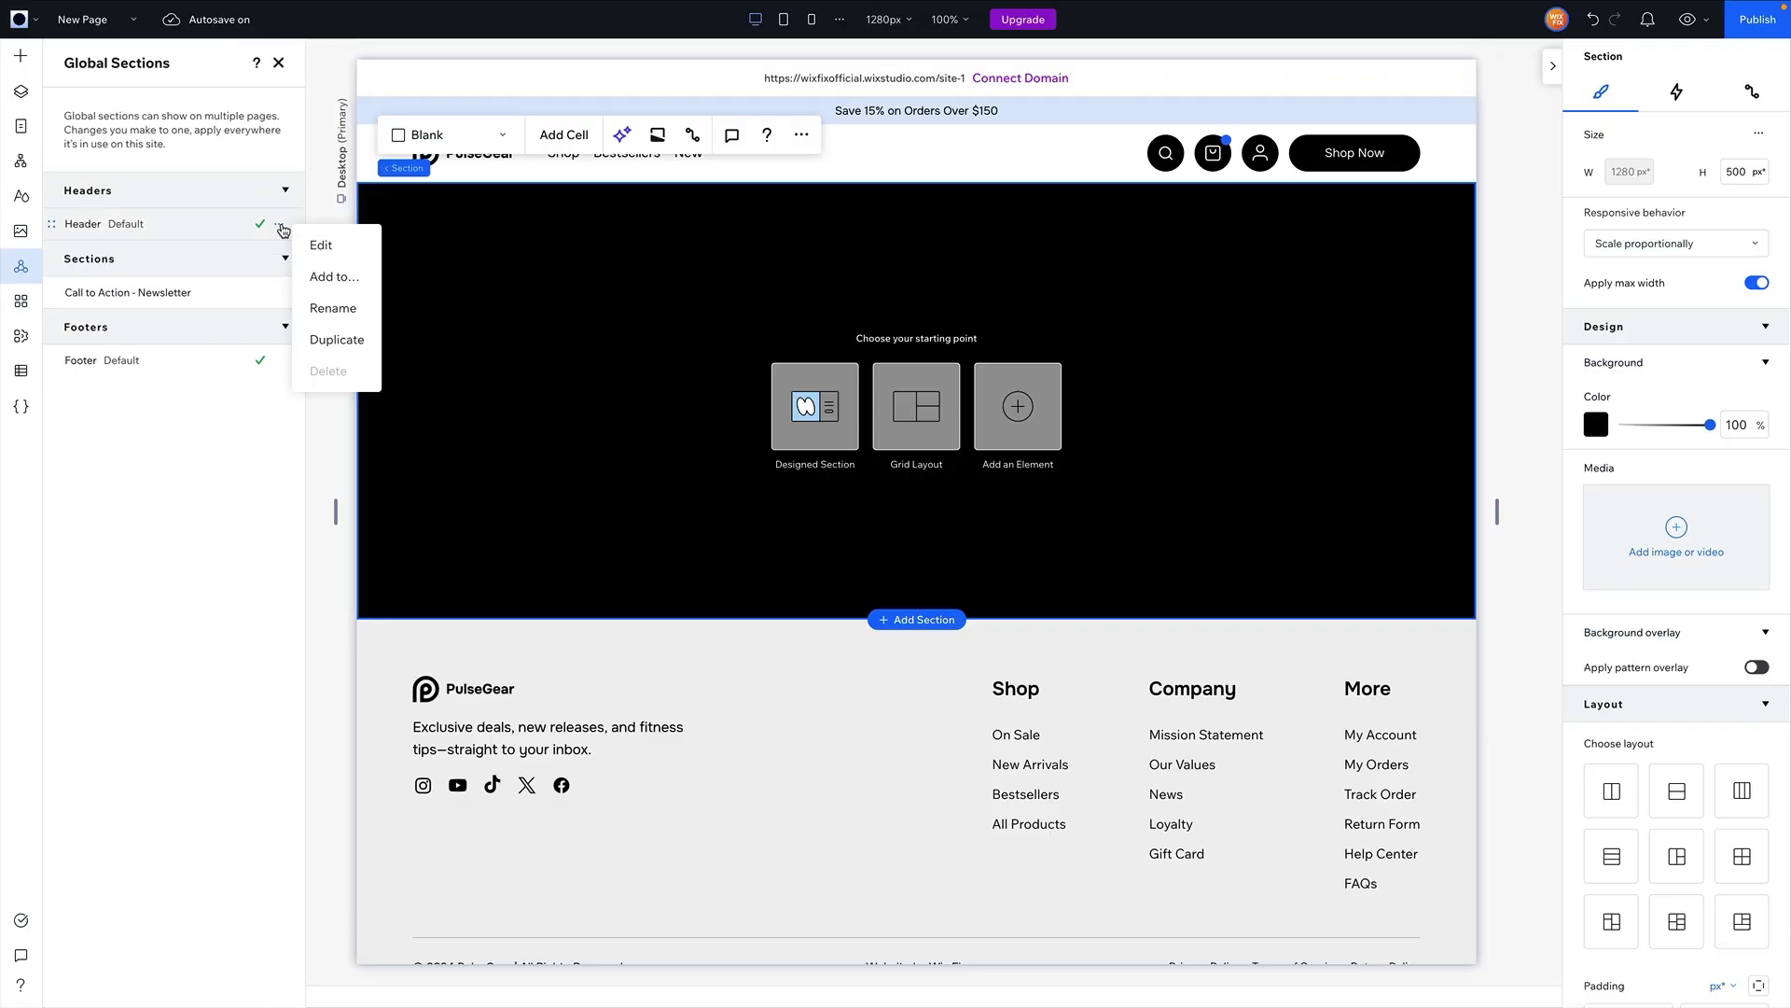
pyautogui.click(330, 339)
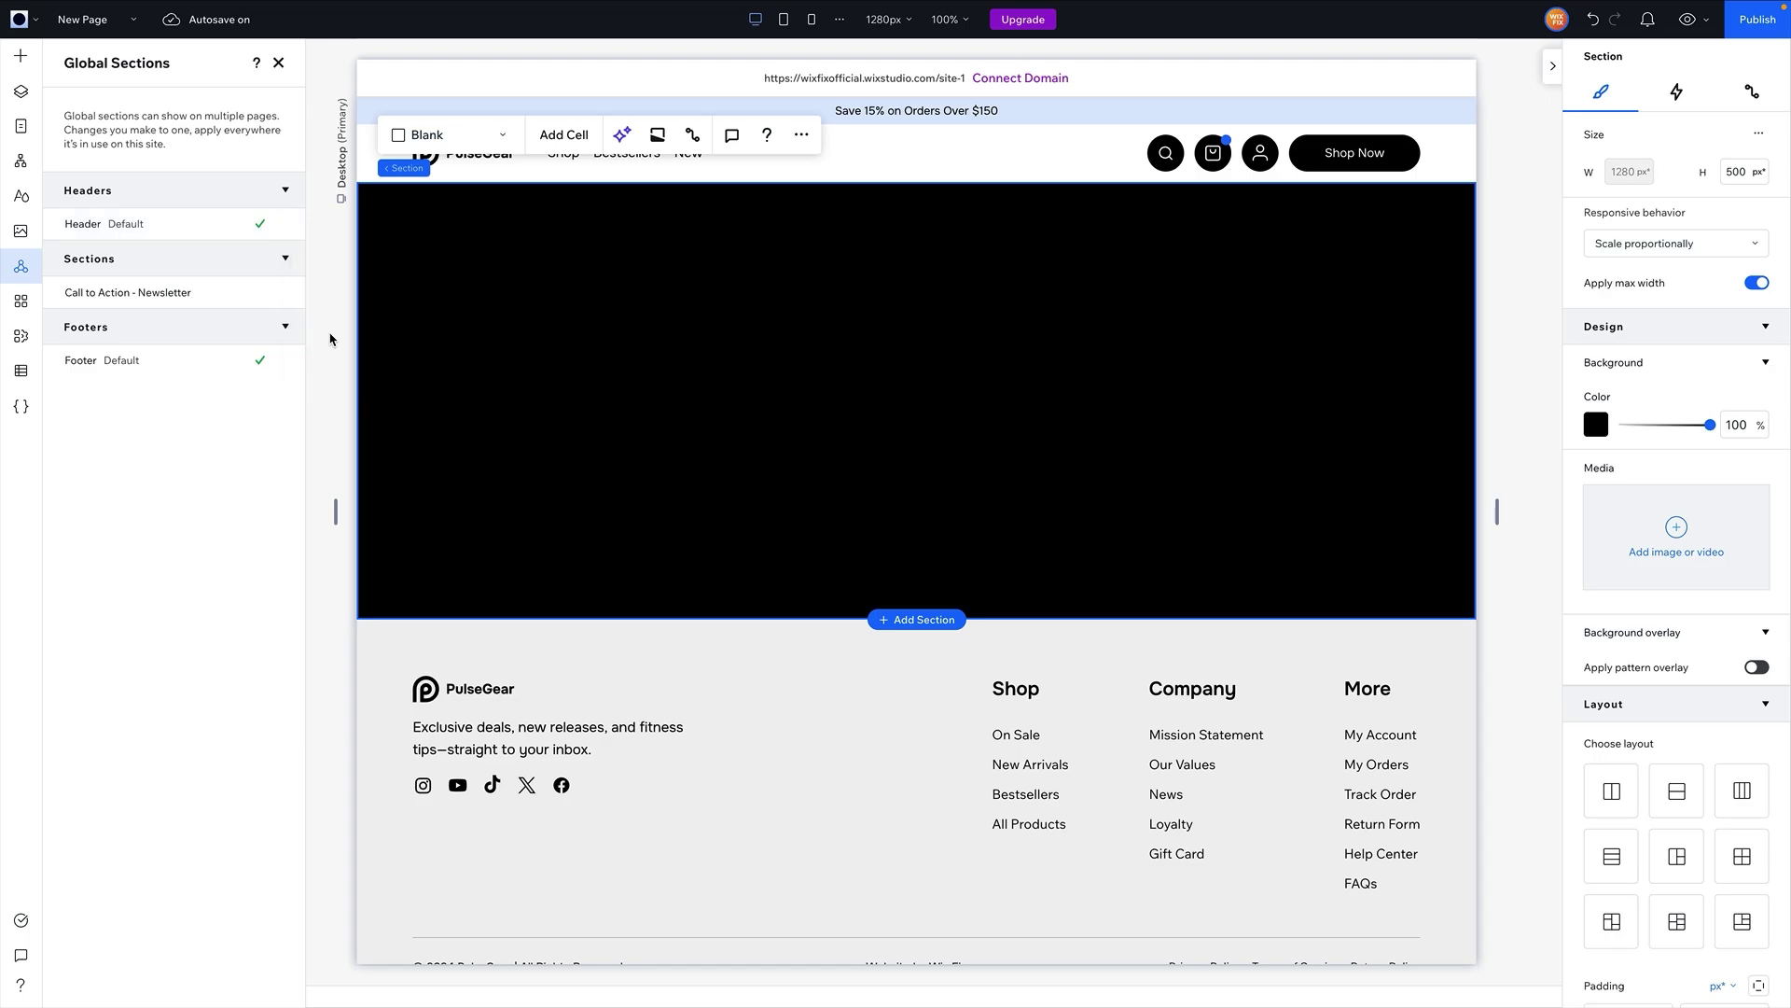
pyautogui.write('Header - Dark')
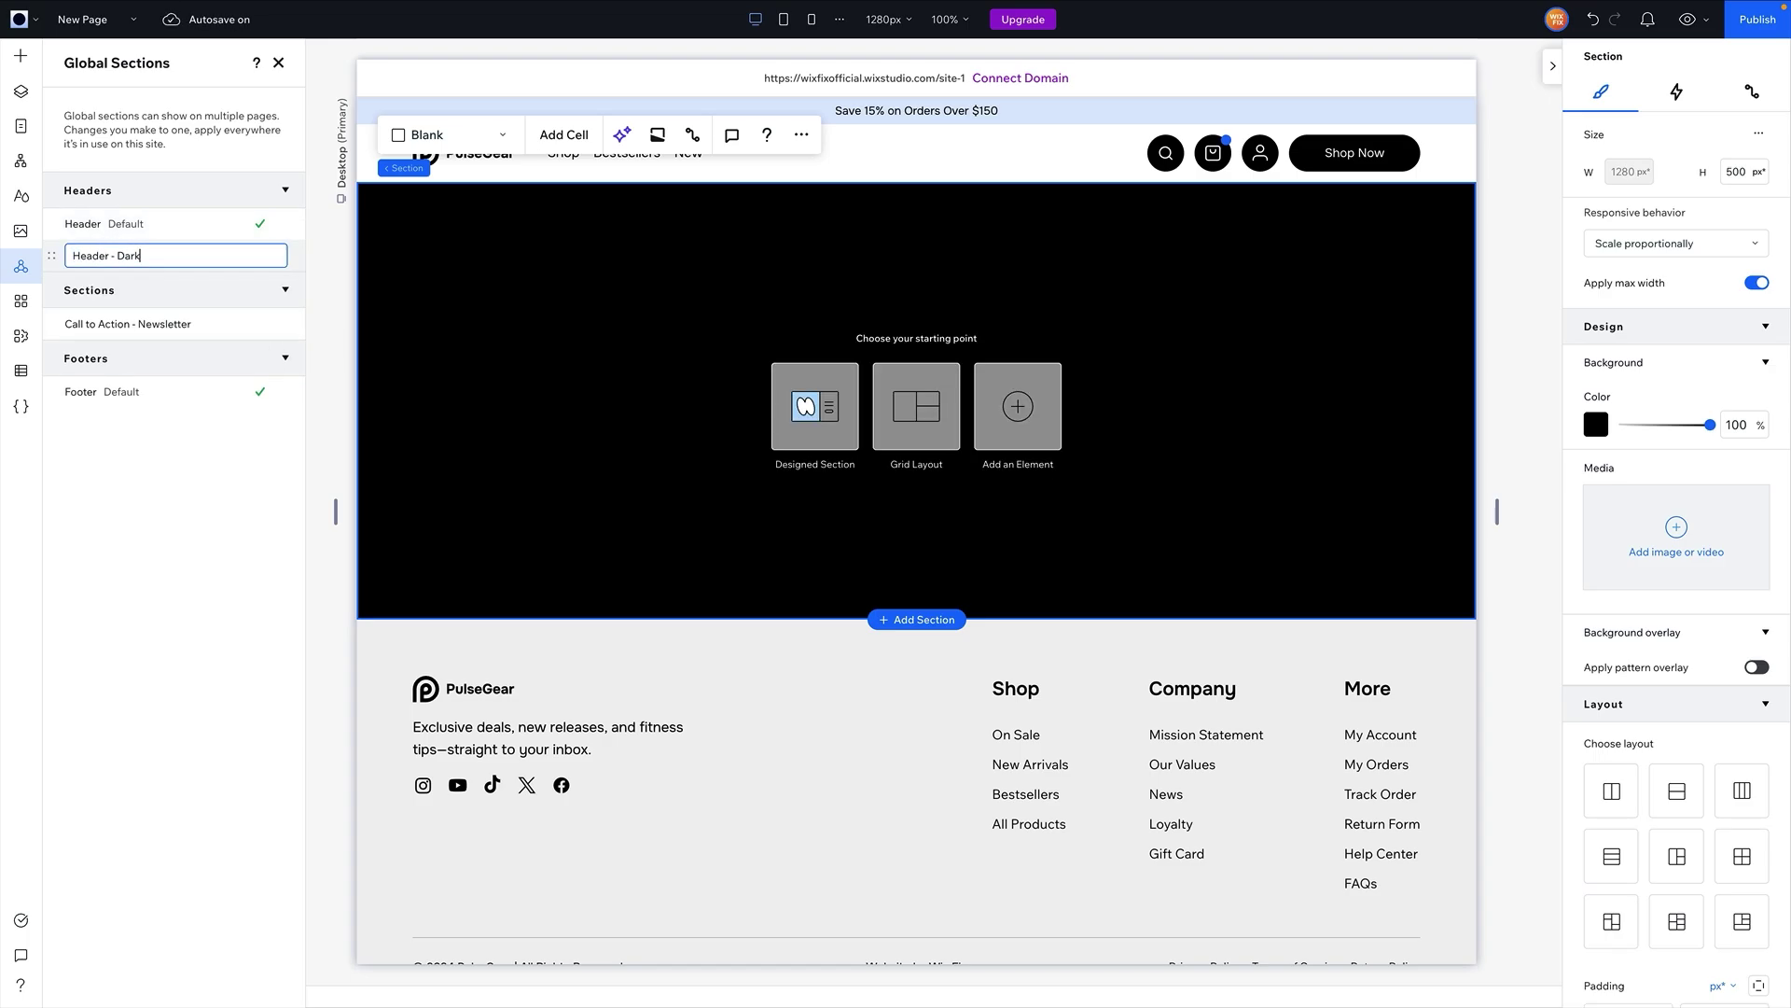
pyautogui.press('Return')
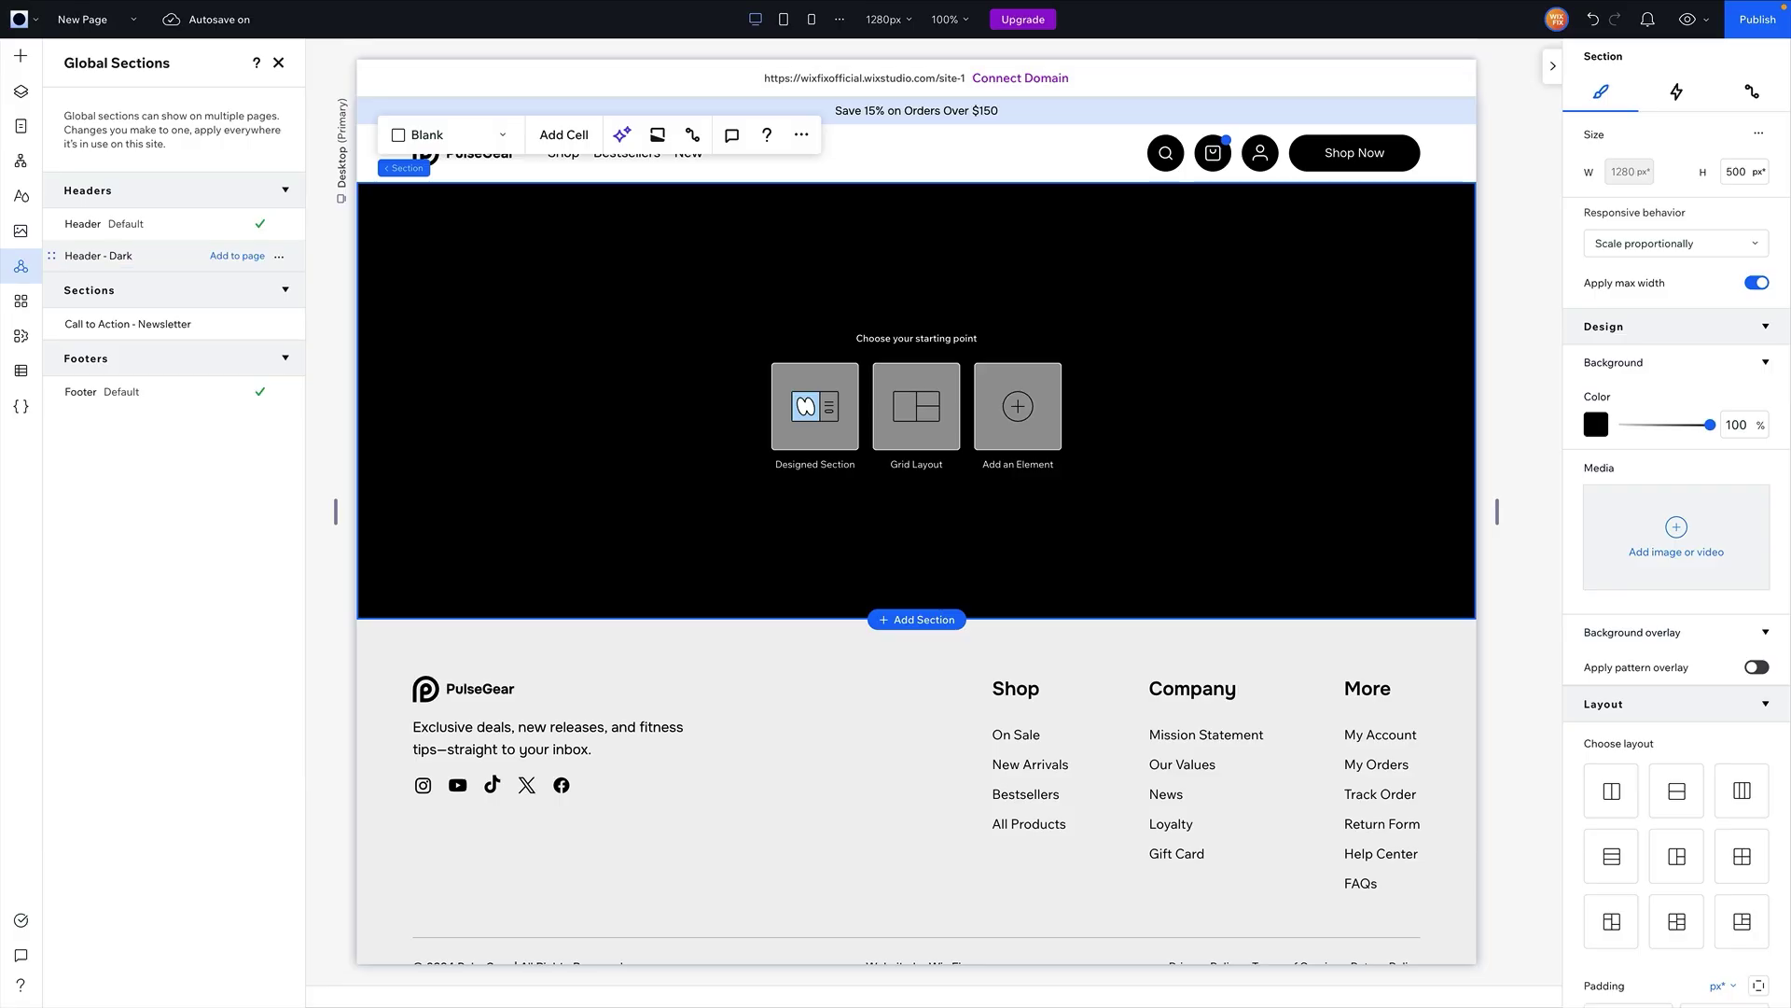
pyautogui.click(236, 255)
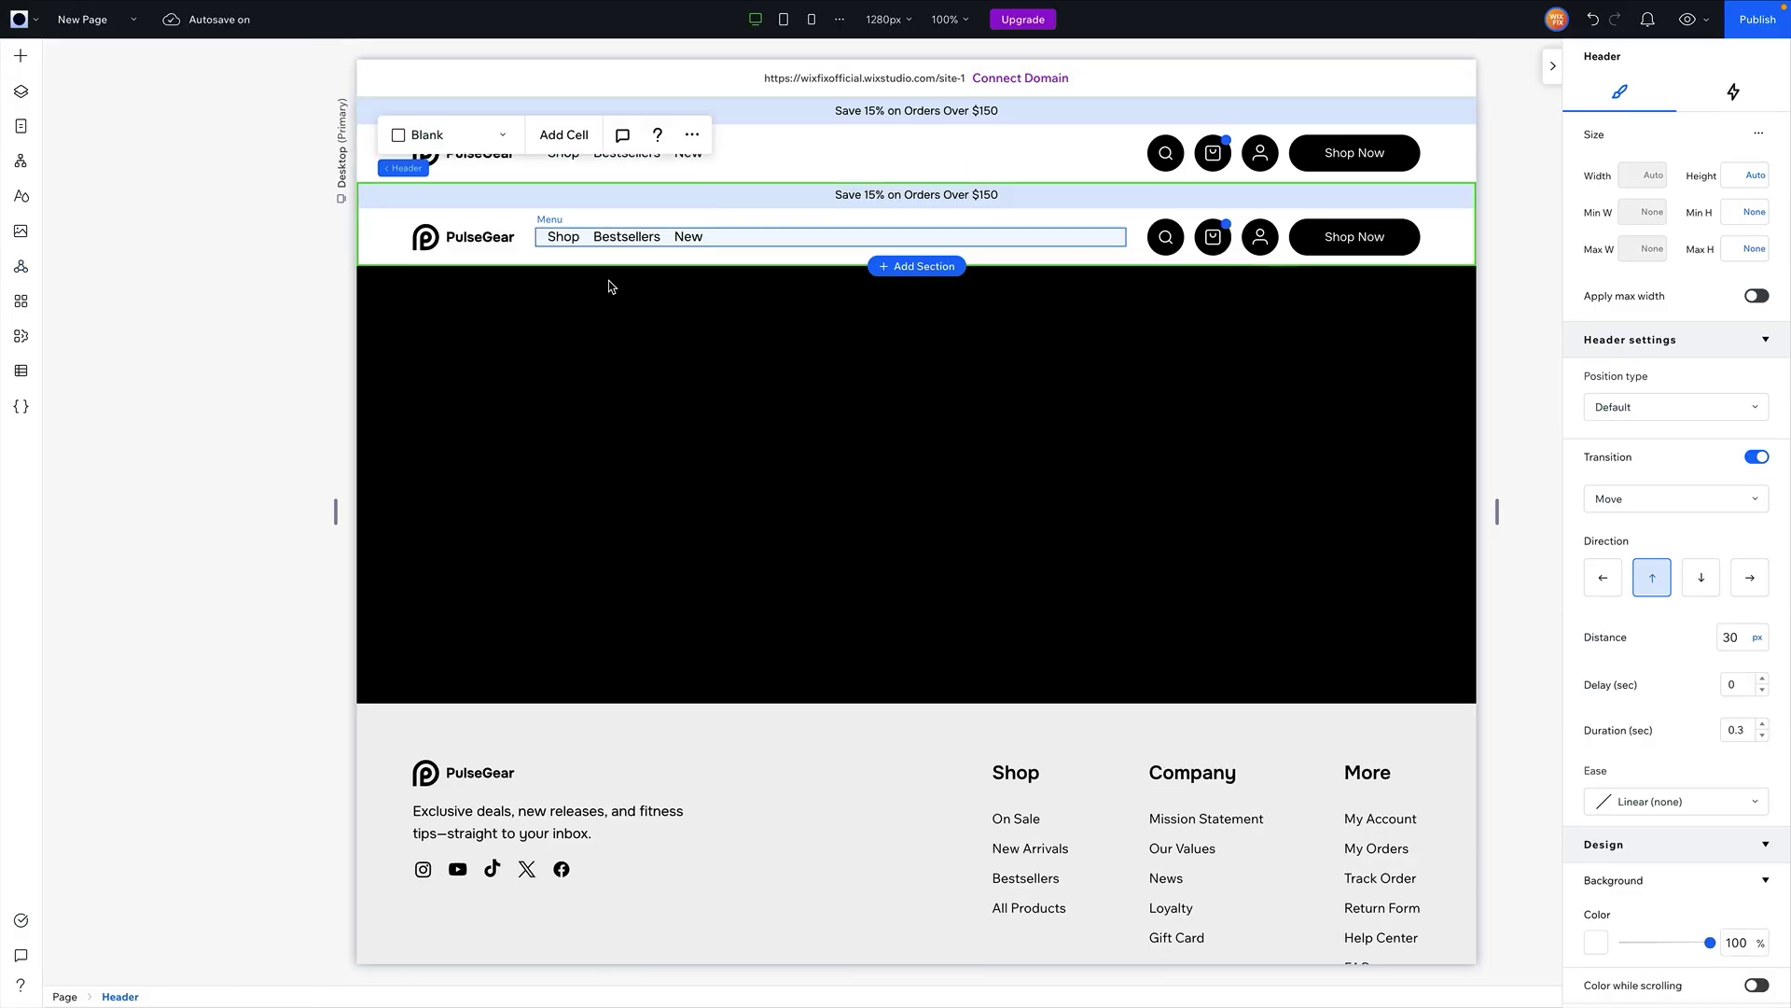
pyautogui.moveTo(573, 273)
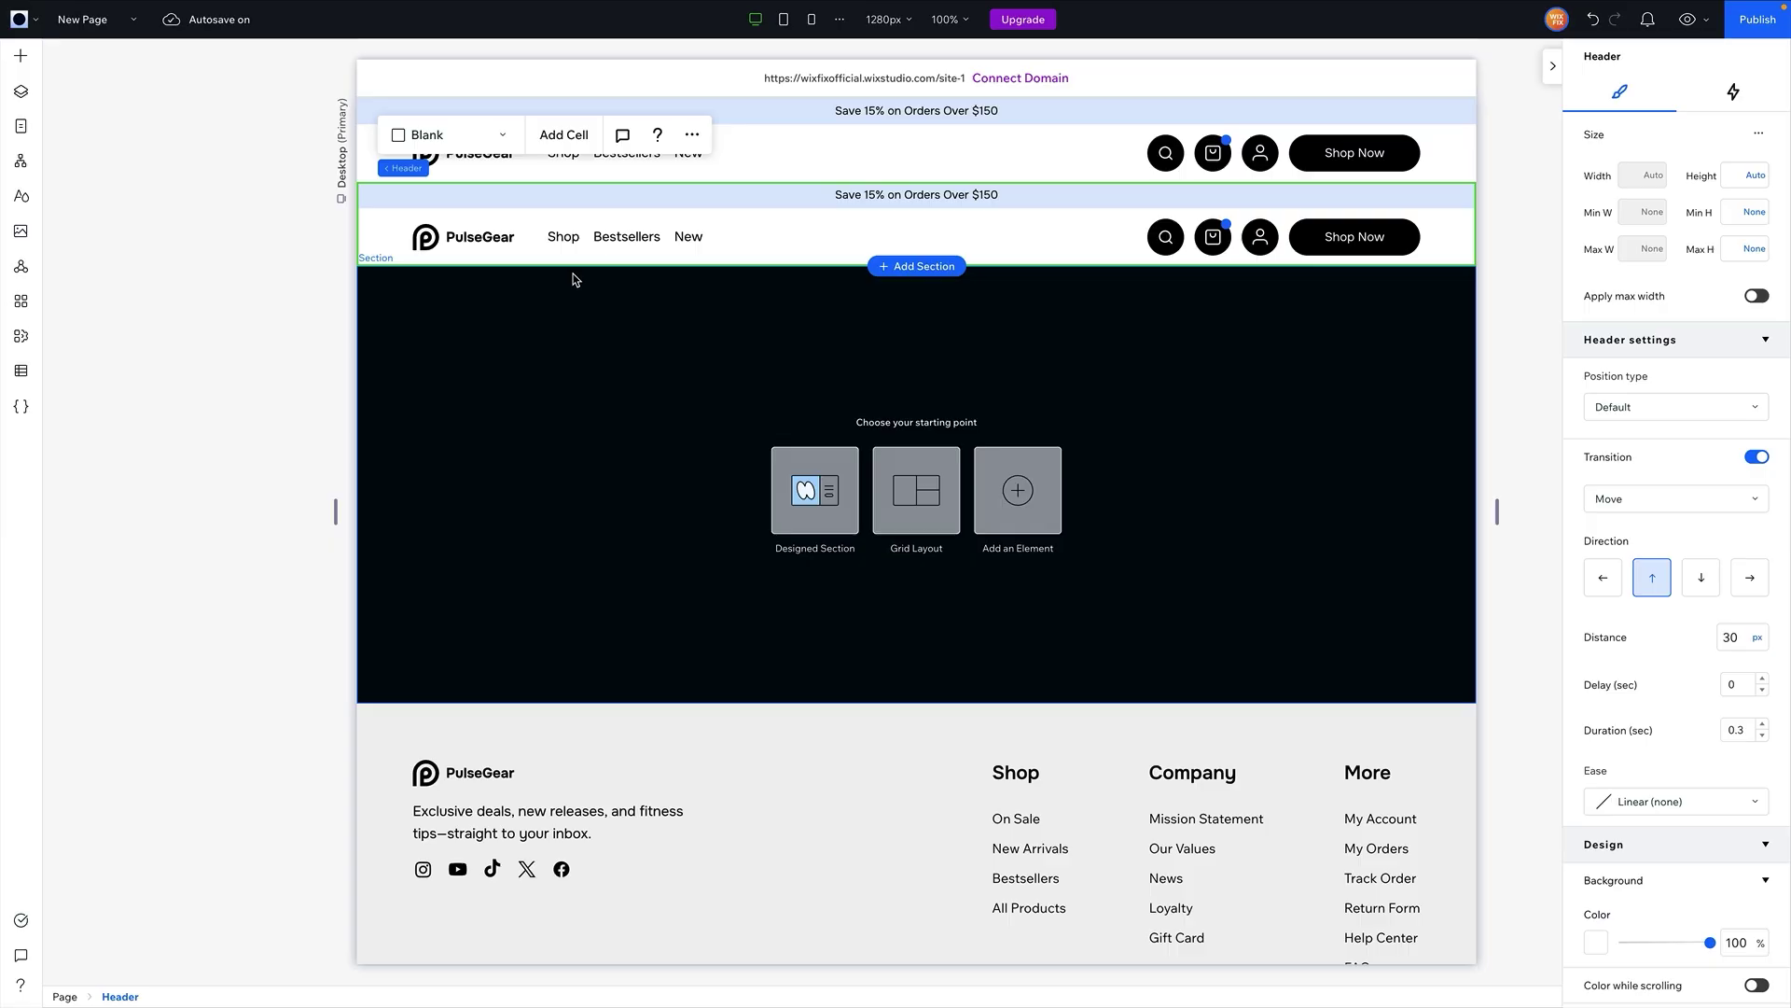
# - Remove the original light Header from the new page, keeping Header - Dark in place
pyautogui.click(24, 94)
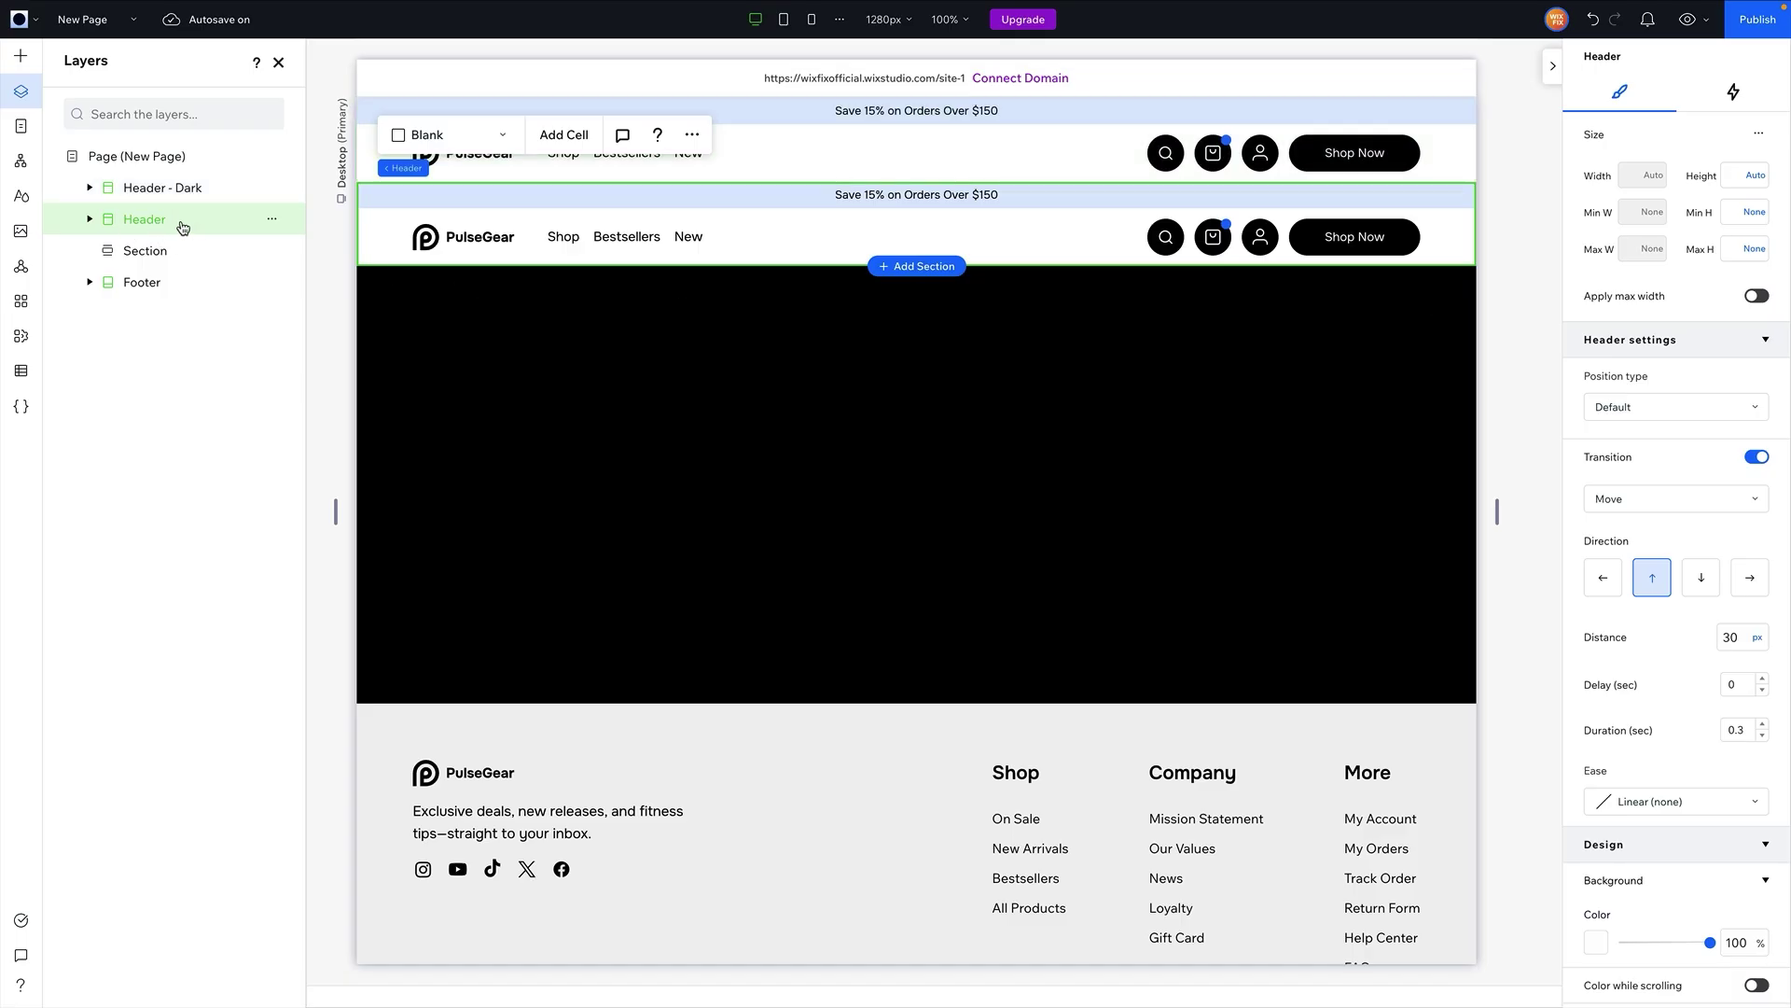
pyautogui.click(273, 222)
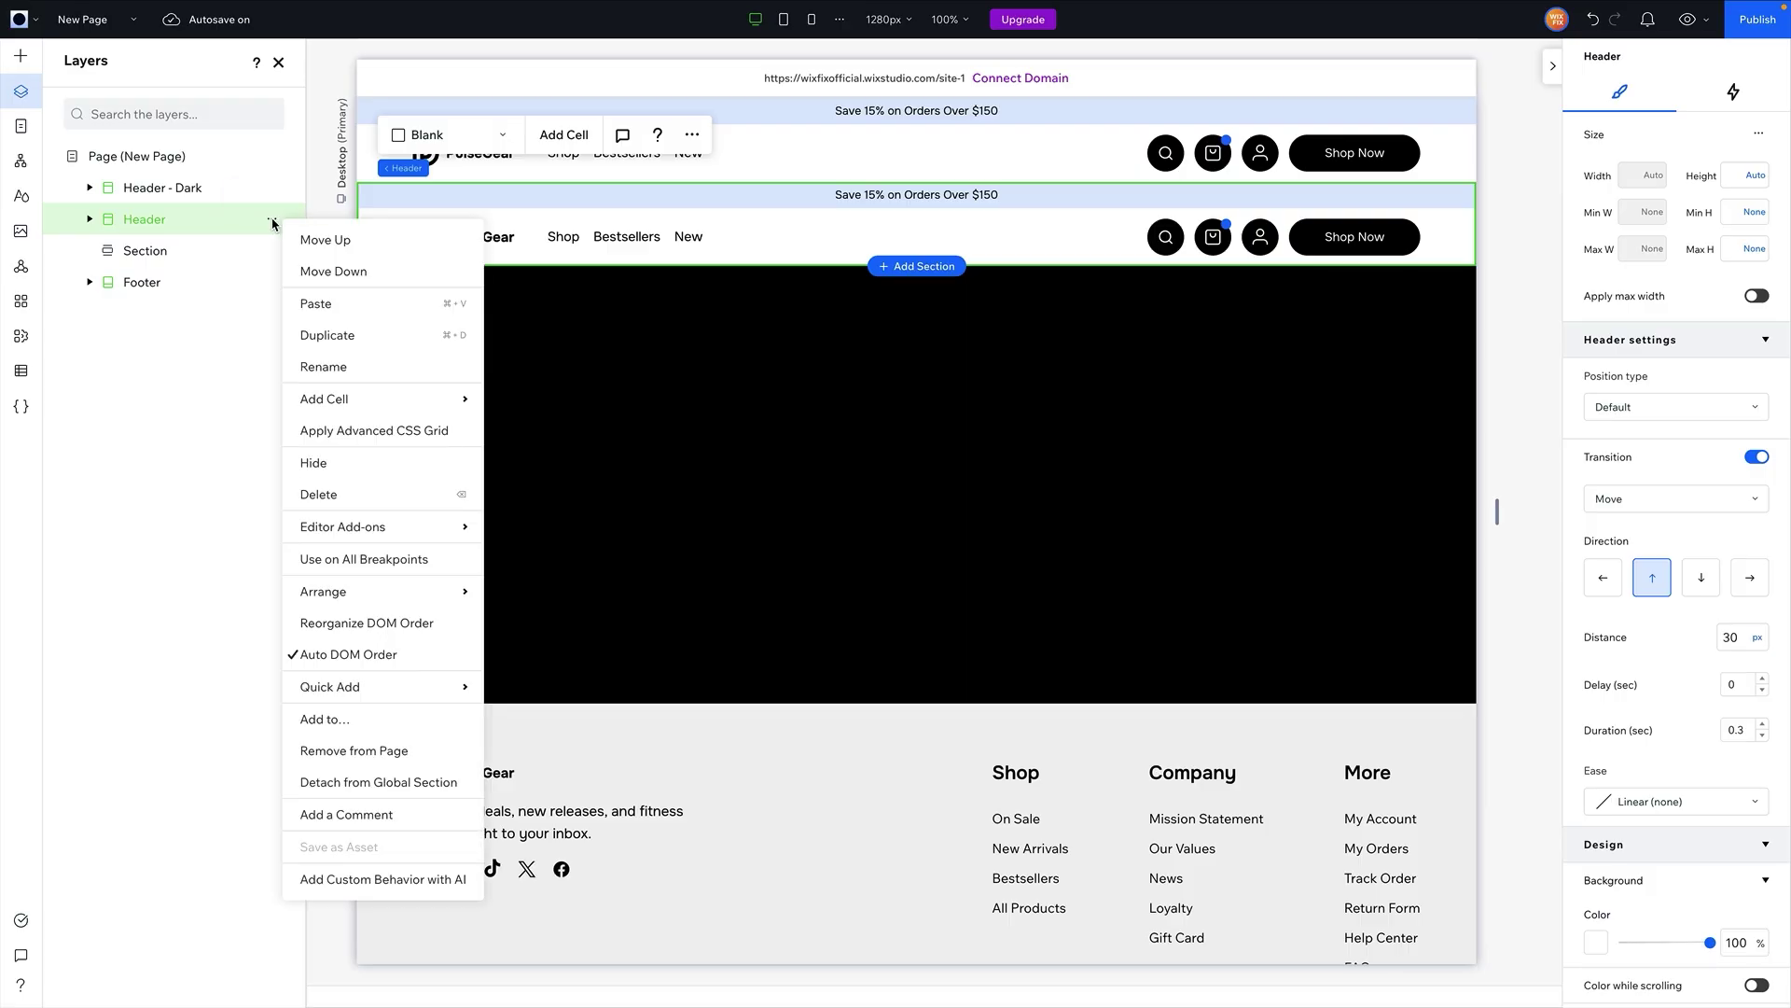
pyautogui.click(351, 754)
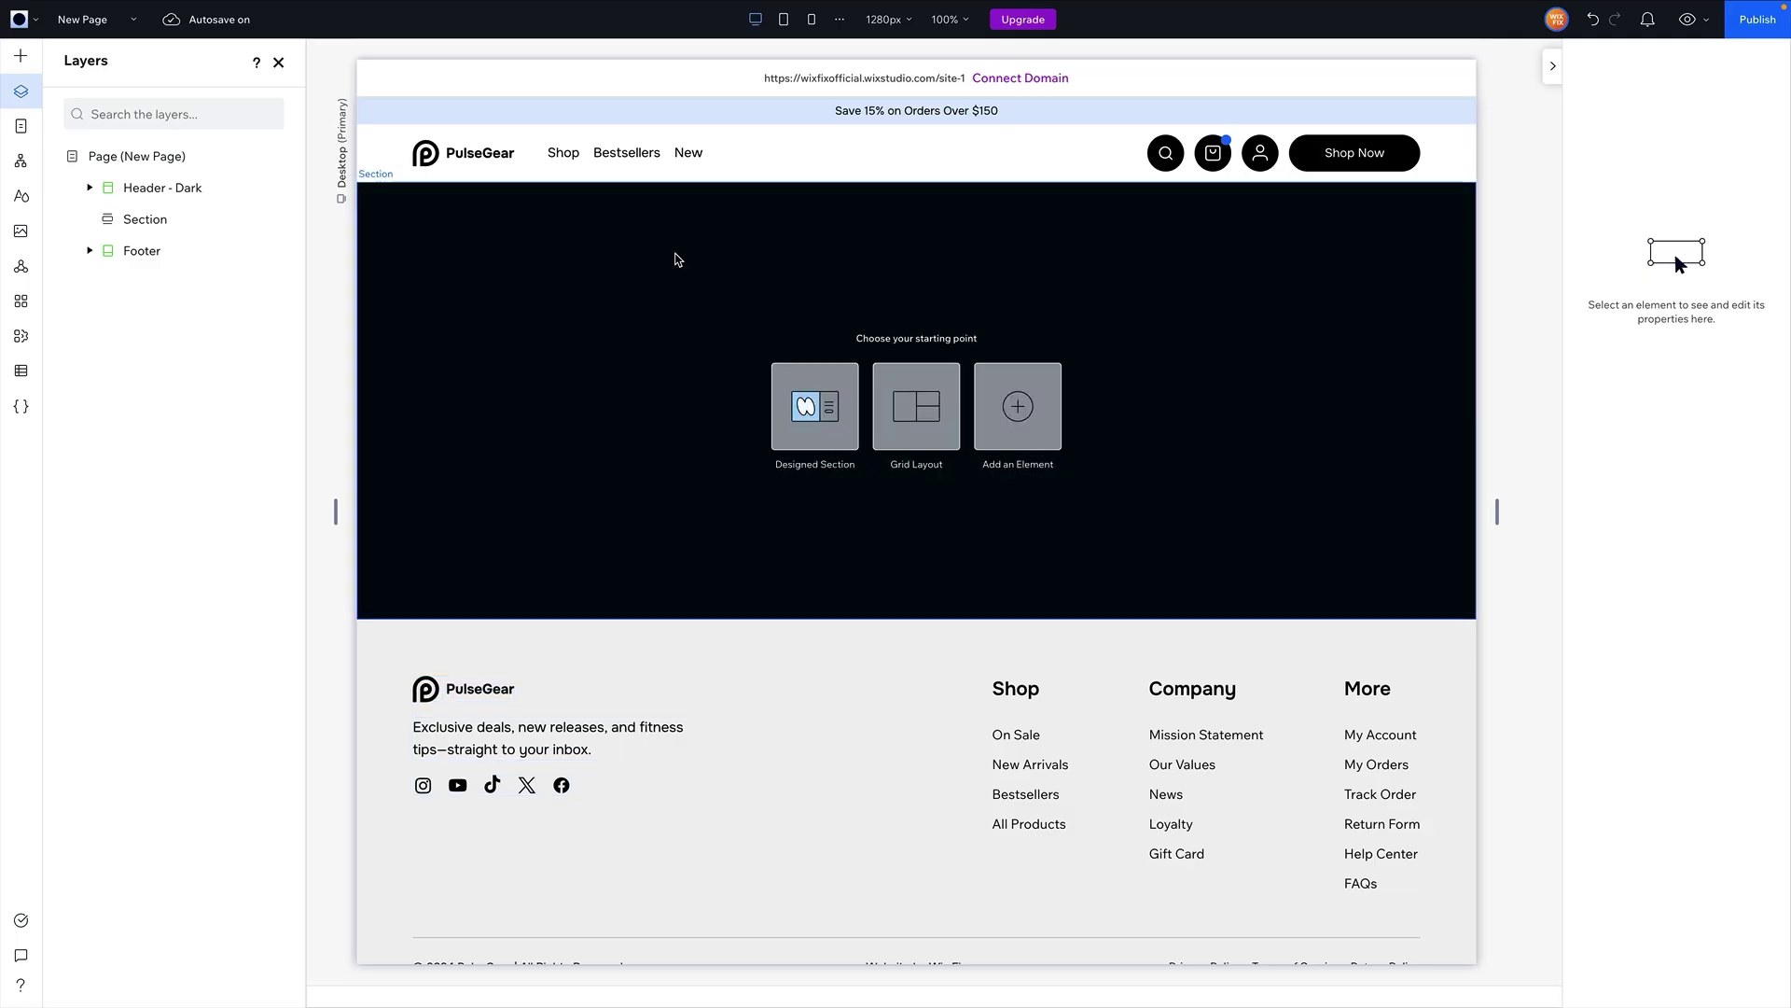
# - Set the background color of the Header - Dark section to the black theme color
pyautogui.click(175, 187)
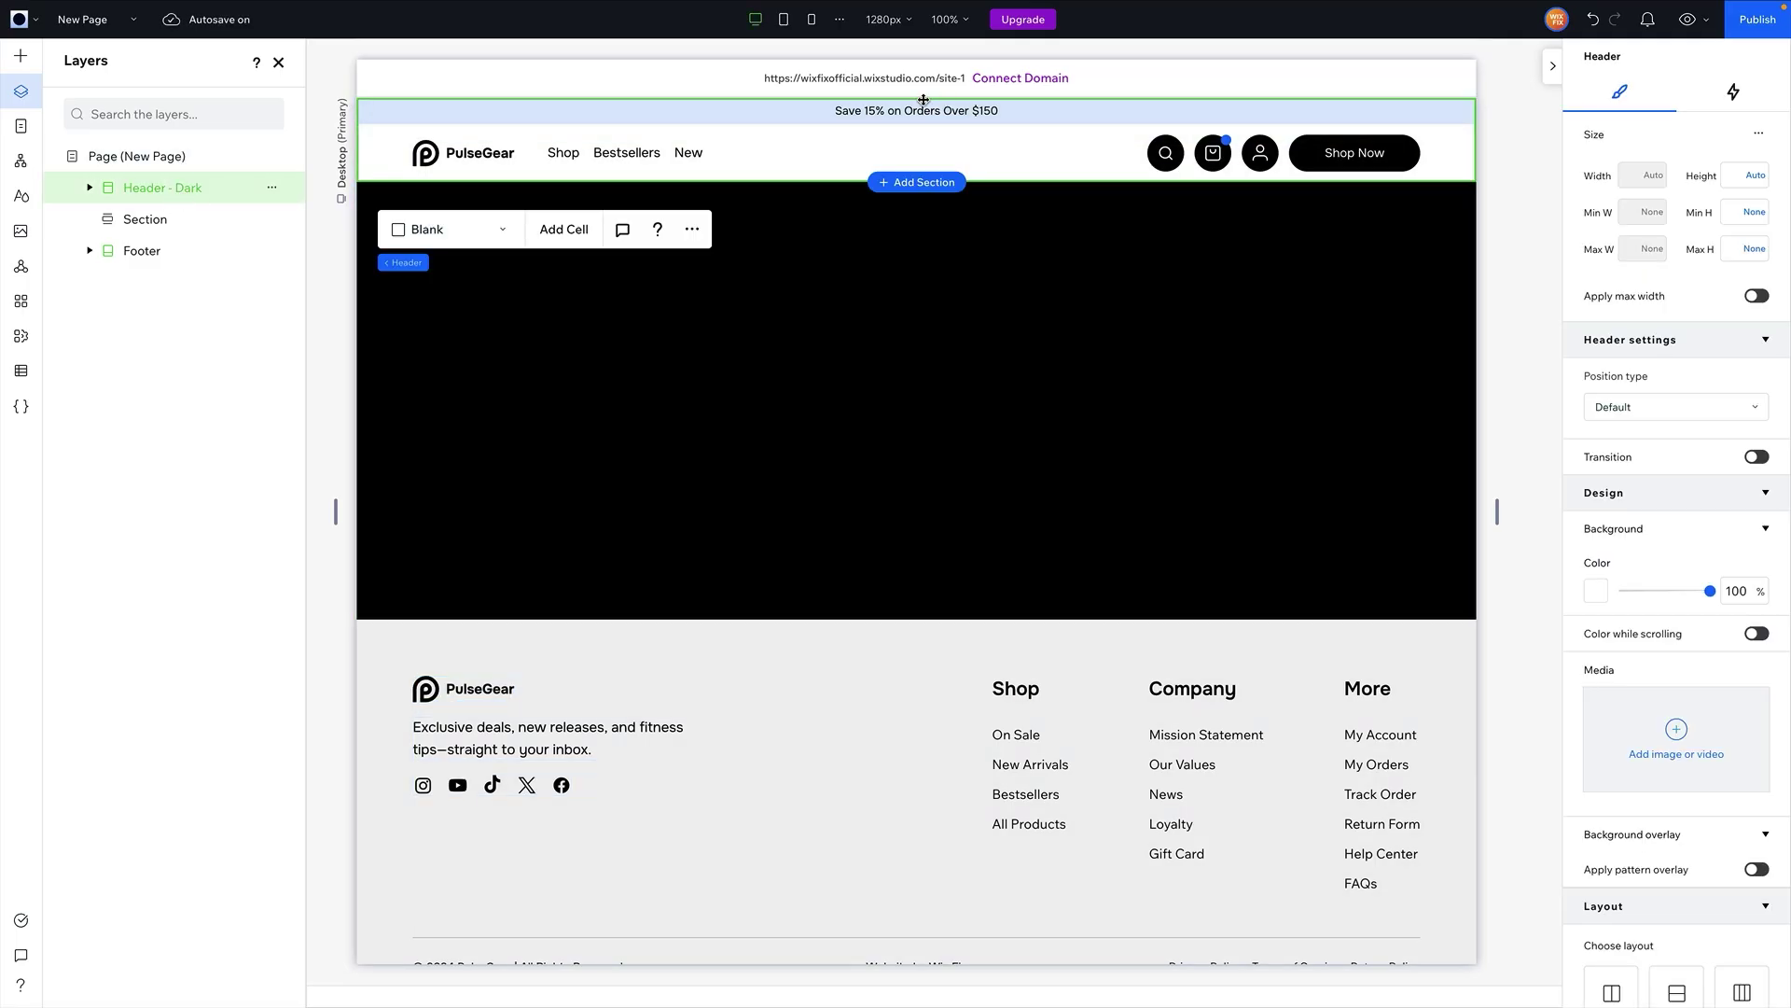
pyautogui.click(365, 163)
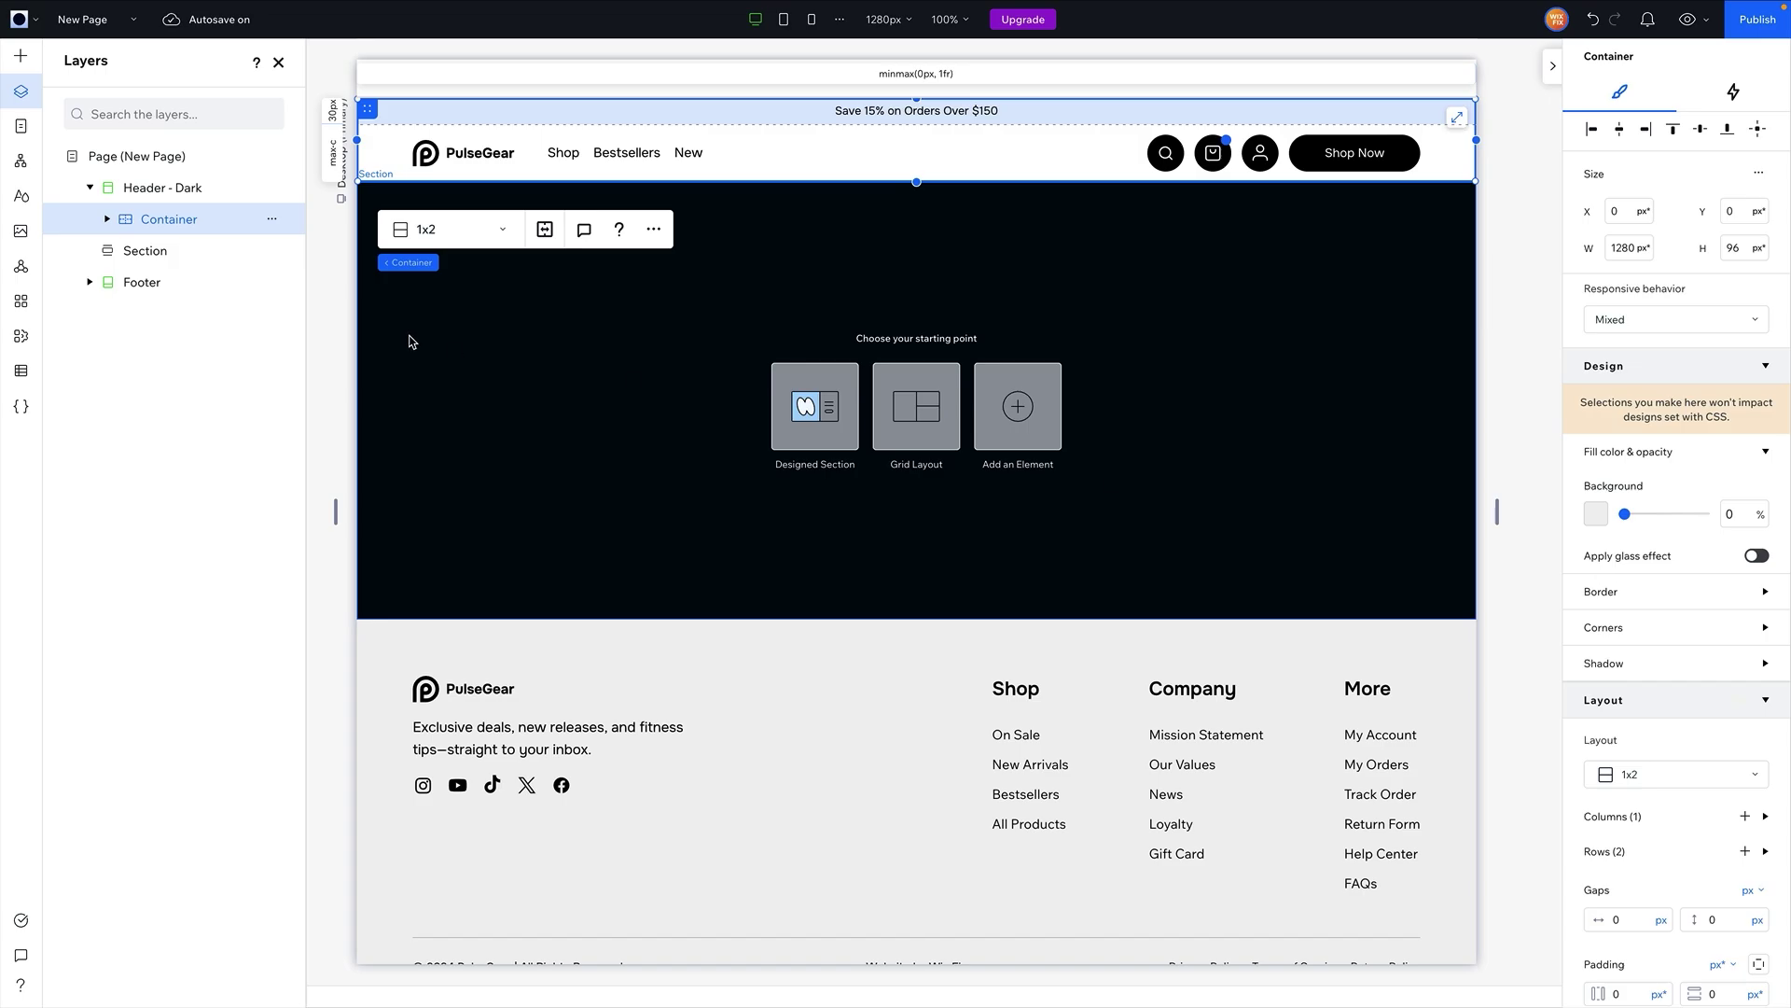
pyautogui.click(176, 186)
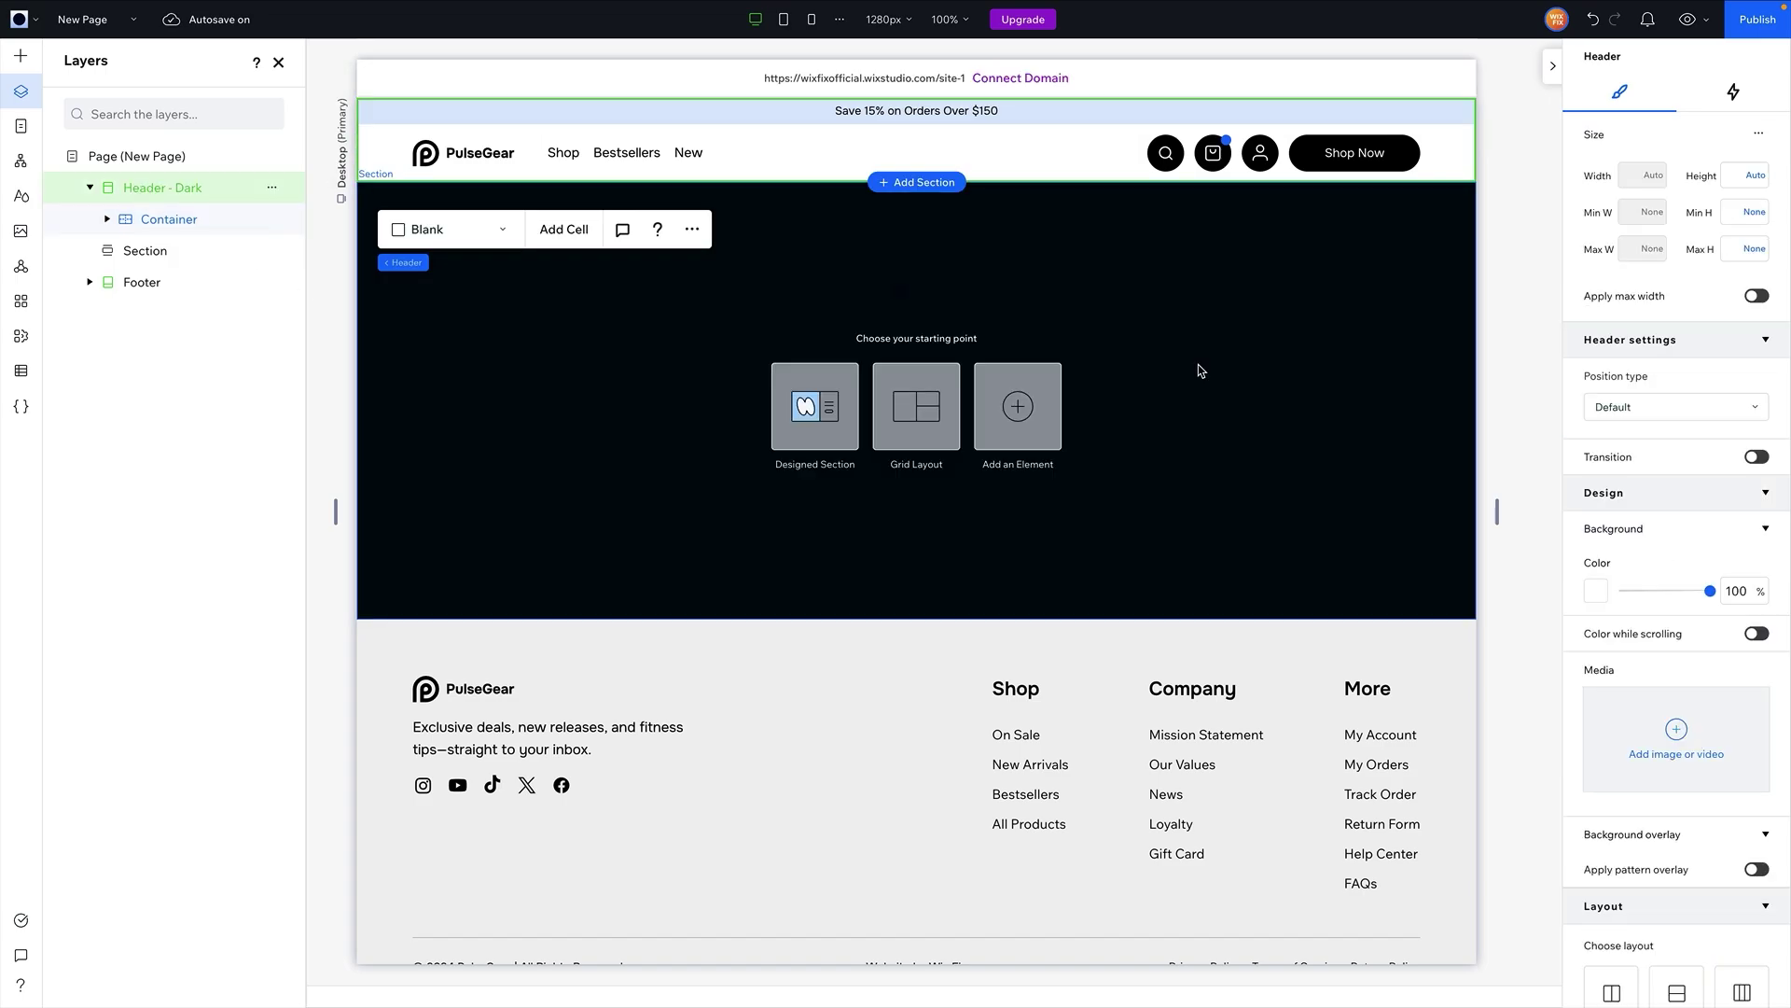
pyautogui.click(1597, 591)
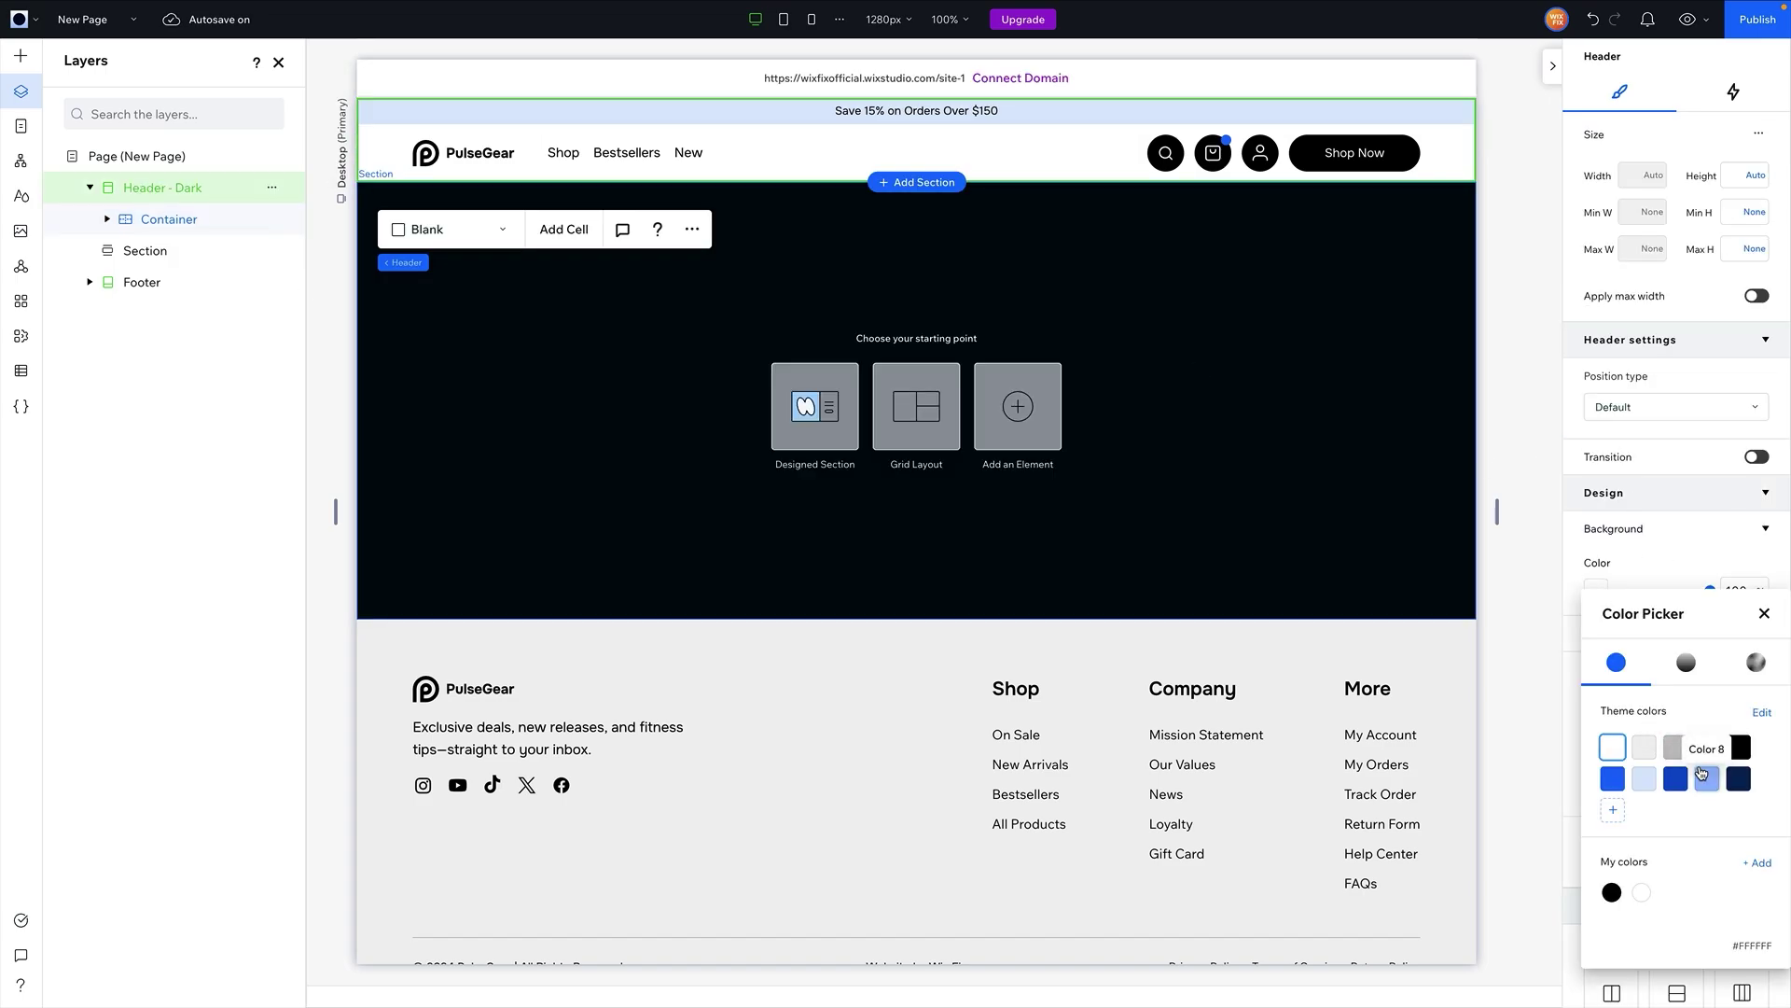
pyautogui.click(1739, 747)
pyautogui.click(973, 191)
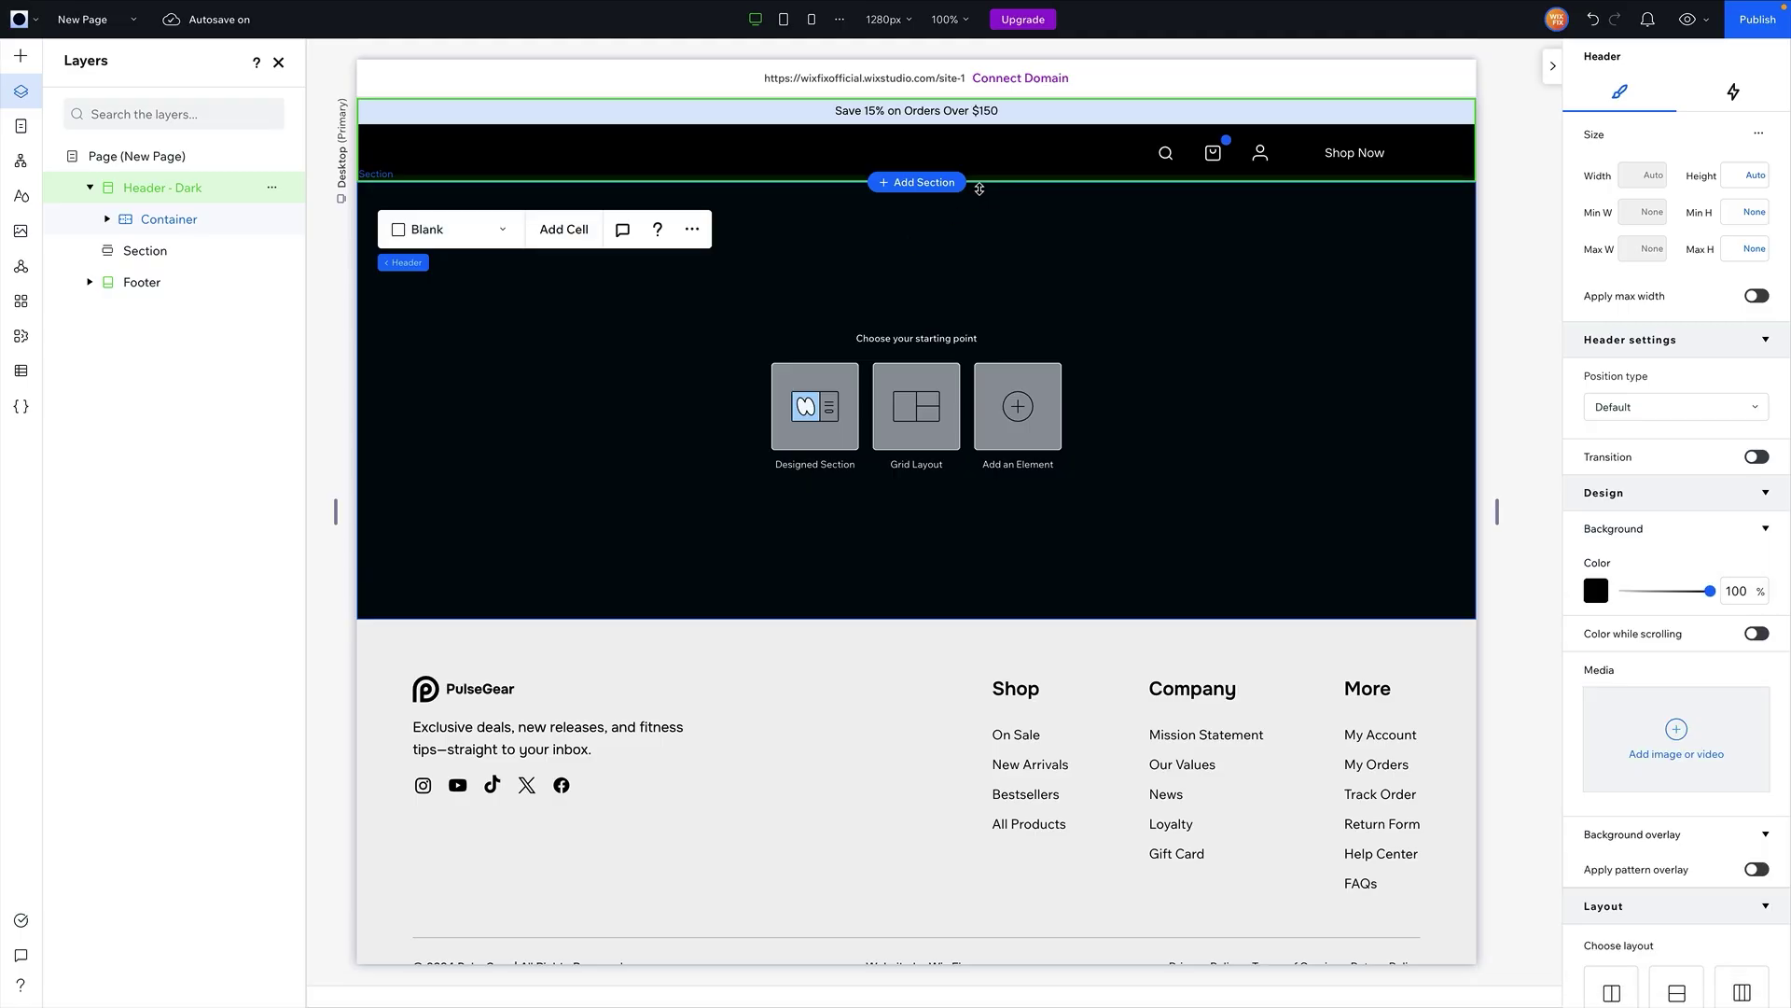
# - Change the fill color of the PulseGear logo shape in the dark header to the white theme color
pyautogui.click(505, 162)
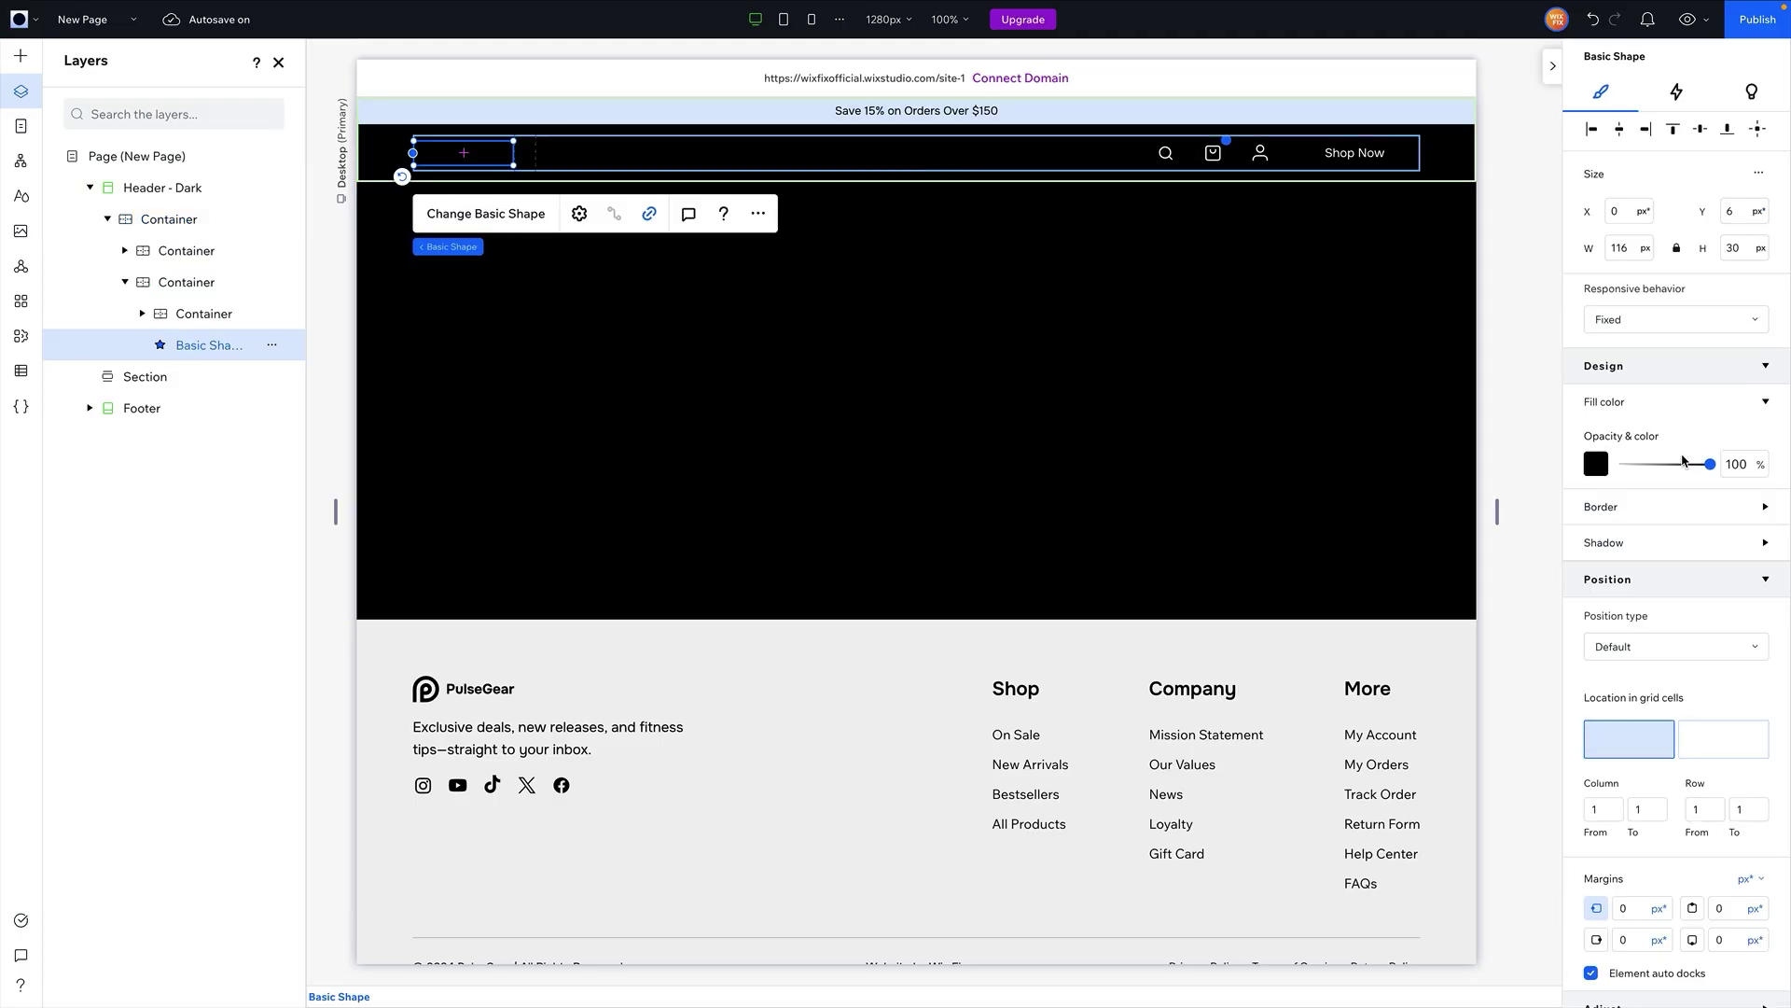
pyautogui.click(1596, 465)
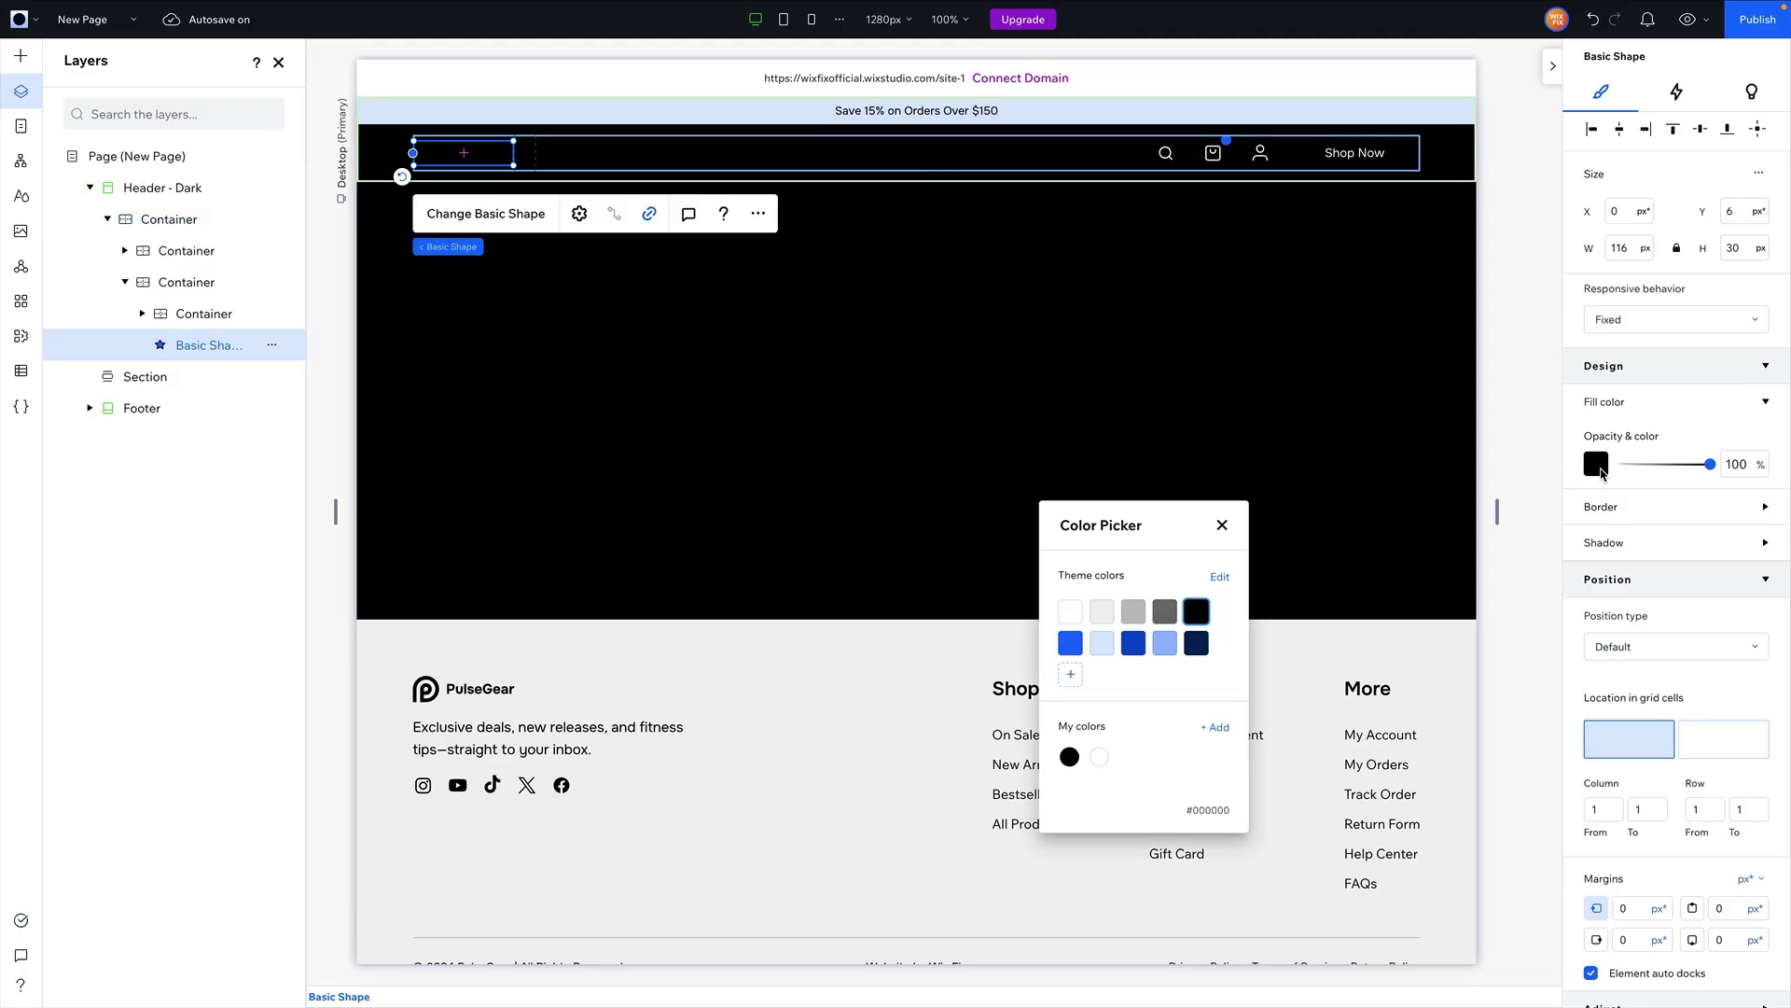
pyautogui.click(1071, 614)
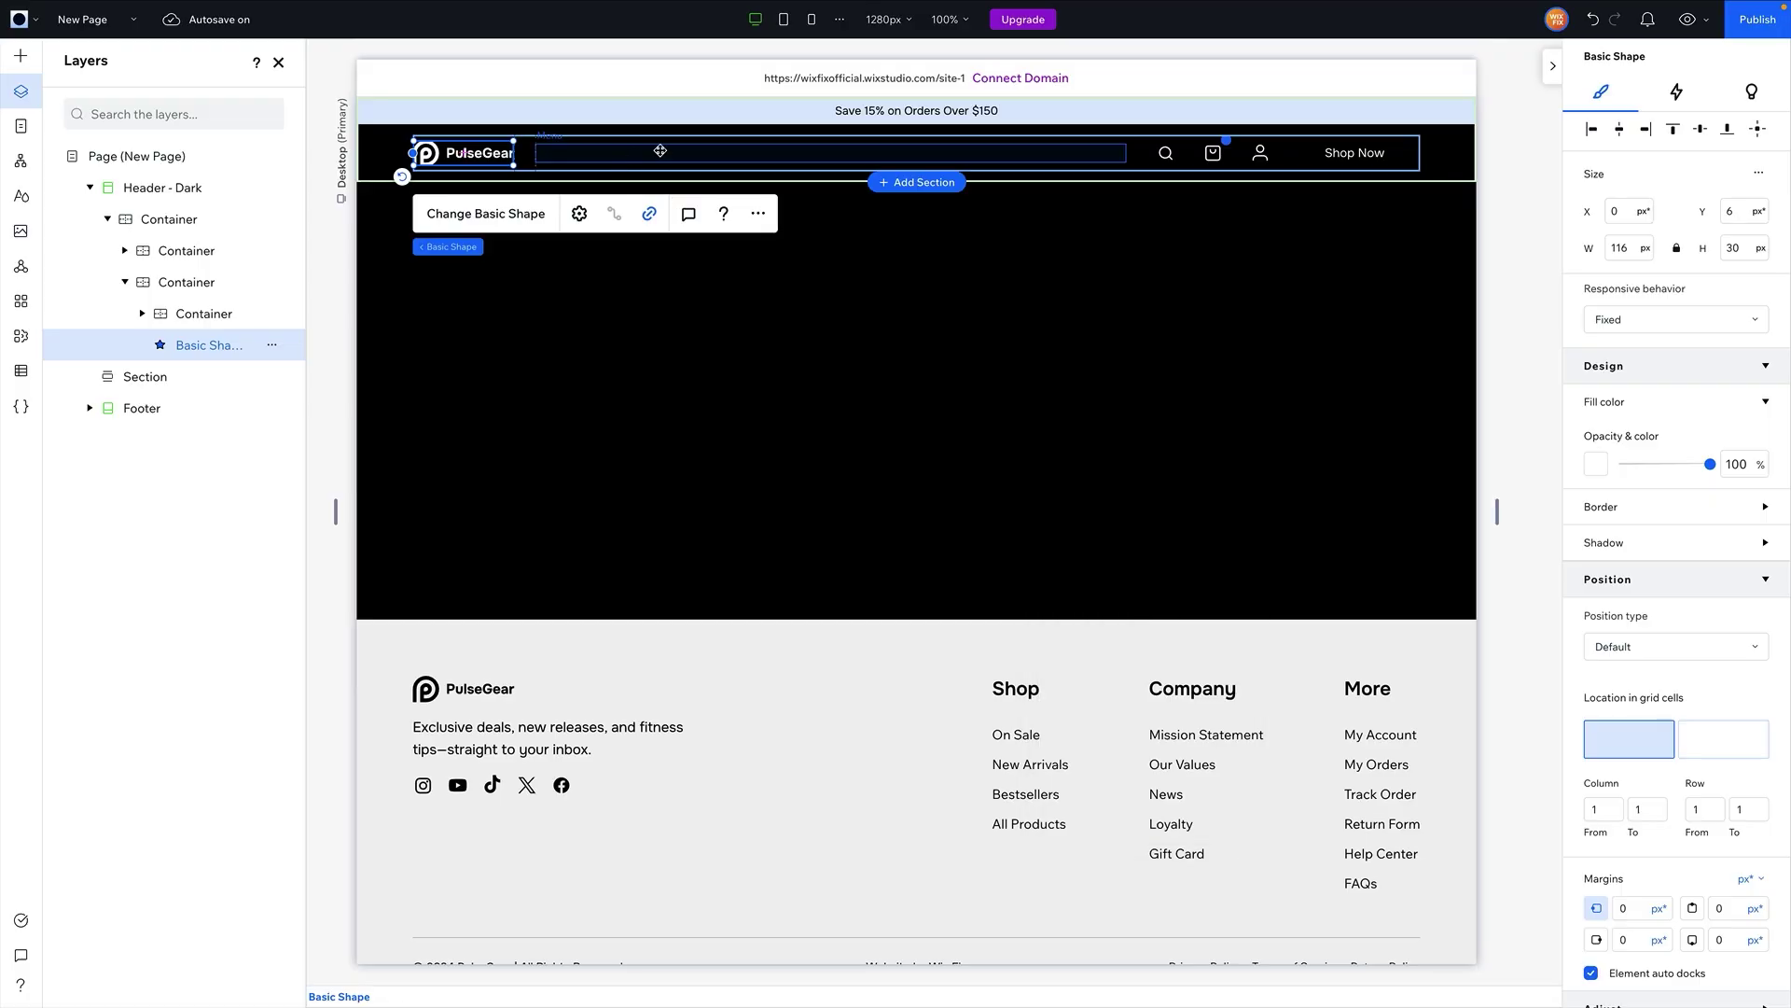
pyautogui.click(1521, 464)
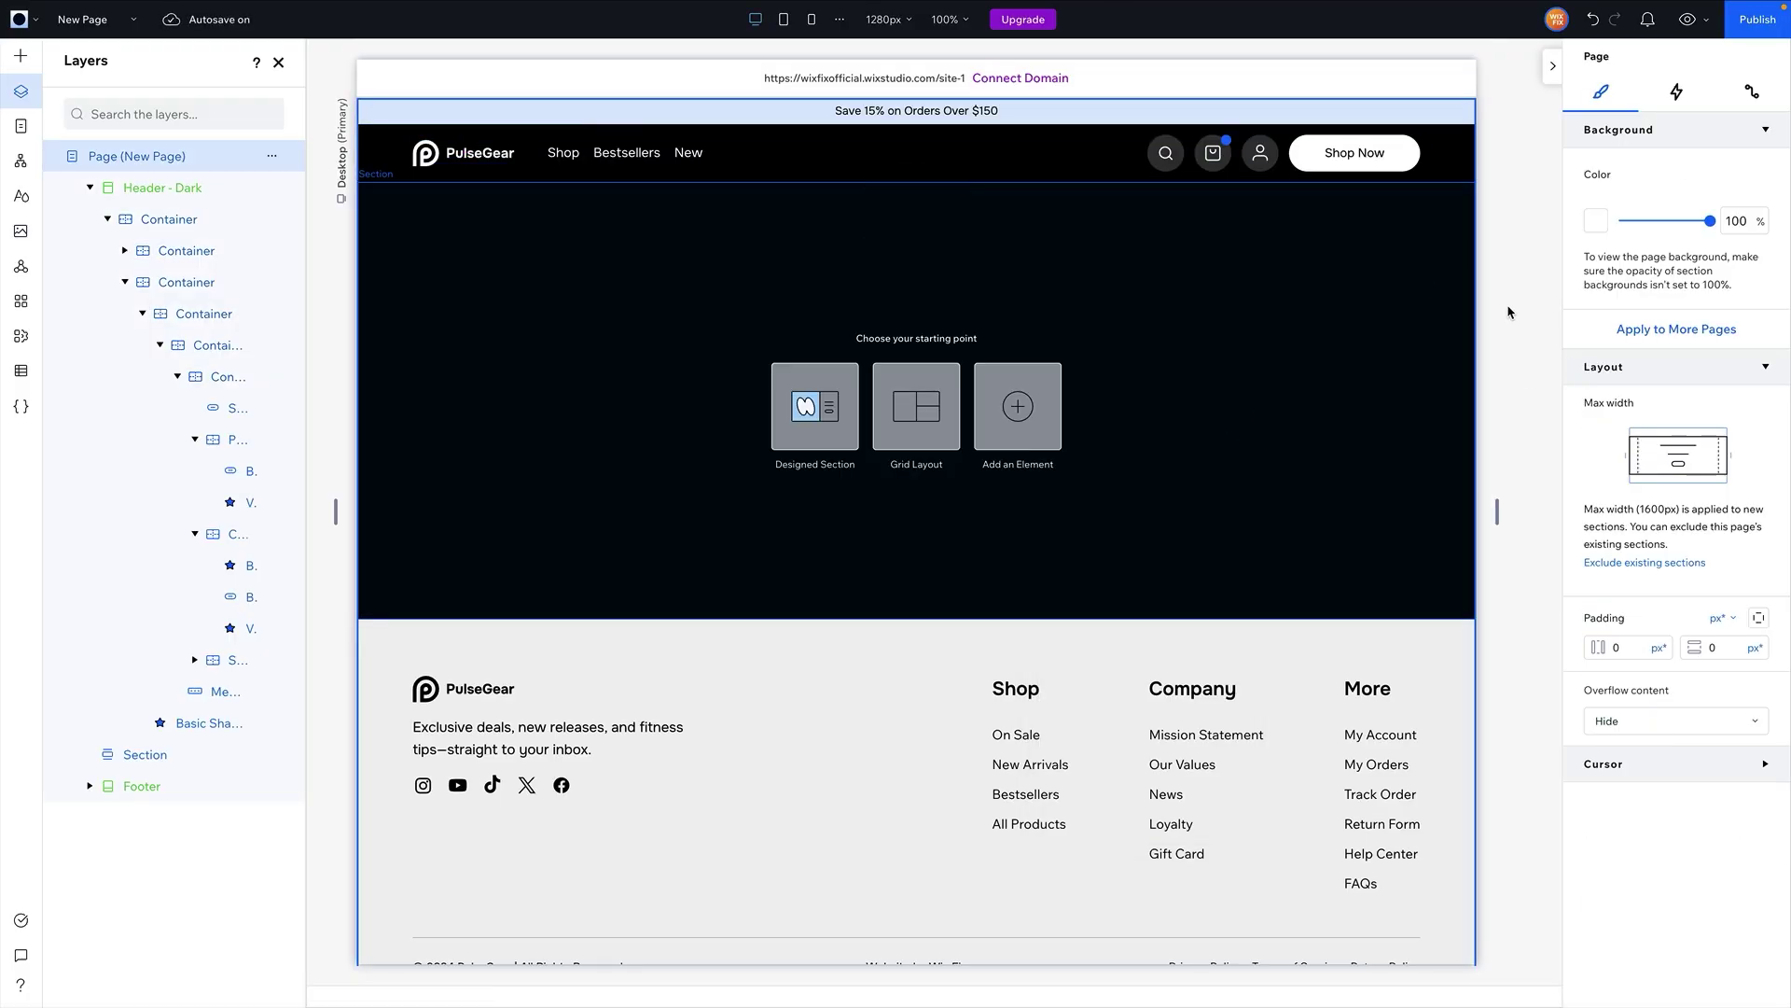
# - Set Header - Dark as the site's default global header
pyautogui.click(20, 266)
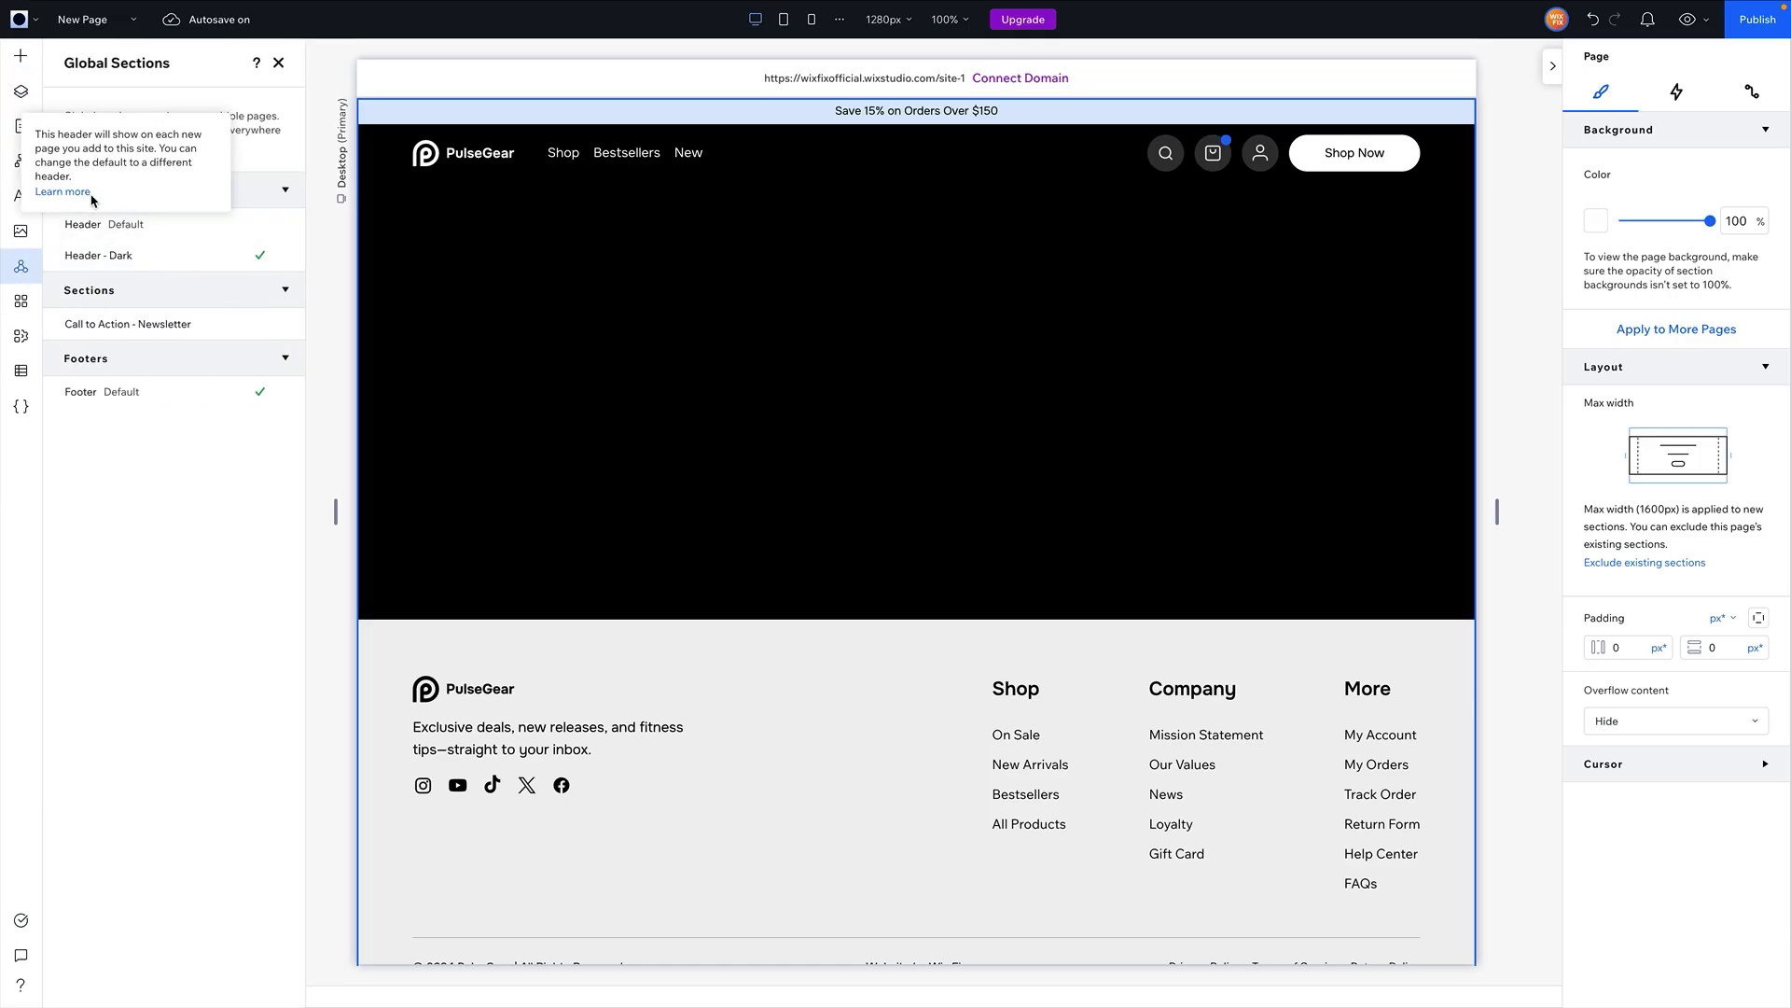
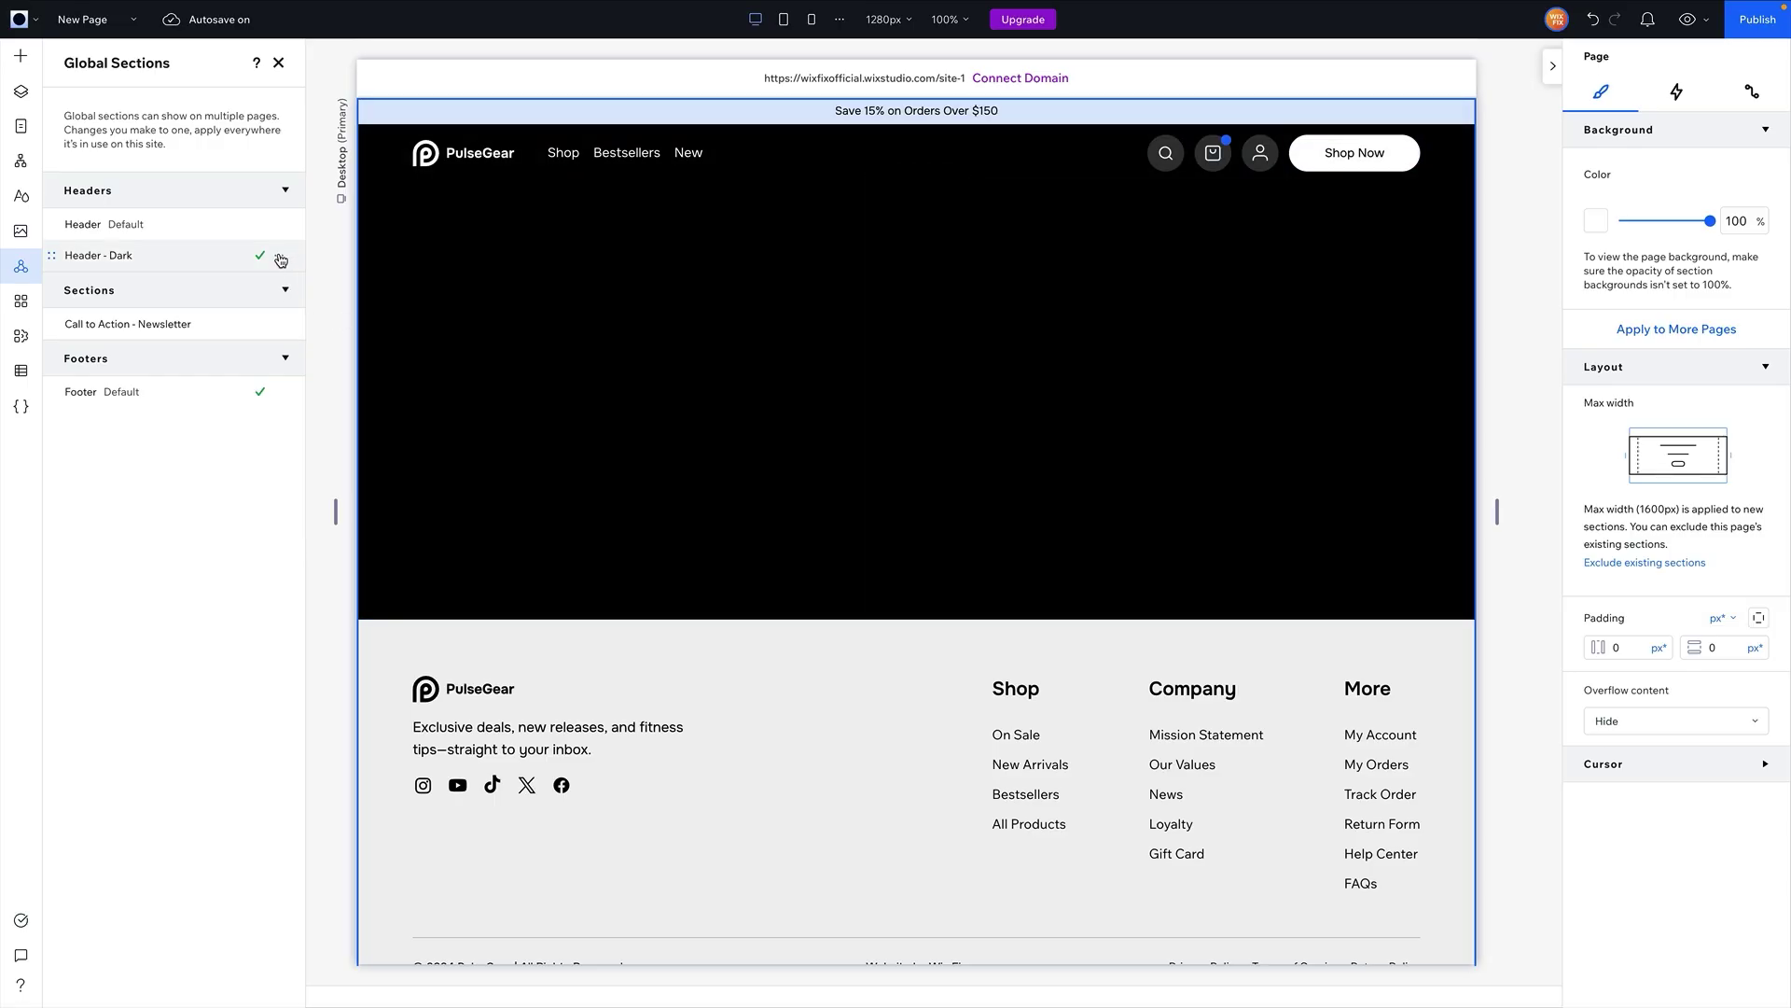
pyautogui.click(280, 258)
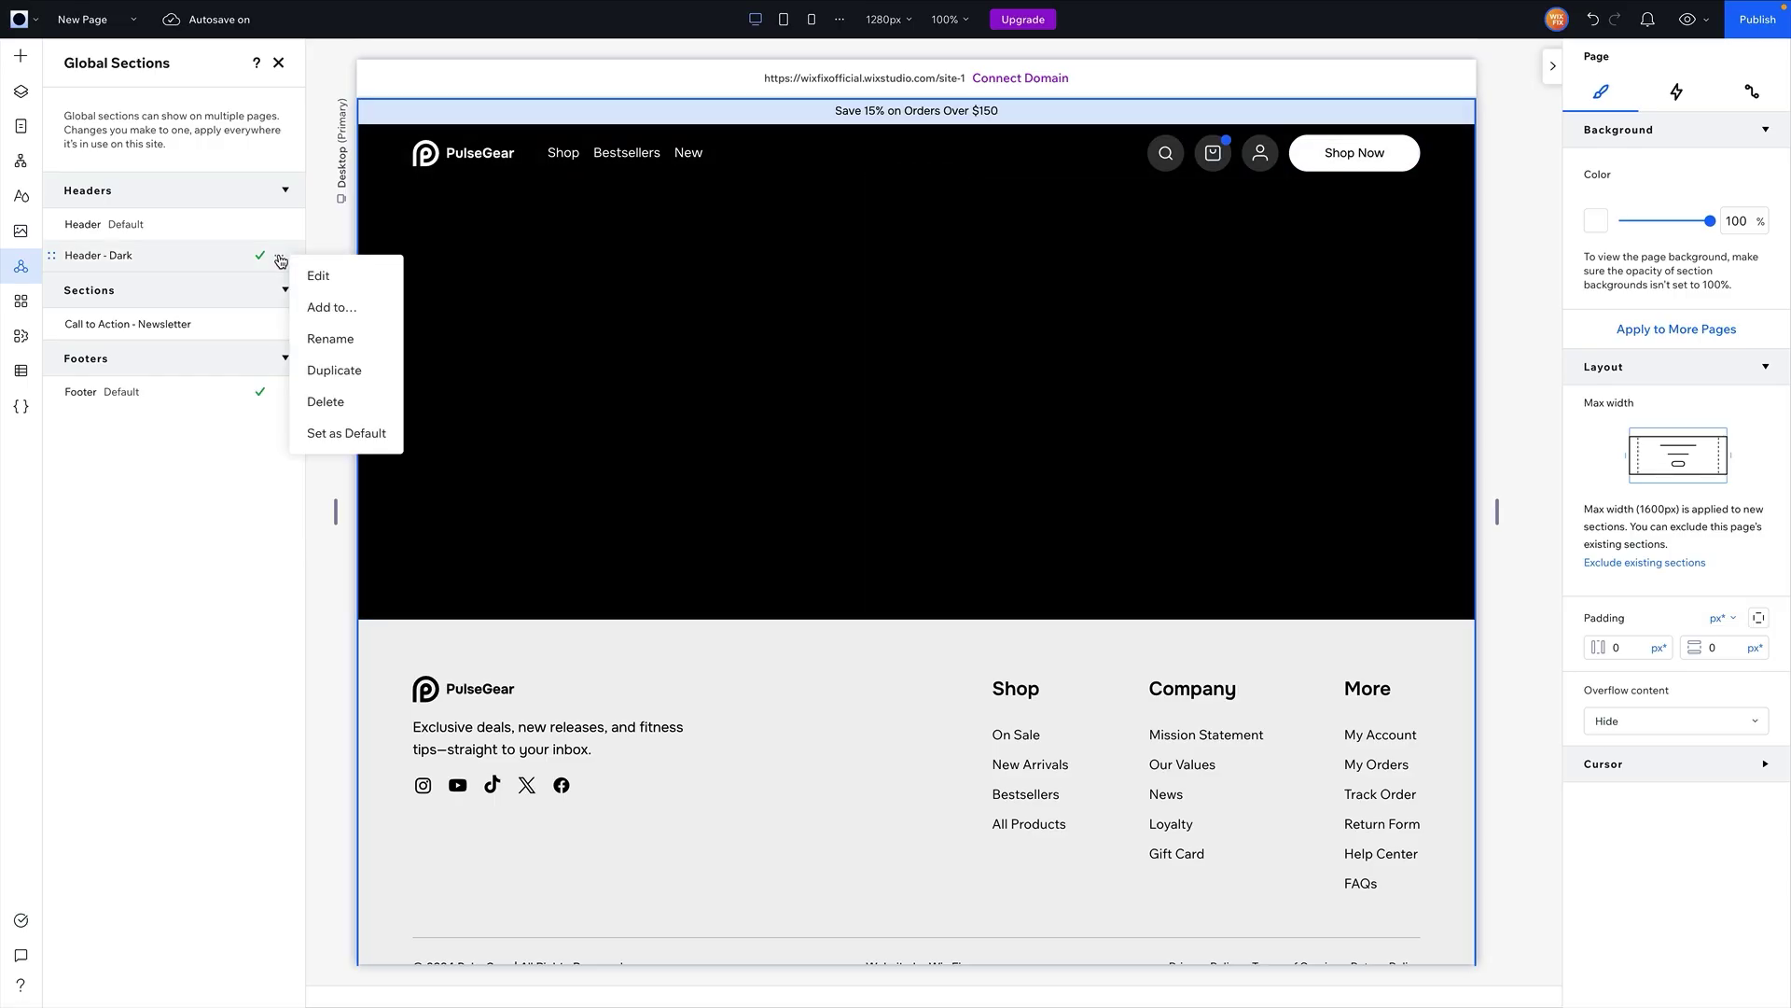
pyautogui.click(346, 433)
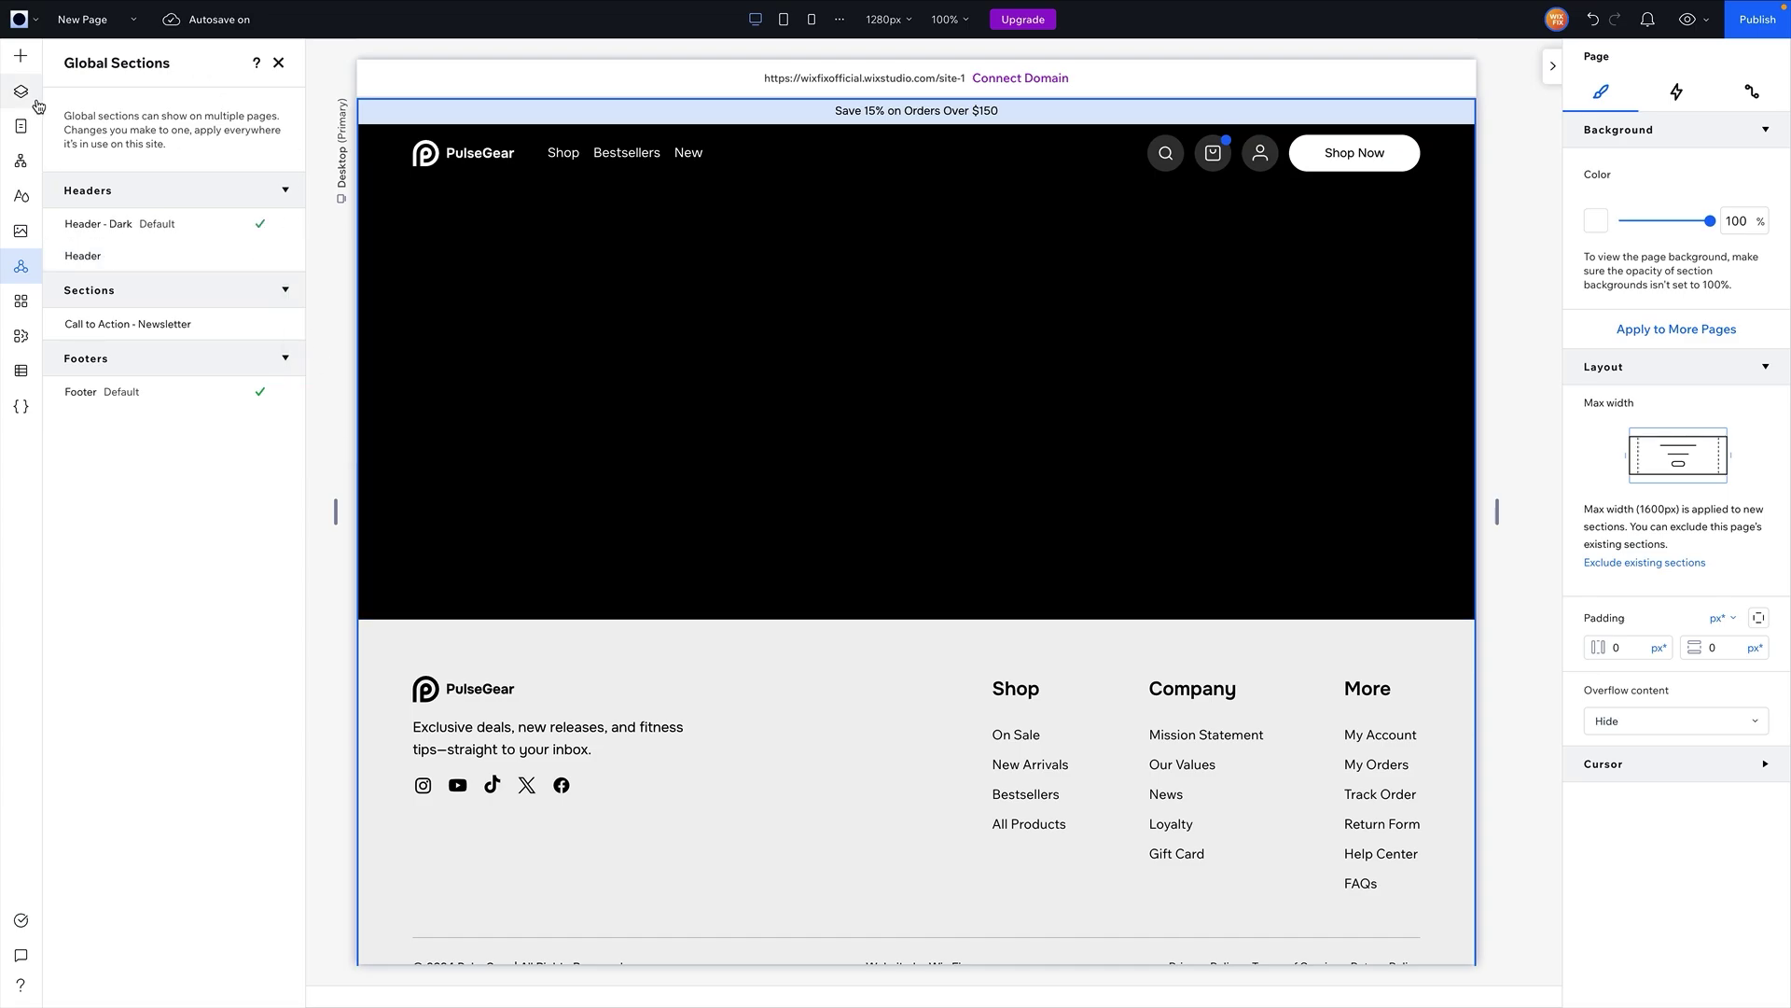
# - Add another blank page to the site's main pages with the default name New Page
pyautogui.click(21, 125)
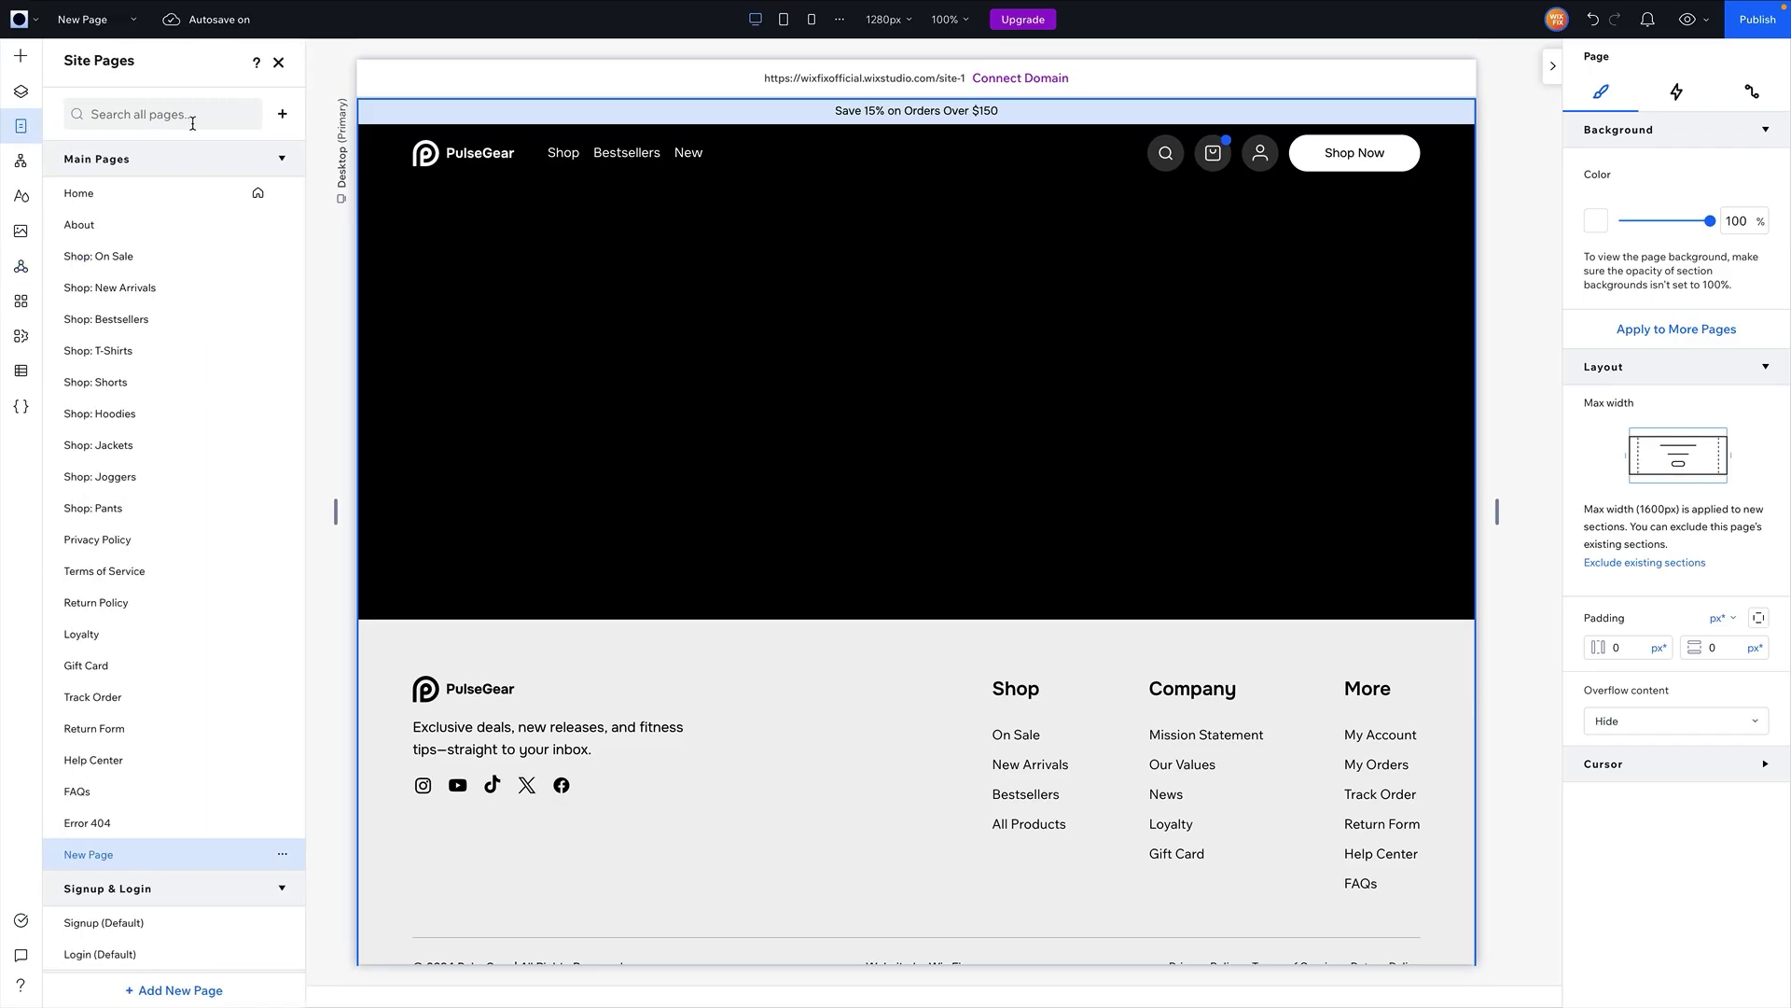
pyautogui.click(282, 113)
pyautogui.click(344, 187)
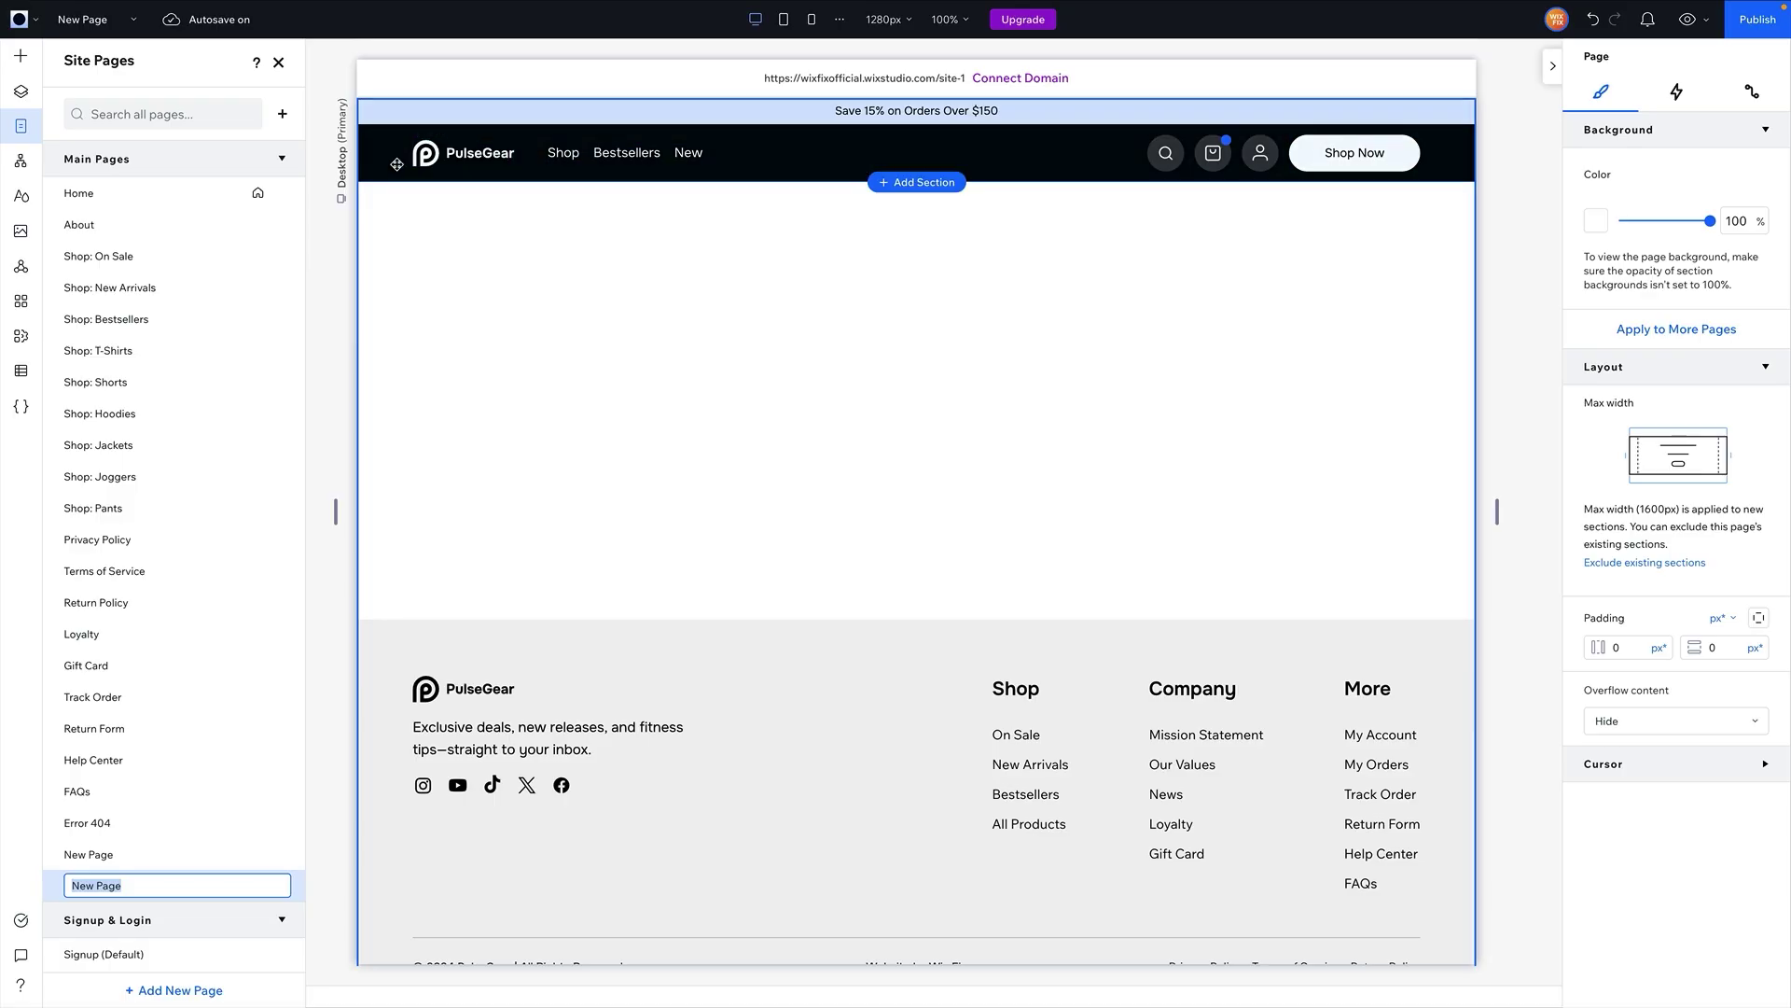
# - On the Home page, add the Header - Dark global header and remove the original Header
pyautogui.click(125, 203)
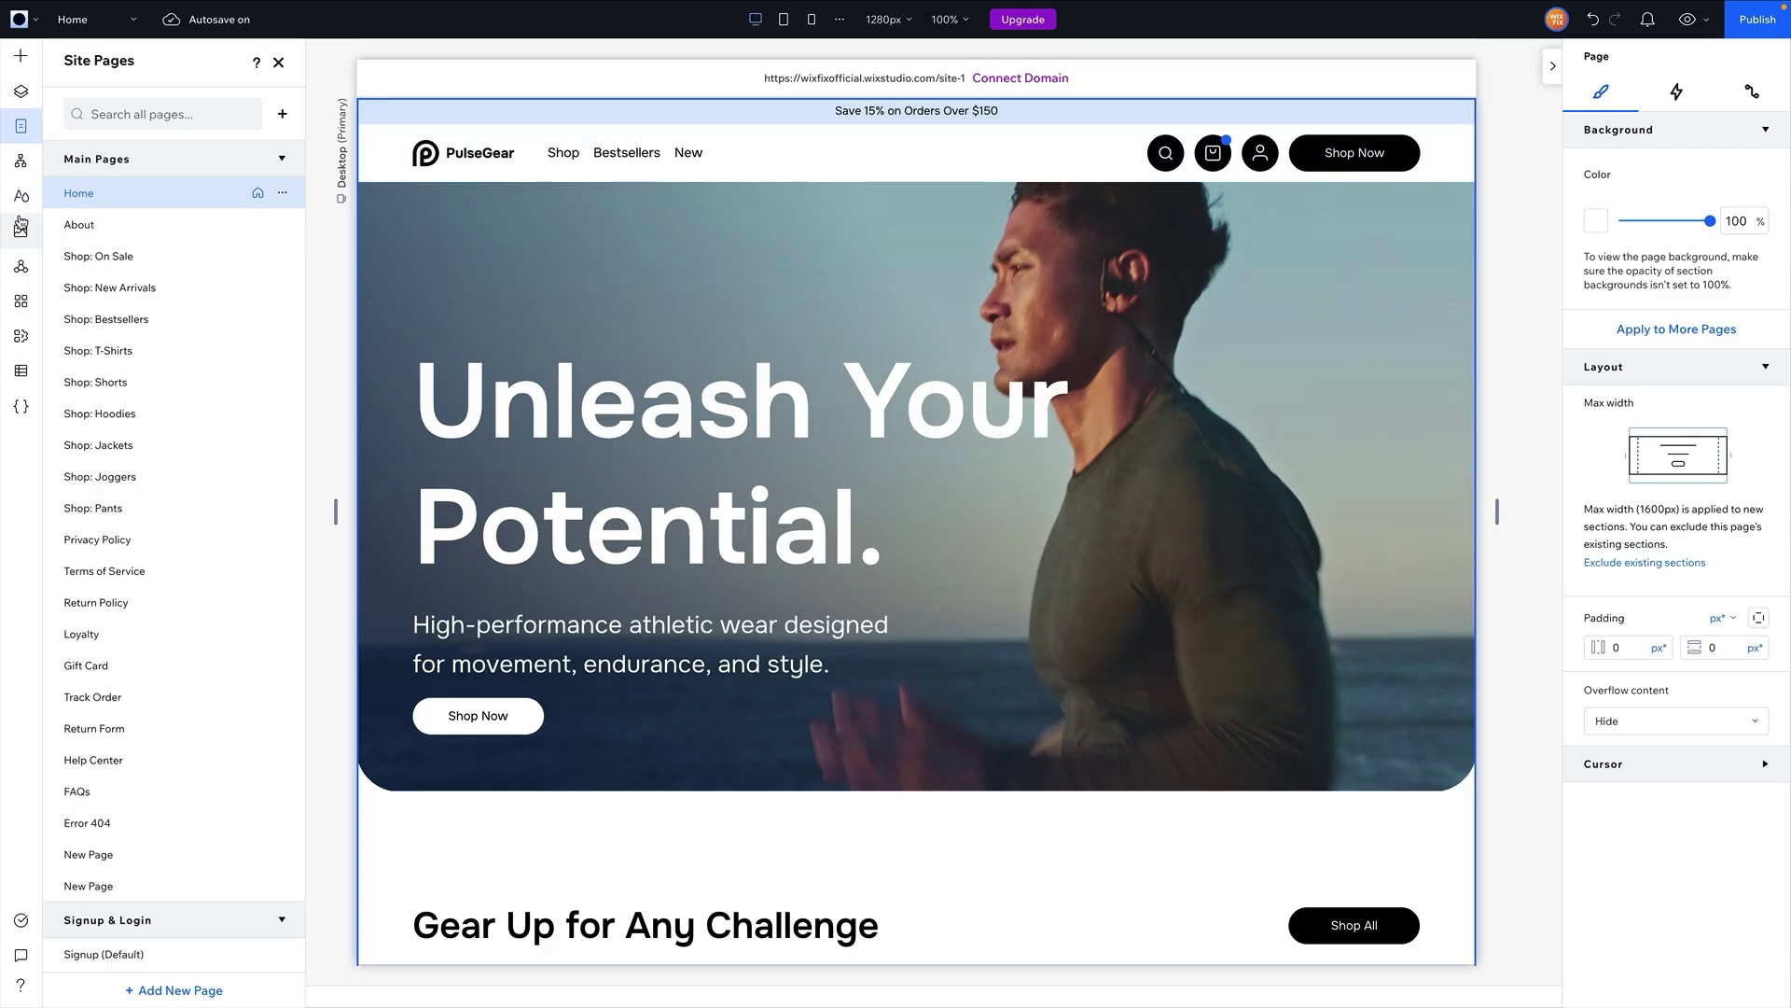
pyautogui.click(21, 266)
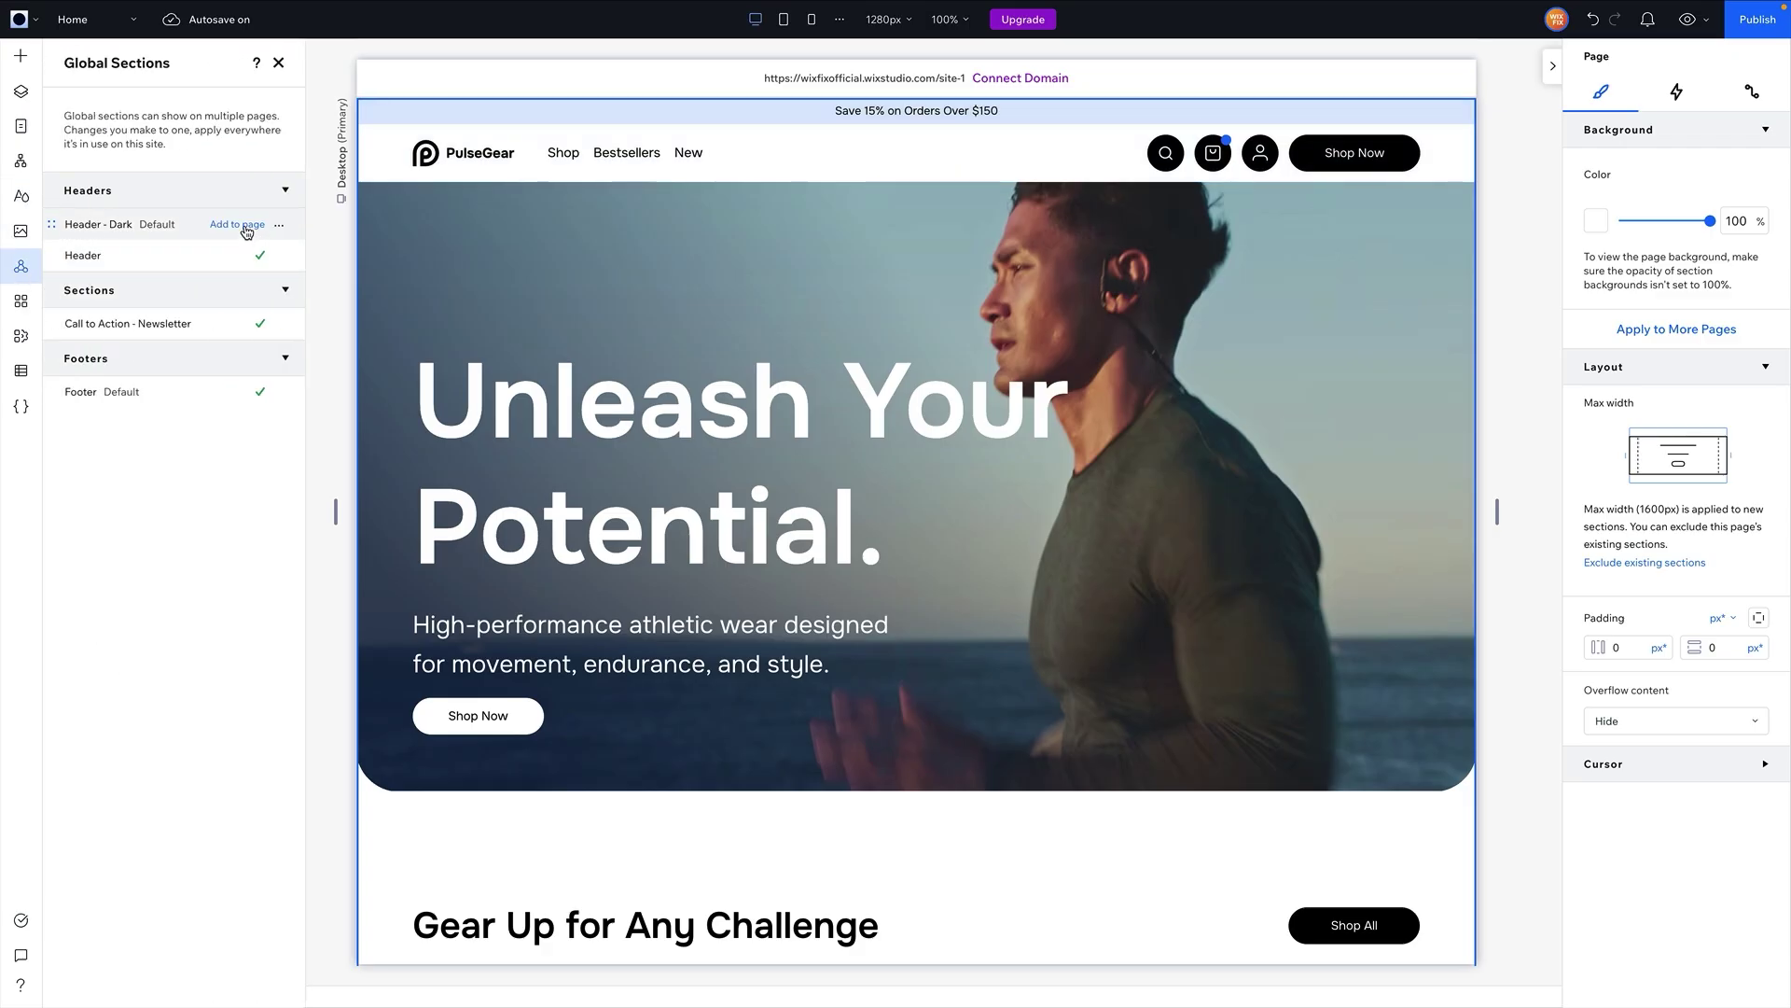
pyautogui.click(244, 225)
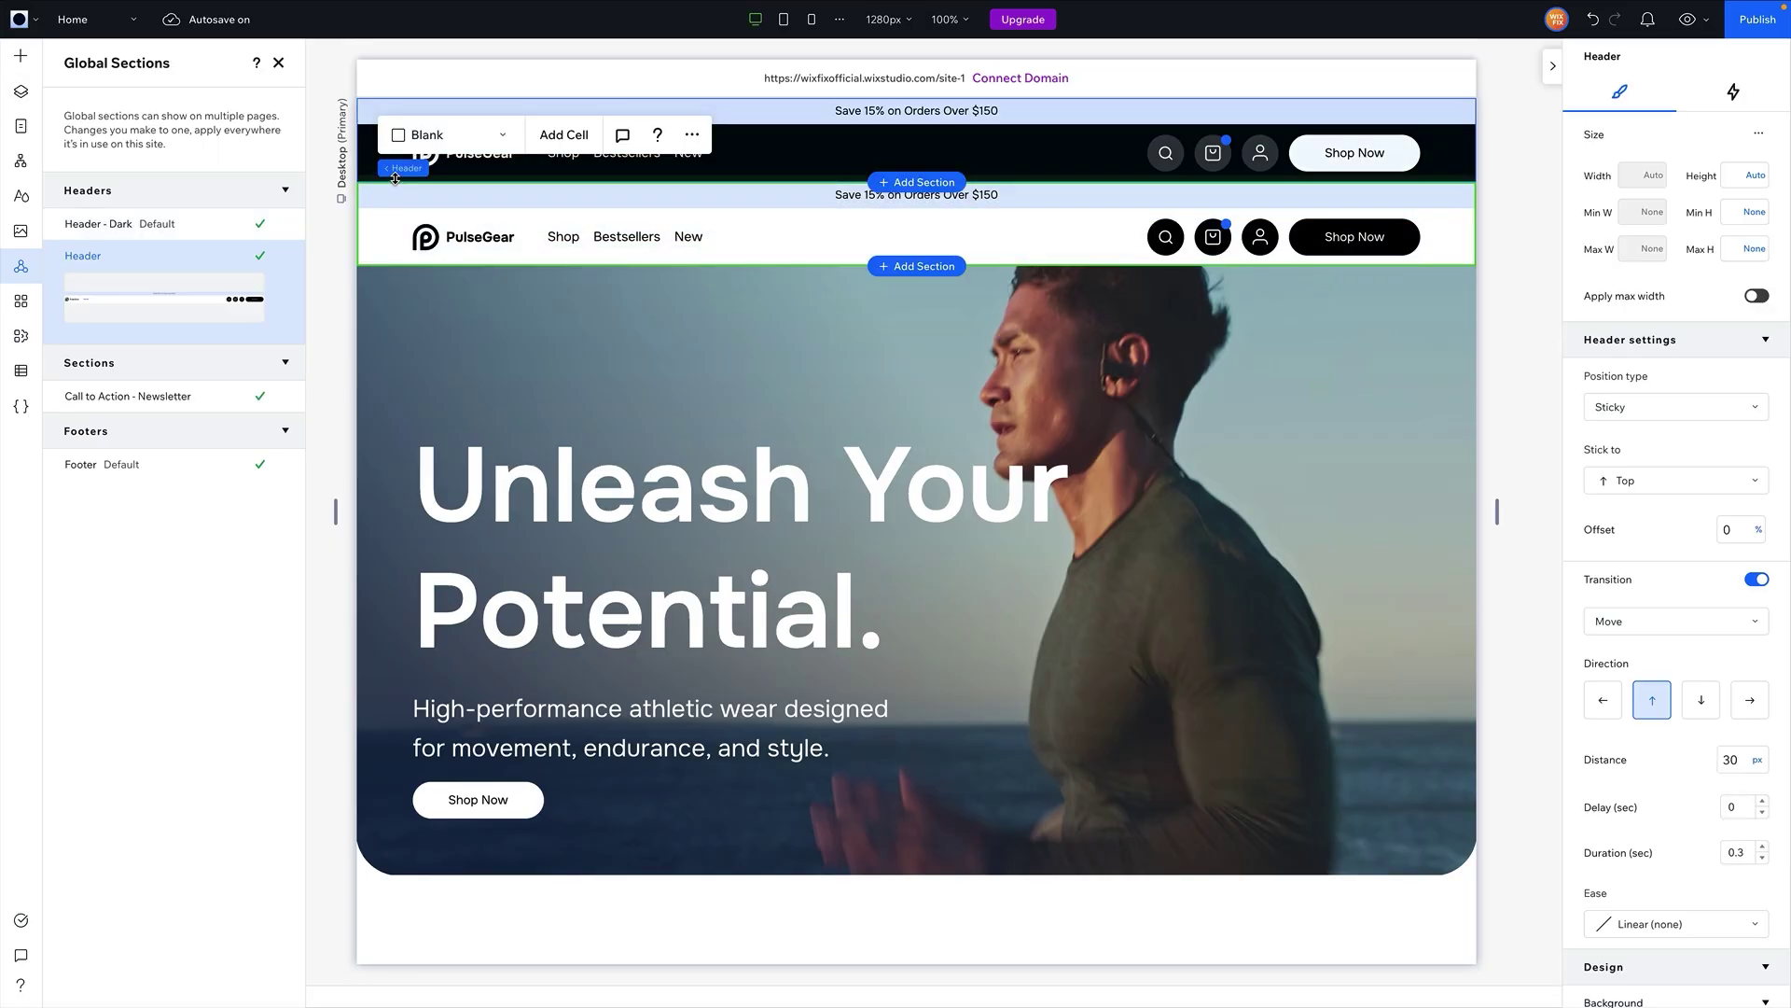
pyautogui.click(19, 93)
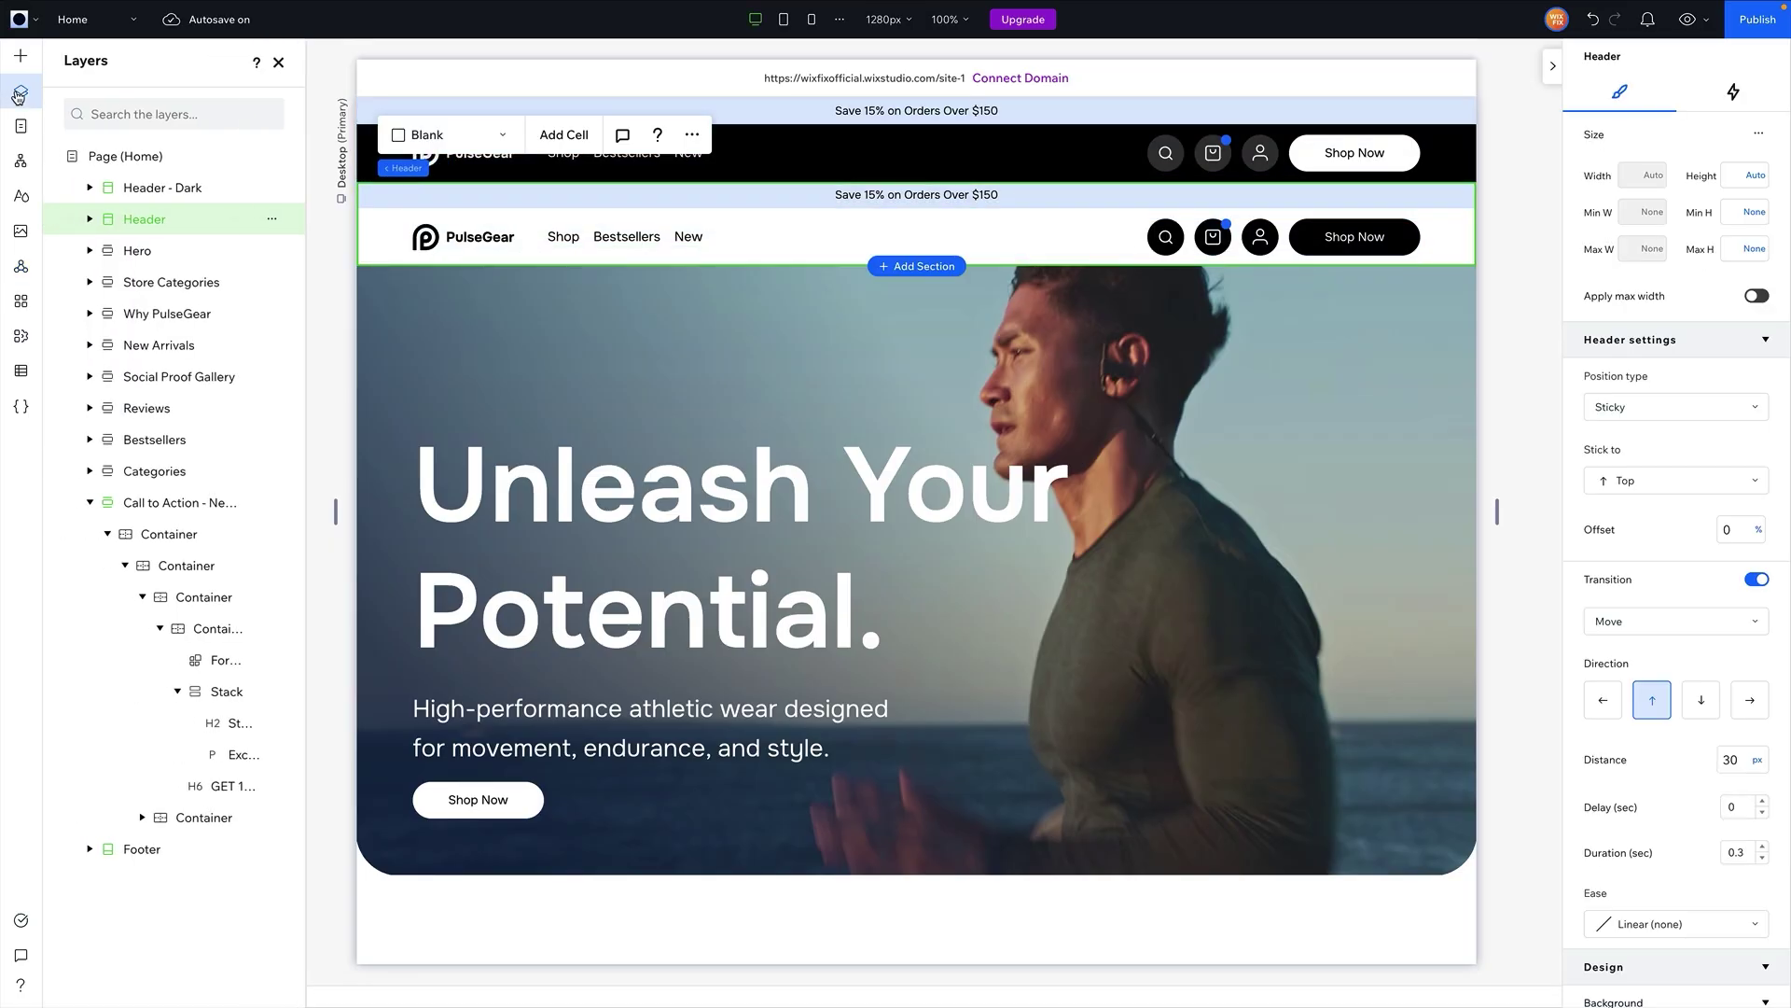
pyautogui.click(271, 220)
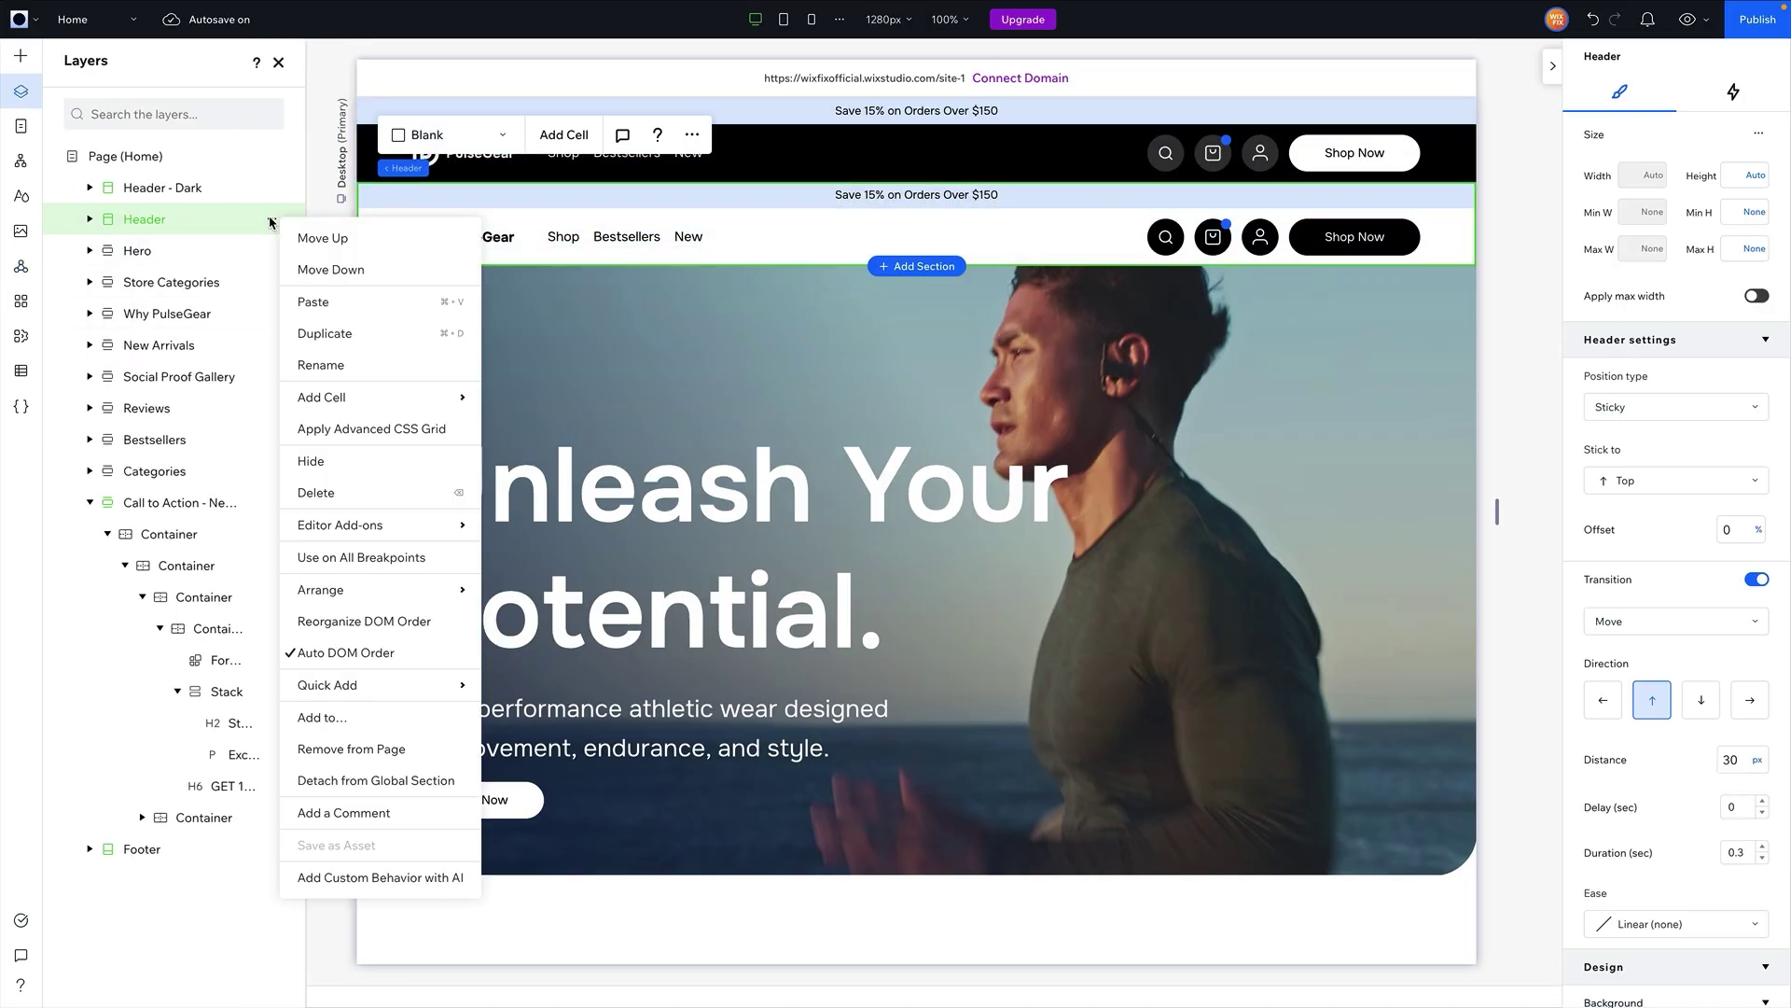
pyautogui.click(371, 749)
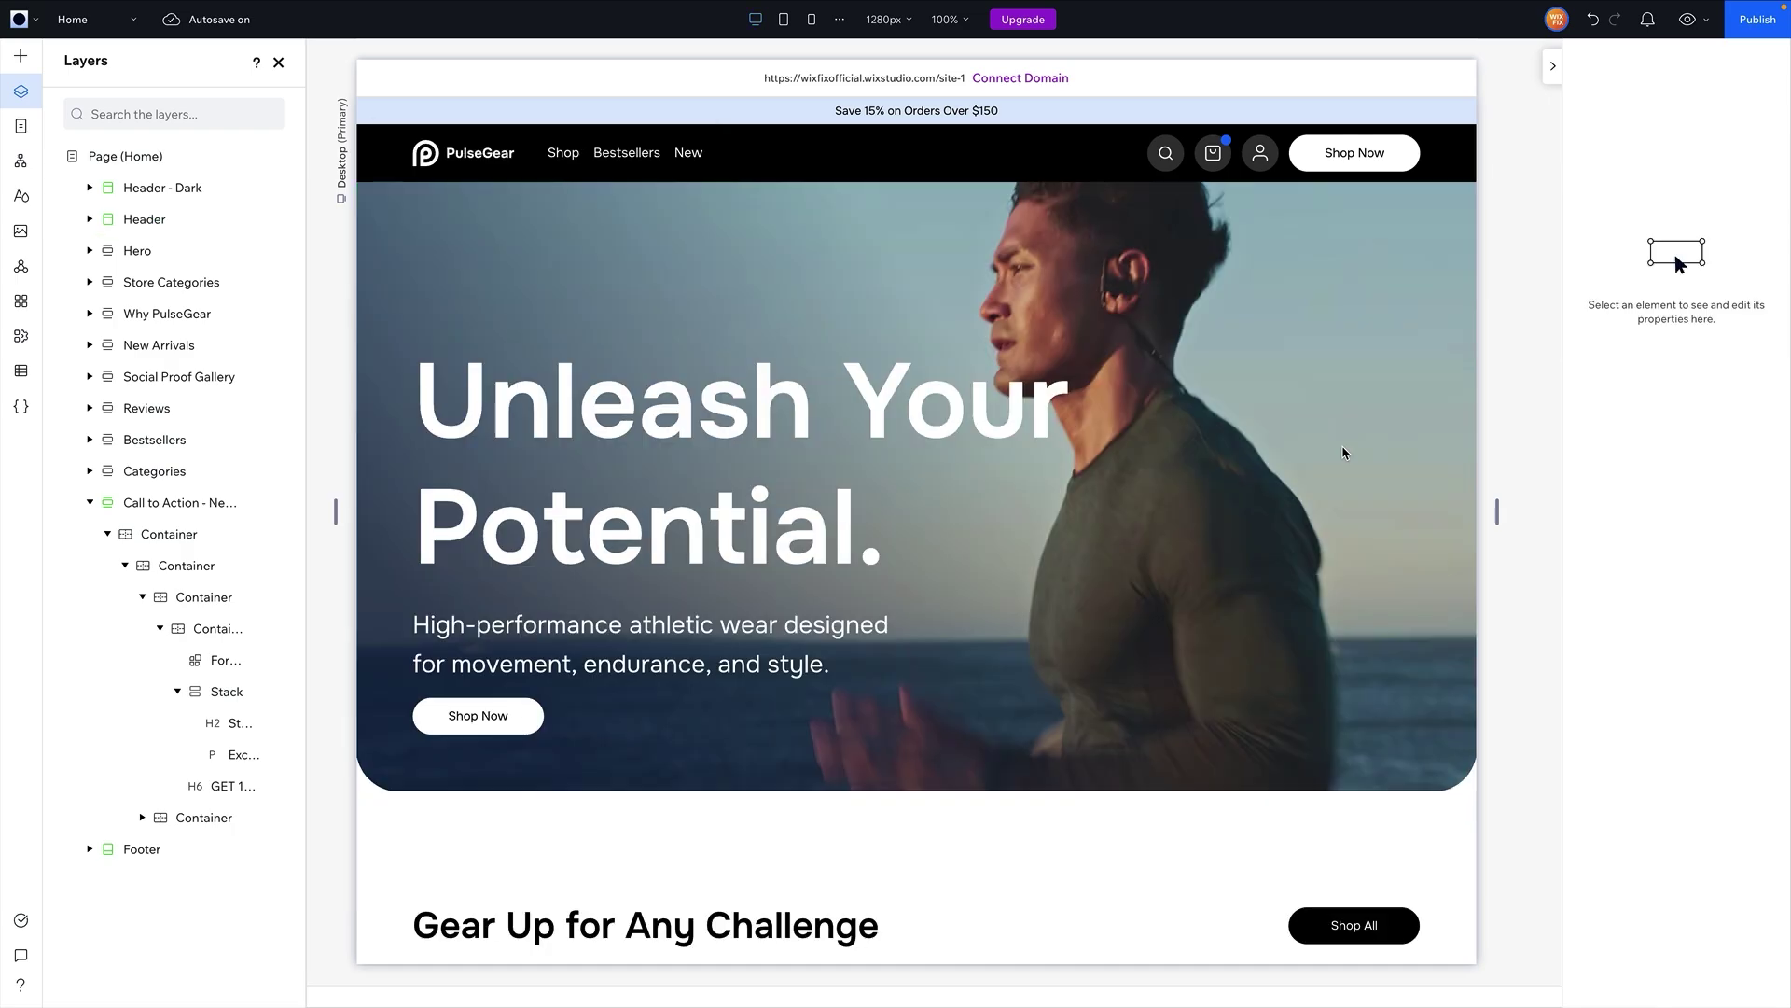
pyautogui.click(1509, 258)
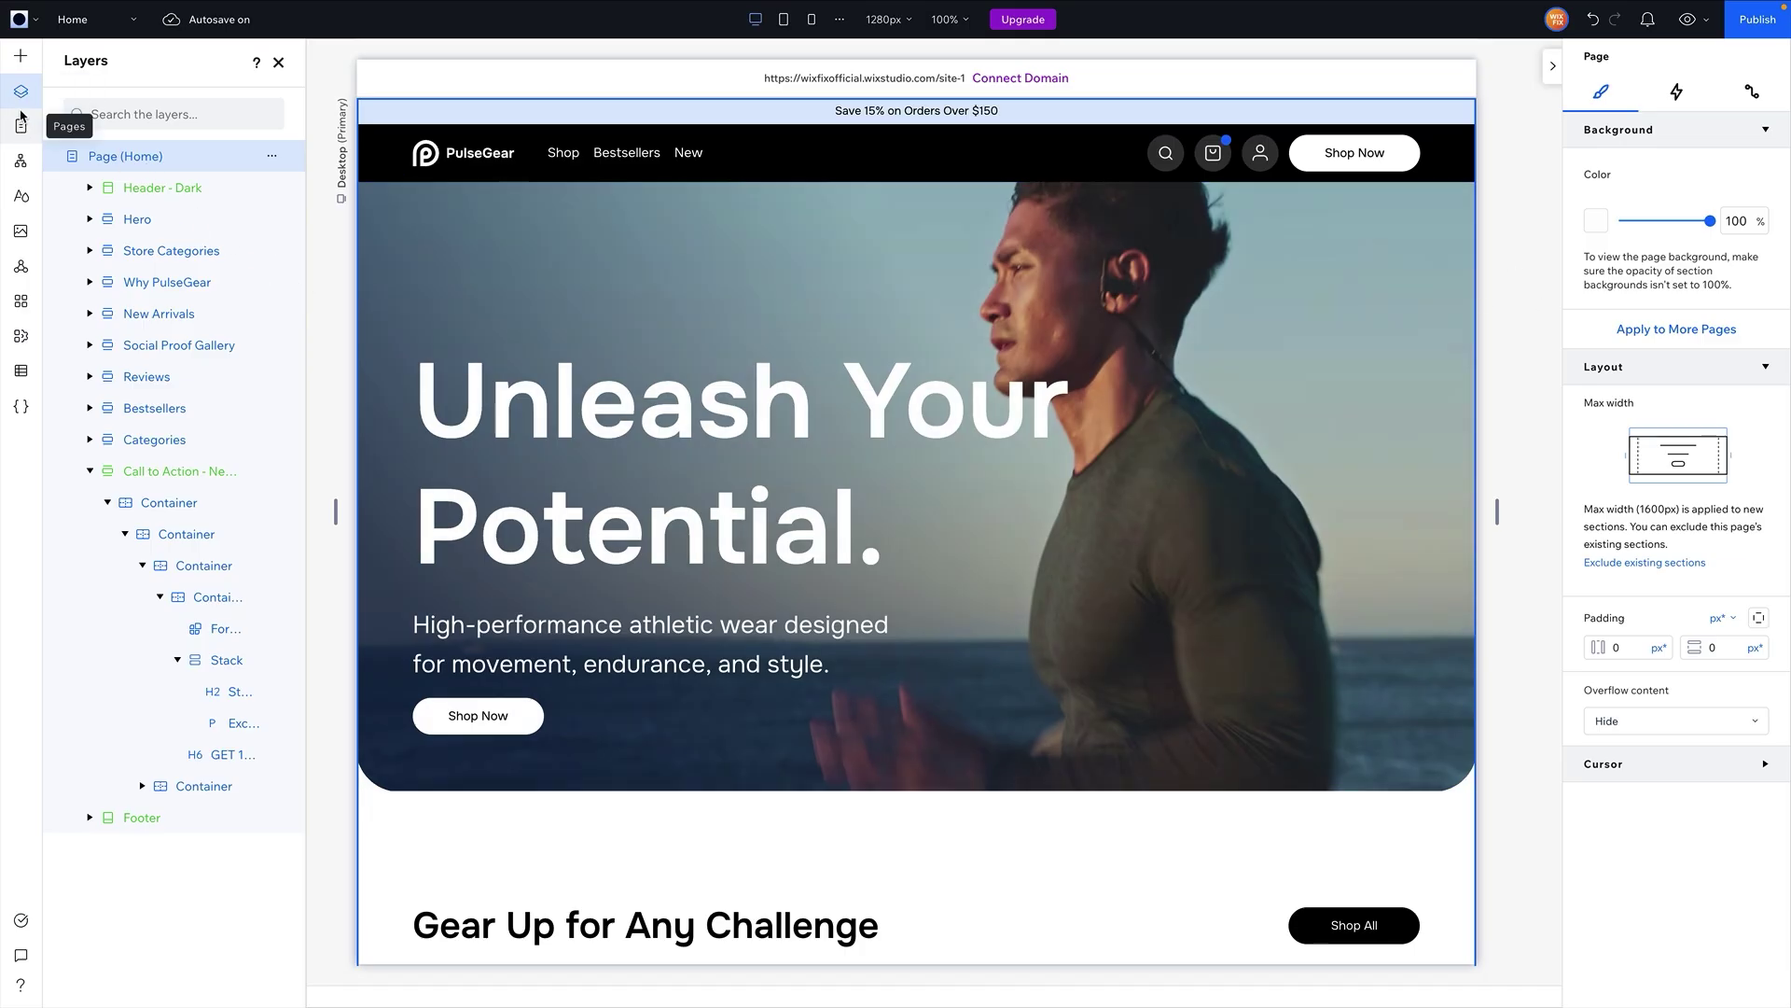
# - Review the list of pages Header - Dark can be added to, trying several page selections without applying them
pyautogui.click(21, 268)
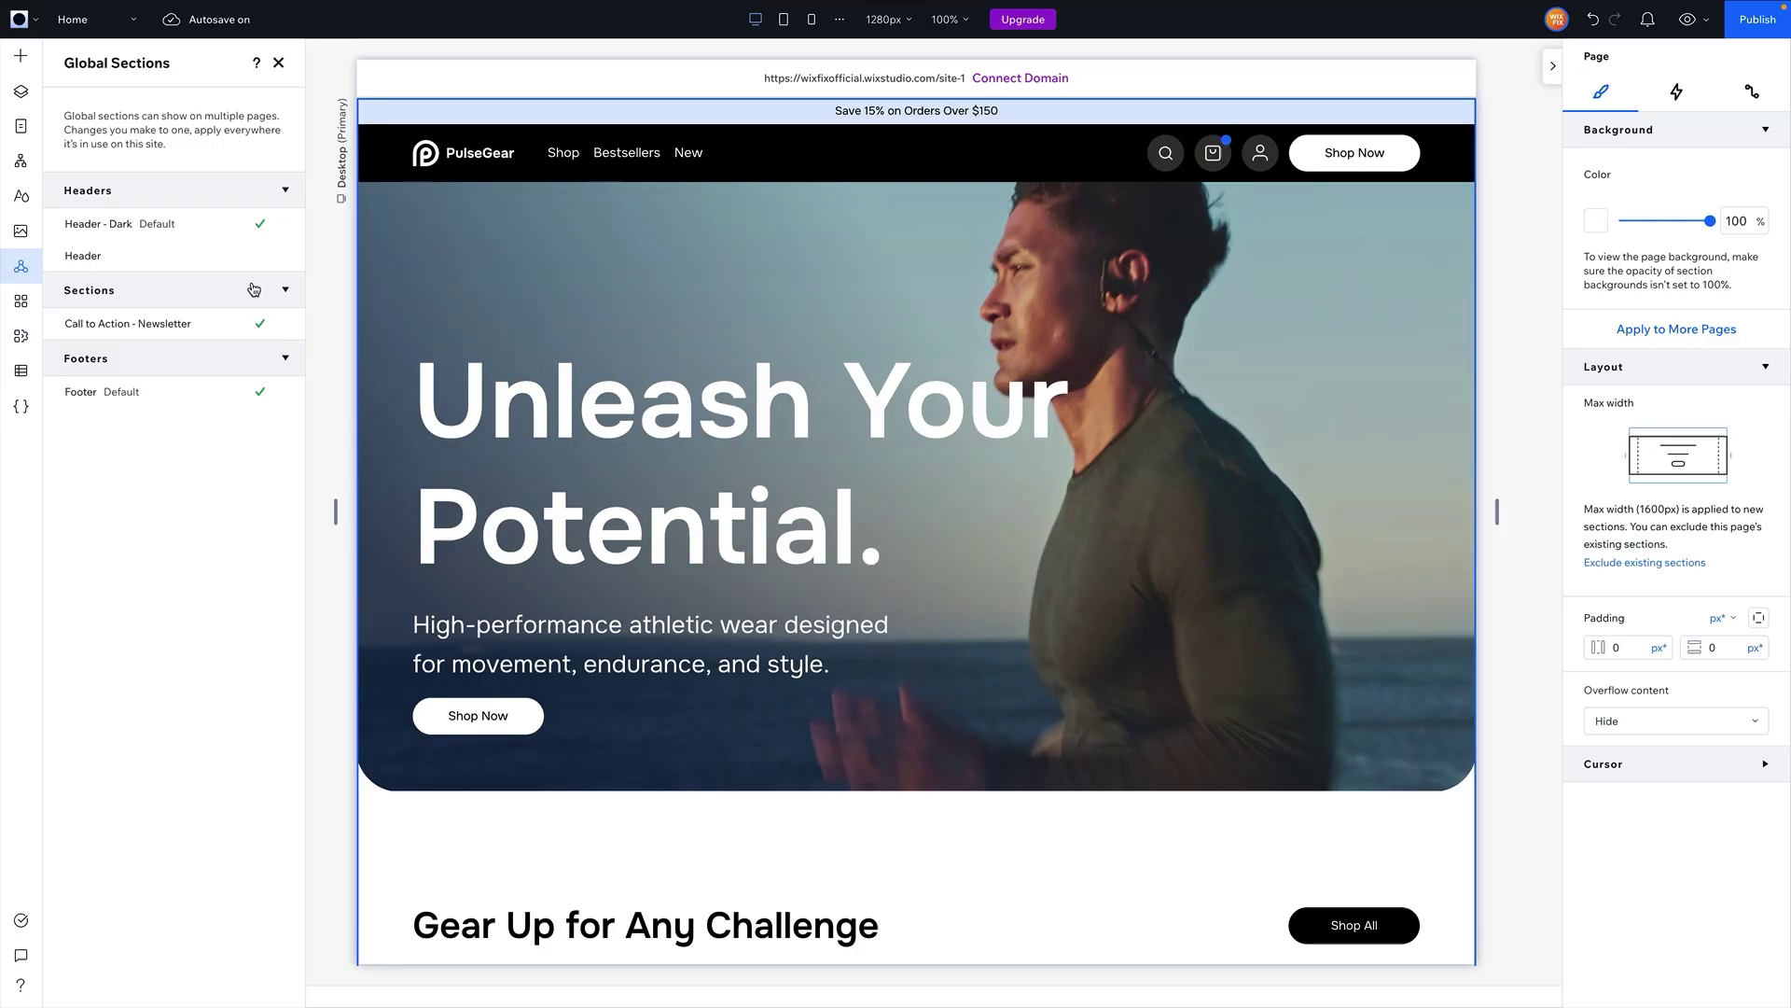
pyautogui.click(279, 224)
pyautogui.click(327, 279)
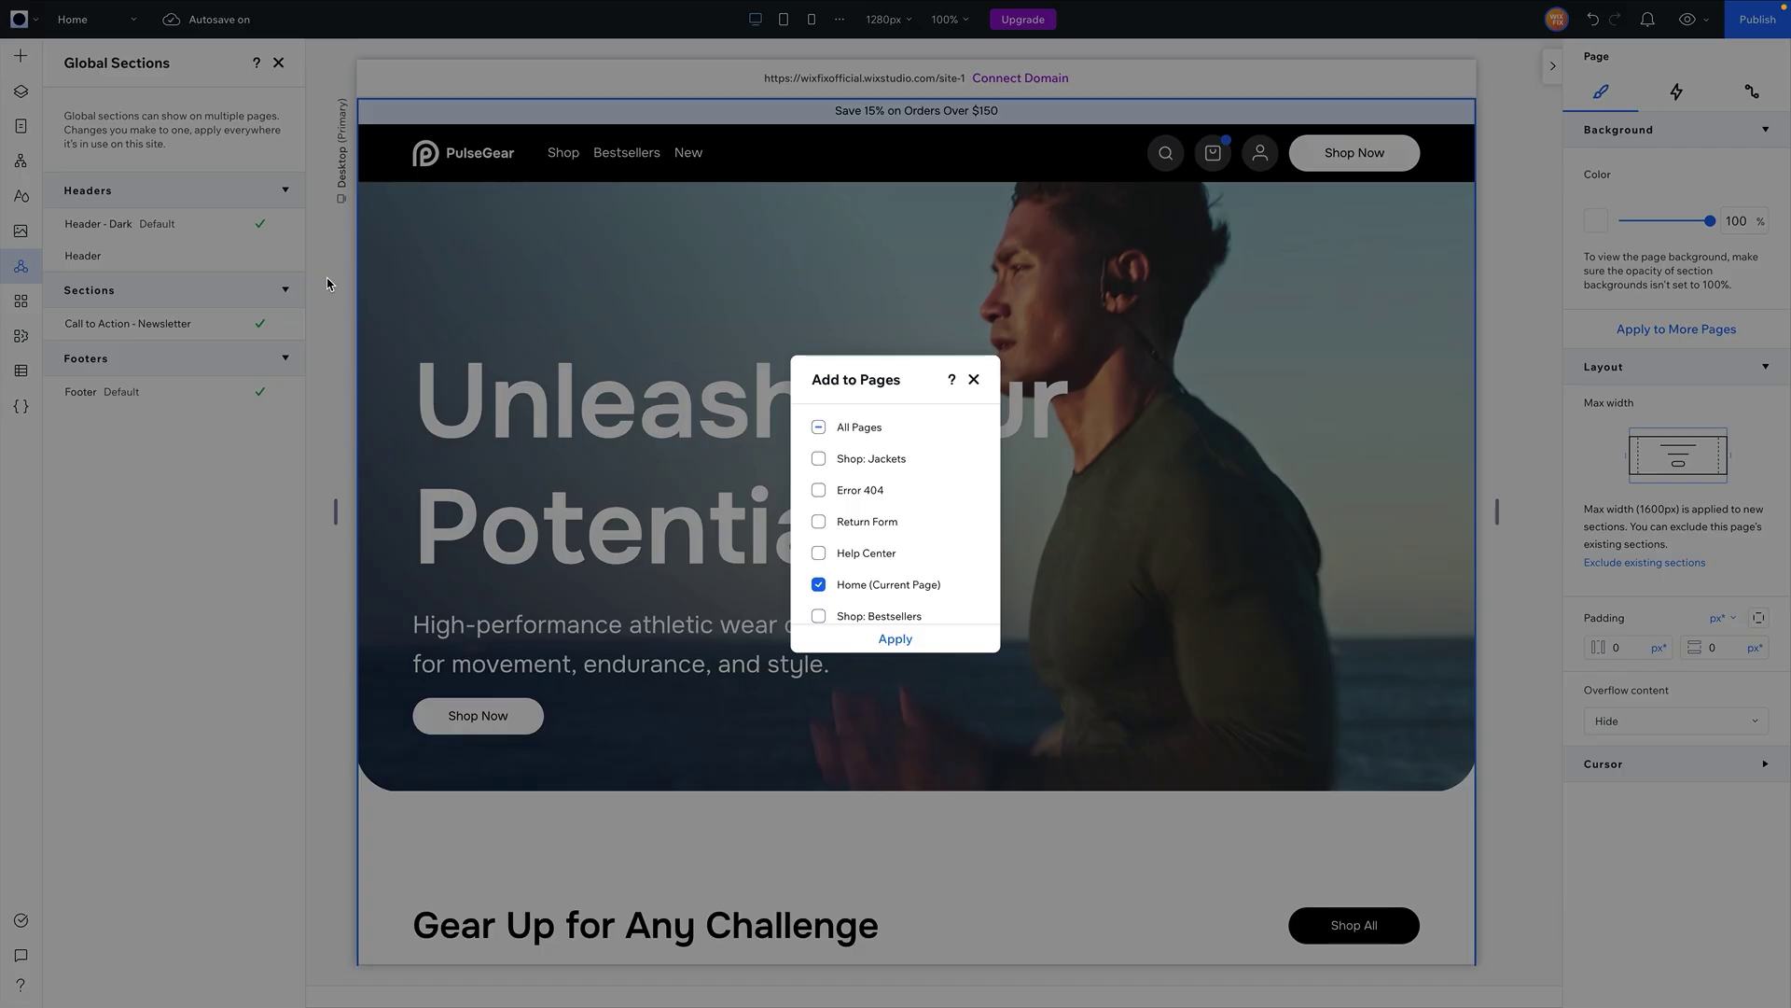
pyautogui.click(860, 492)
pyautogui.click(860, 530)
pyautogui.click(856, 555)
pyautogui.click(856, 495)
pyautogui.click(855, 525)
pyautogui.scroll(-2, 863, 587)
pyautogui.click(858, 461)
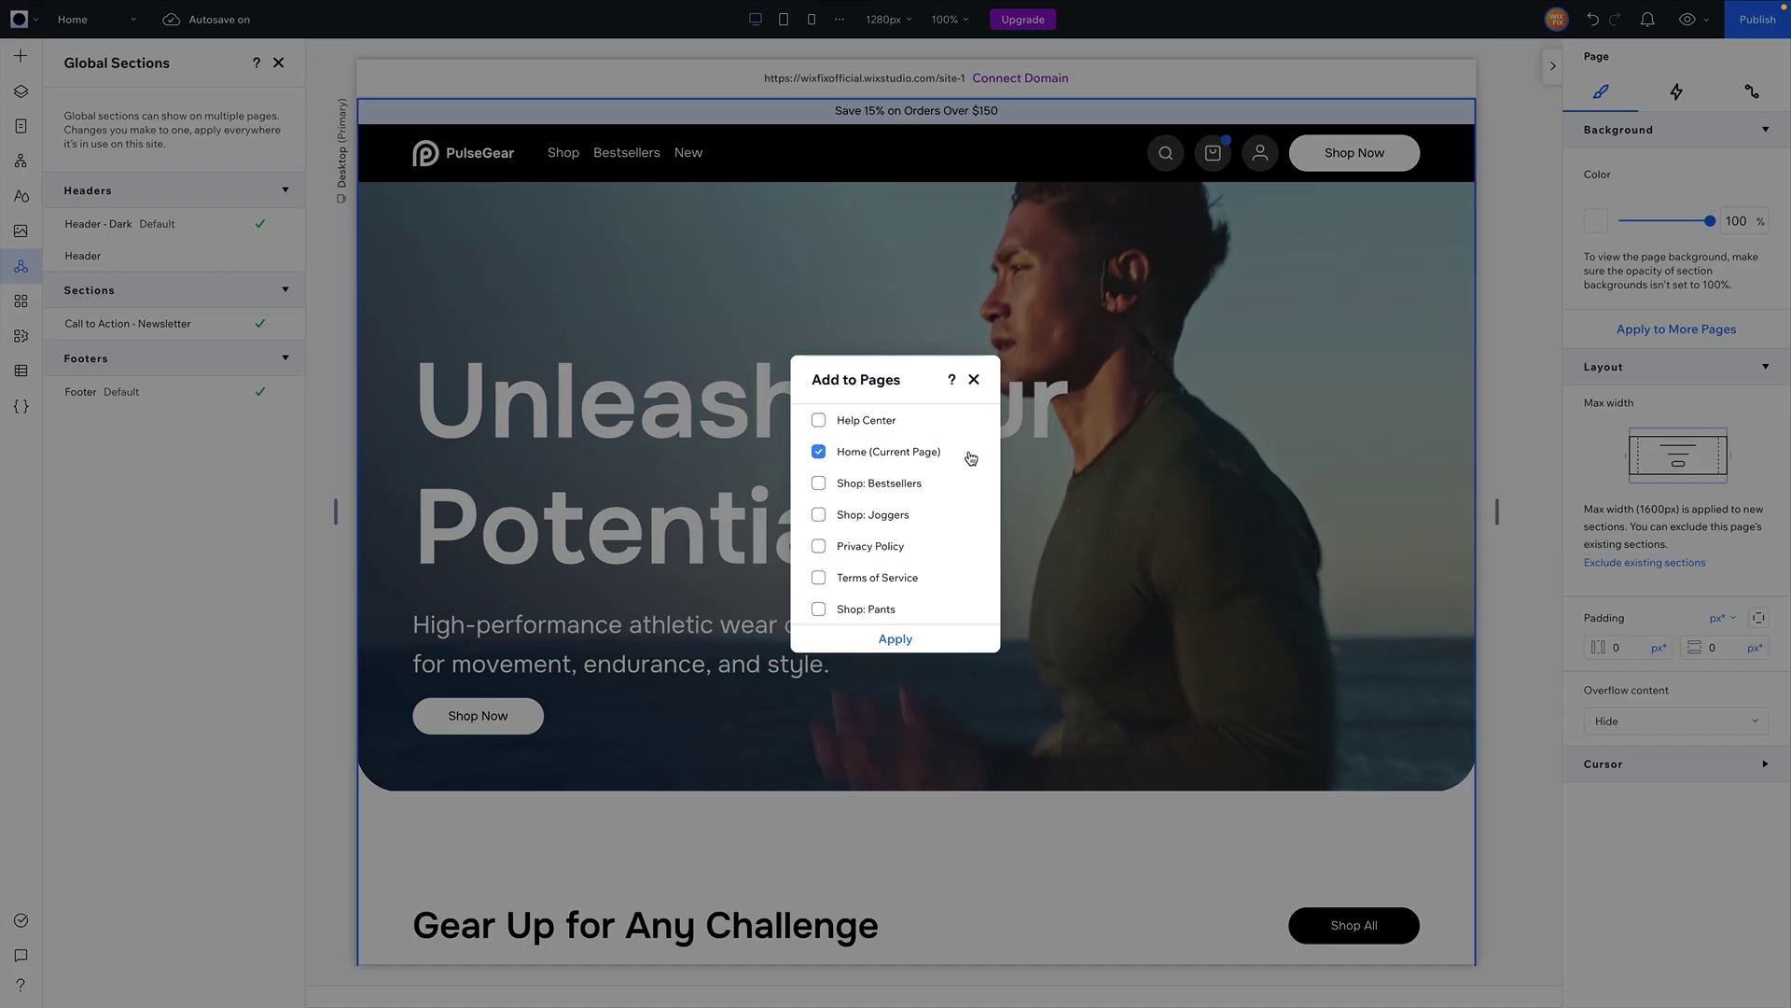
pyautogui.click(974, 380)
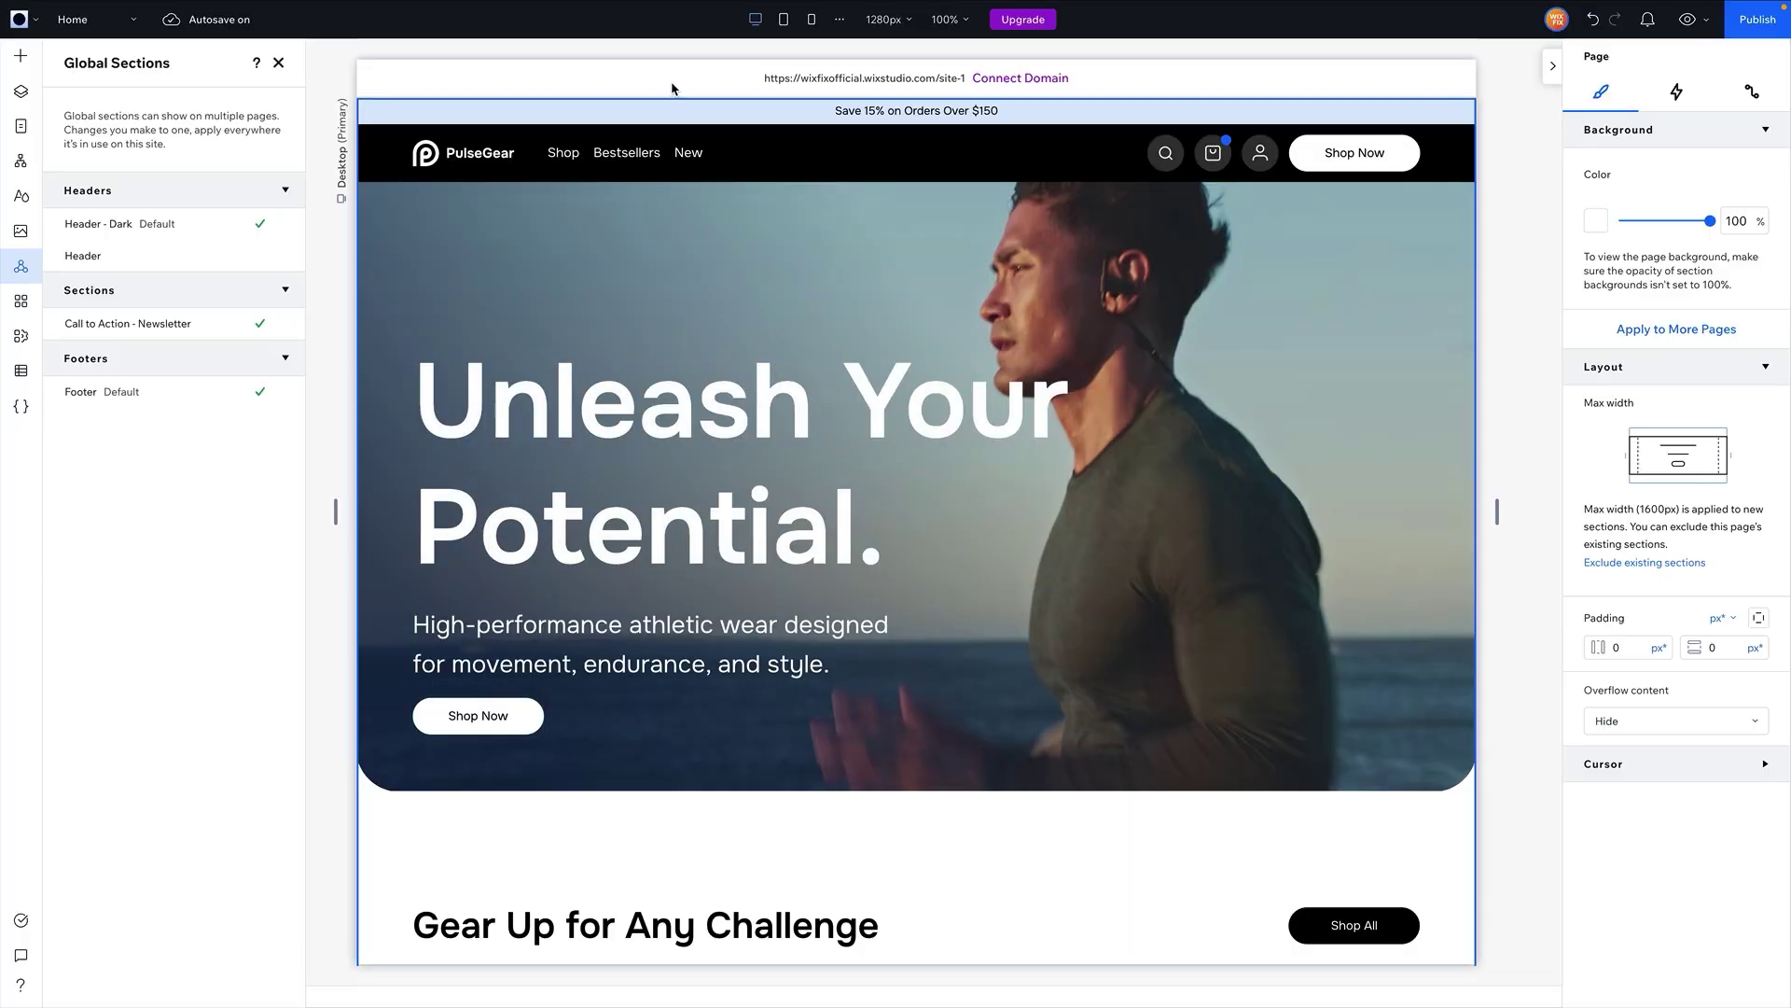
# - Add a 1280 px breakpoint to the dark header on the Home page
pyautogui.click(765, 244)
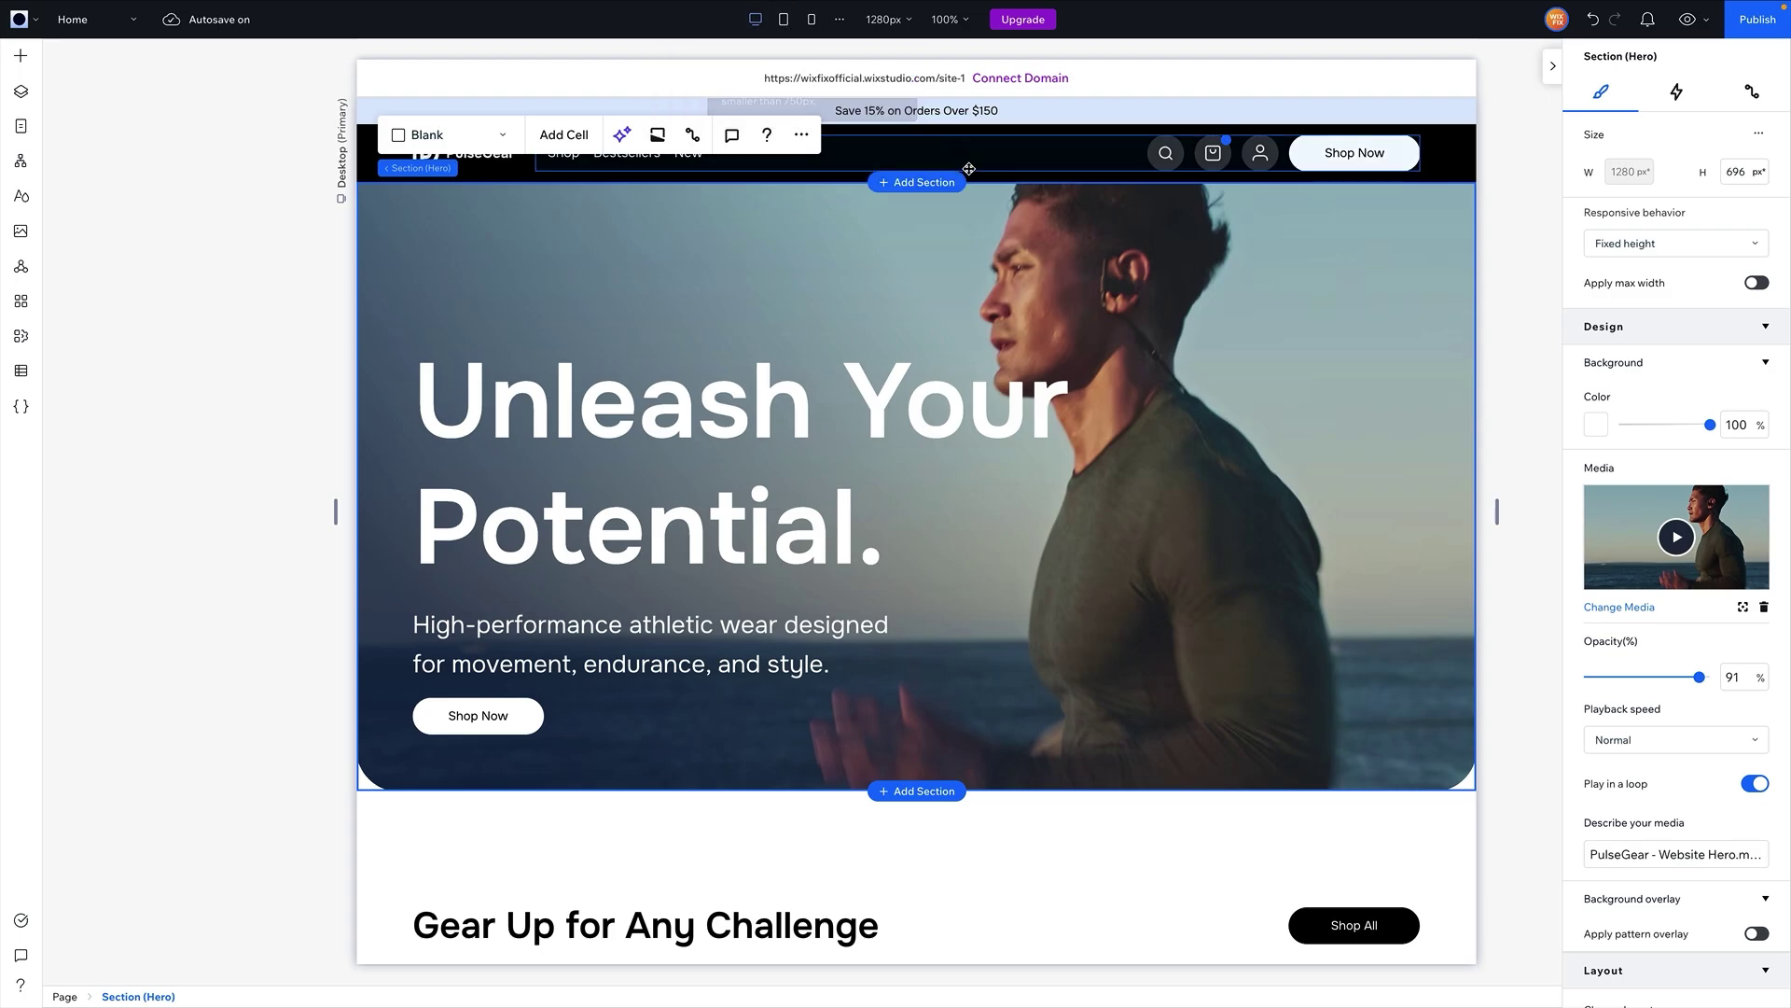
pyautogui.click(1462, 167)
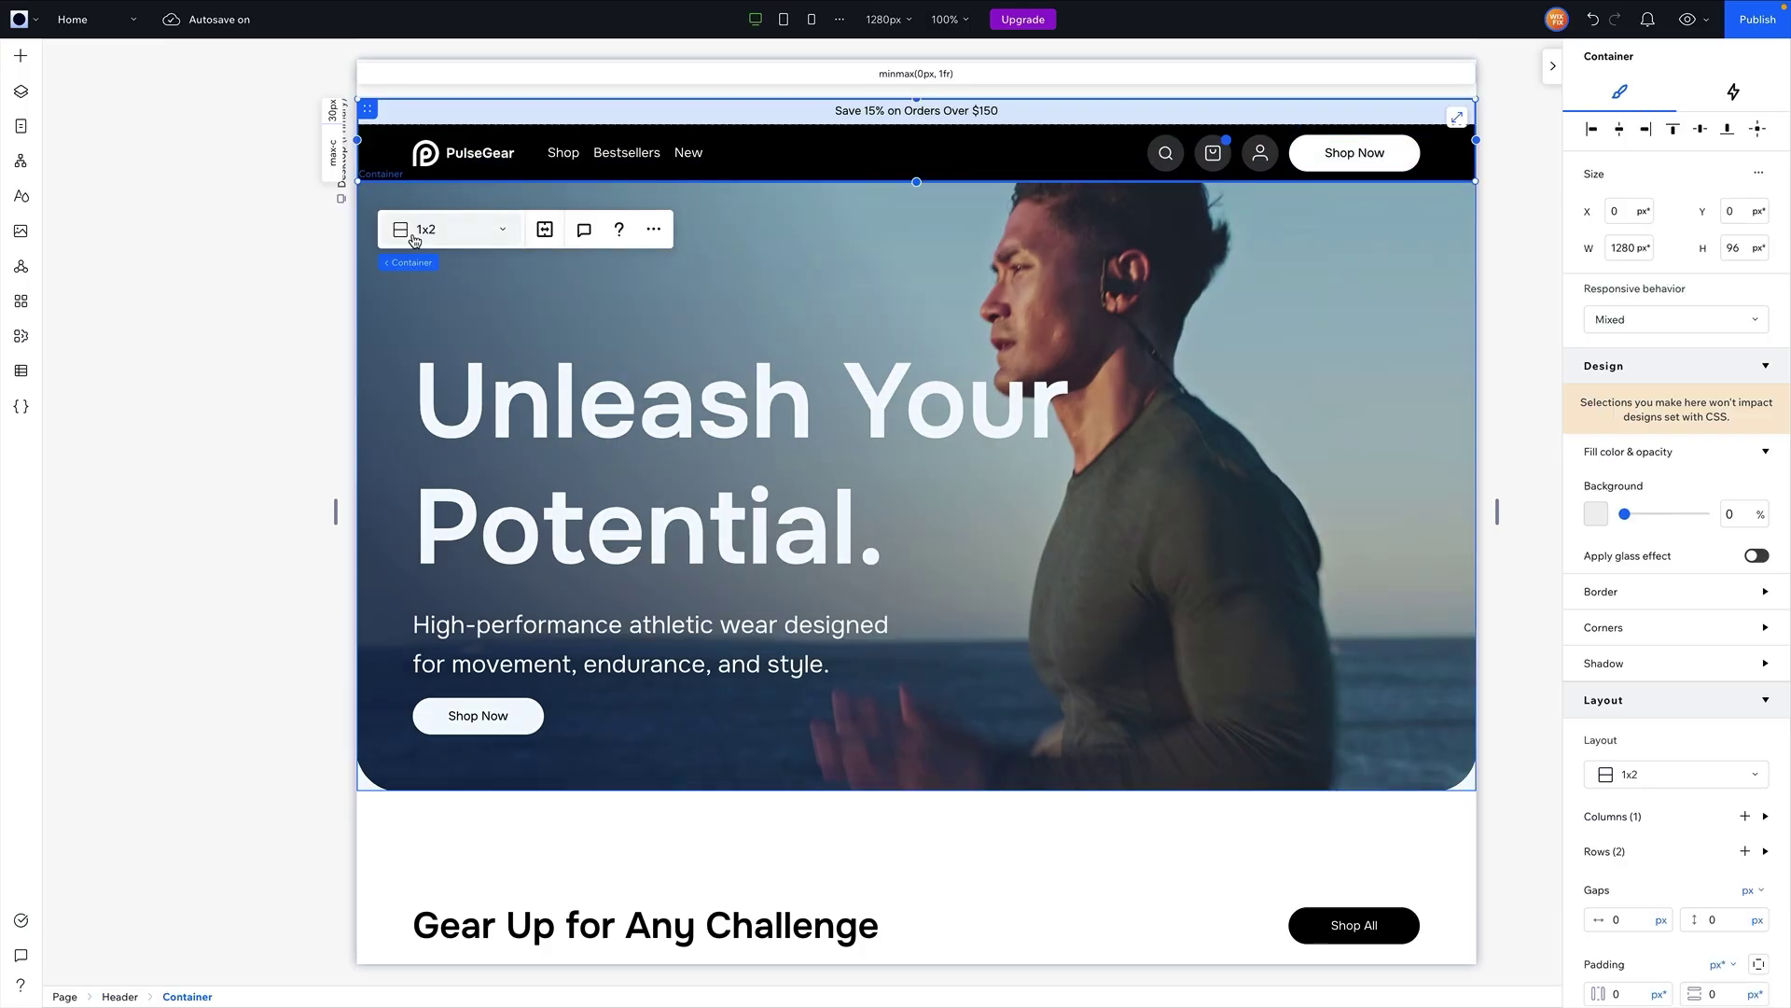
pyautogui.click(399, 262)
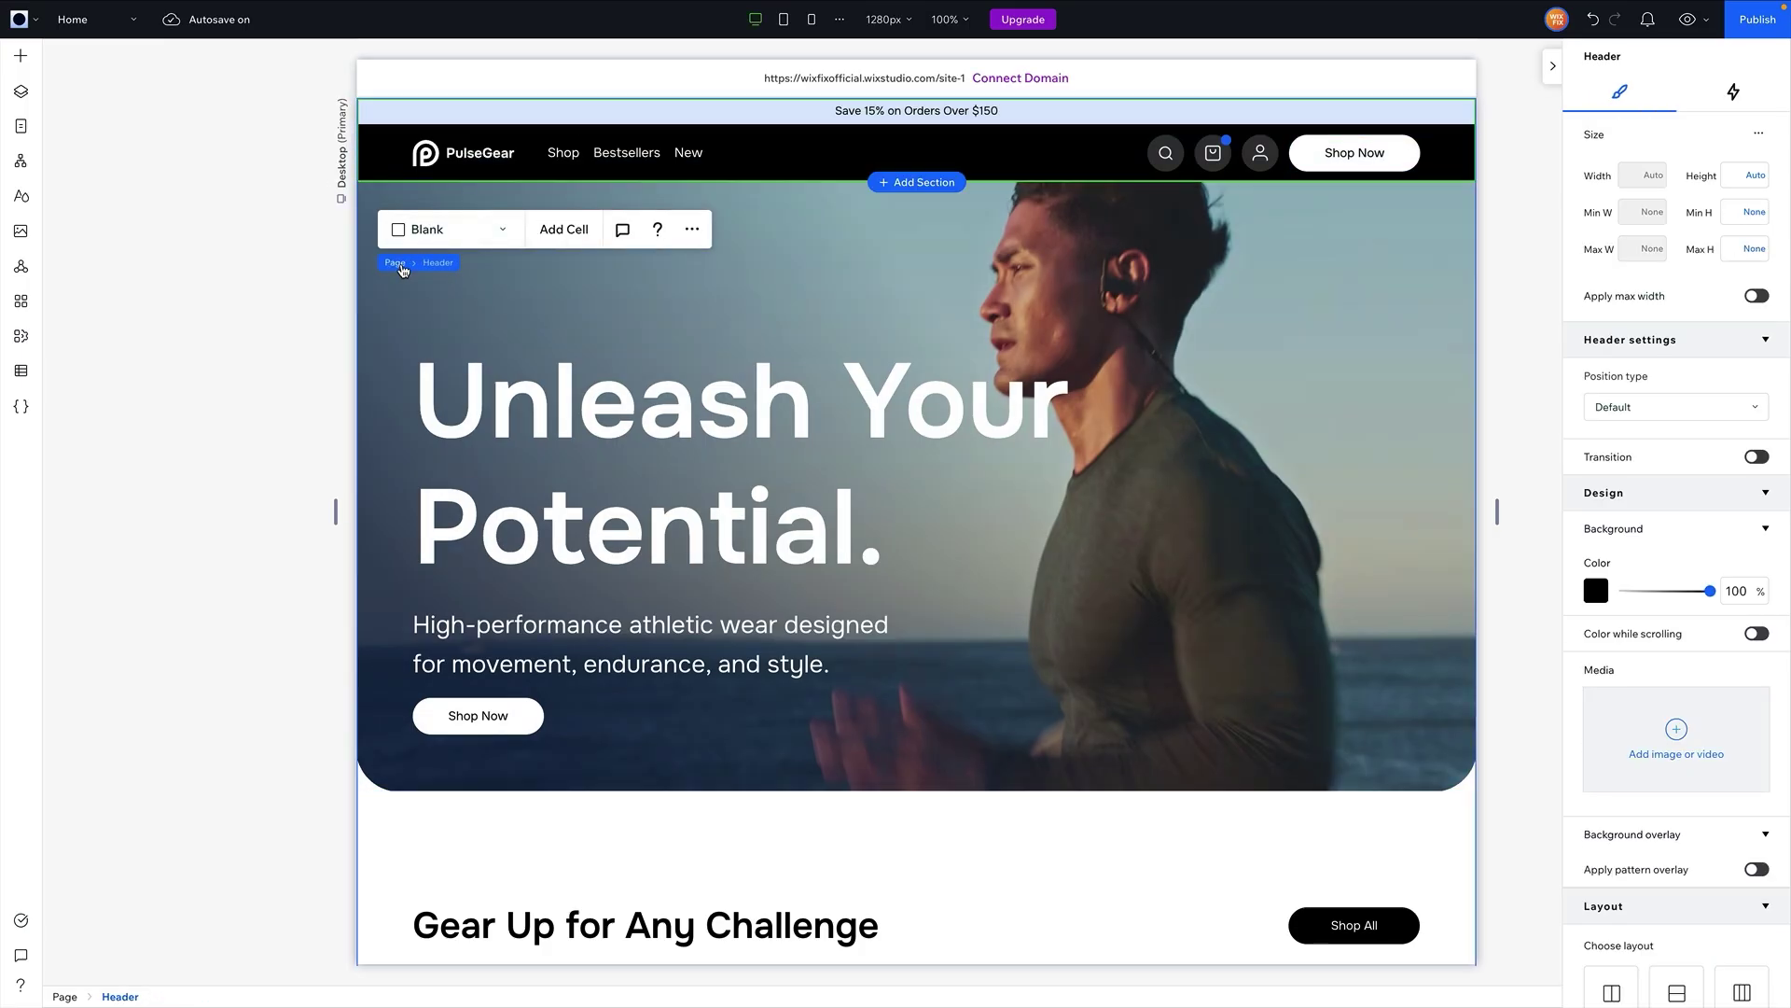
pyautogui.click(844, 28)
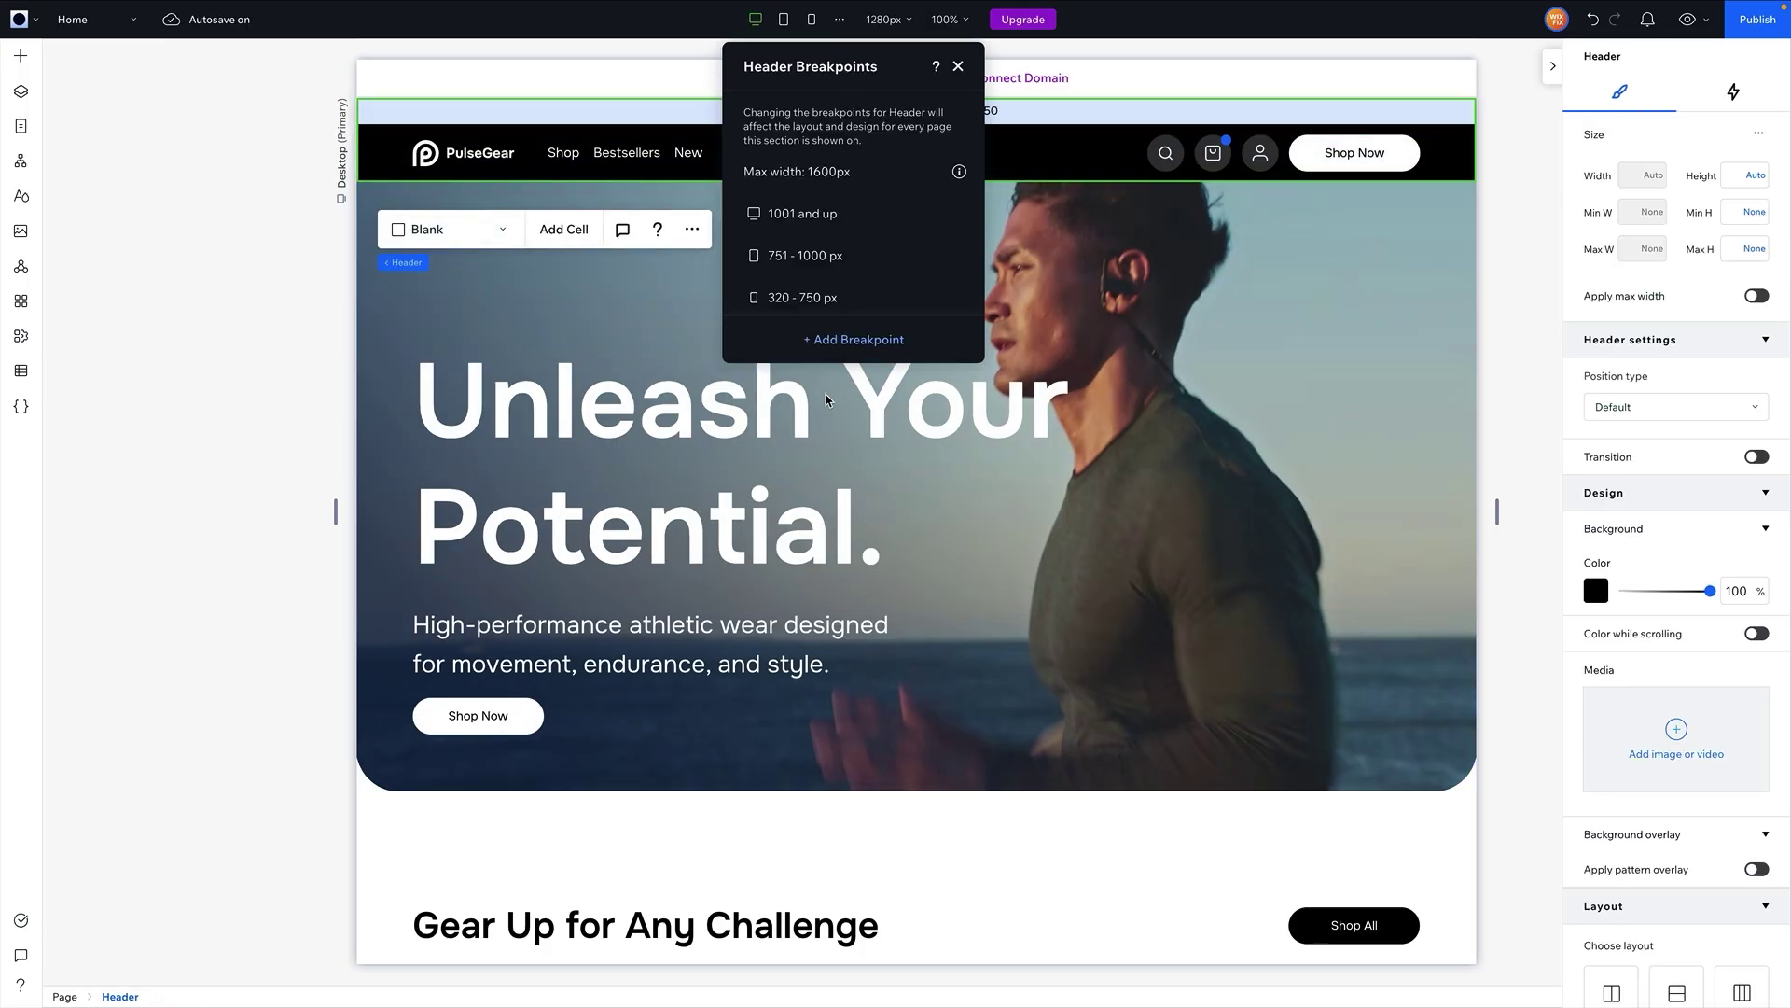
pyautogui.click(831, 348)
pyautogui.write('1280')
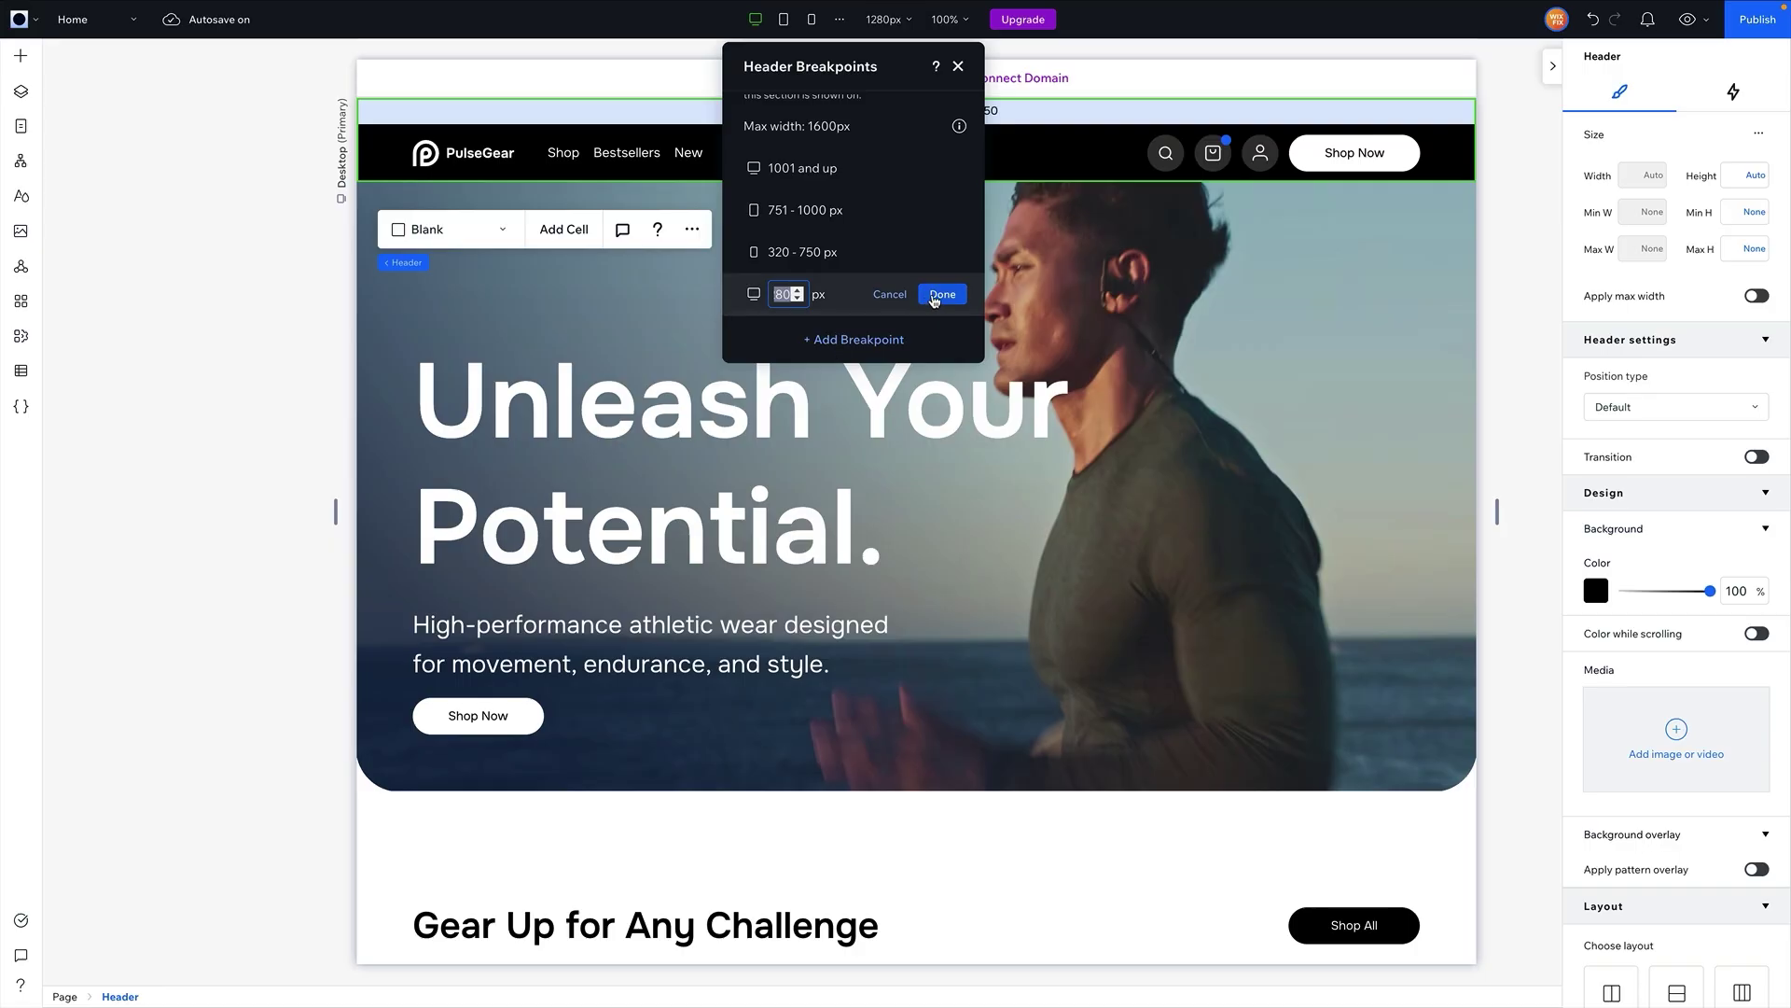
pyautogui.click(937, 294)
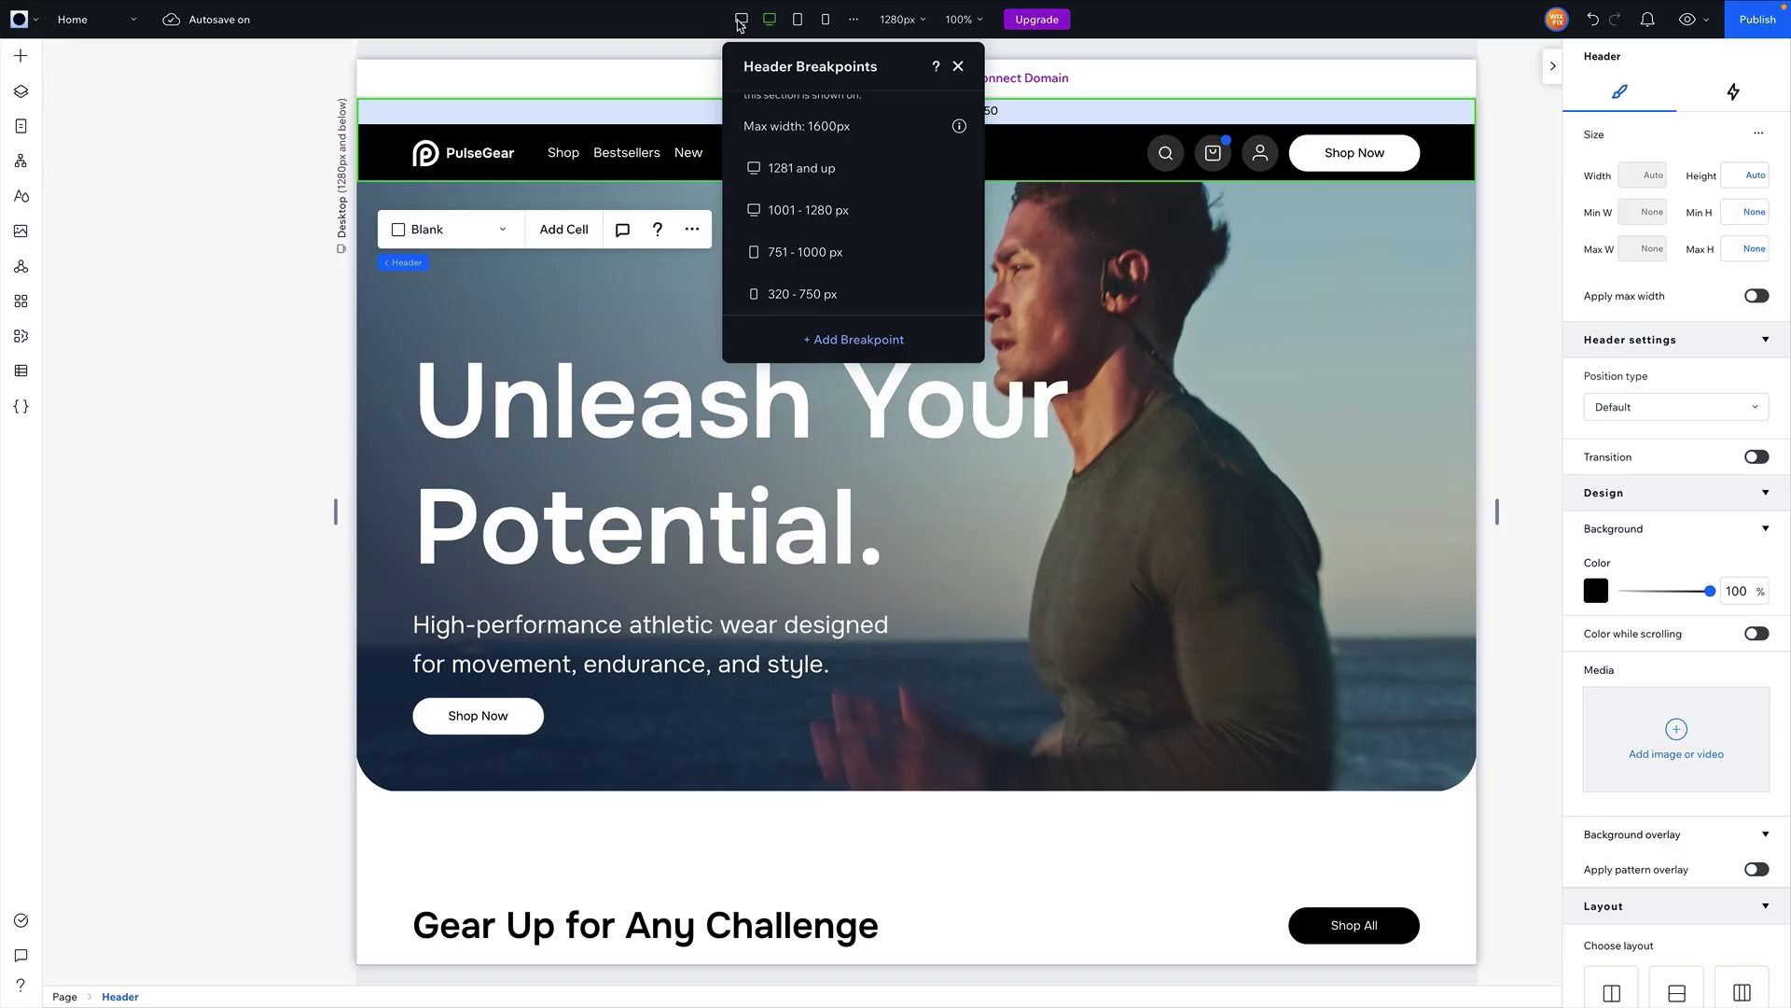
# - Close the header's breakpoint settings and preview the dark header at the tablet, mobile and primary desktop breakpoints
pyautogui.press('Escape')
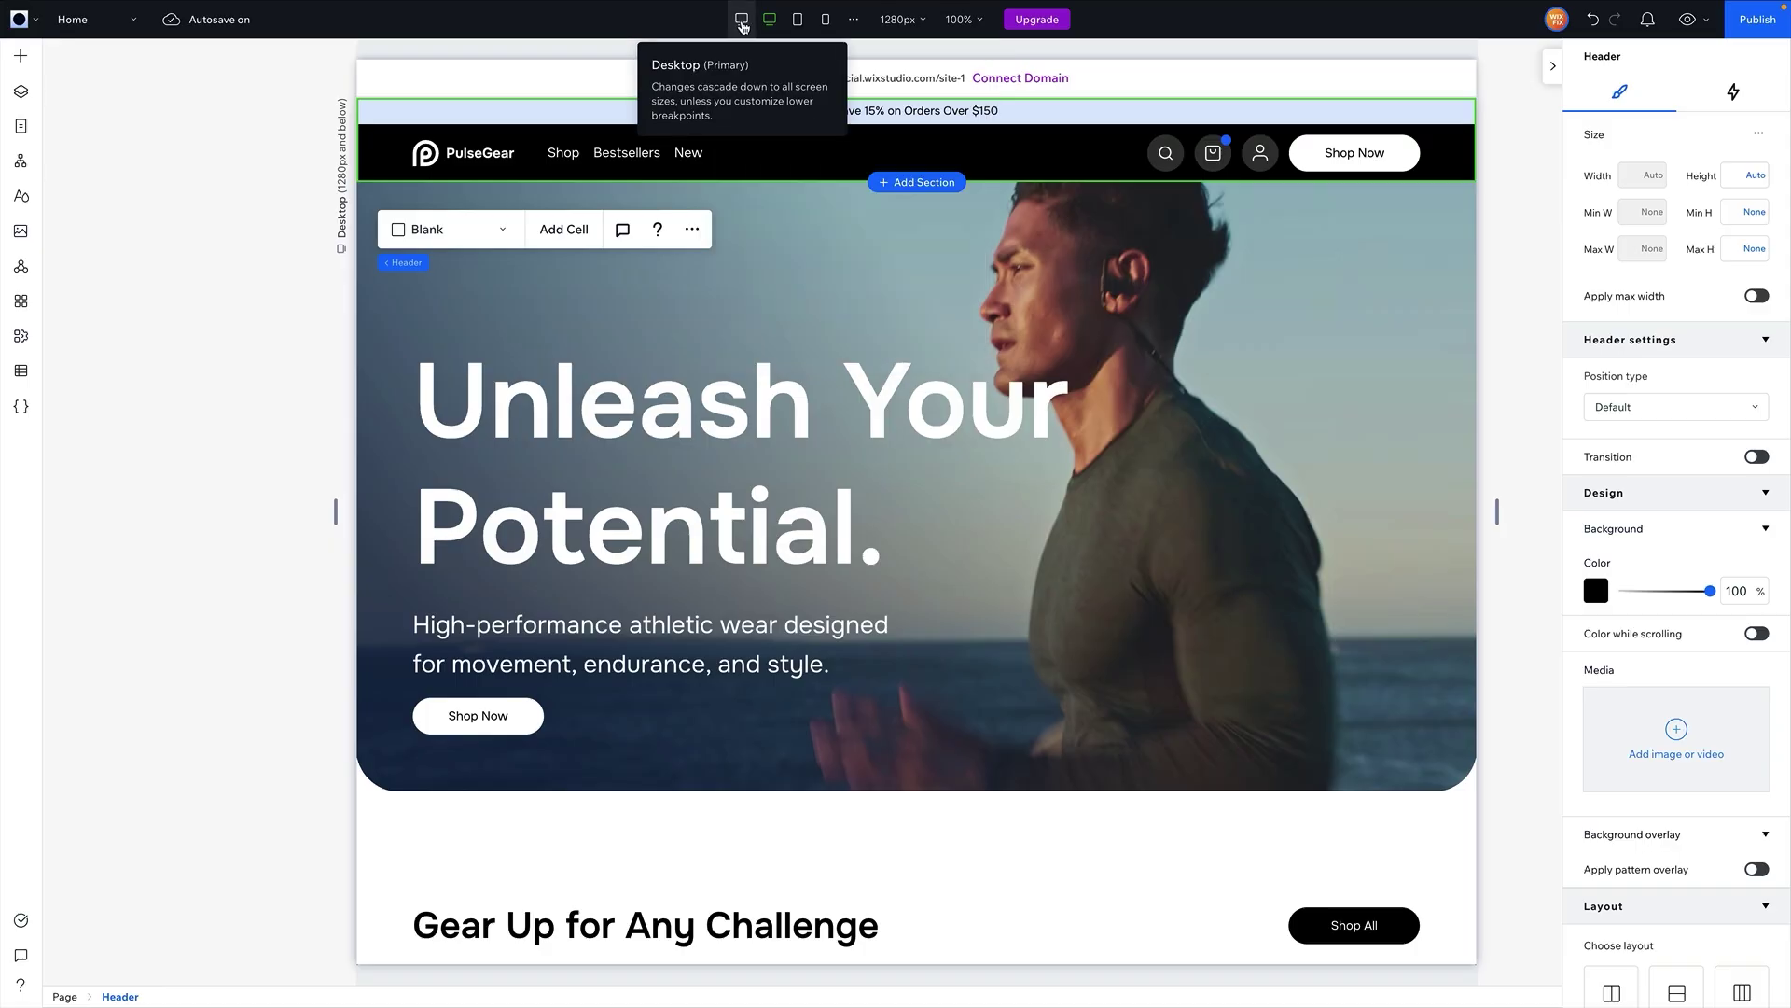
pyautogui.click(796, 27)
pyautogui.click(825, 21)
pyautogui.click(738, 22)
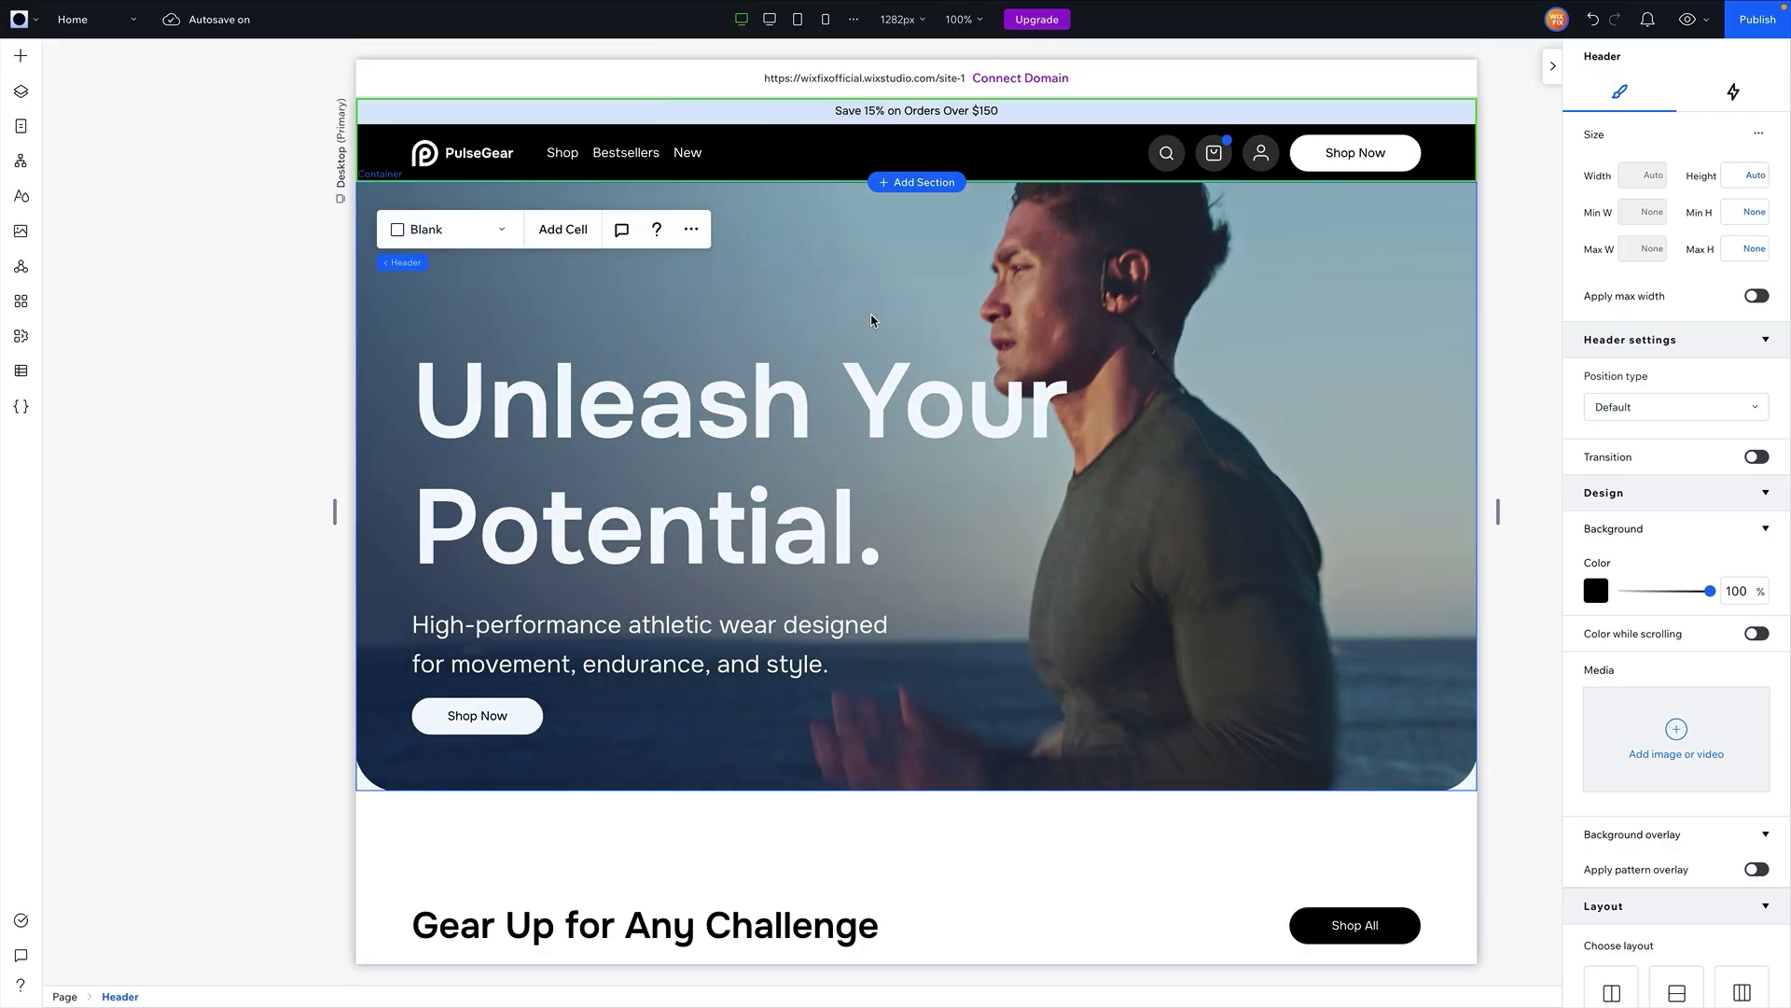
# - Compare the breakpoints available for the hero section, the footer and the dark header by selecting each on the Home page
pyautogui.click(893, 314)
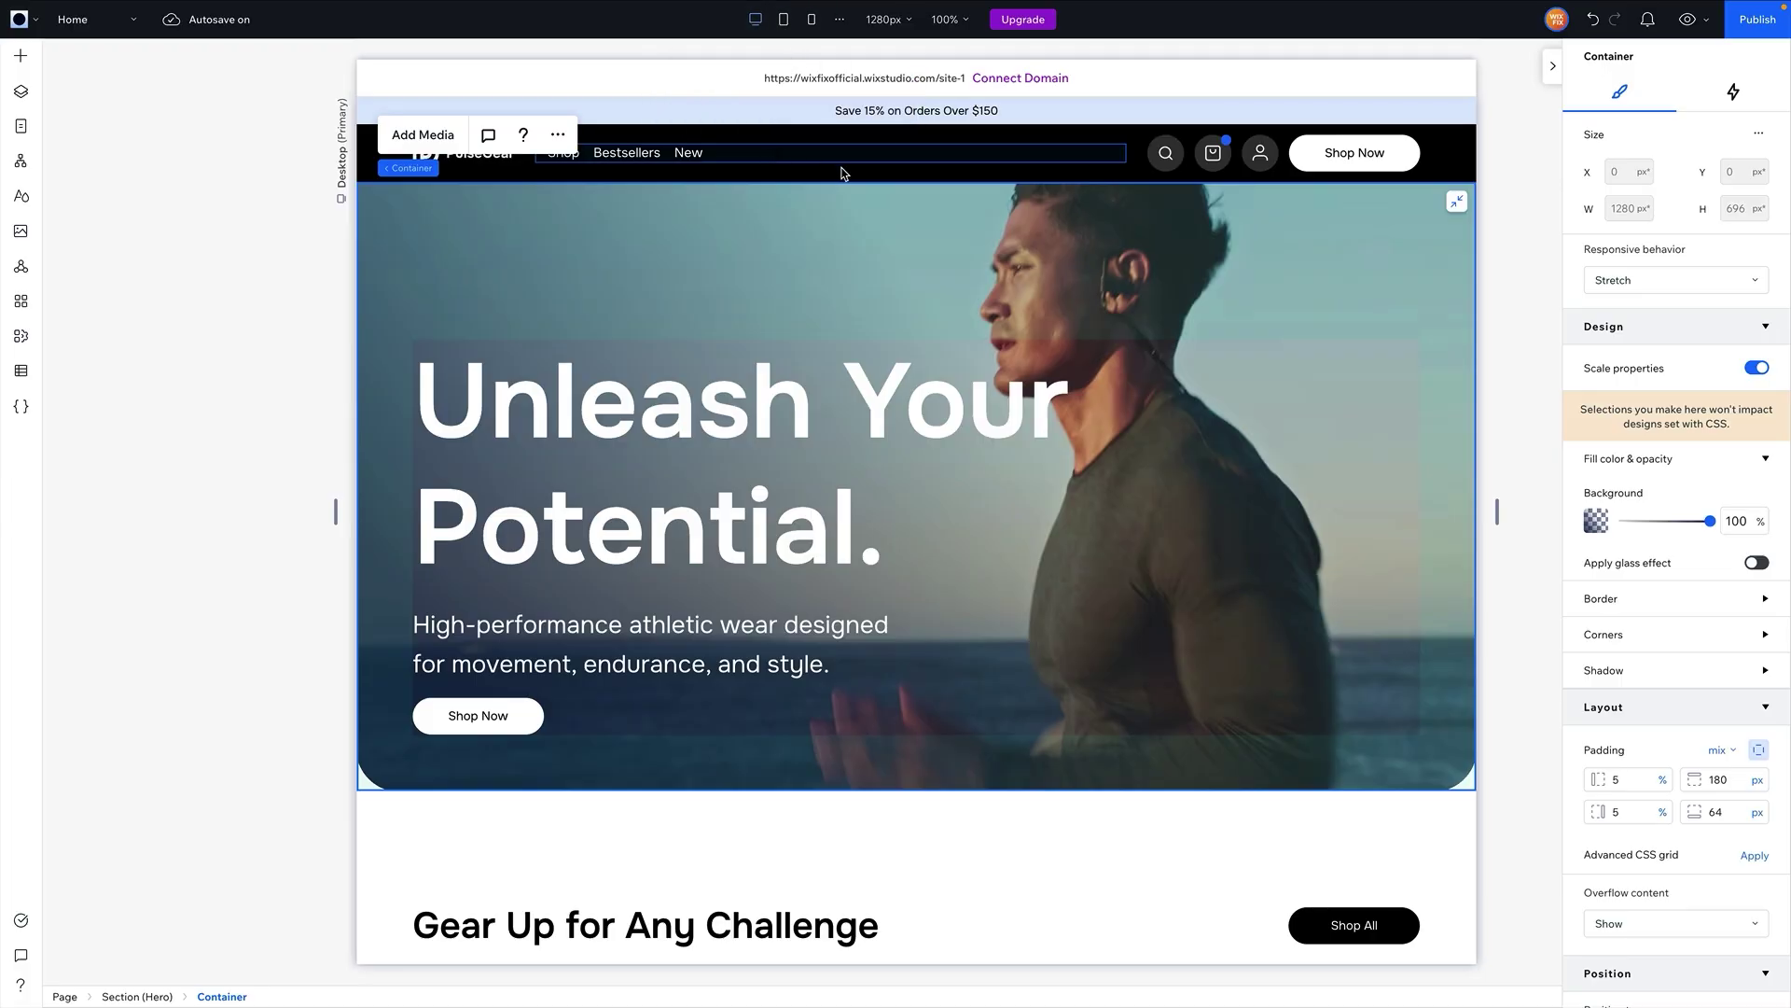
pyautogui.click(840, 136)
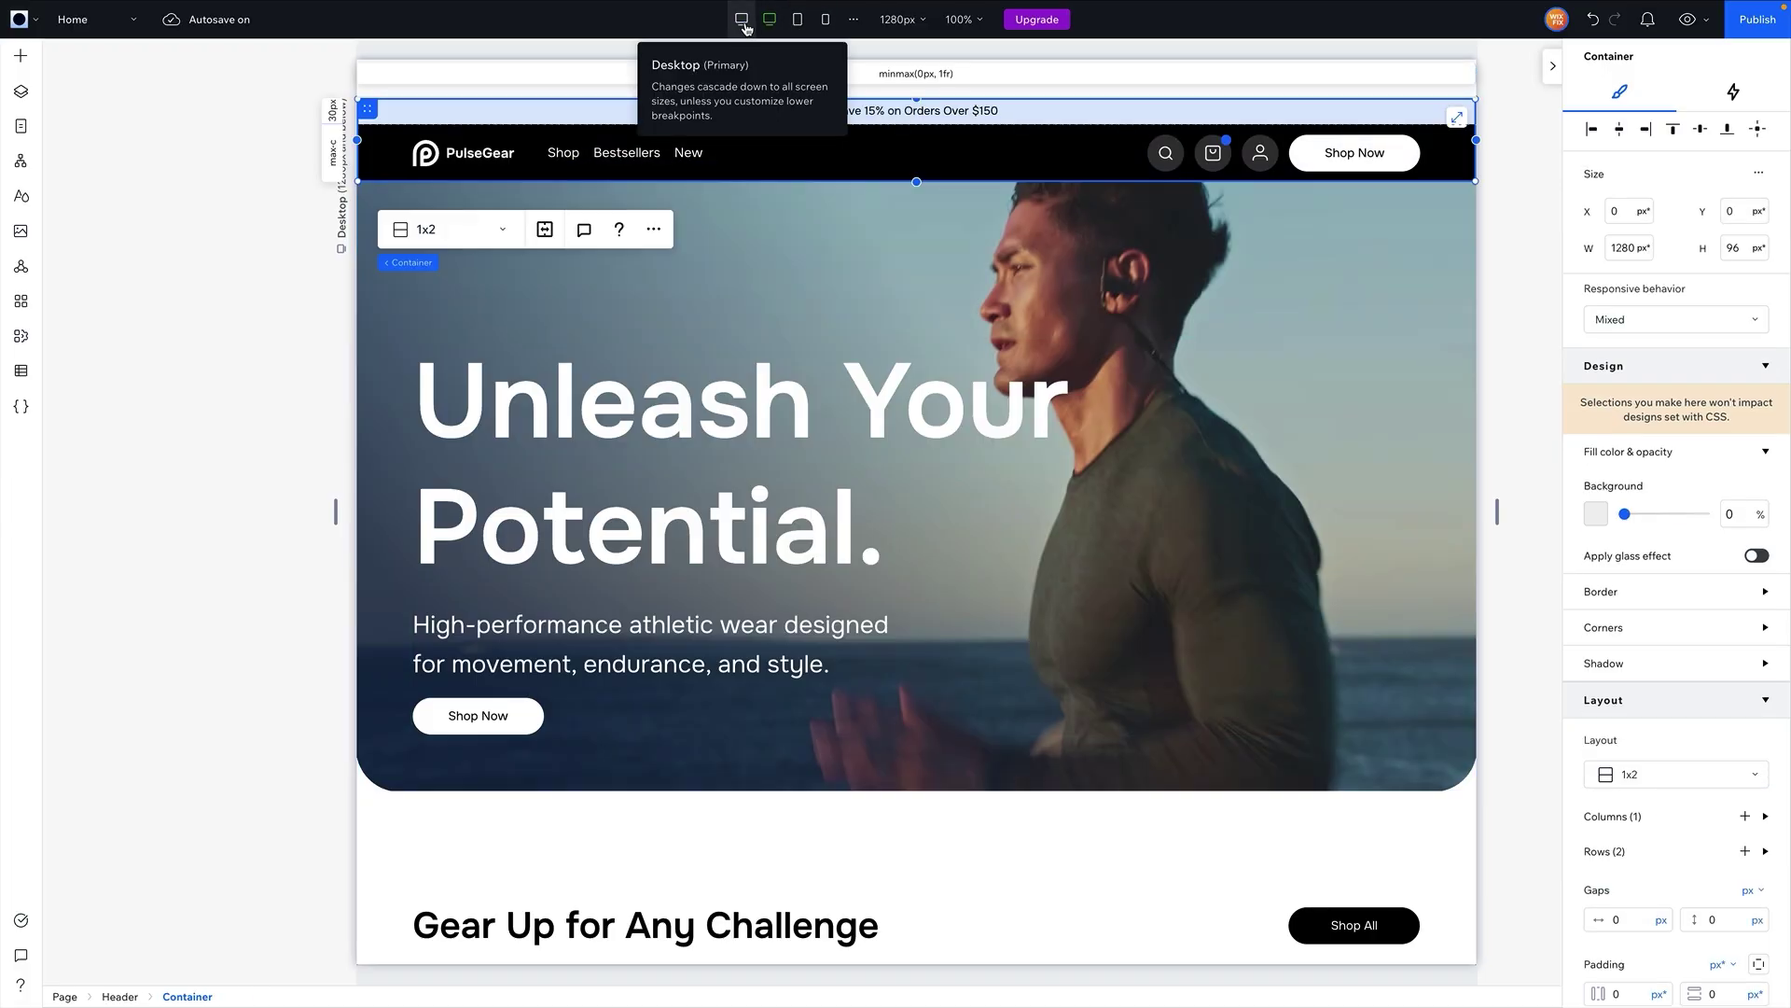
pyautogui.click(1042, 315)
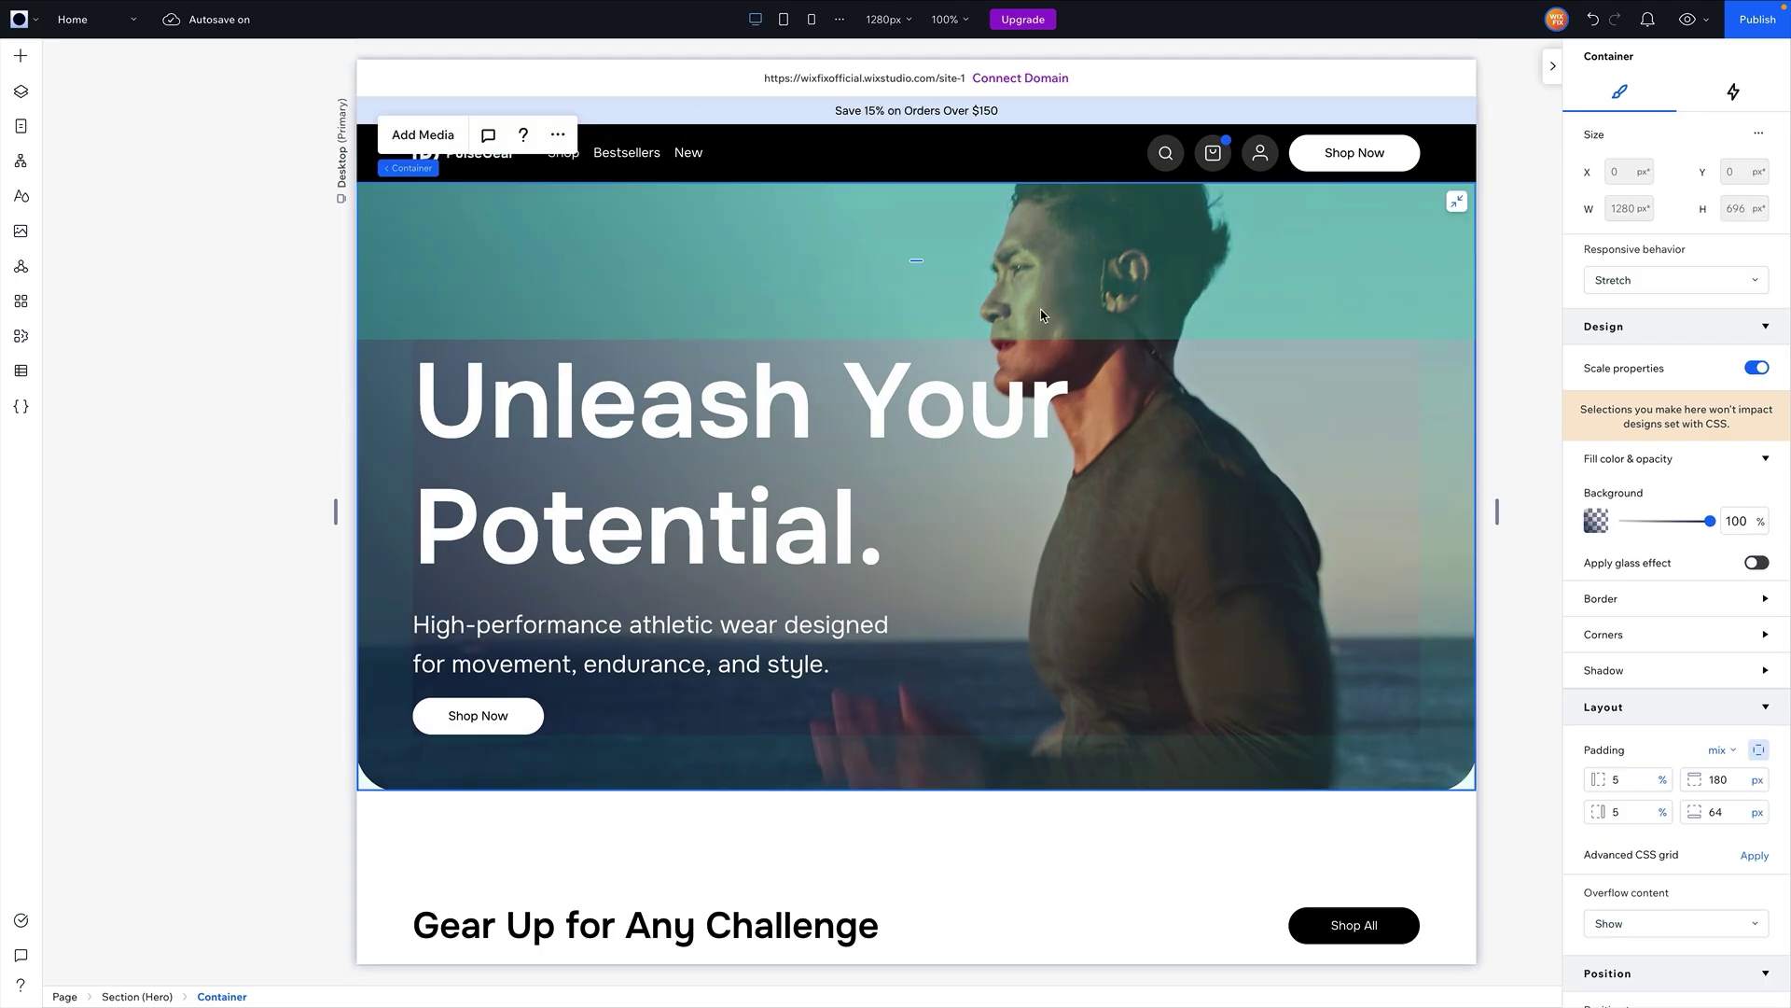
pyautogui.scroll(-10, 926, 355)
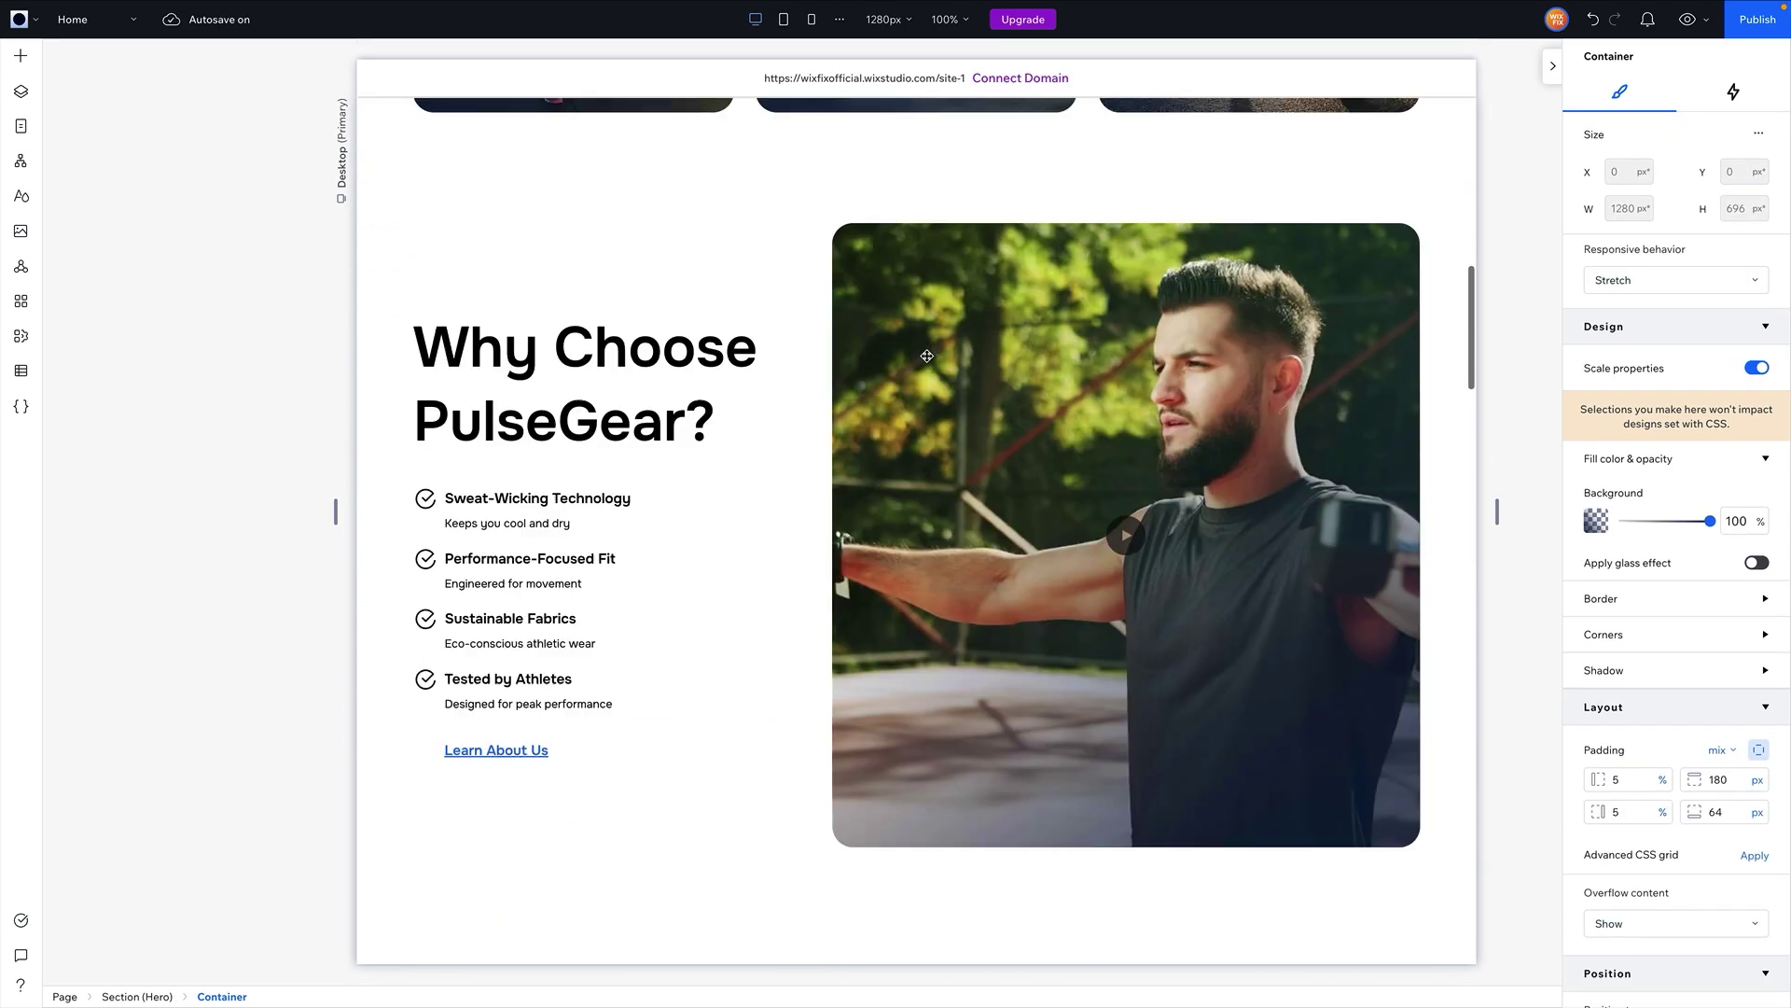
pyautogui.scroll(-15, 927, 356)
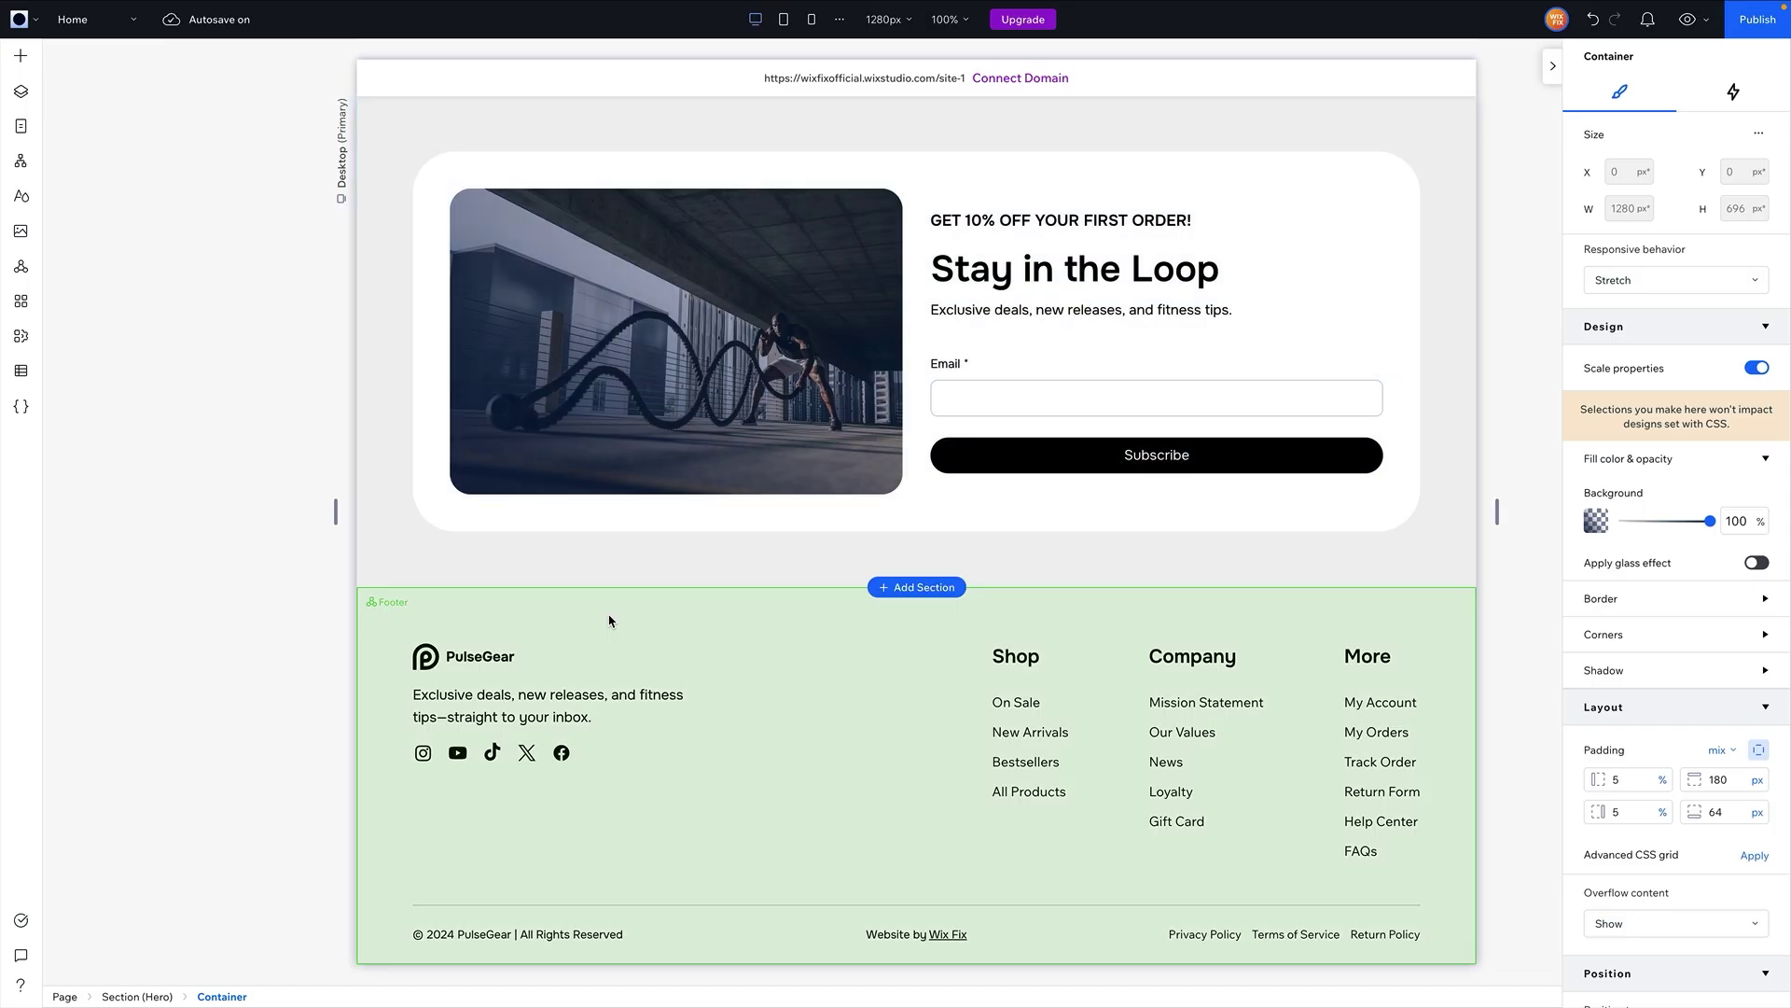
pyautogui.click(611, 618)
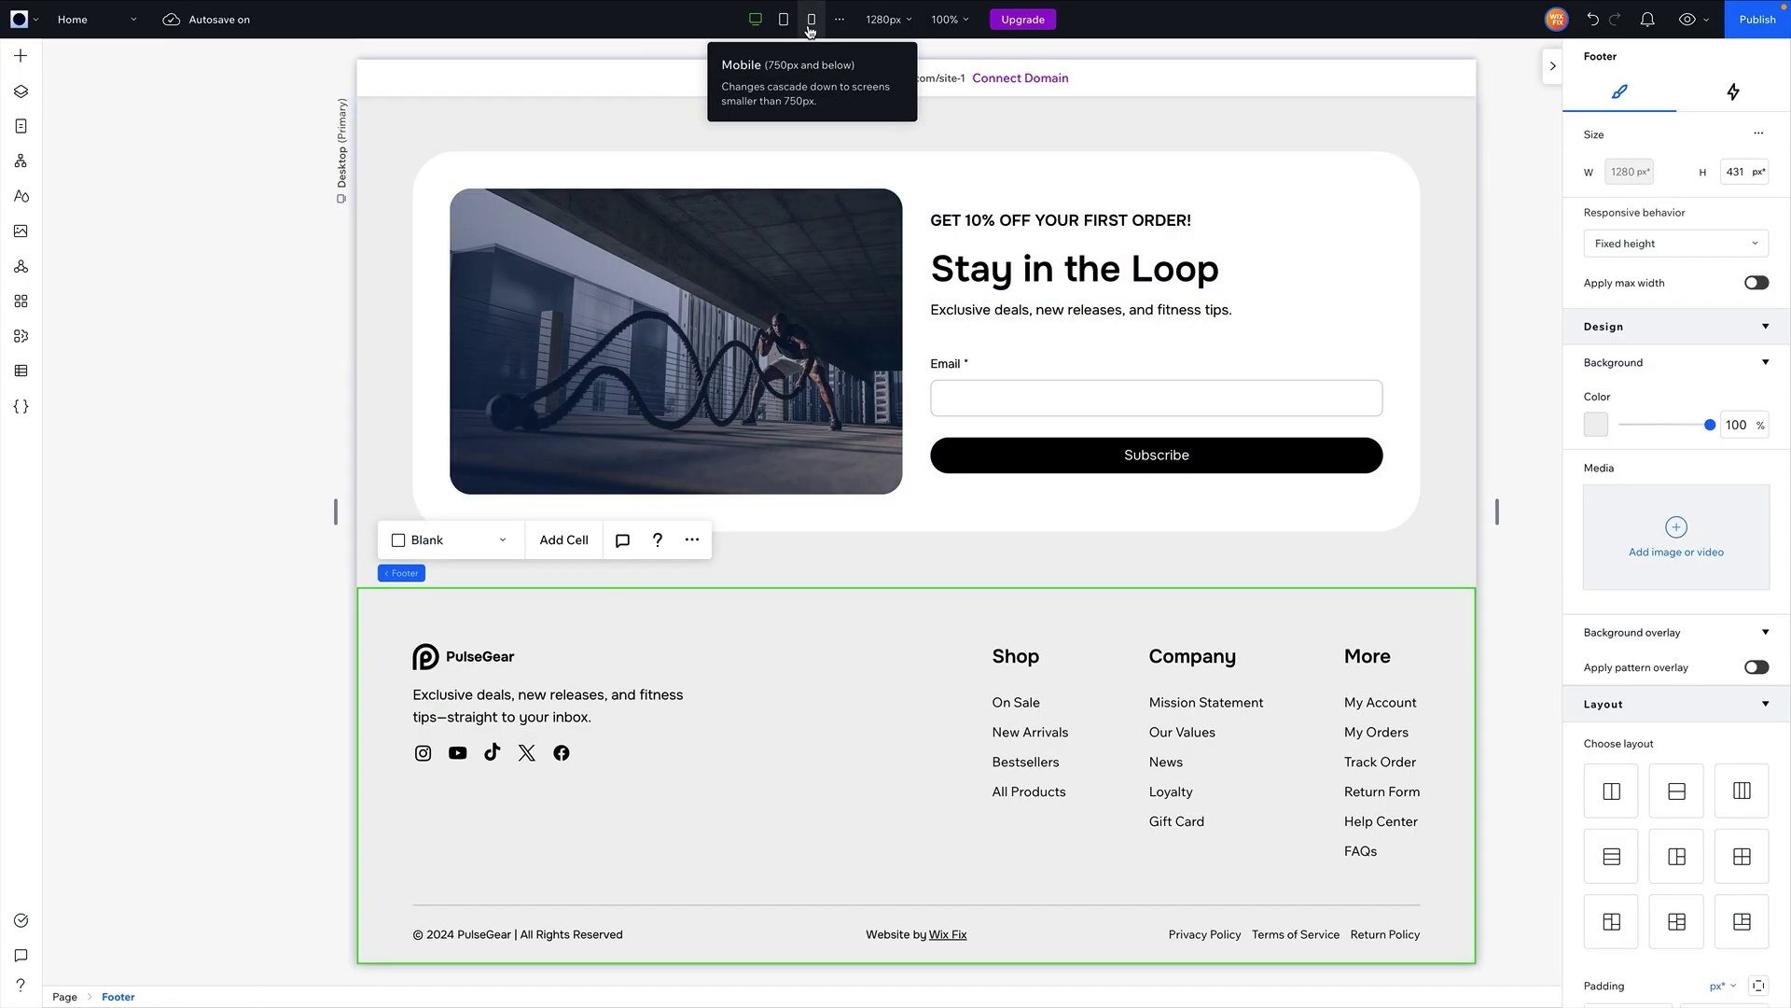
pyautogui.scroll(20, 654, 466)
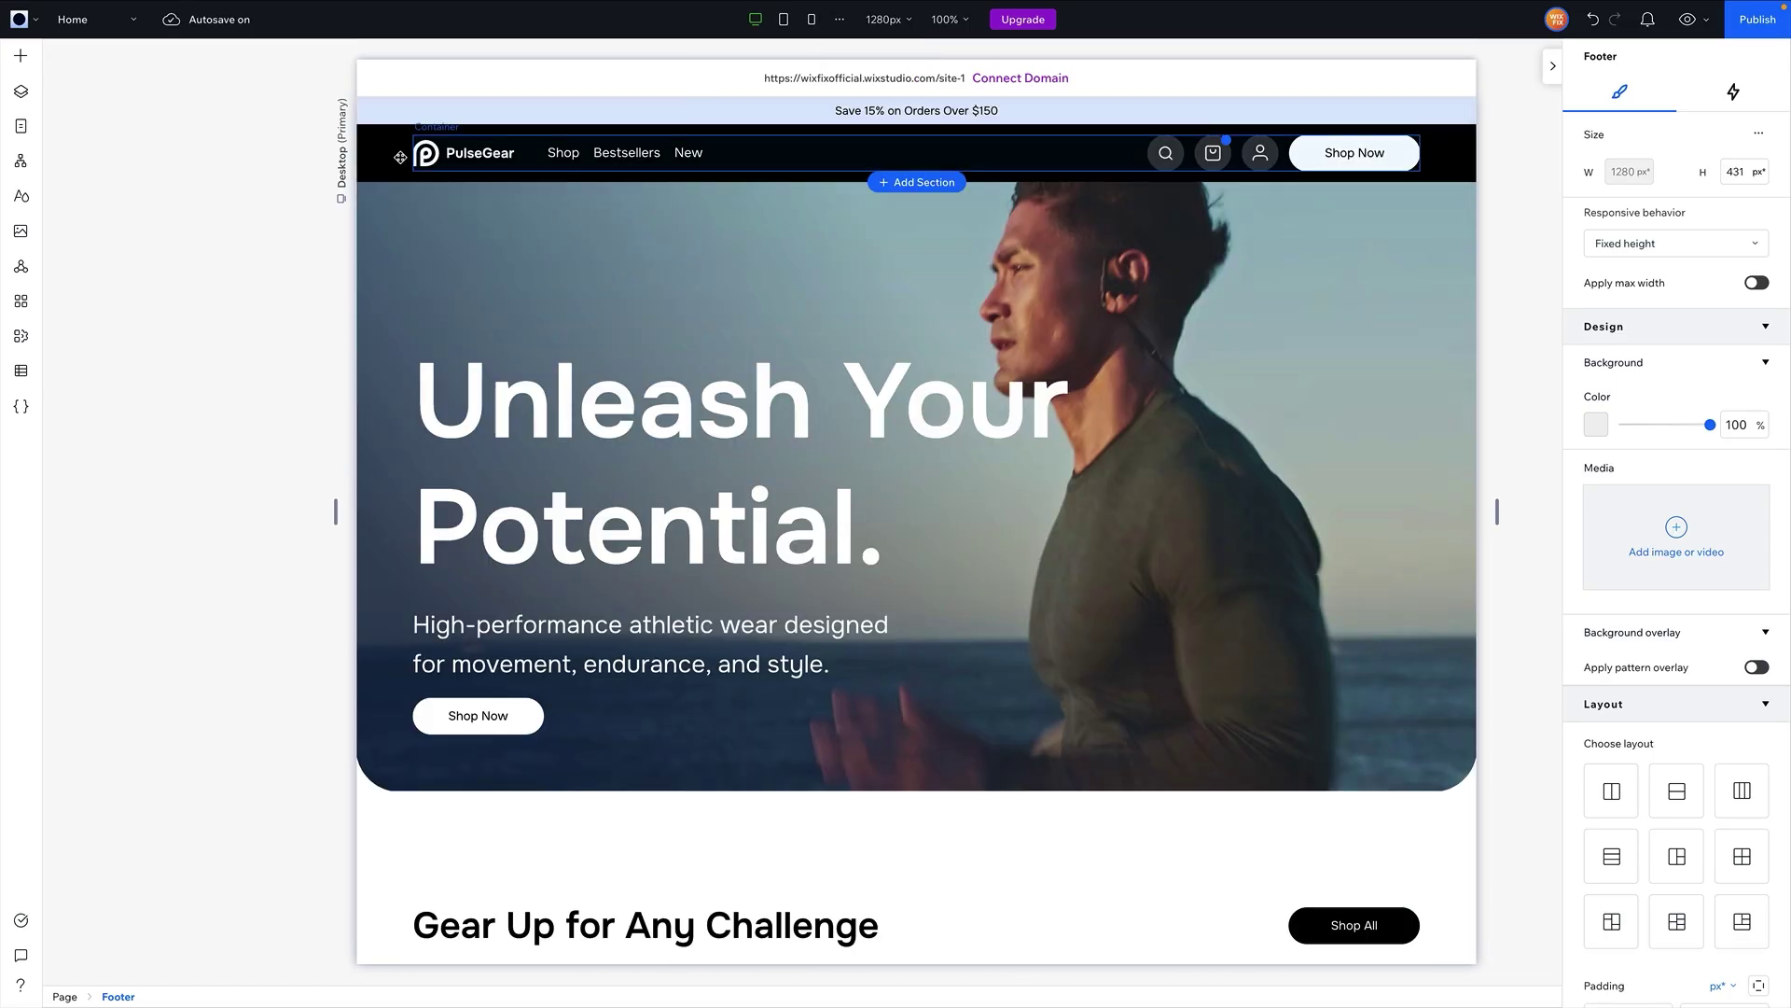
pyautogui.click(400, 157)
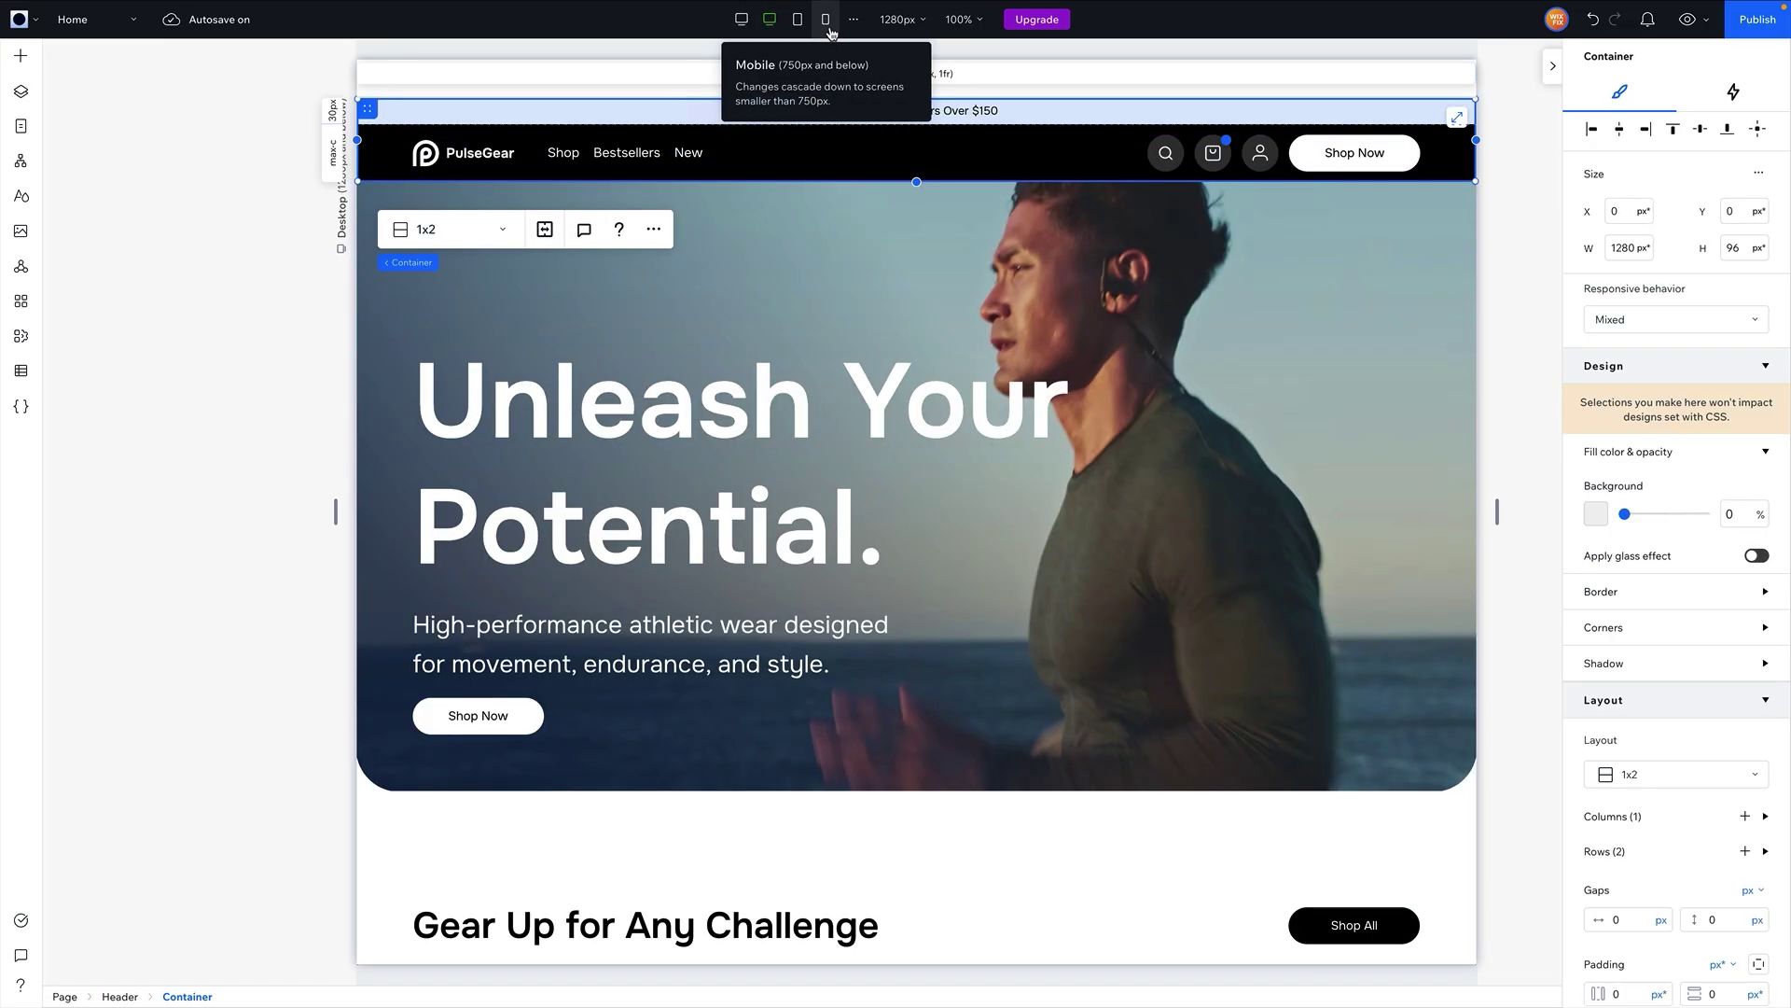
pyautogui.press('Escape')
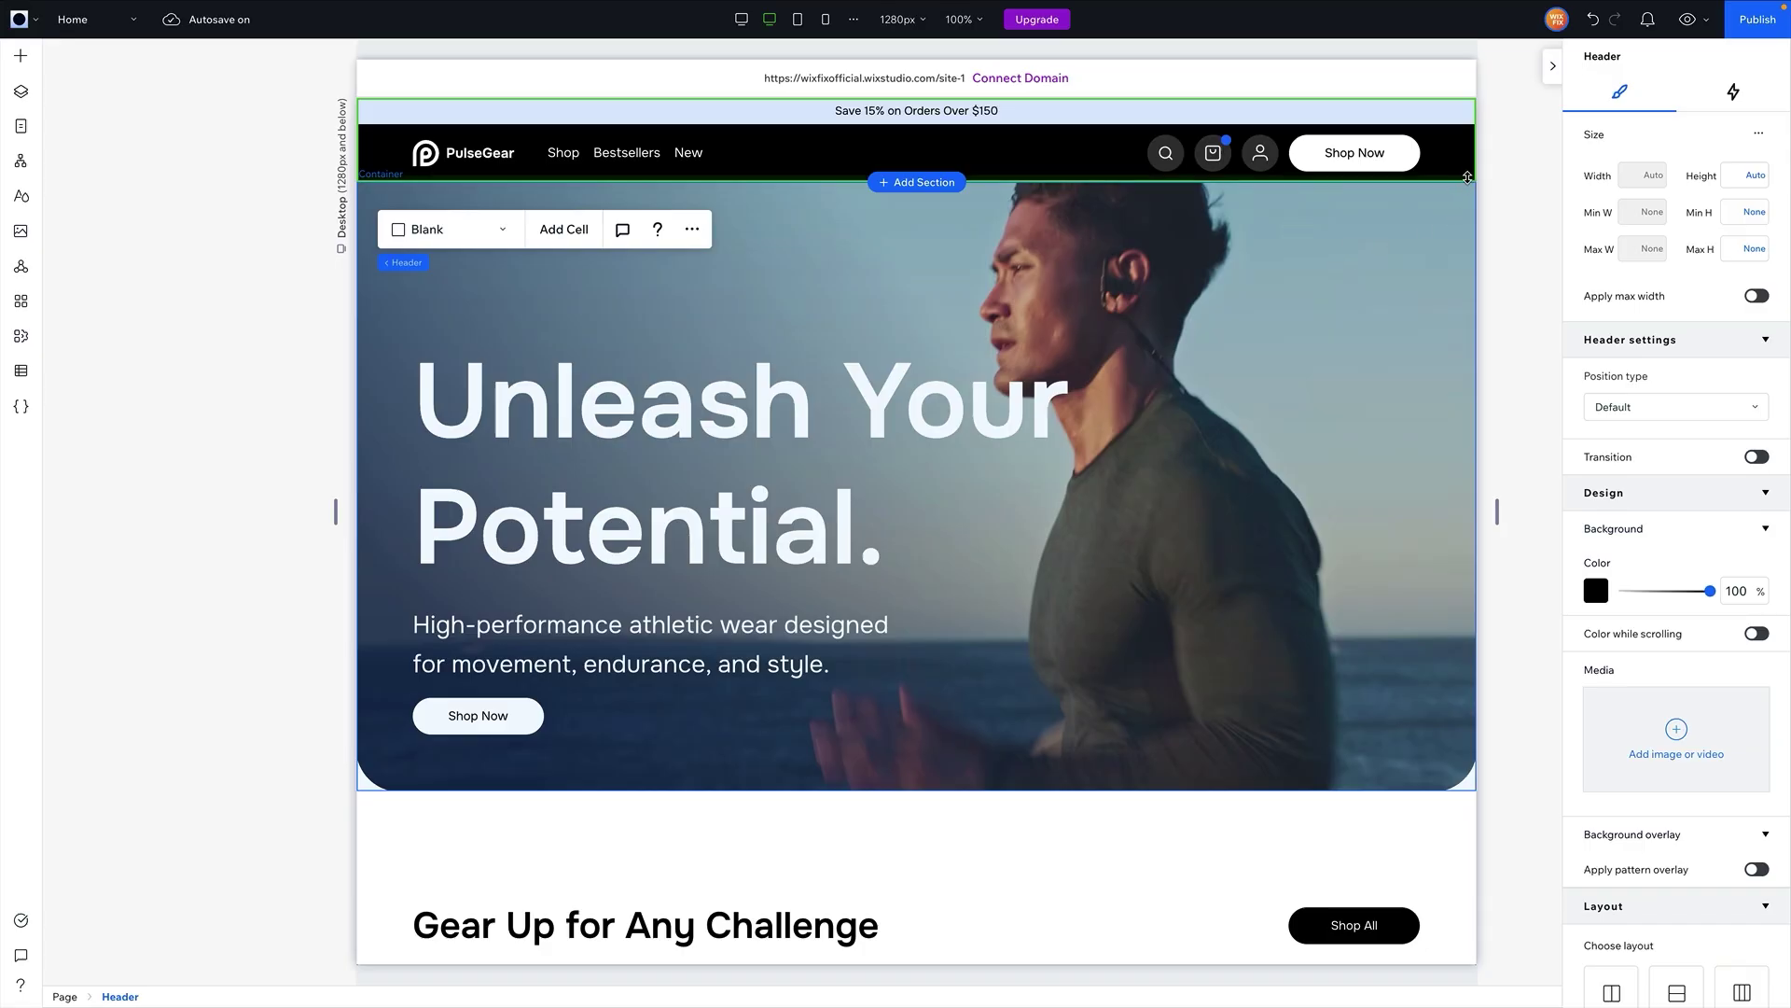
# - Compare the breakpoints of the Store Categories section with those of the dark header
pyautogui.click(1195, 292)
pyautogui.scroll(-3, 1175, 466)
pyautogui.click(1155, 628)
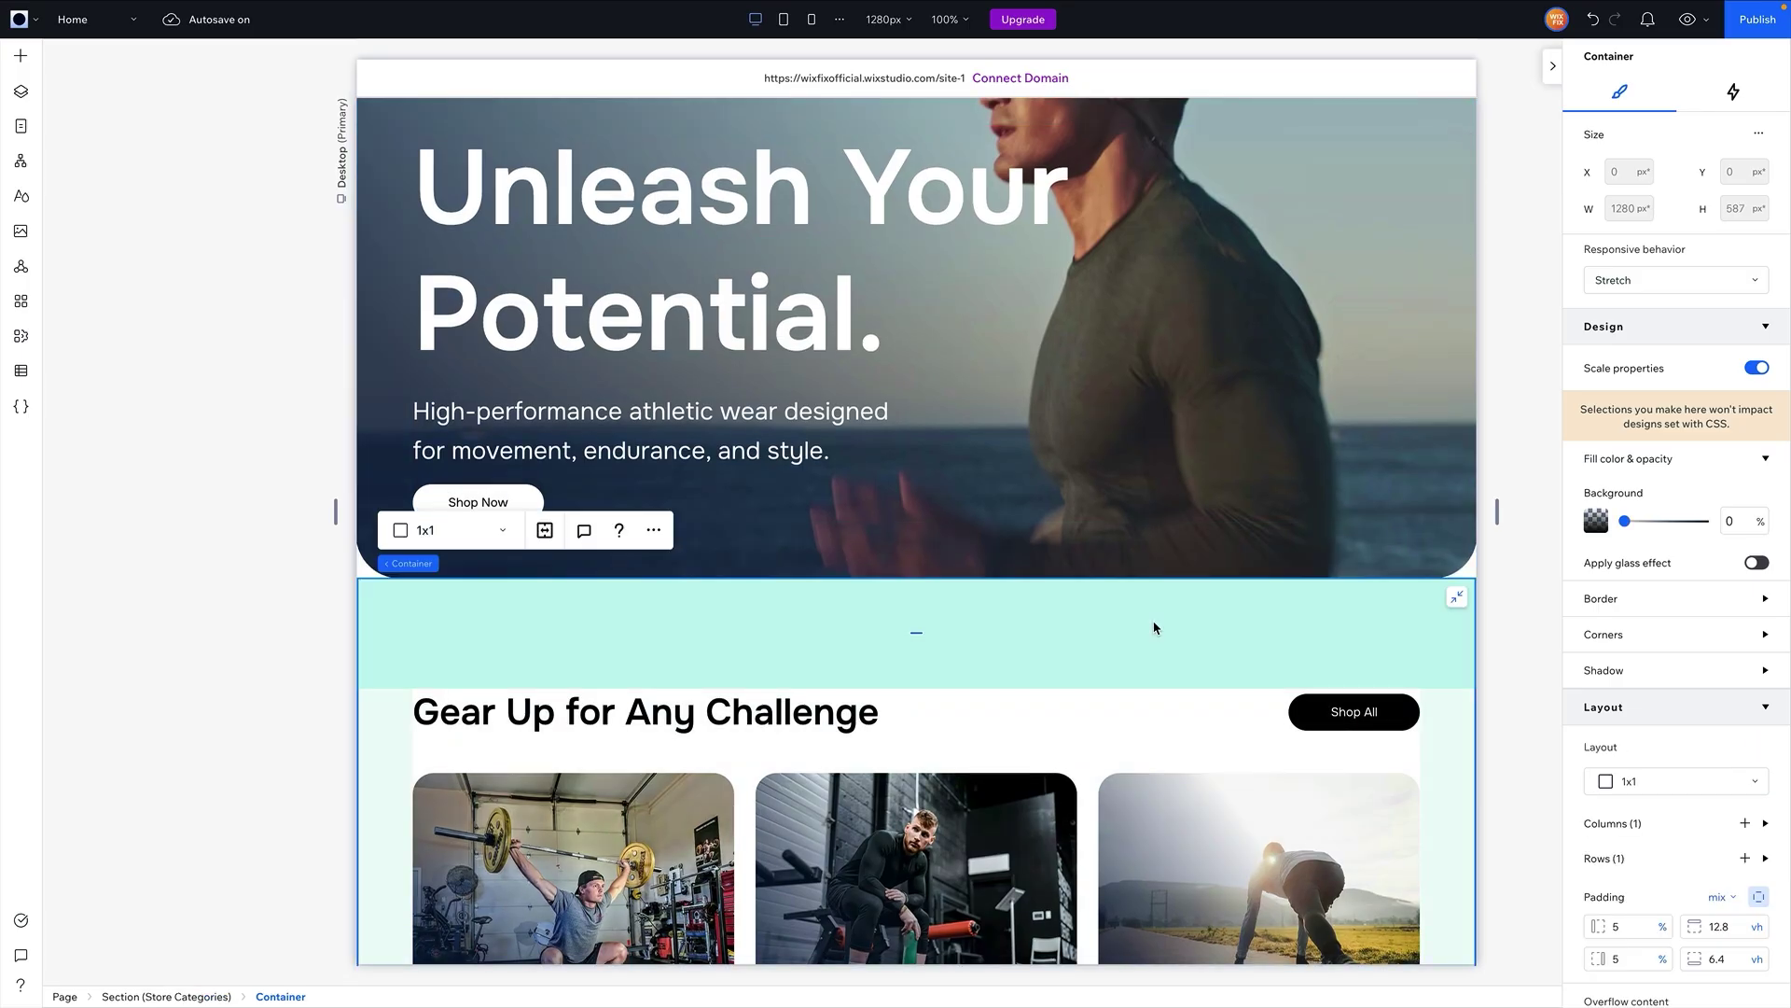
pyautogui.scroll(3, 1155, 628)
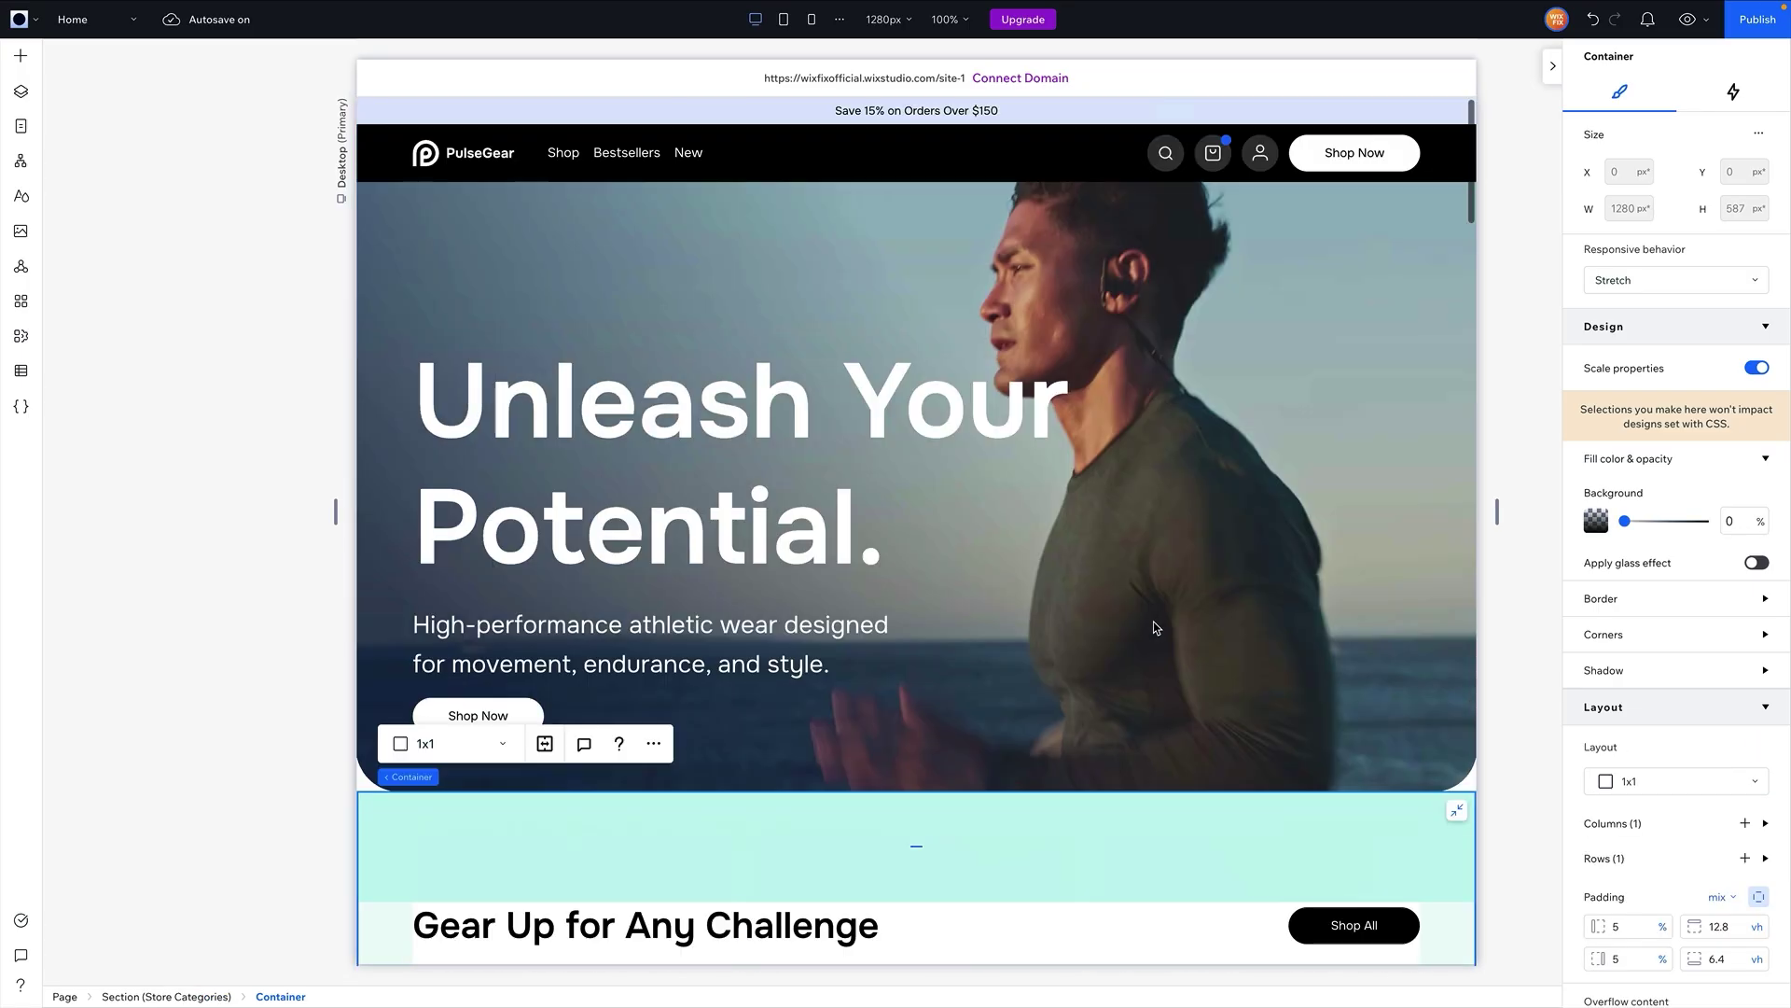
pyautogui.click(1449, 144)
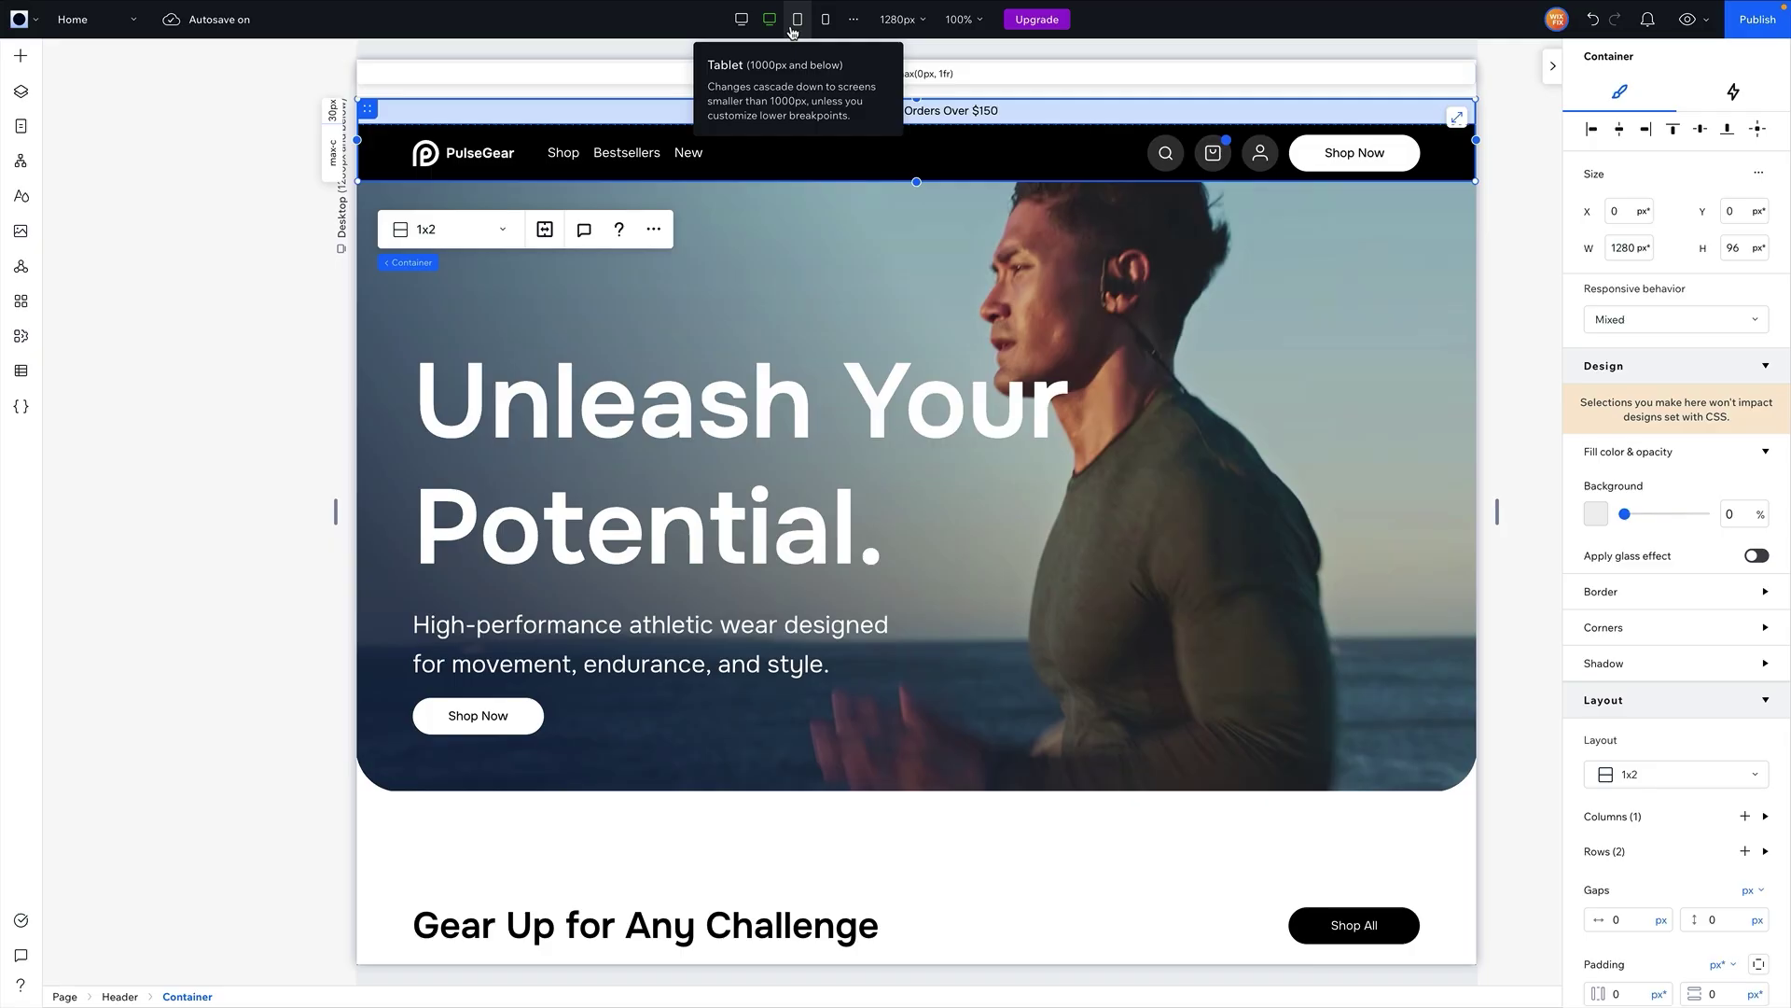
# - Select the New Arrivals section and review which global types its Set as Global option offers
pyautogui.scroll(-7, 1084, 451)
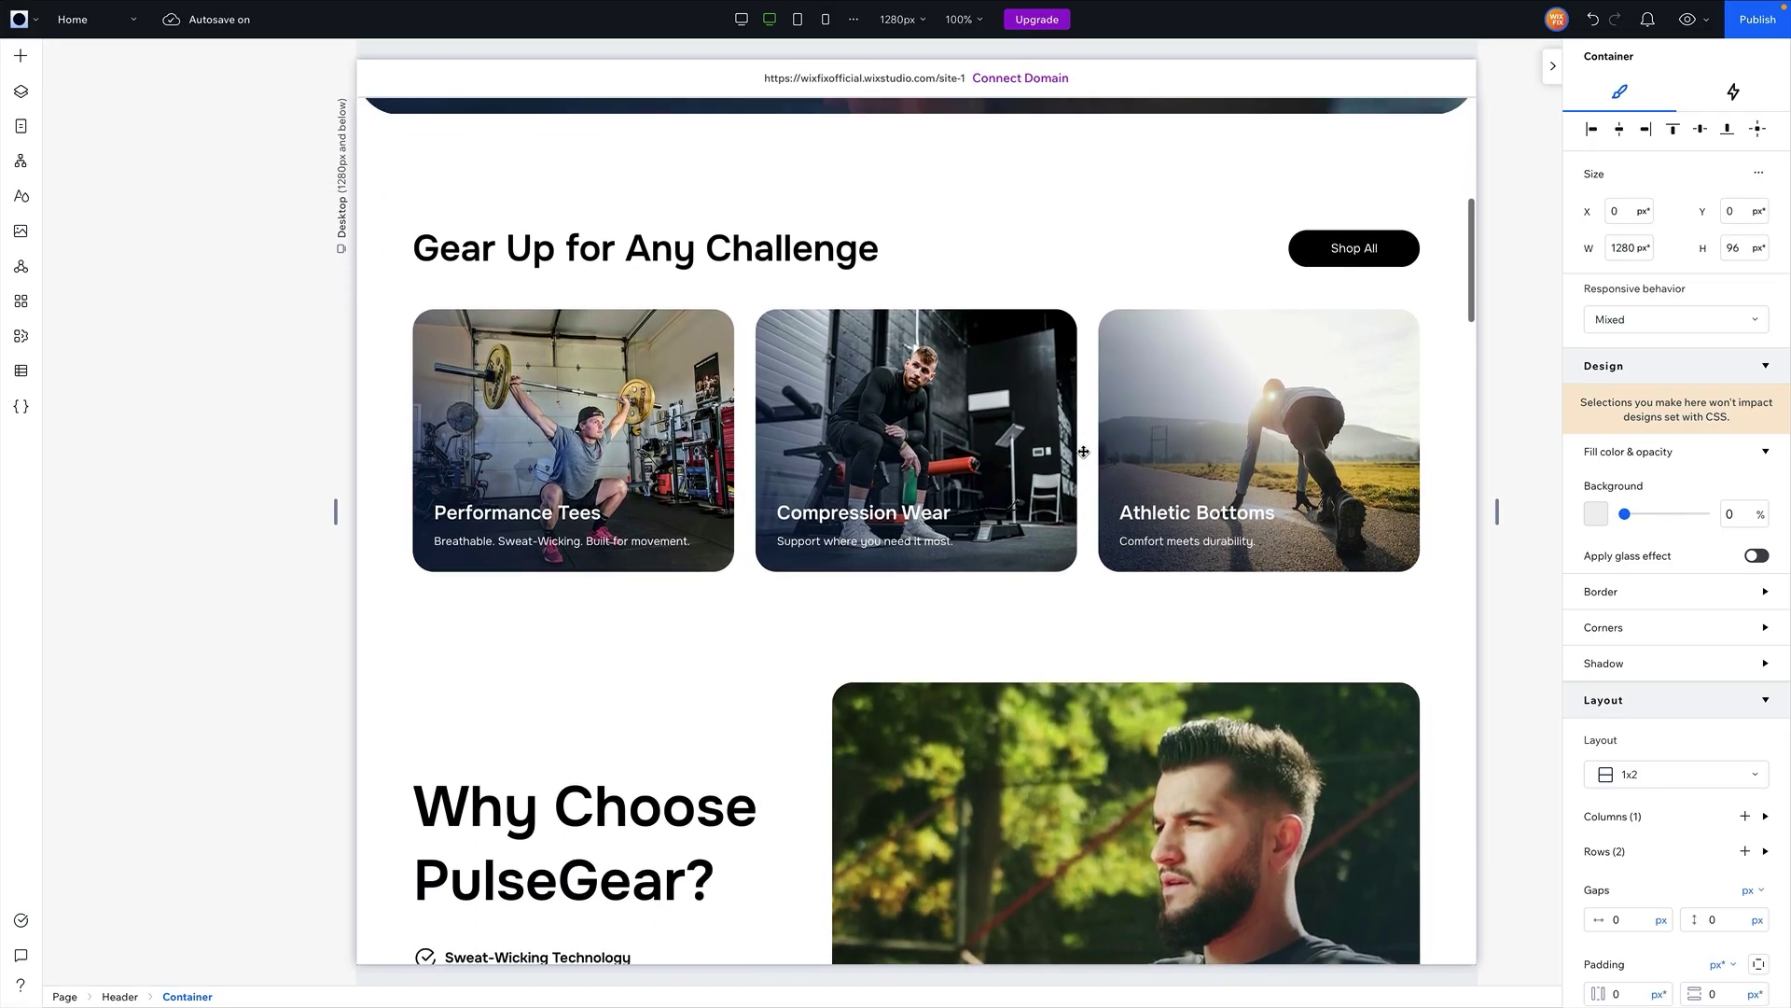
pyautogui.scroll(1, 1083, 452)
pyautogui.scroll(-2, 933, 420)
pyautogui.scroll(1, 793, 327)
pyautogui.scroll(-3, 672, 291)
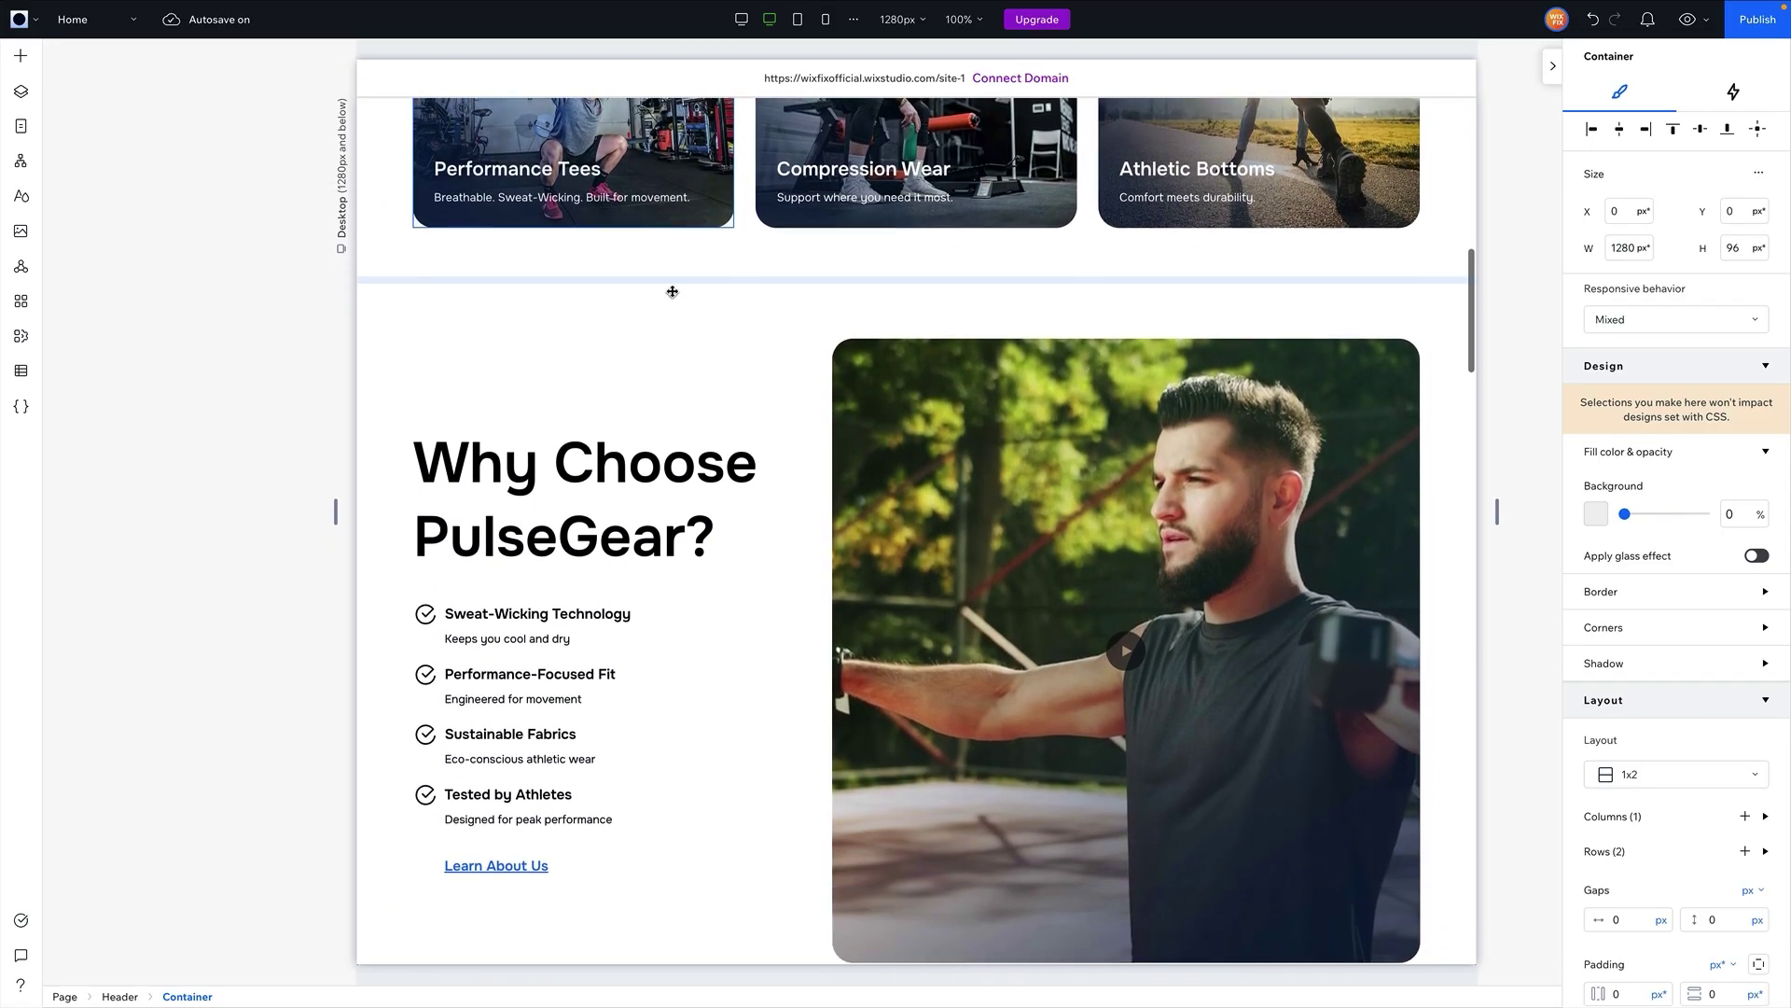
pyautogui.scroll(-7, 779, 354)
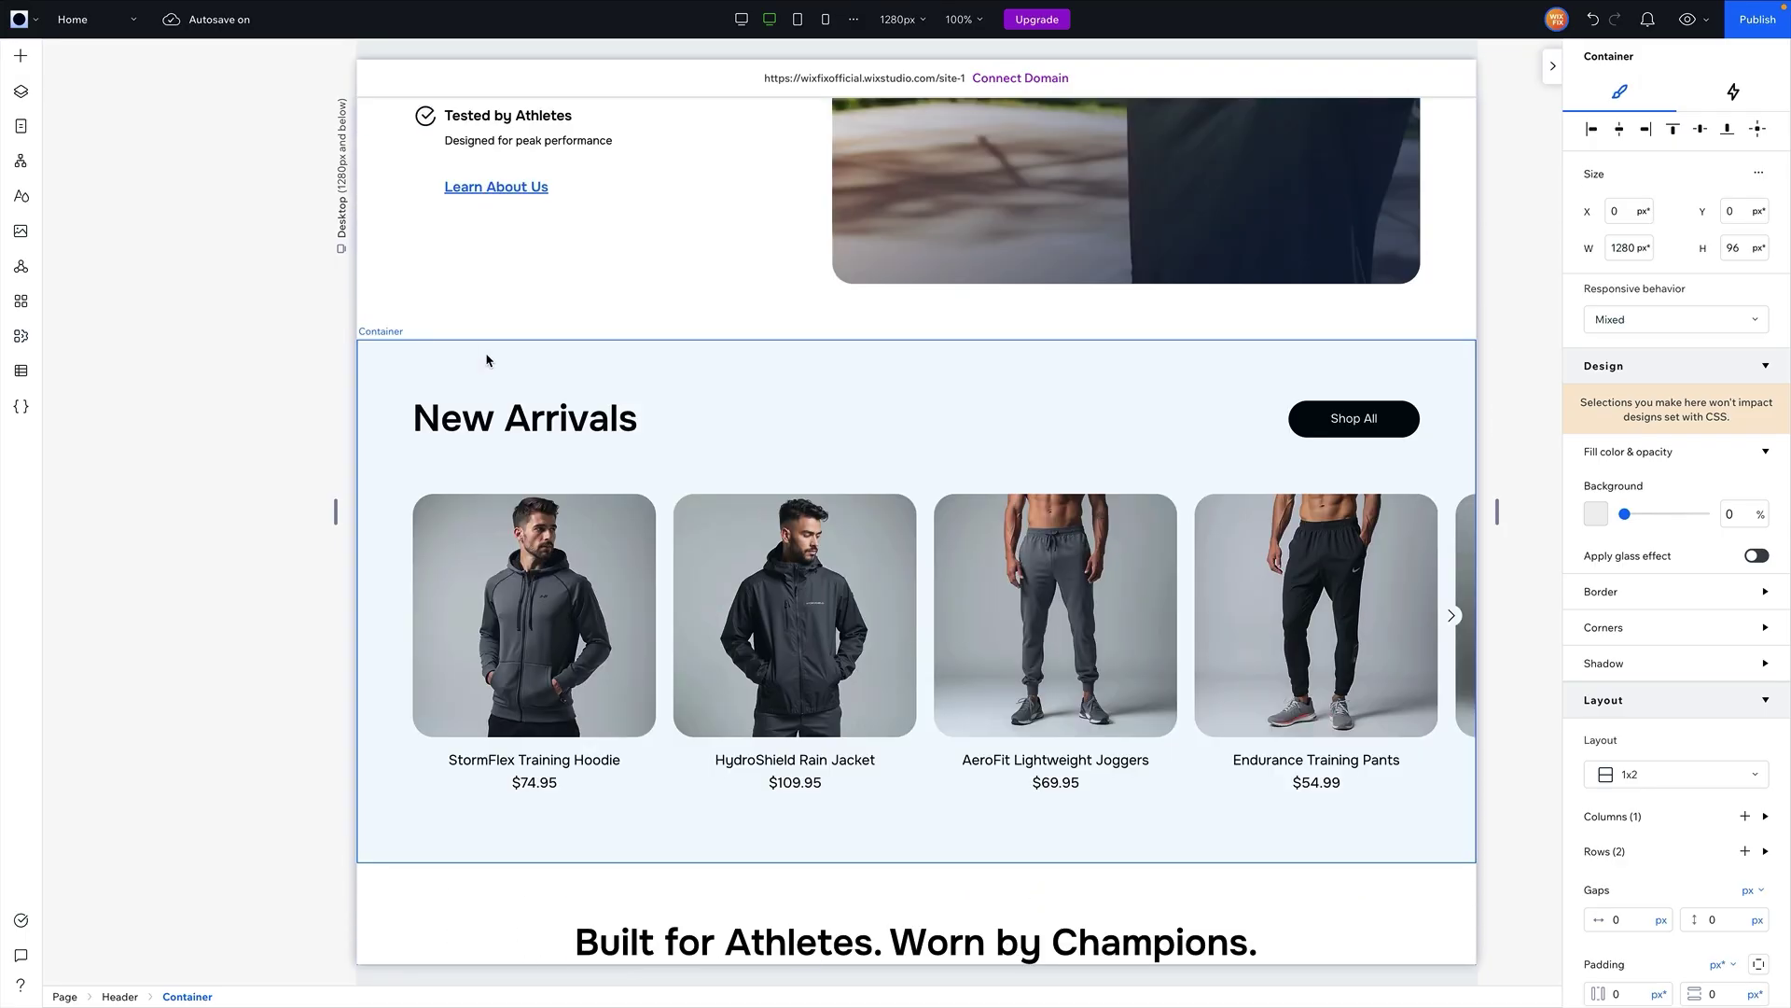
pyautogui.click(486, 361)
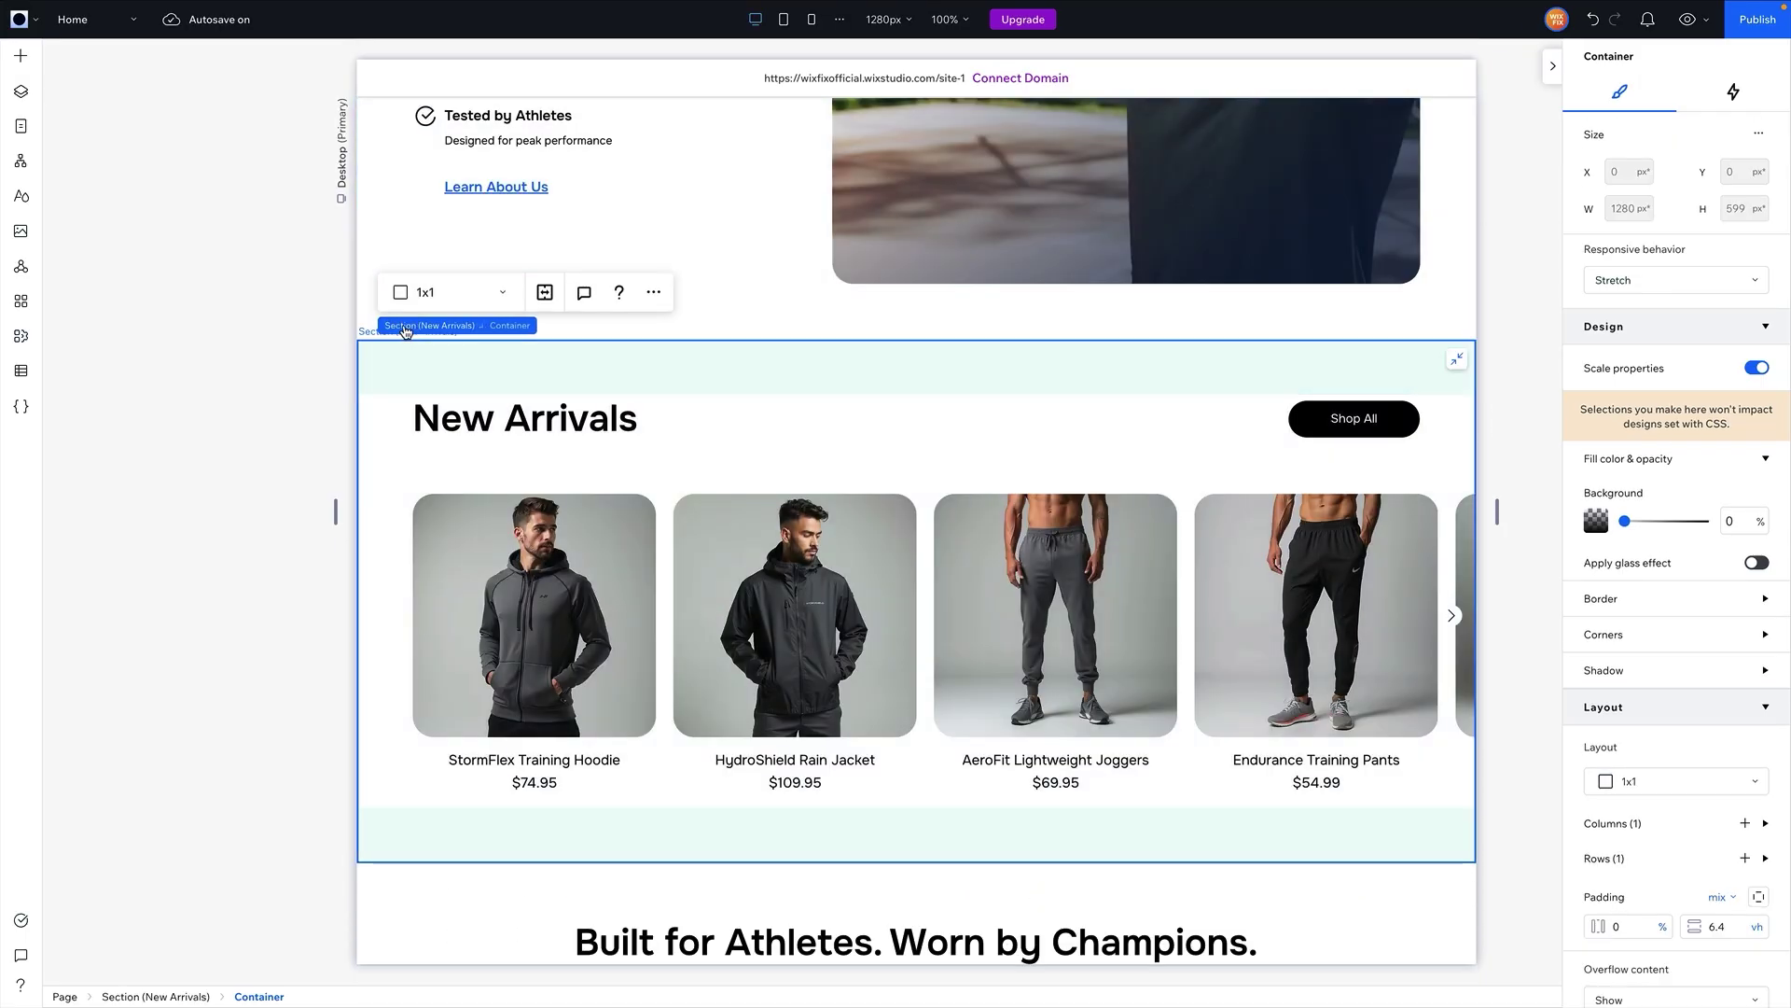
pyautogui.click(466, 325)
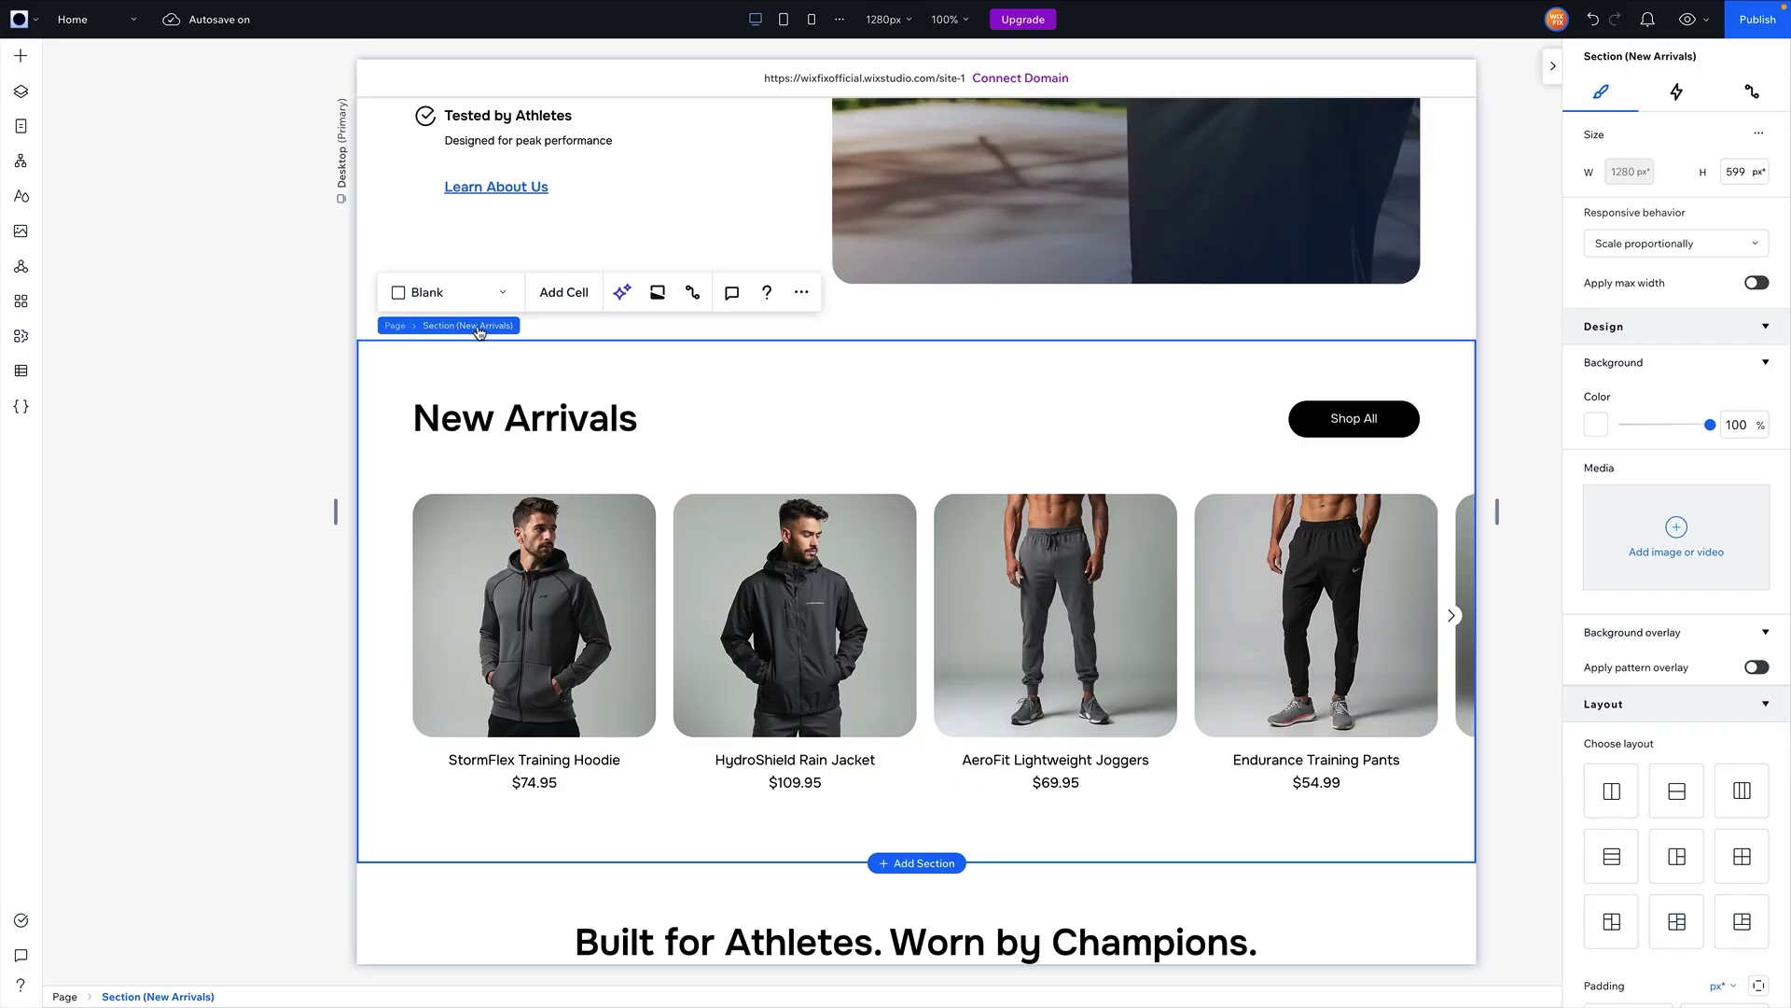
pyautogui.click(802, 293)
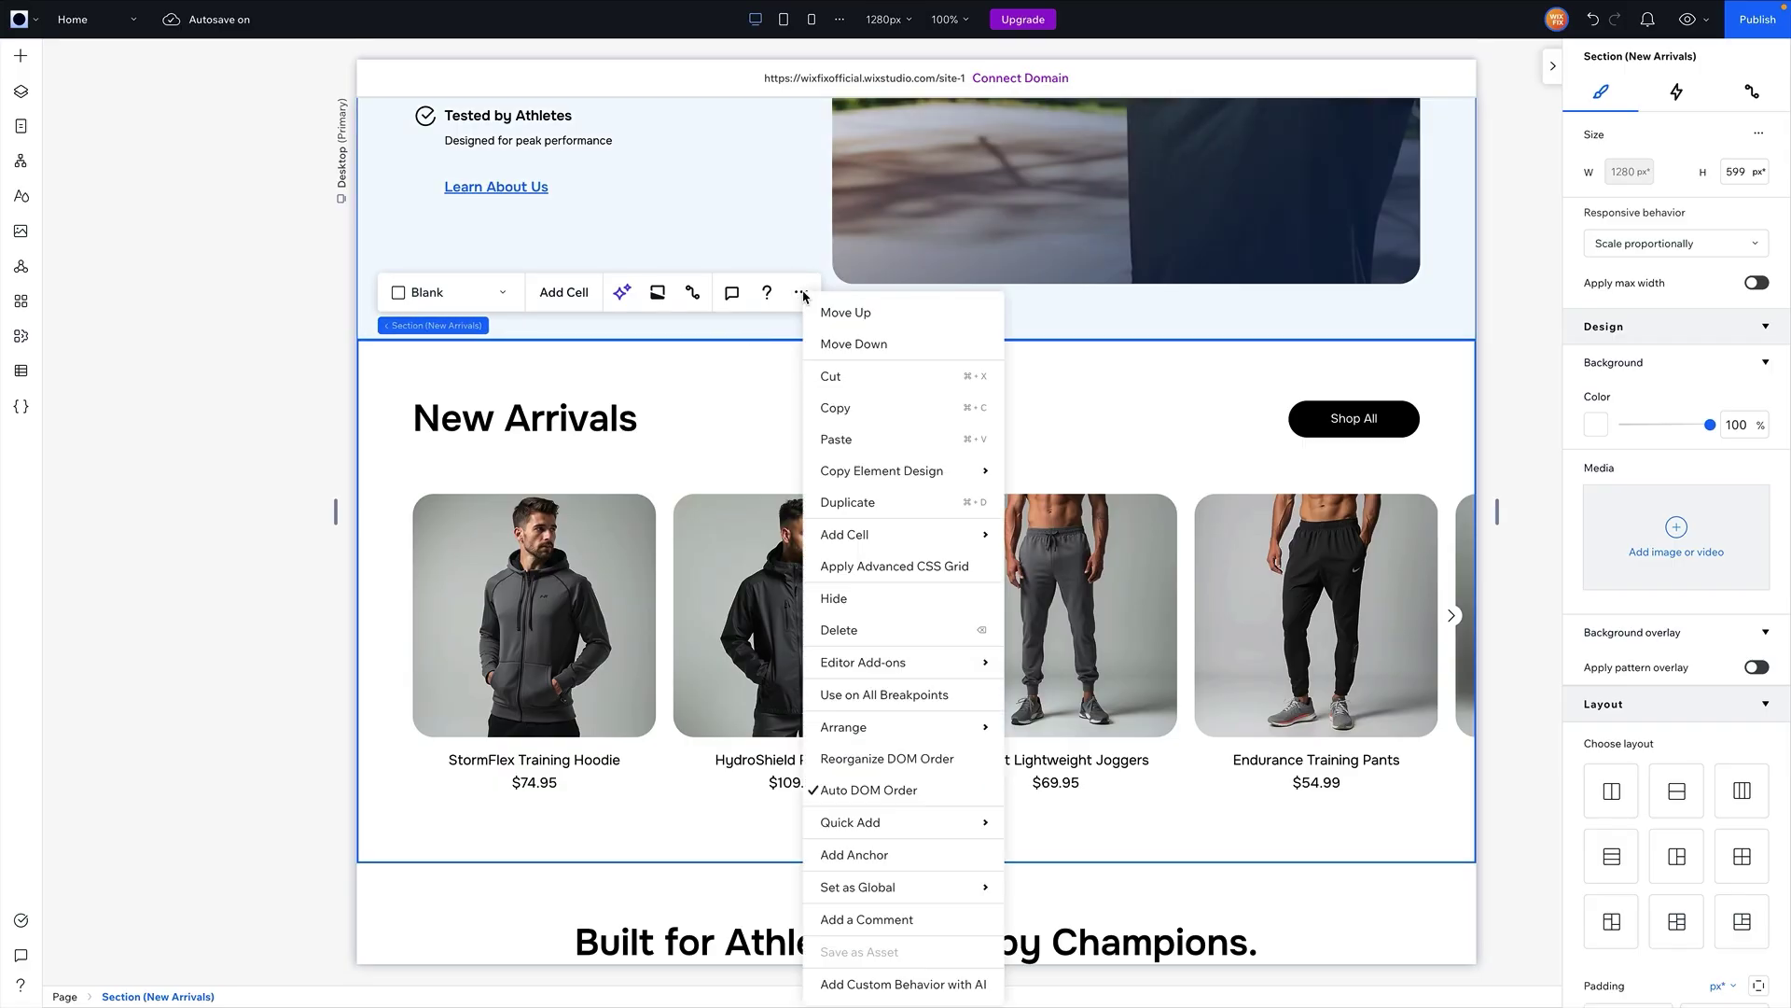
pyautogui.moveTo(923, 882)
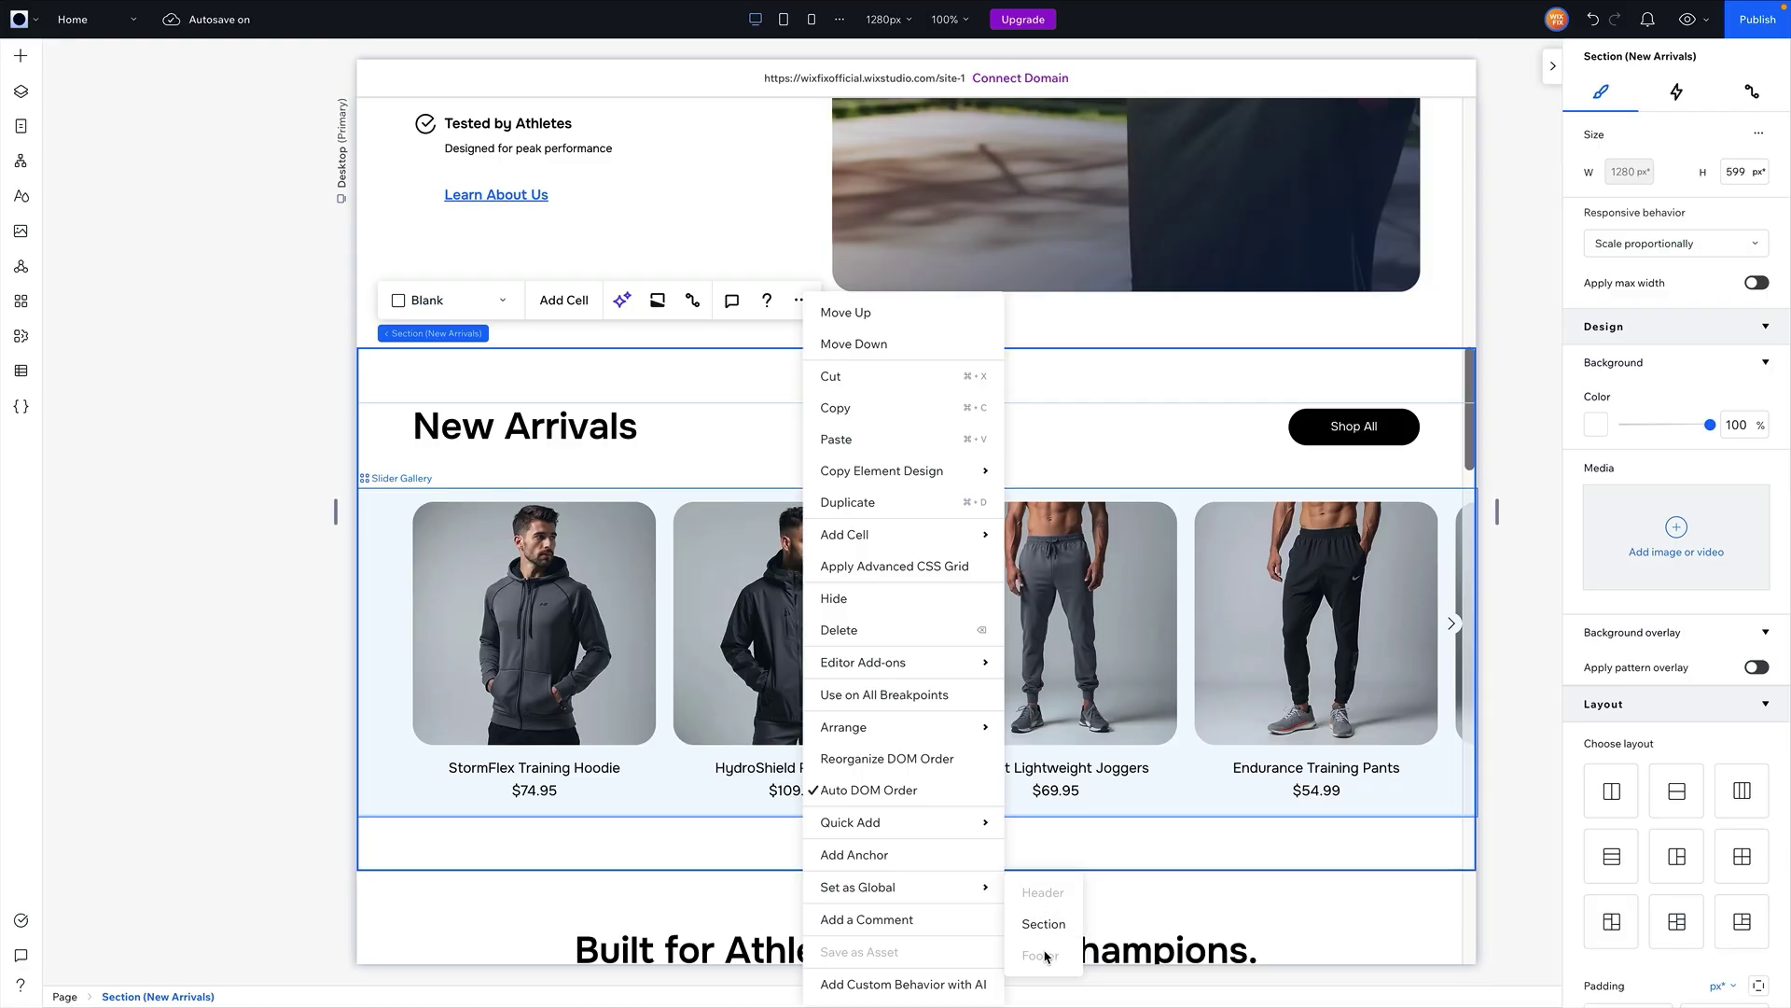
pyautogui.click(1474, 392)
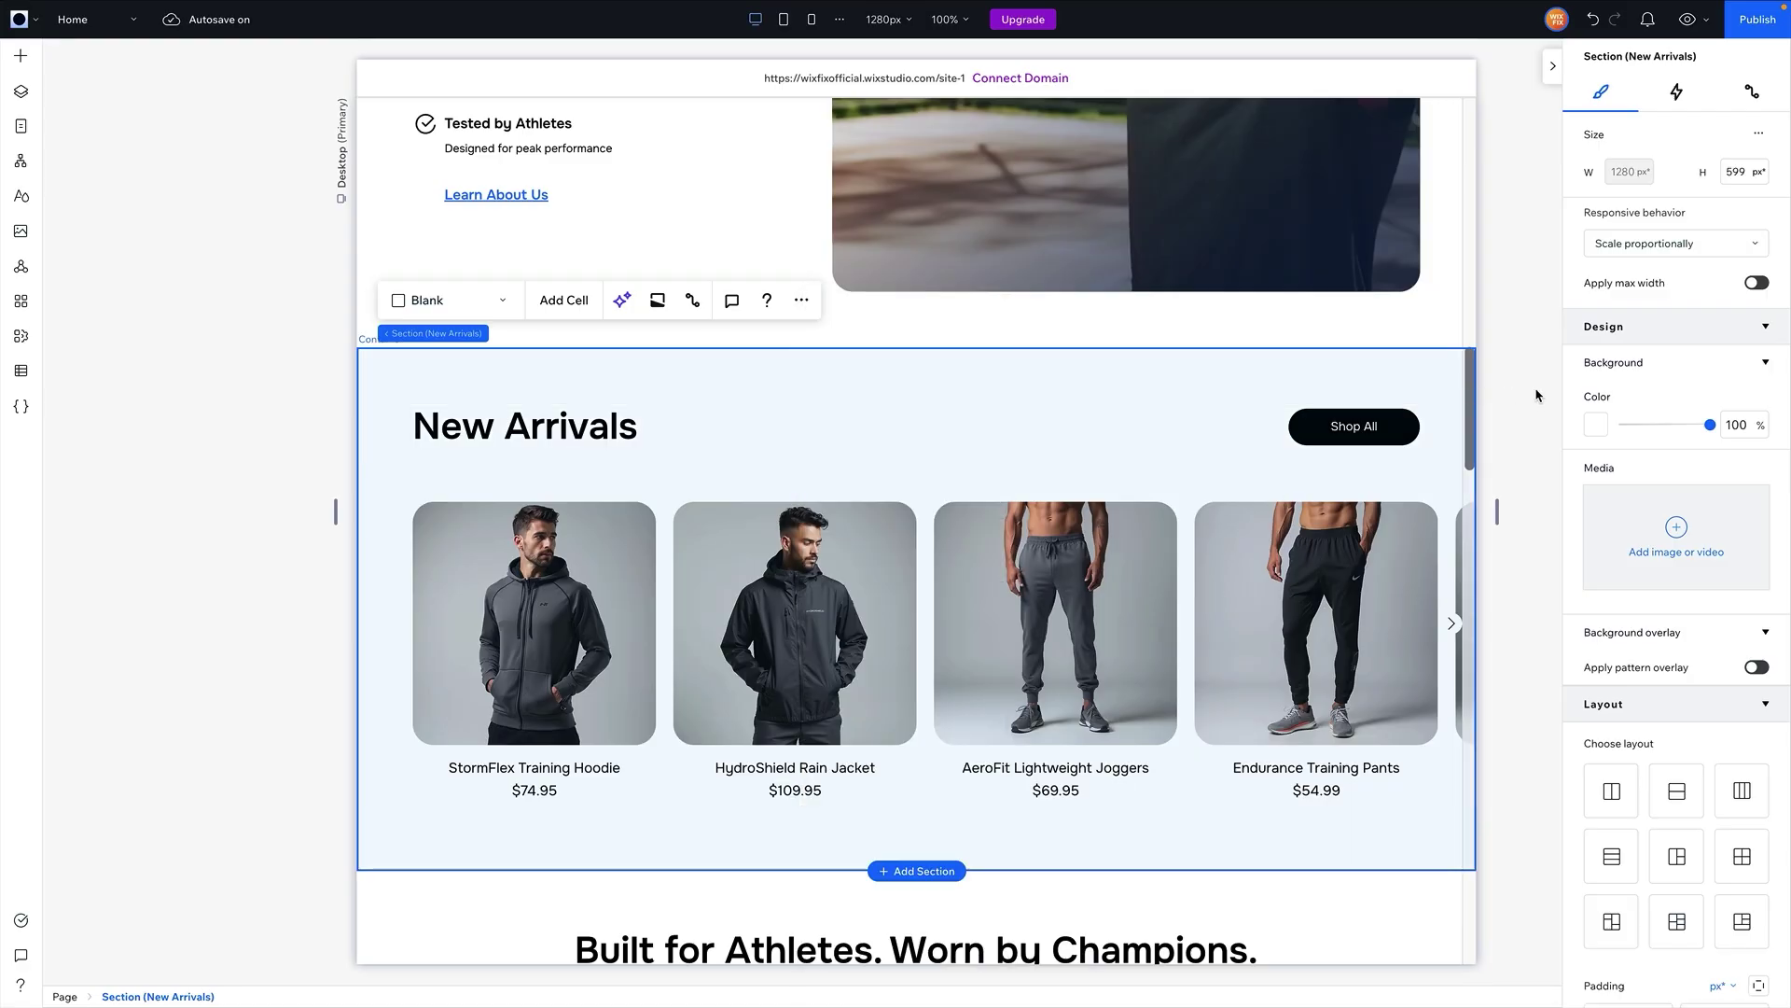
# - Remove the dark global header from the Home page
pyautogui.scroll(10, 1537, 396)
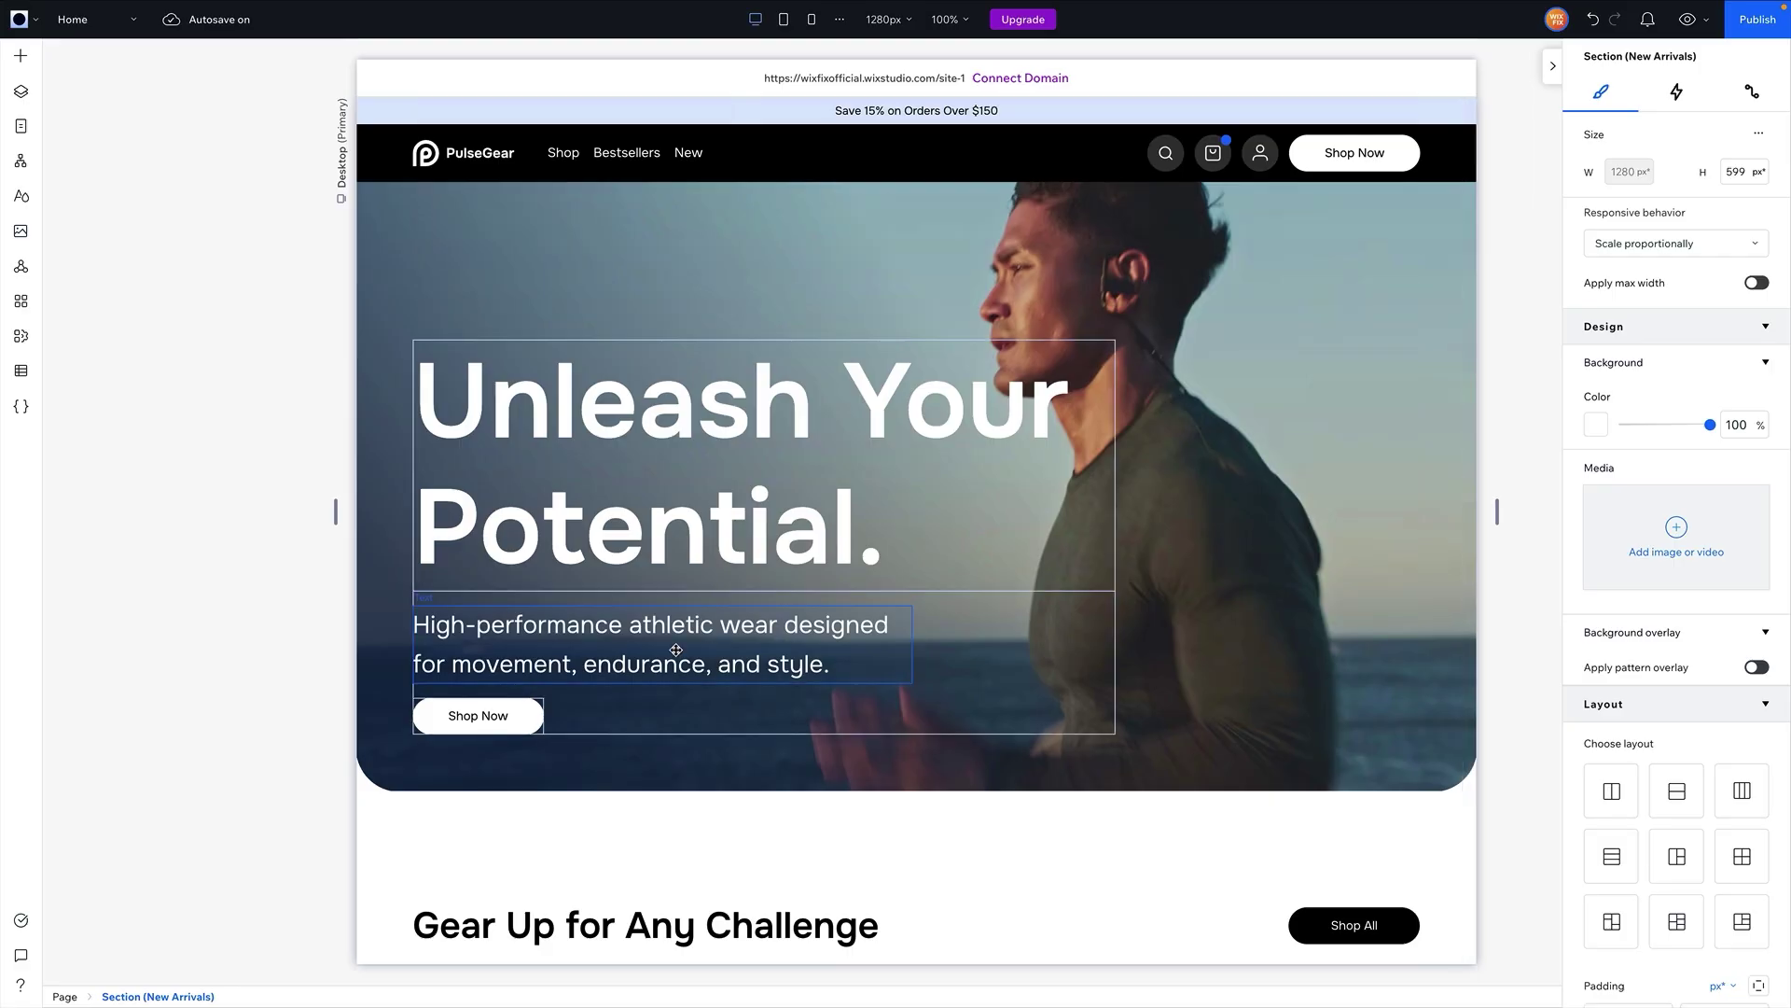
pyautogui.scroll(-15, 676, 649)
pyautogui.scroll(12, 676, 649)
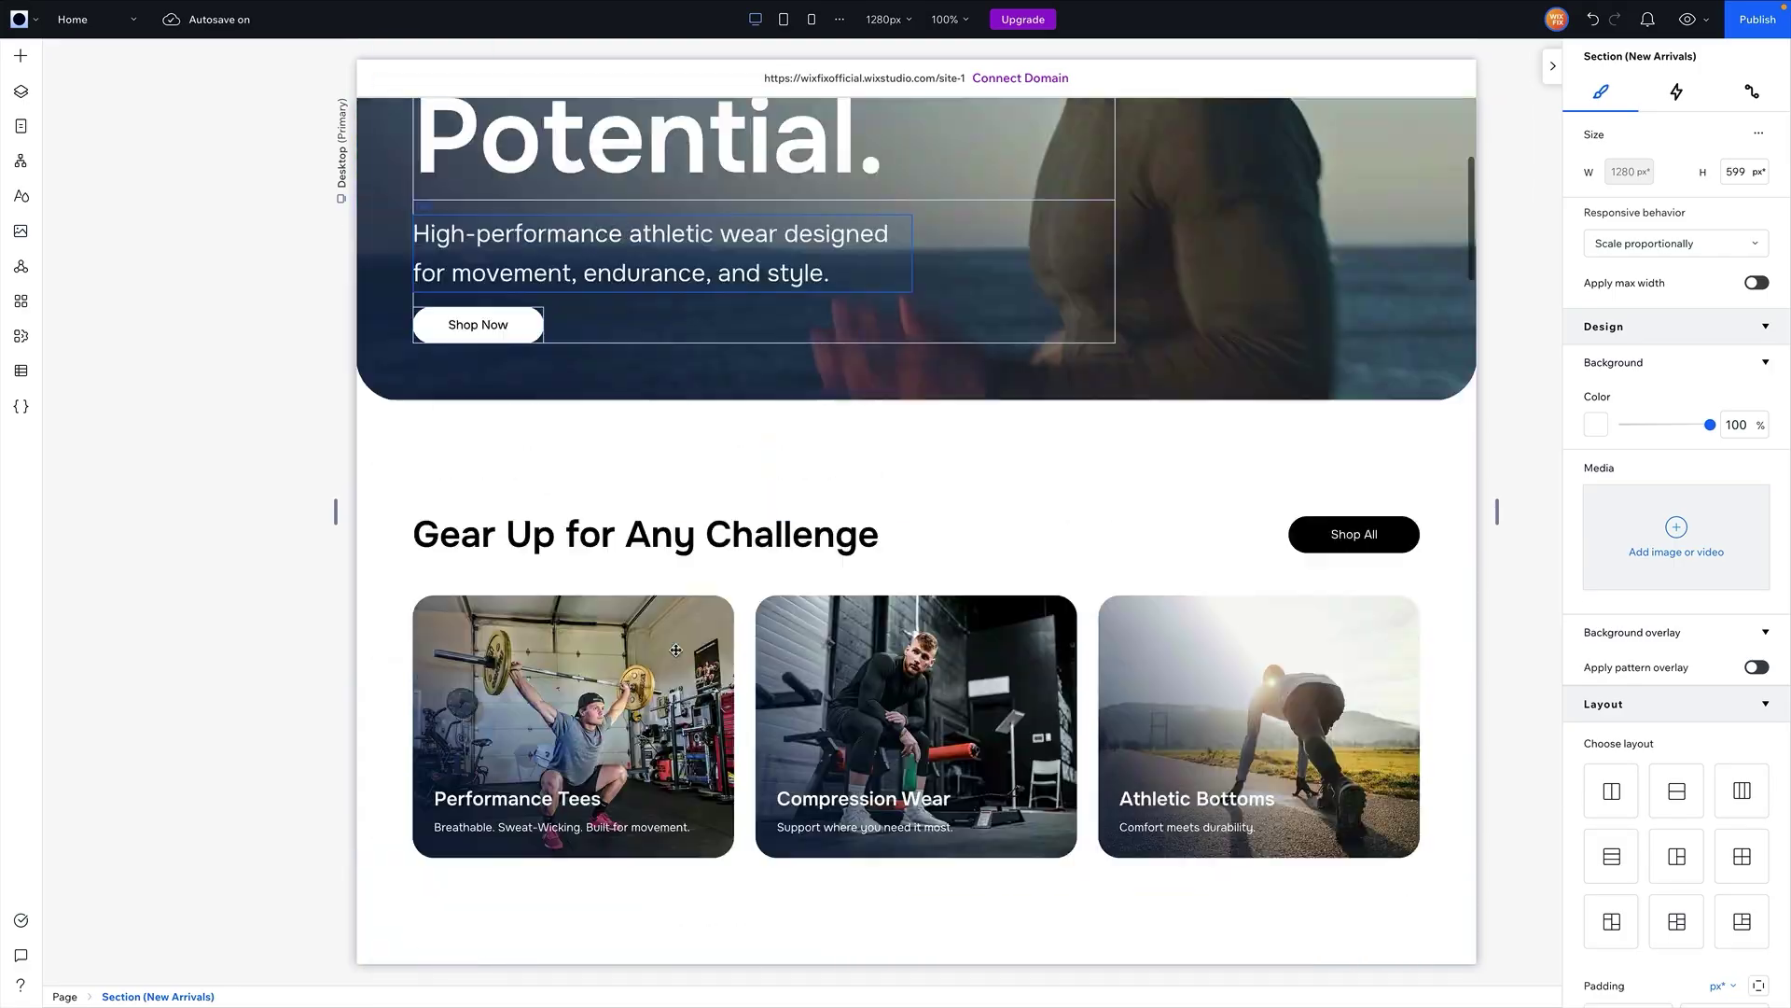
pyautogui.scroll(5, 676, 649)
pyautogui.click(401, 268)
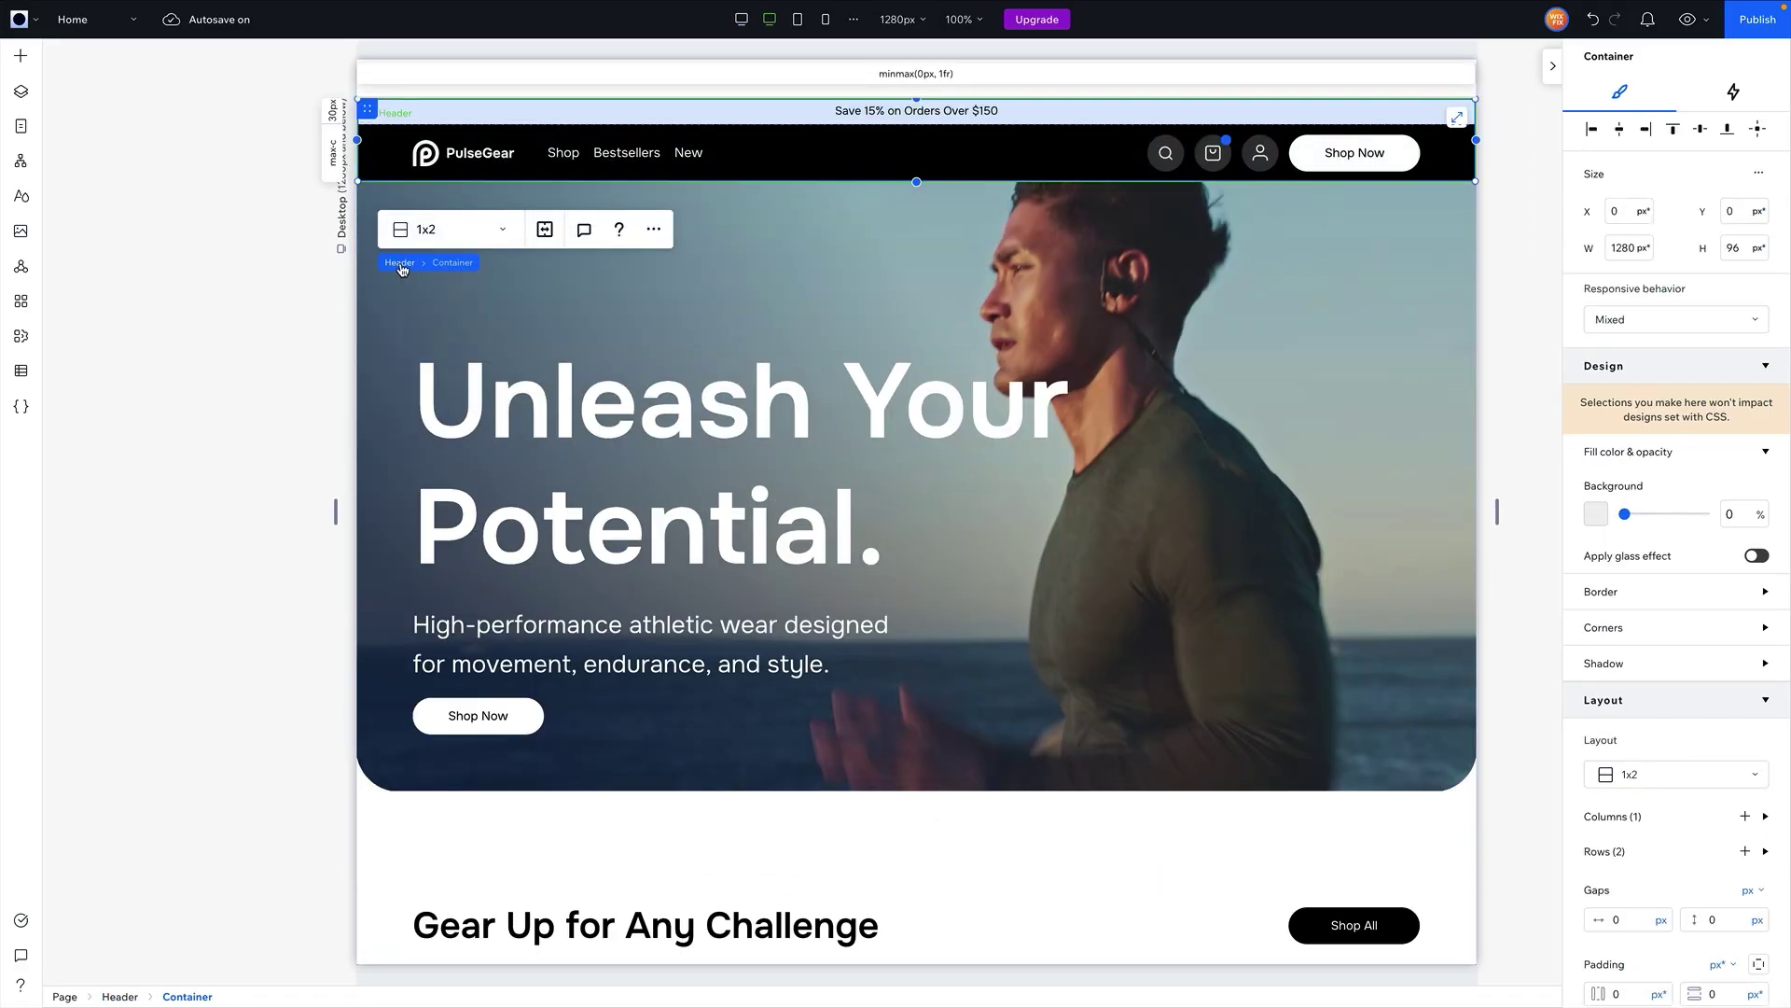
pyautogui.click(400, 265)
pyautogui.click(691, 230)
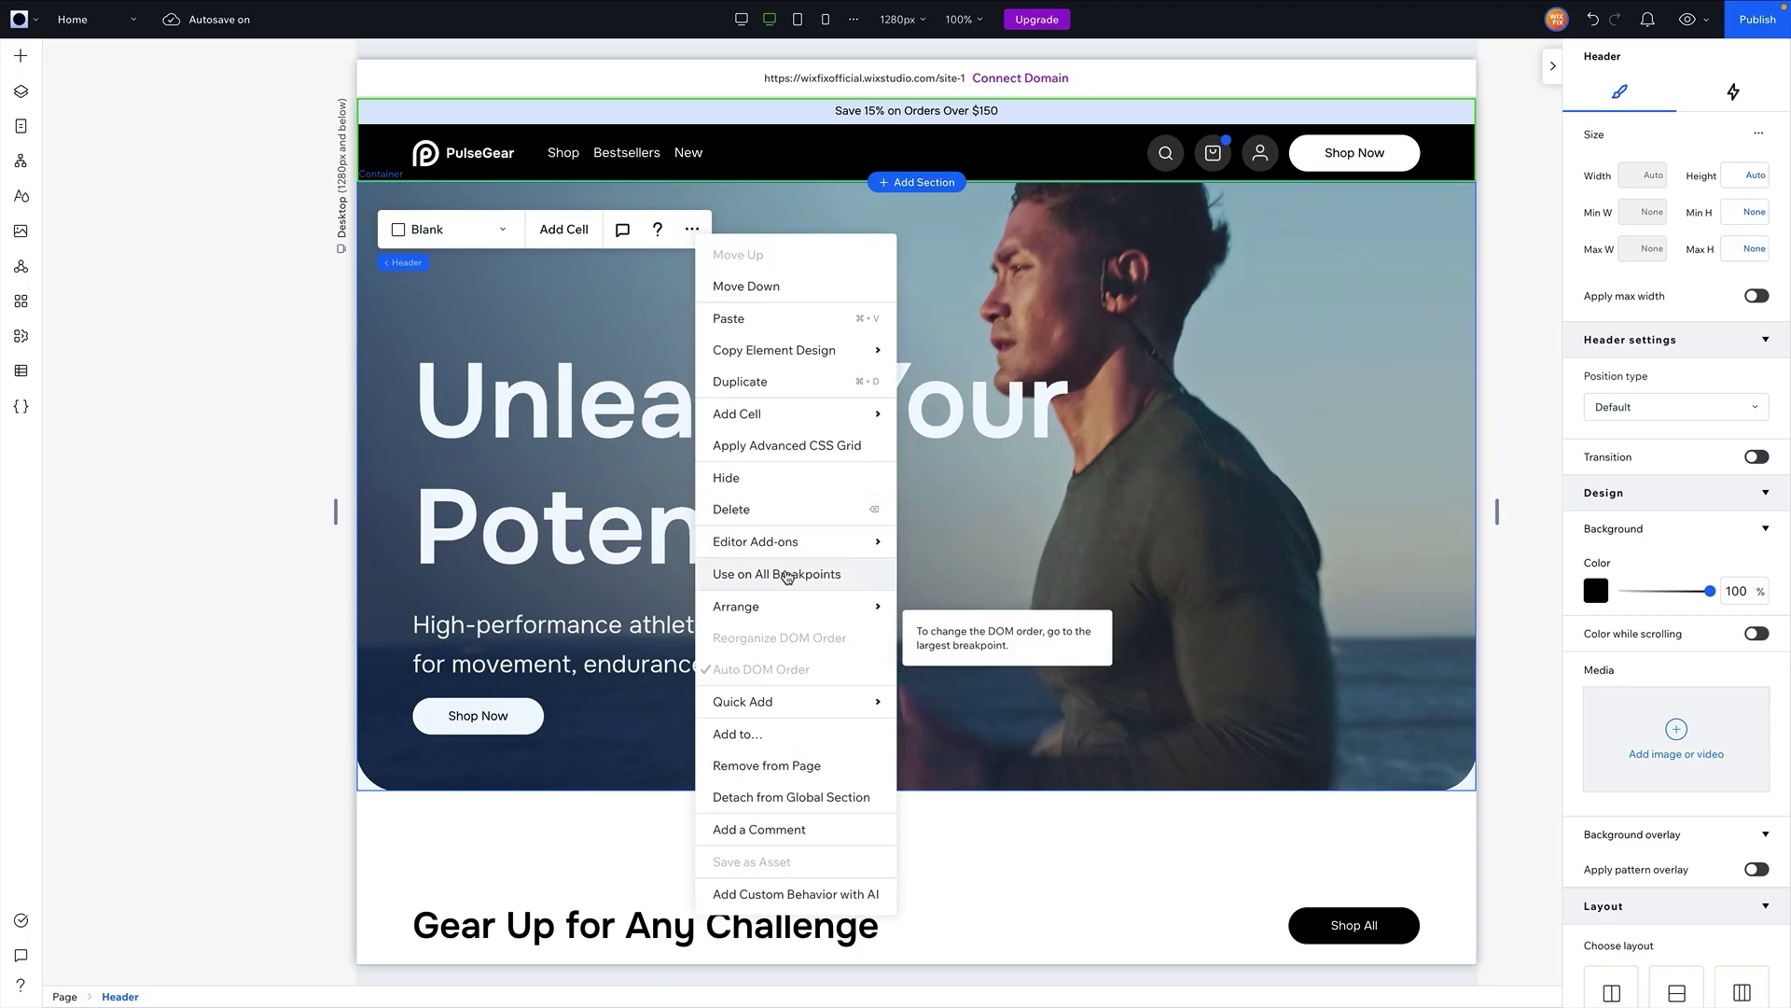
pyautogui.click(769, 764)
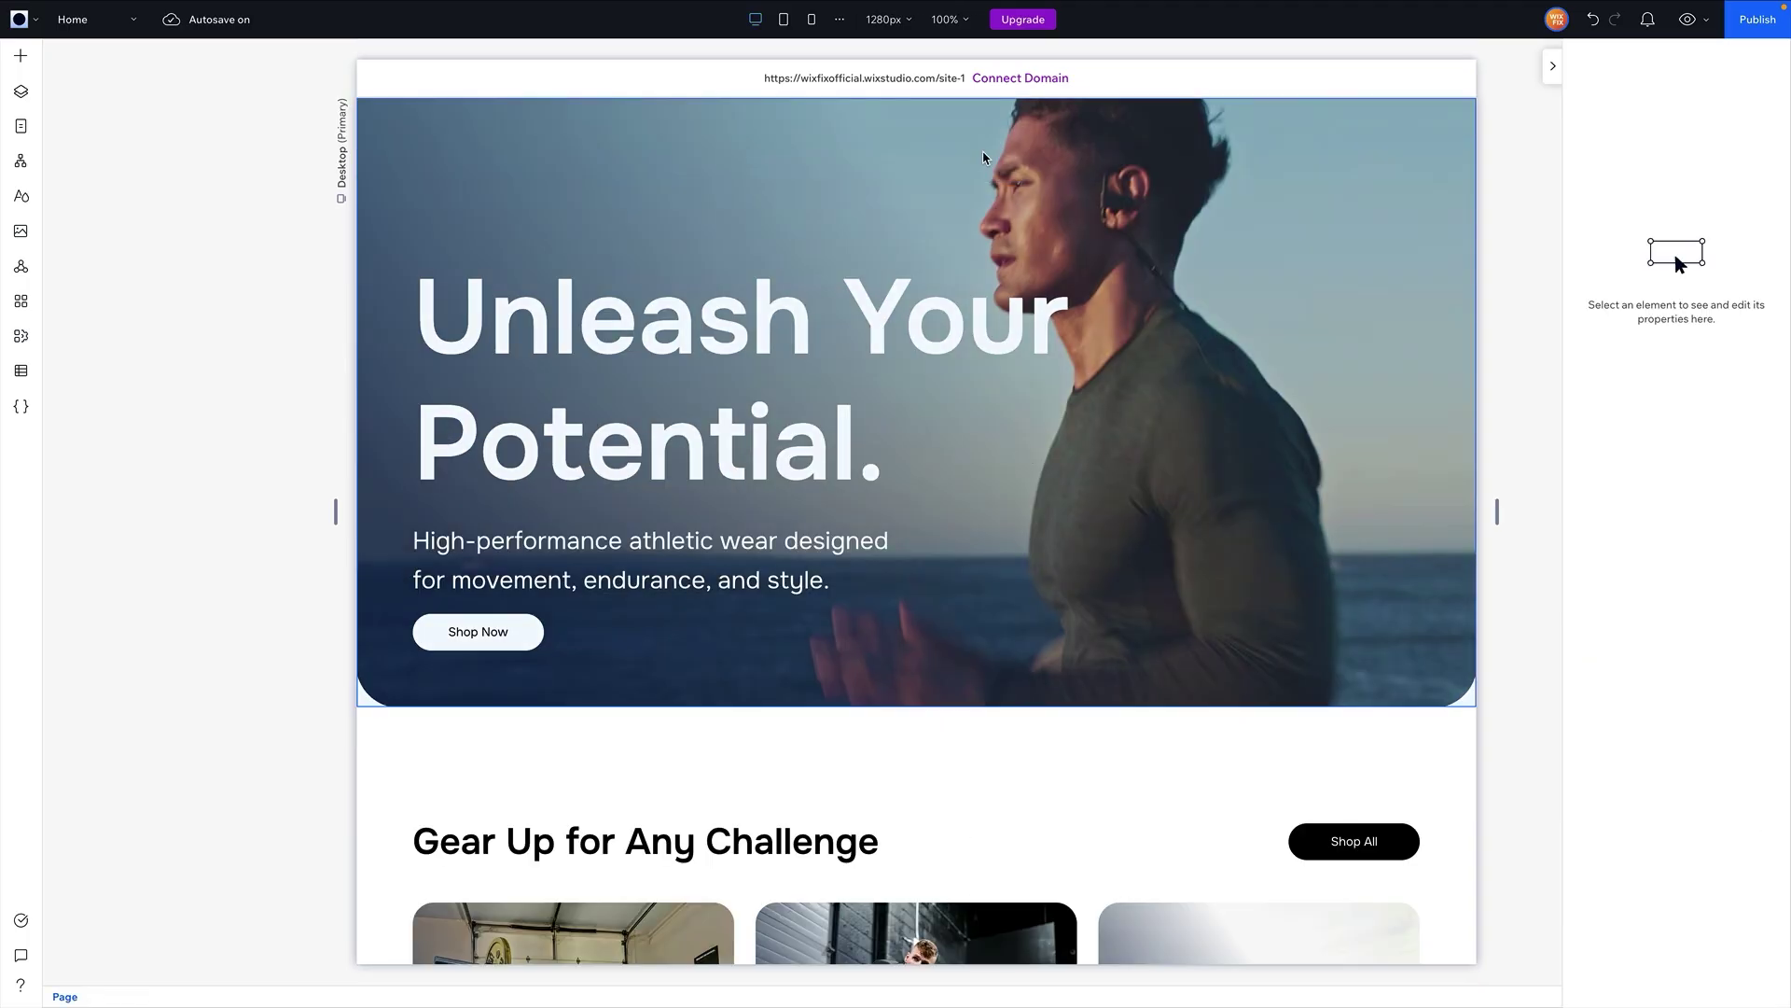
# - Add a blank section about 73 px high above the hero, containing a title that reads "Logo"
pyautogui.click(915, 110)
pyautogui.click(919, 92)
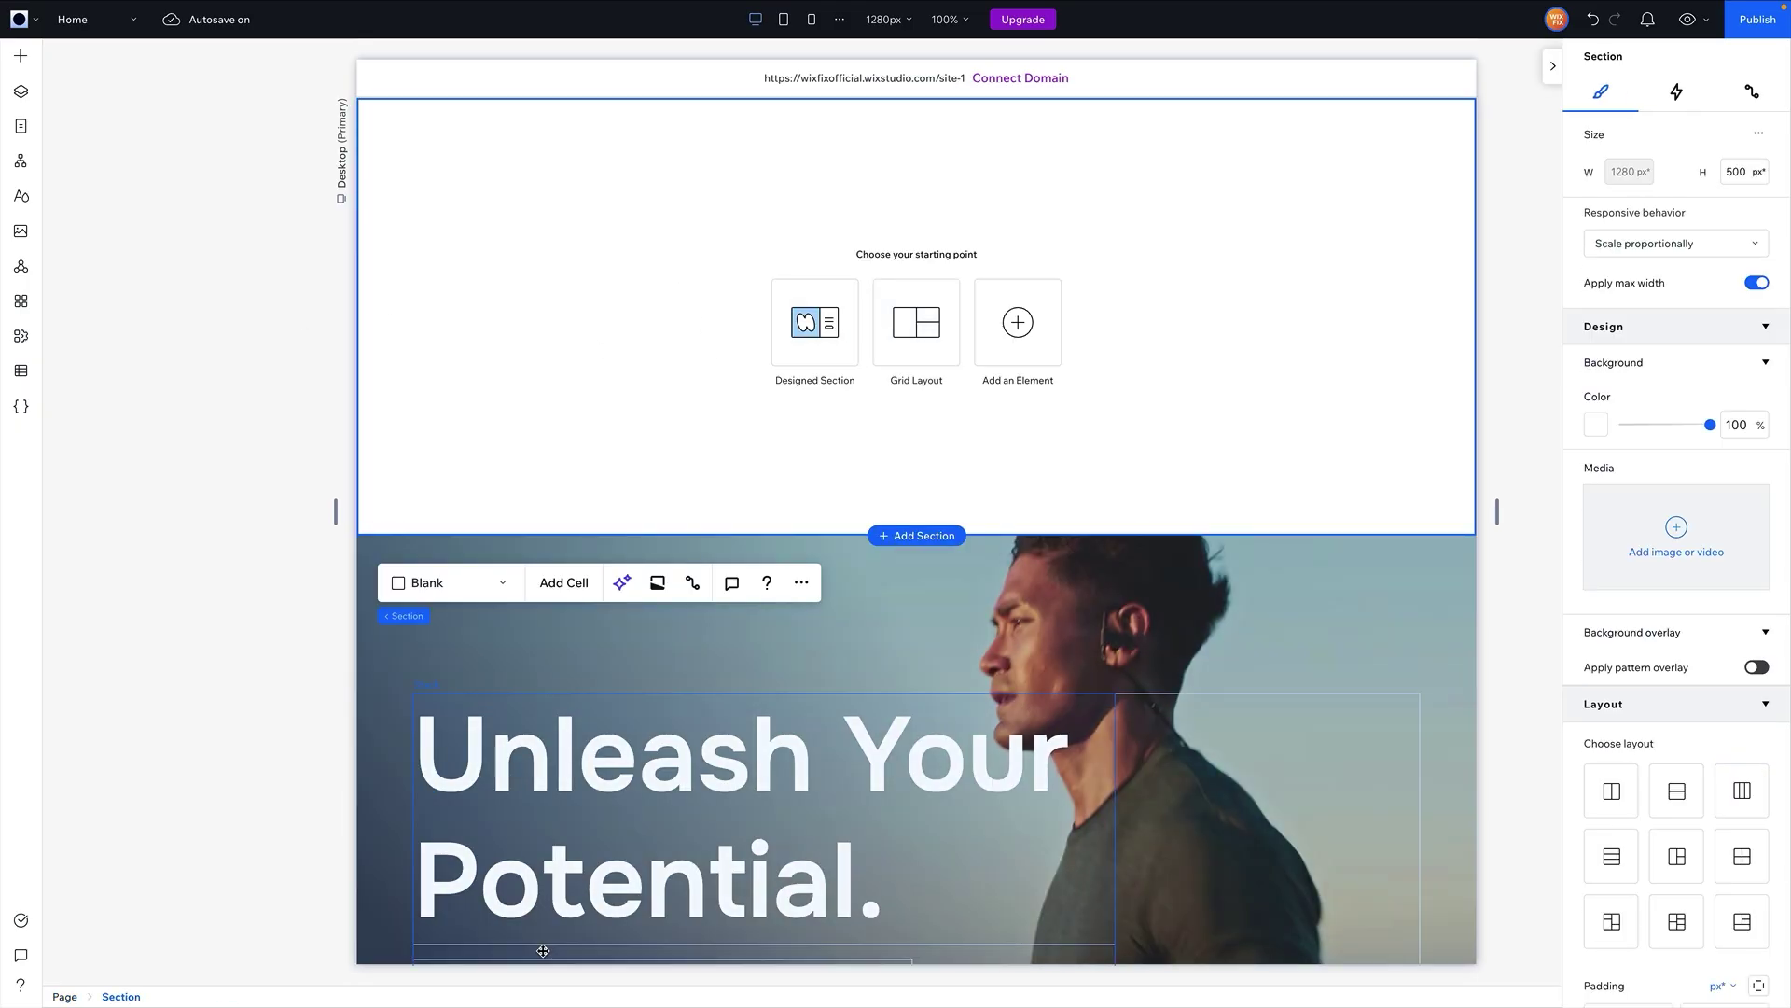
pyautogui.click(22, 58)
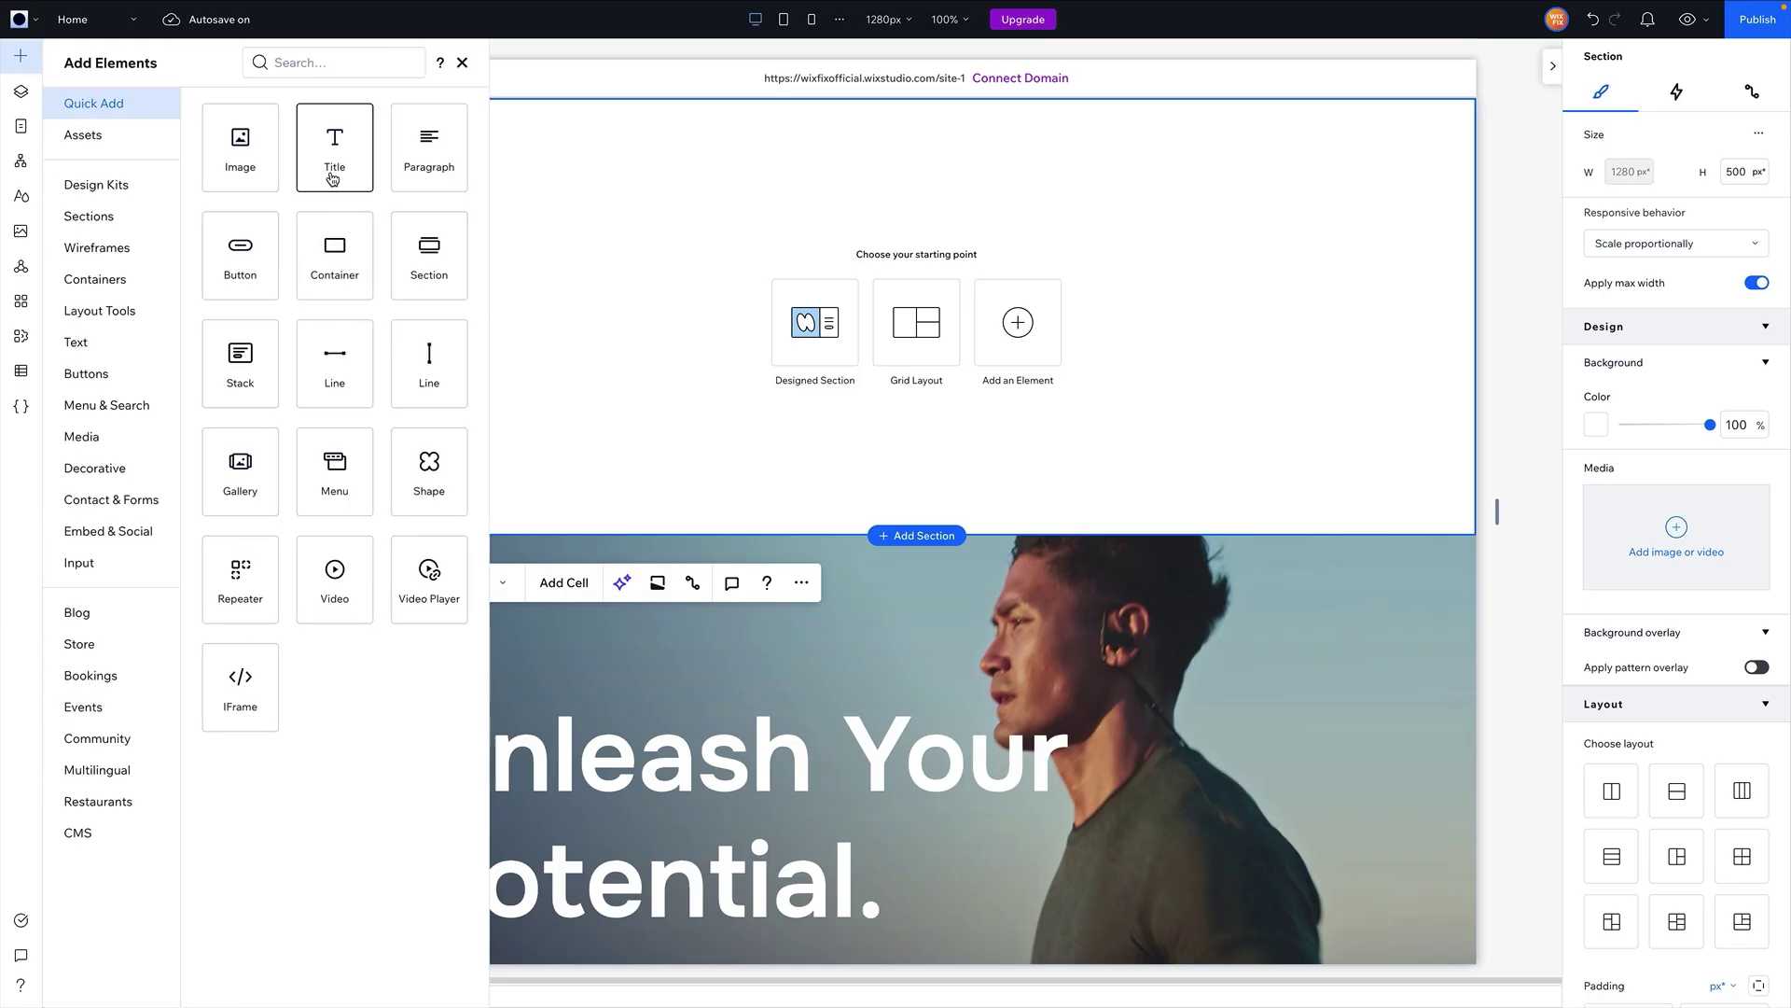
pyautogui.moveTo(333, 151); pyautogui.dragTo(672, 303)
pyautogui.doubleClick(672, 300)
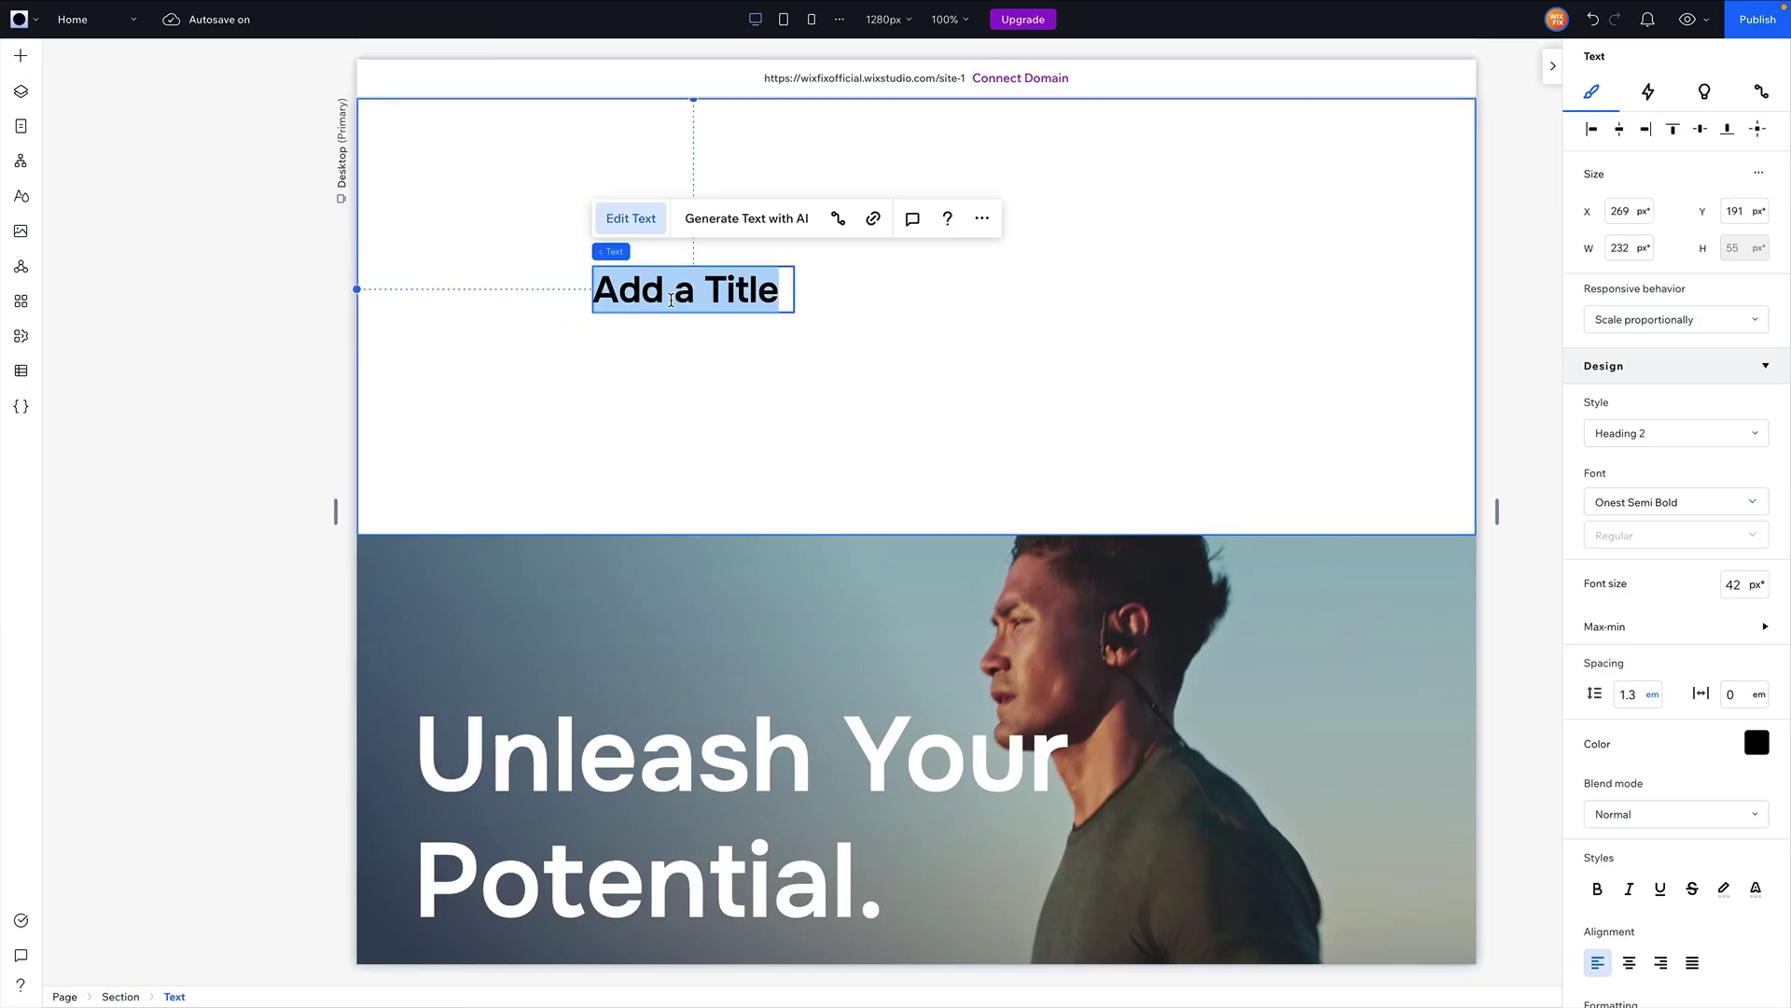
pyautogui.write('Logo')
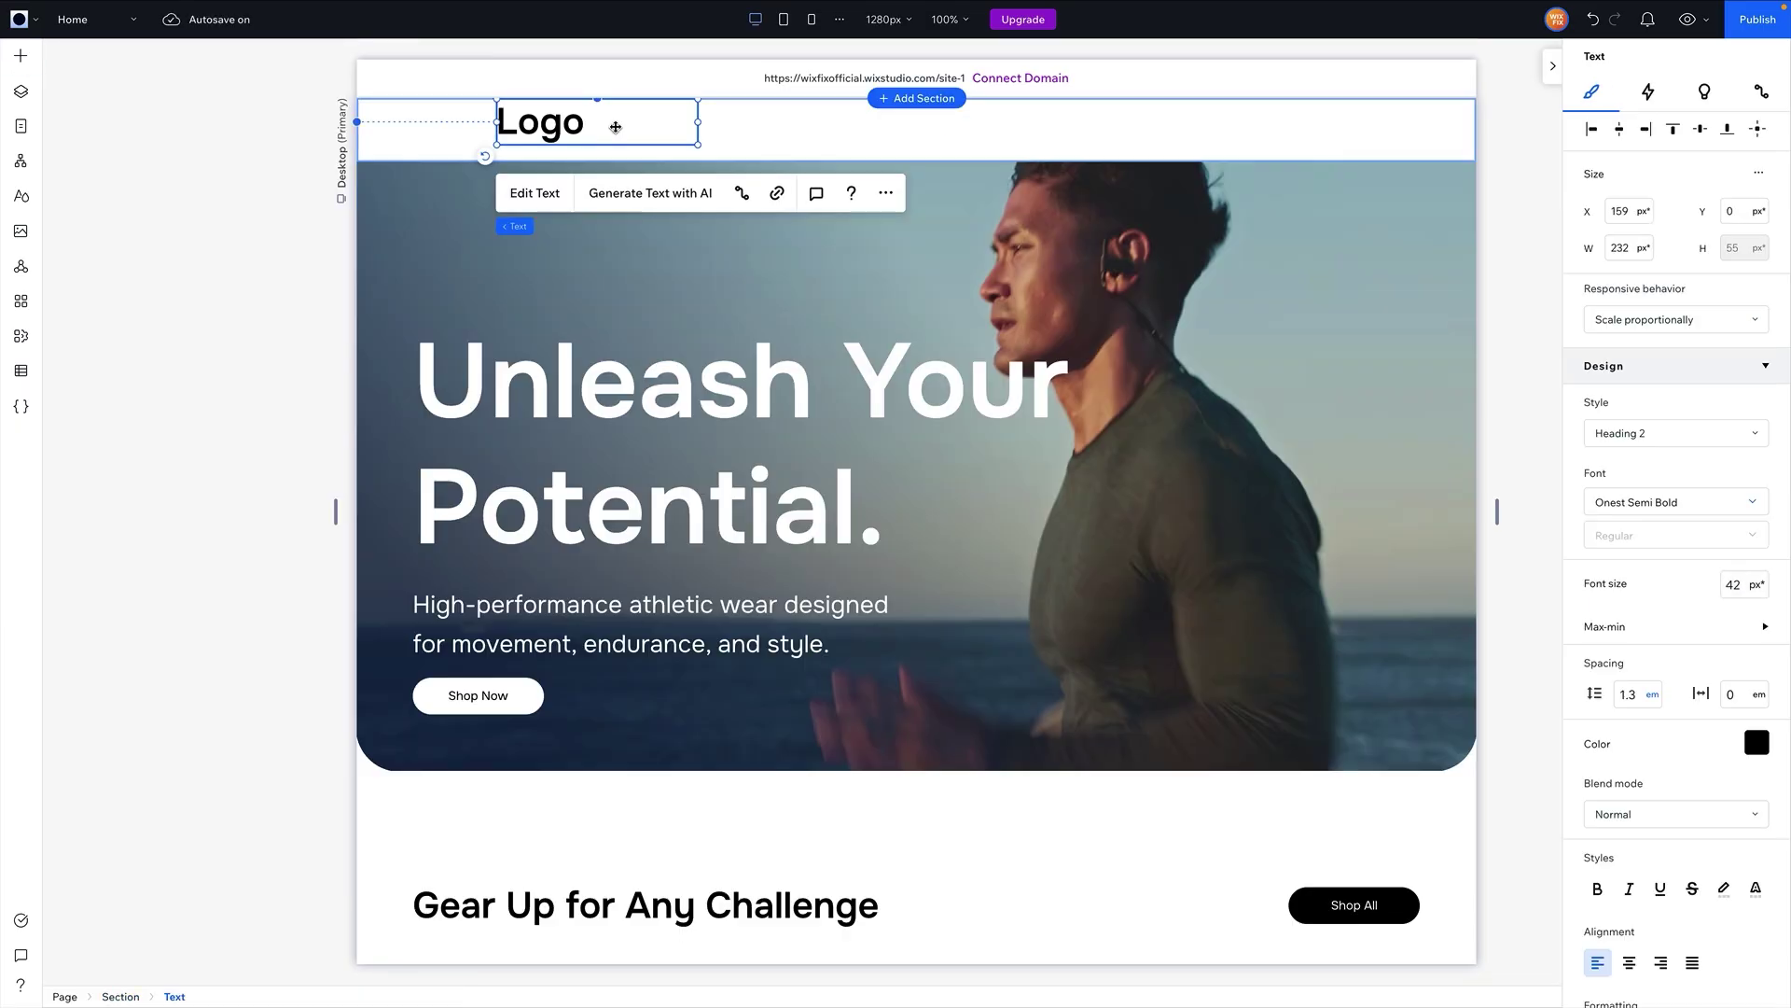
# - Review the Logo section's Set as Global option and move the section below the Footer in the page's layer order
pyautogui.click(1003, 129)
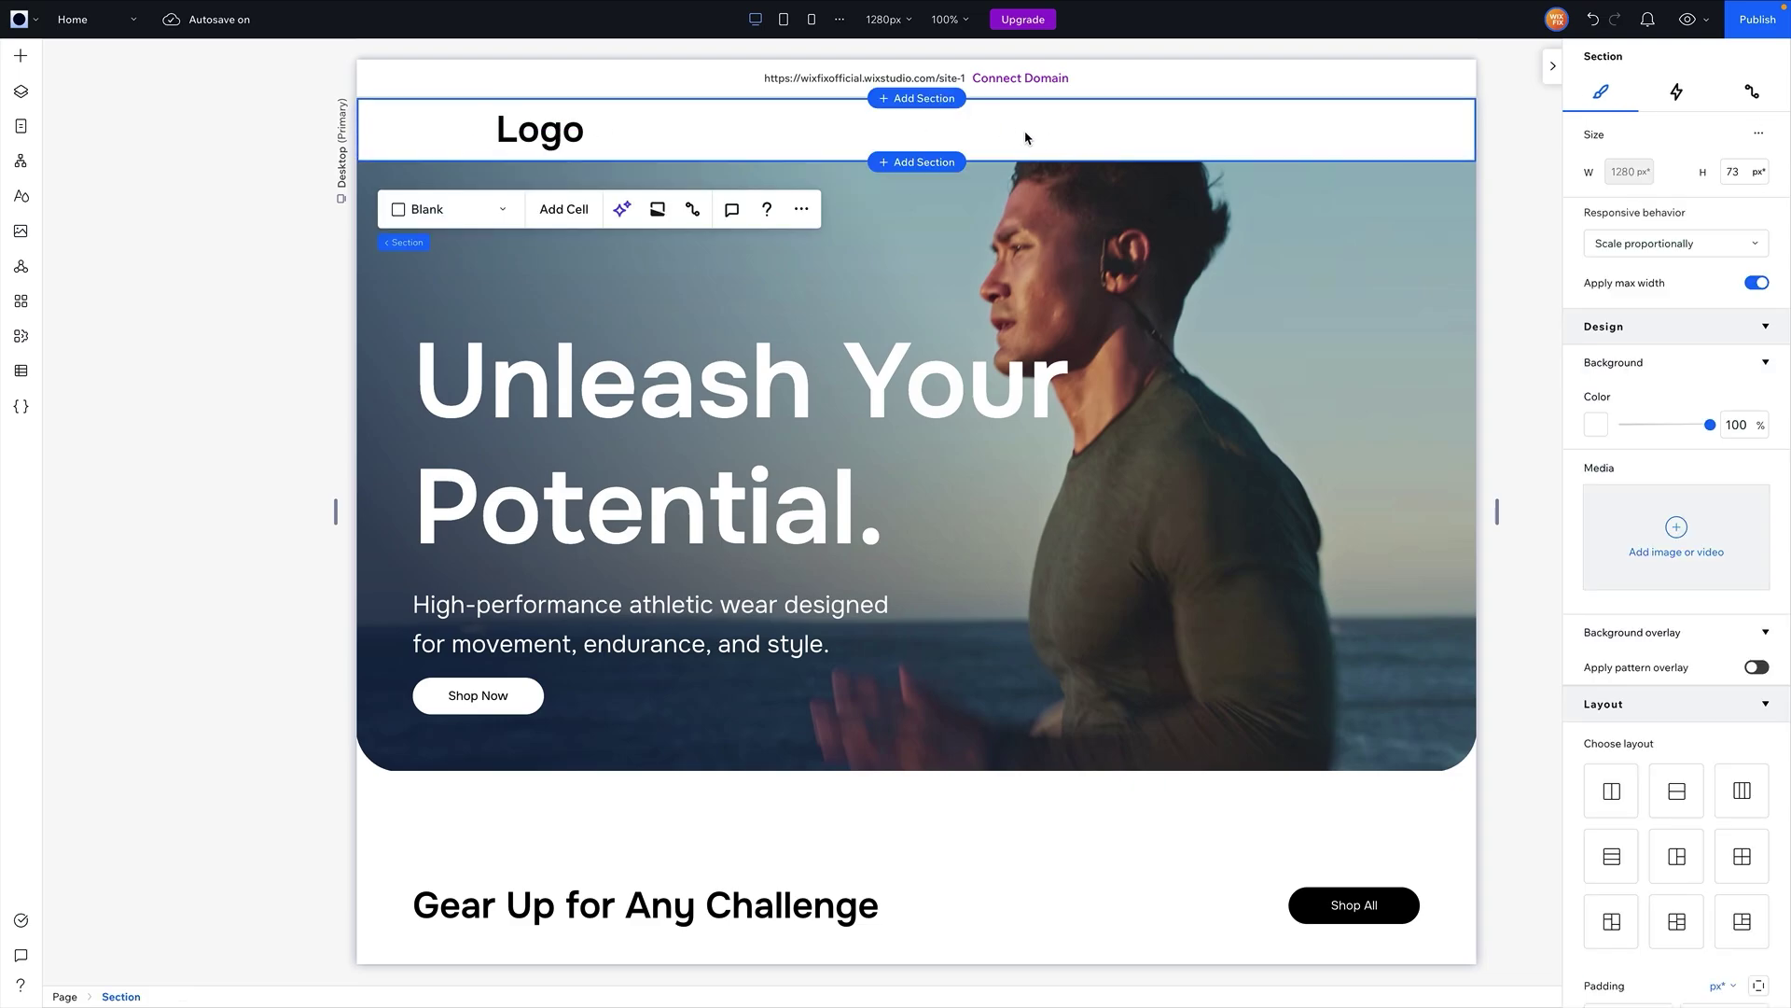
pyautogui.rightClick(1025, 139)
pyautogui.moveTo(1120, 759)
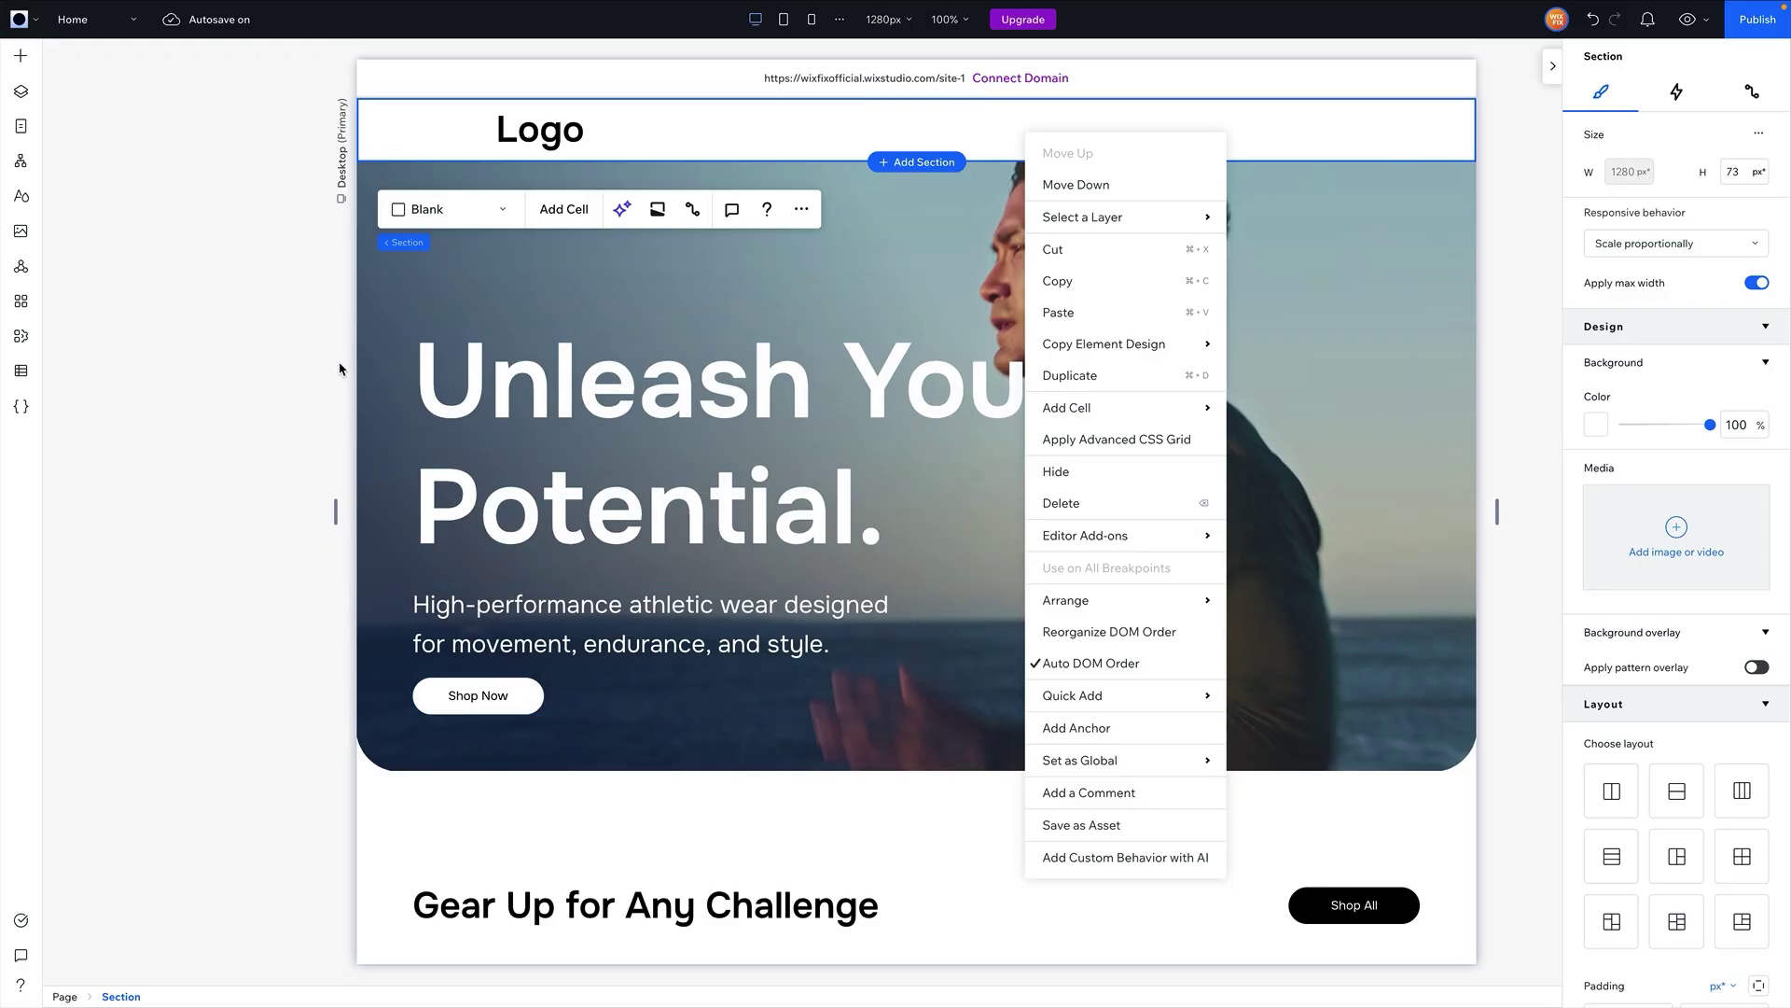
pyautogui.click(21, 90)
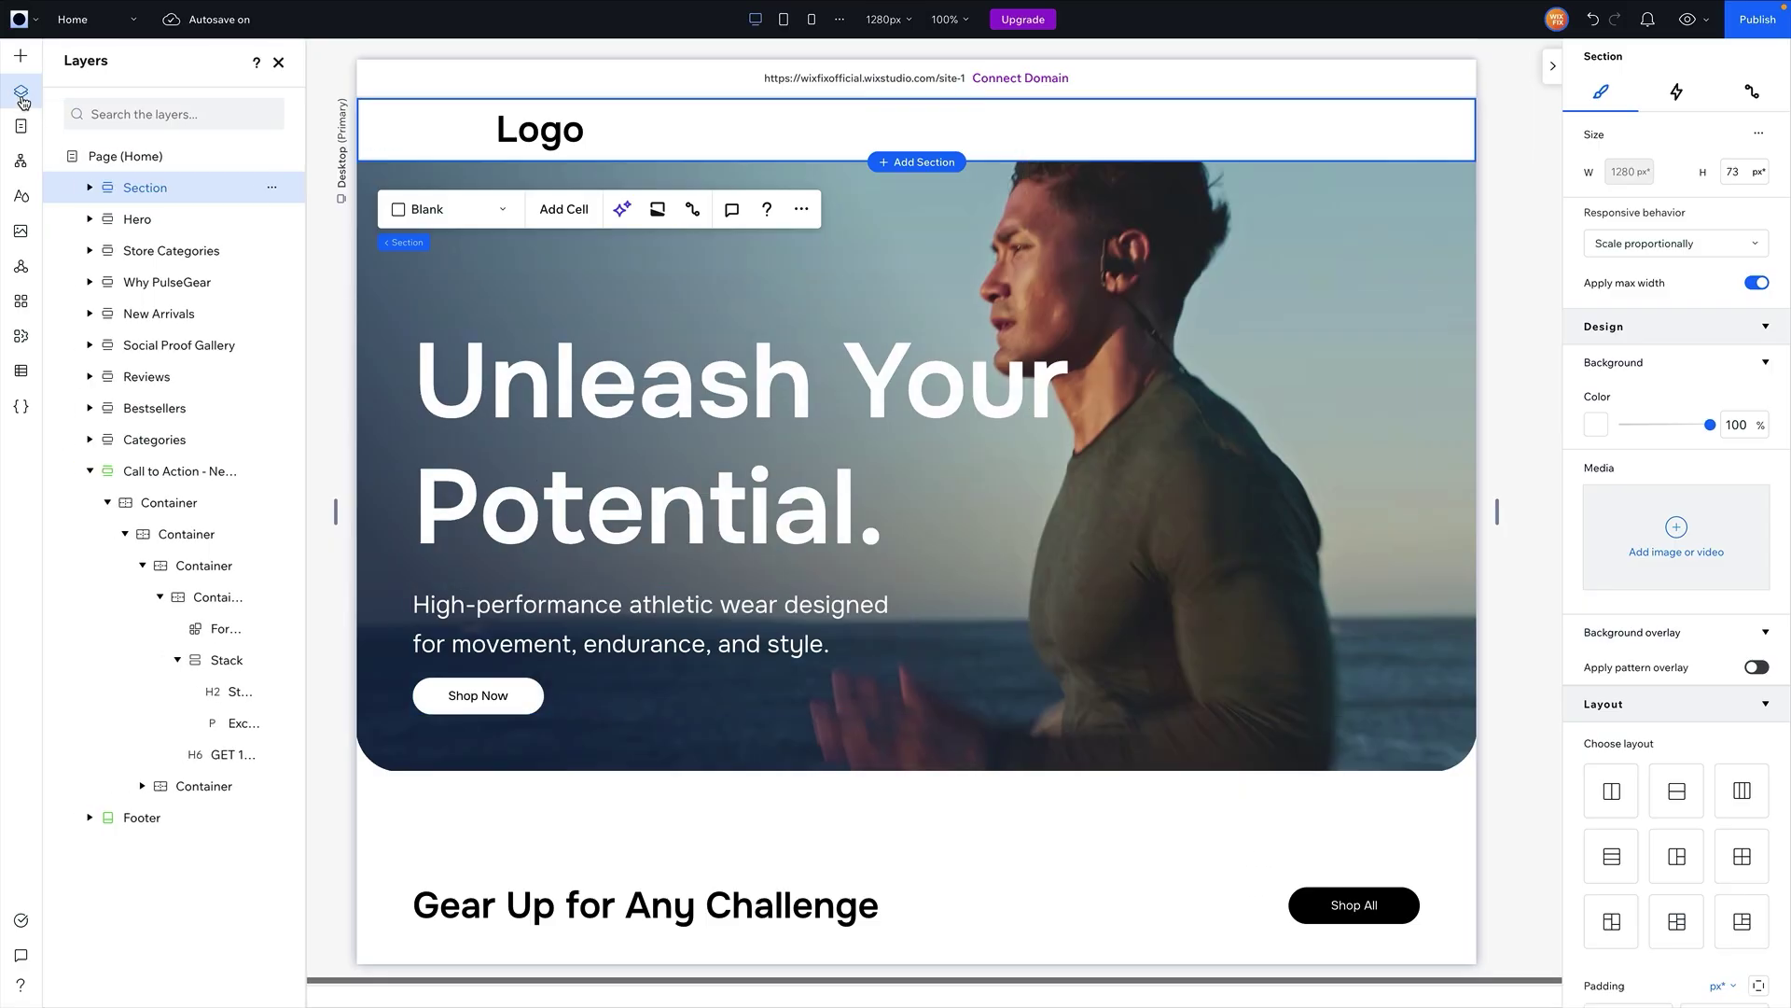
pyautogui.moveTo(136, 190); pyautogui.dragTo(141, 856)
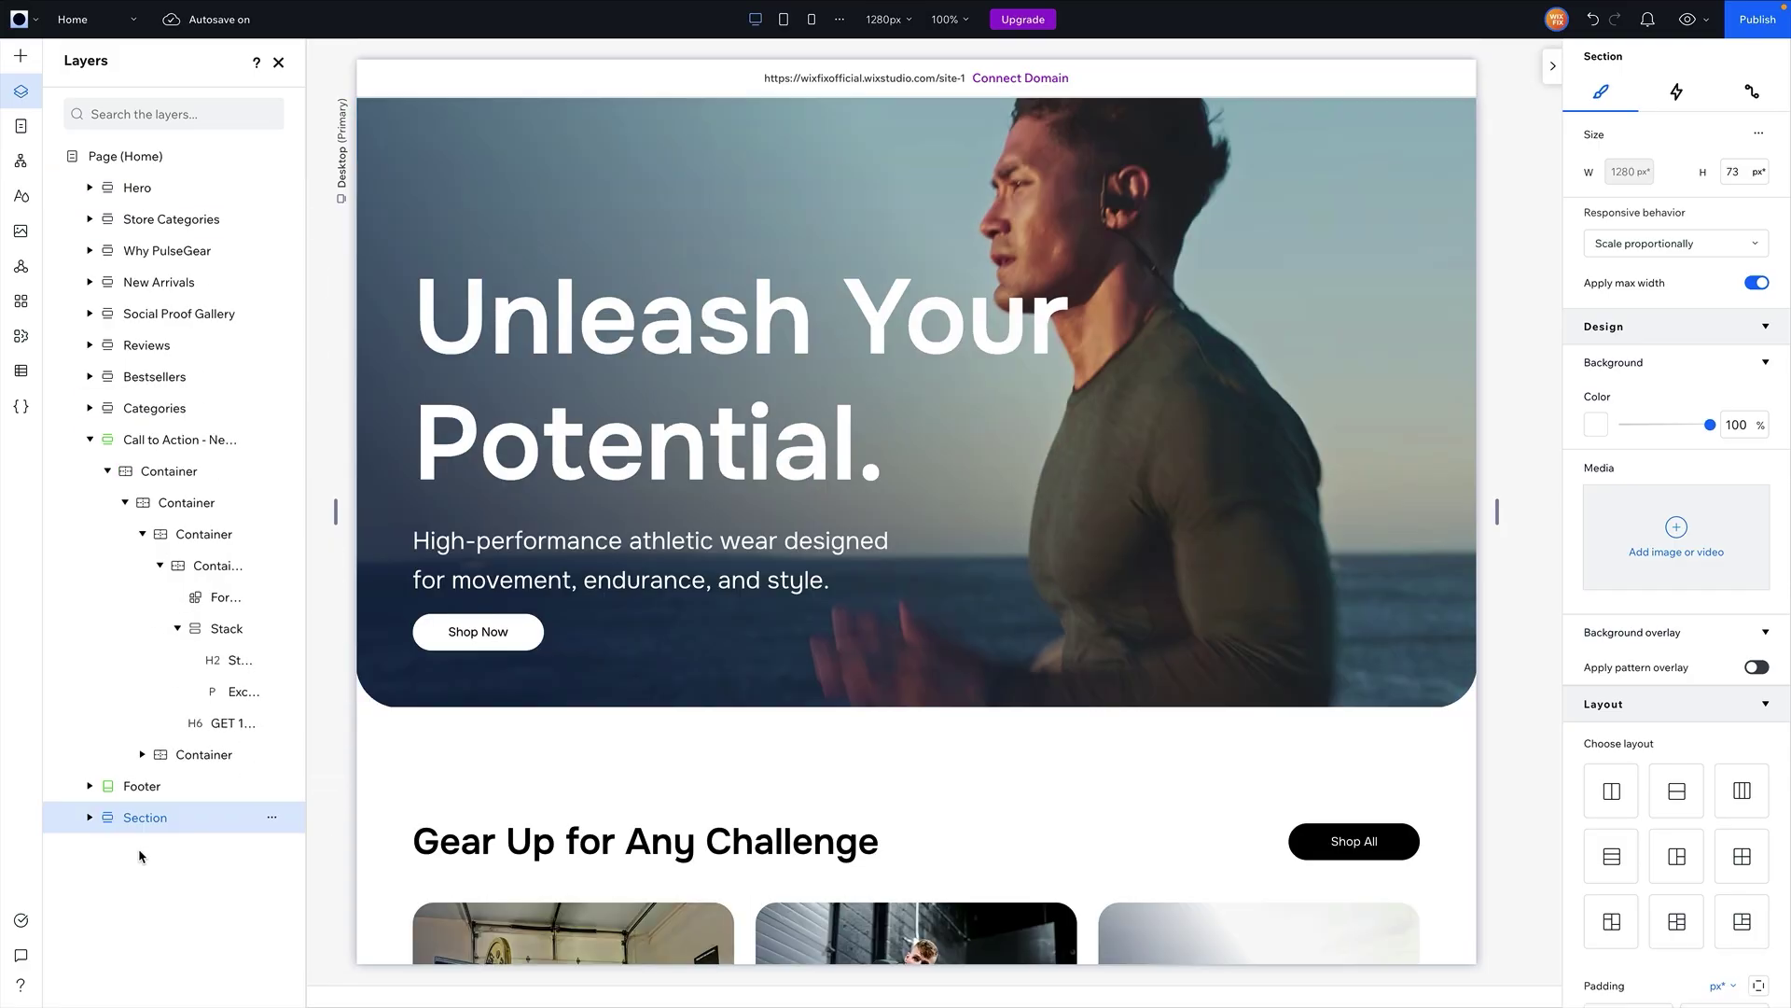
# - Set the Logo section below the existing Footer as a global footer
pyautogui.click(271, 818)
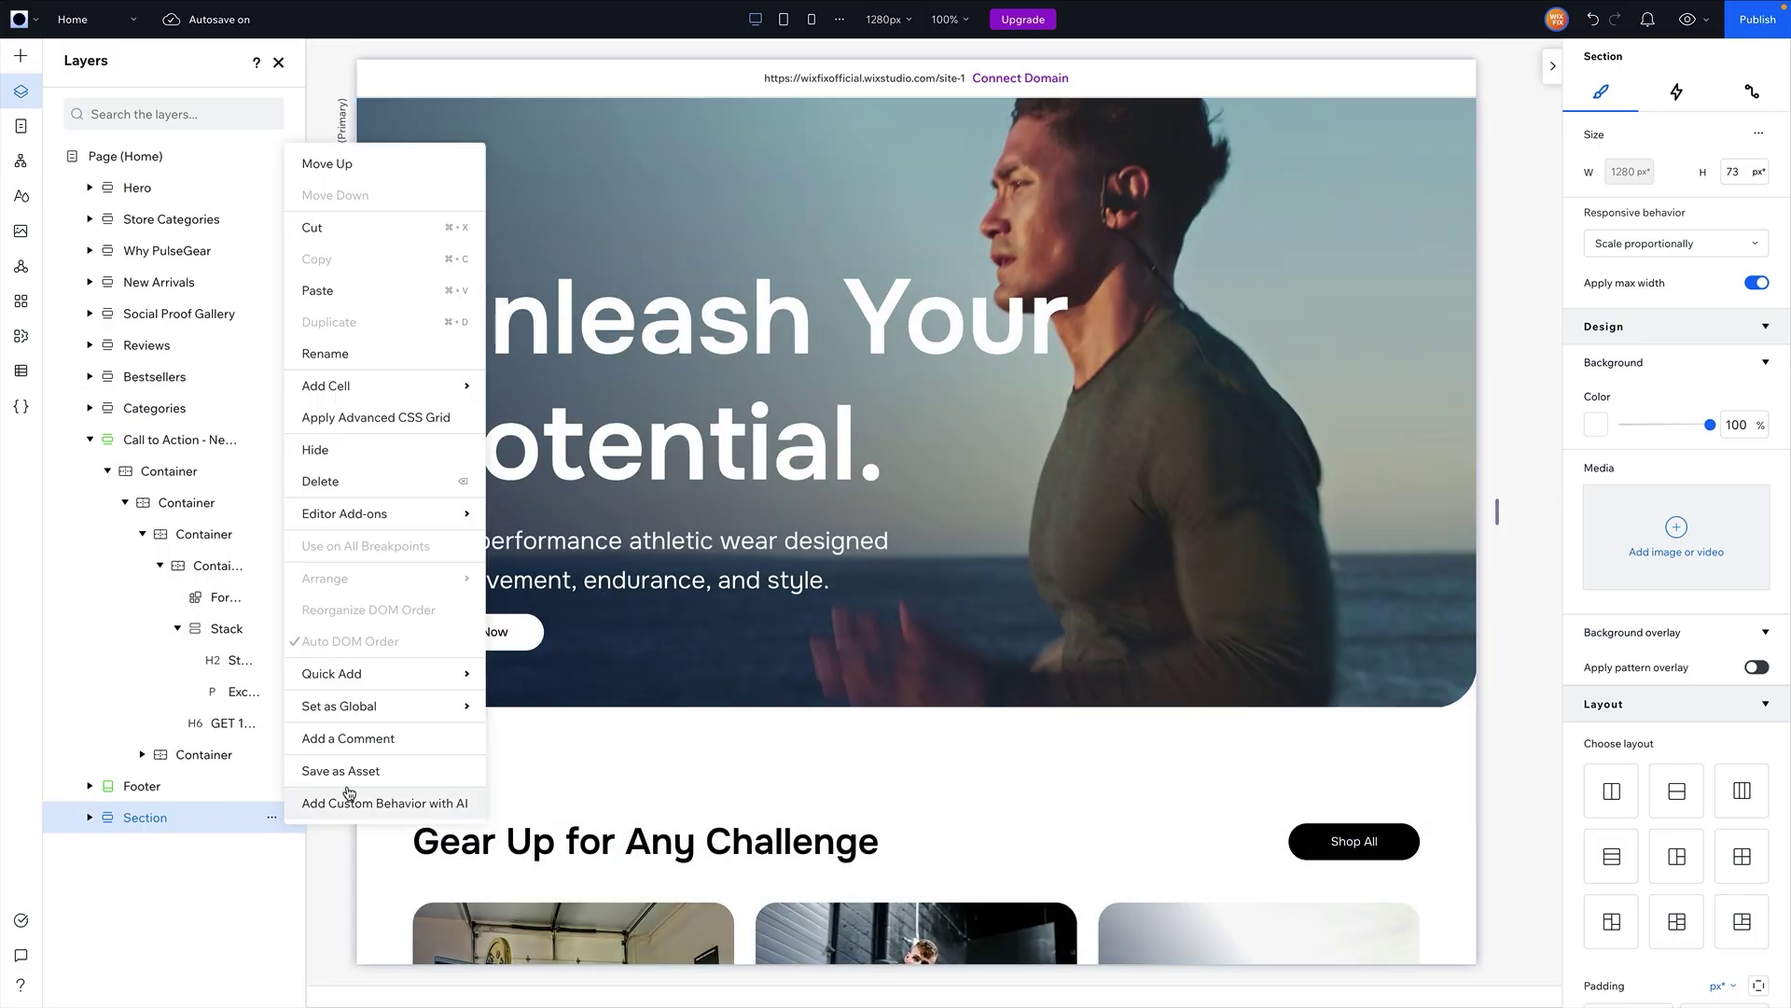
pyautogui.moveTo(443, 707)
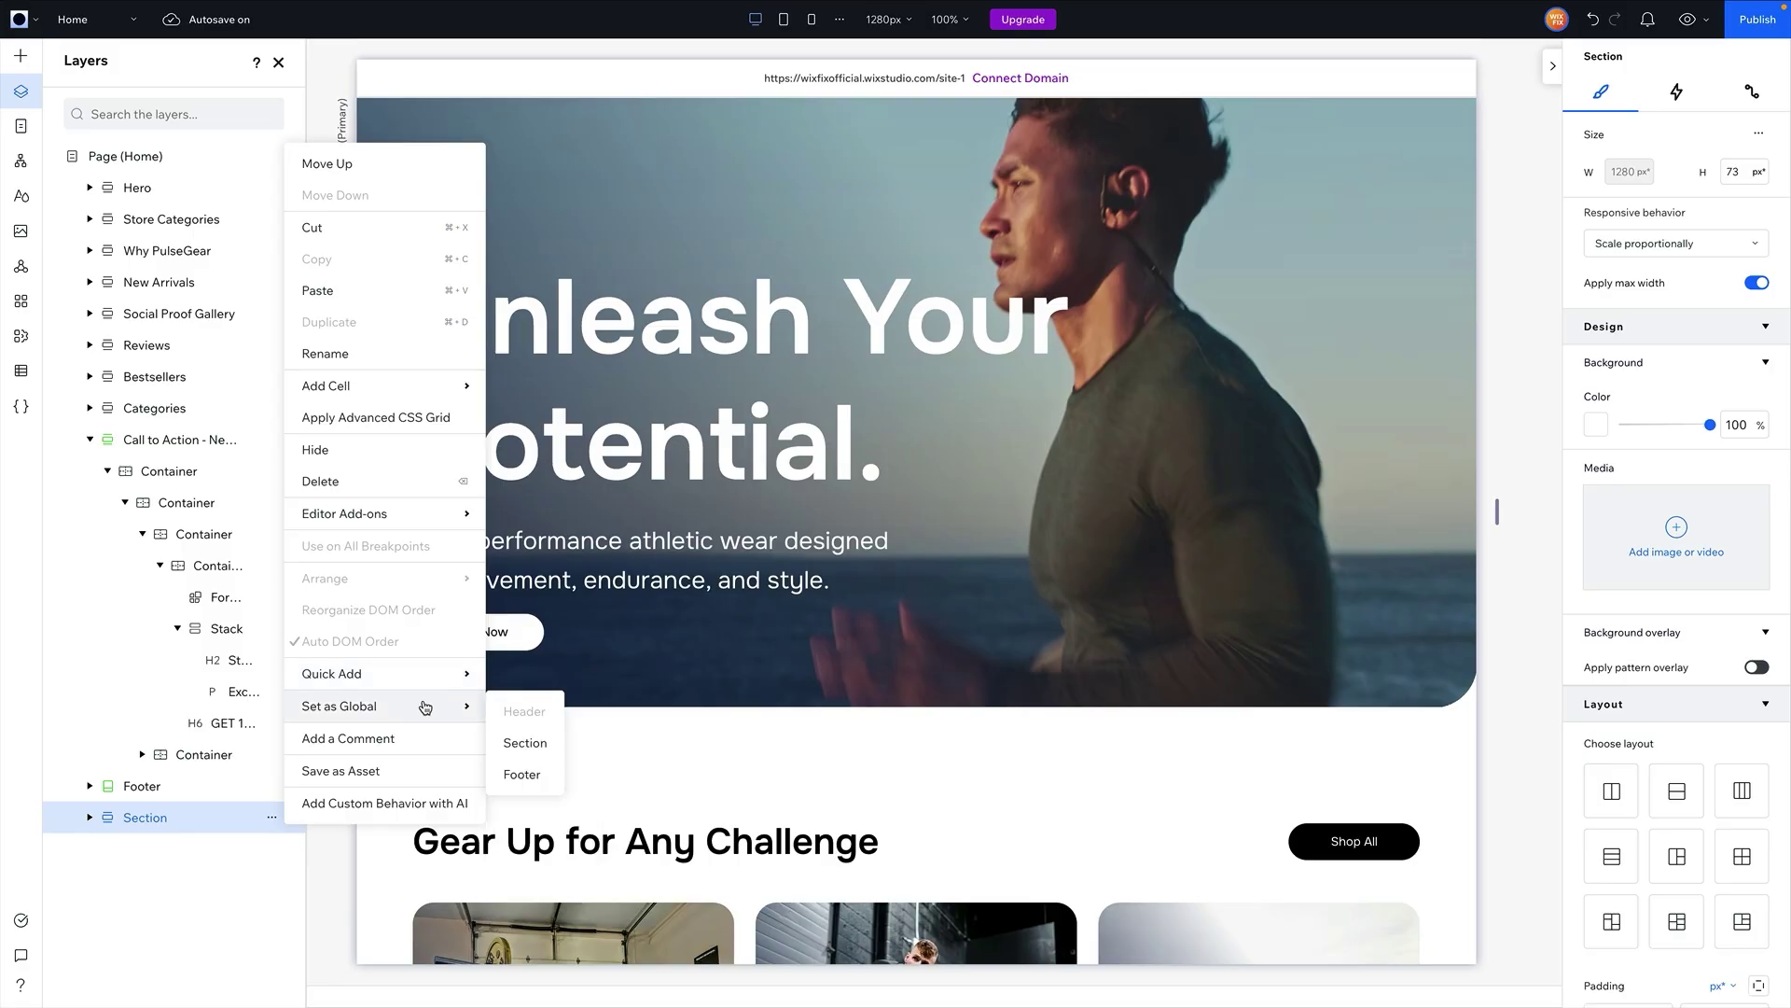
pyautogui.click(544, 780)
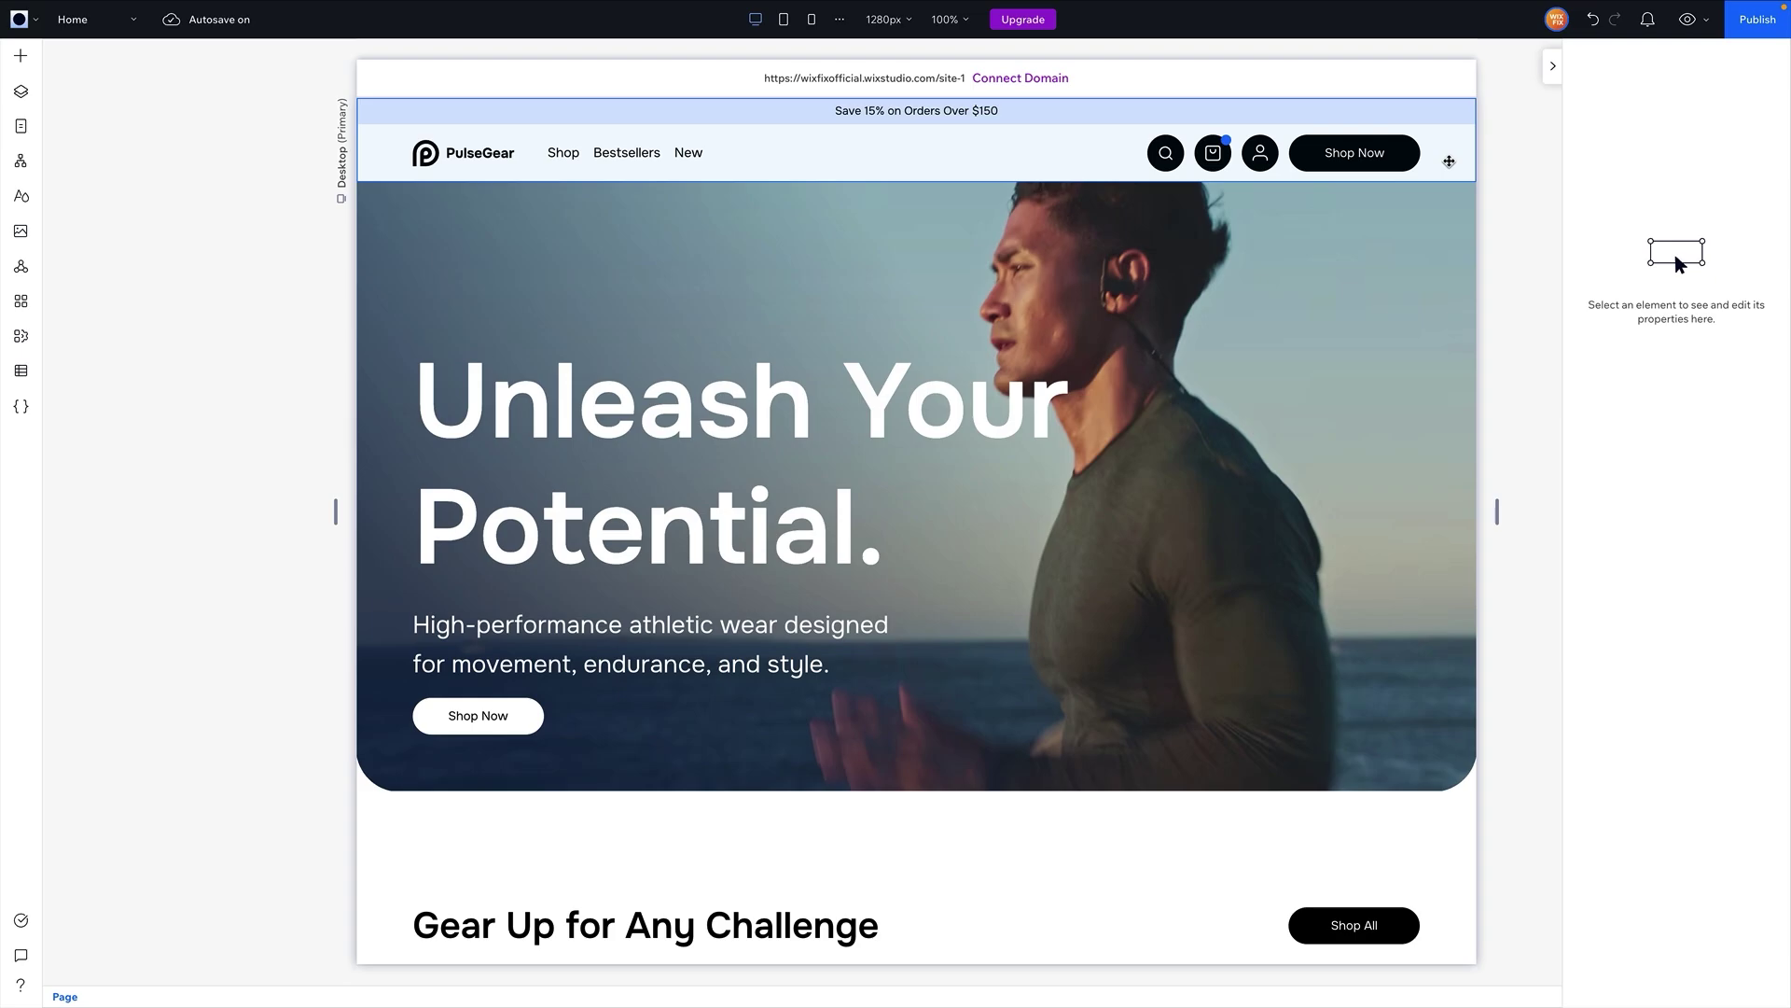
pyautogui.scroll(-7, 1449, 161)
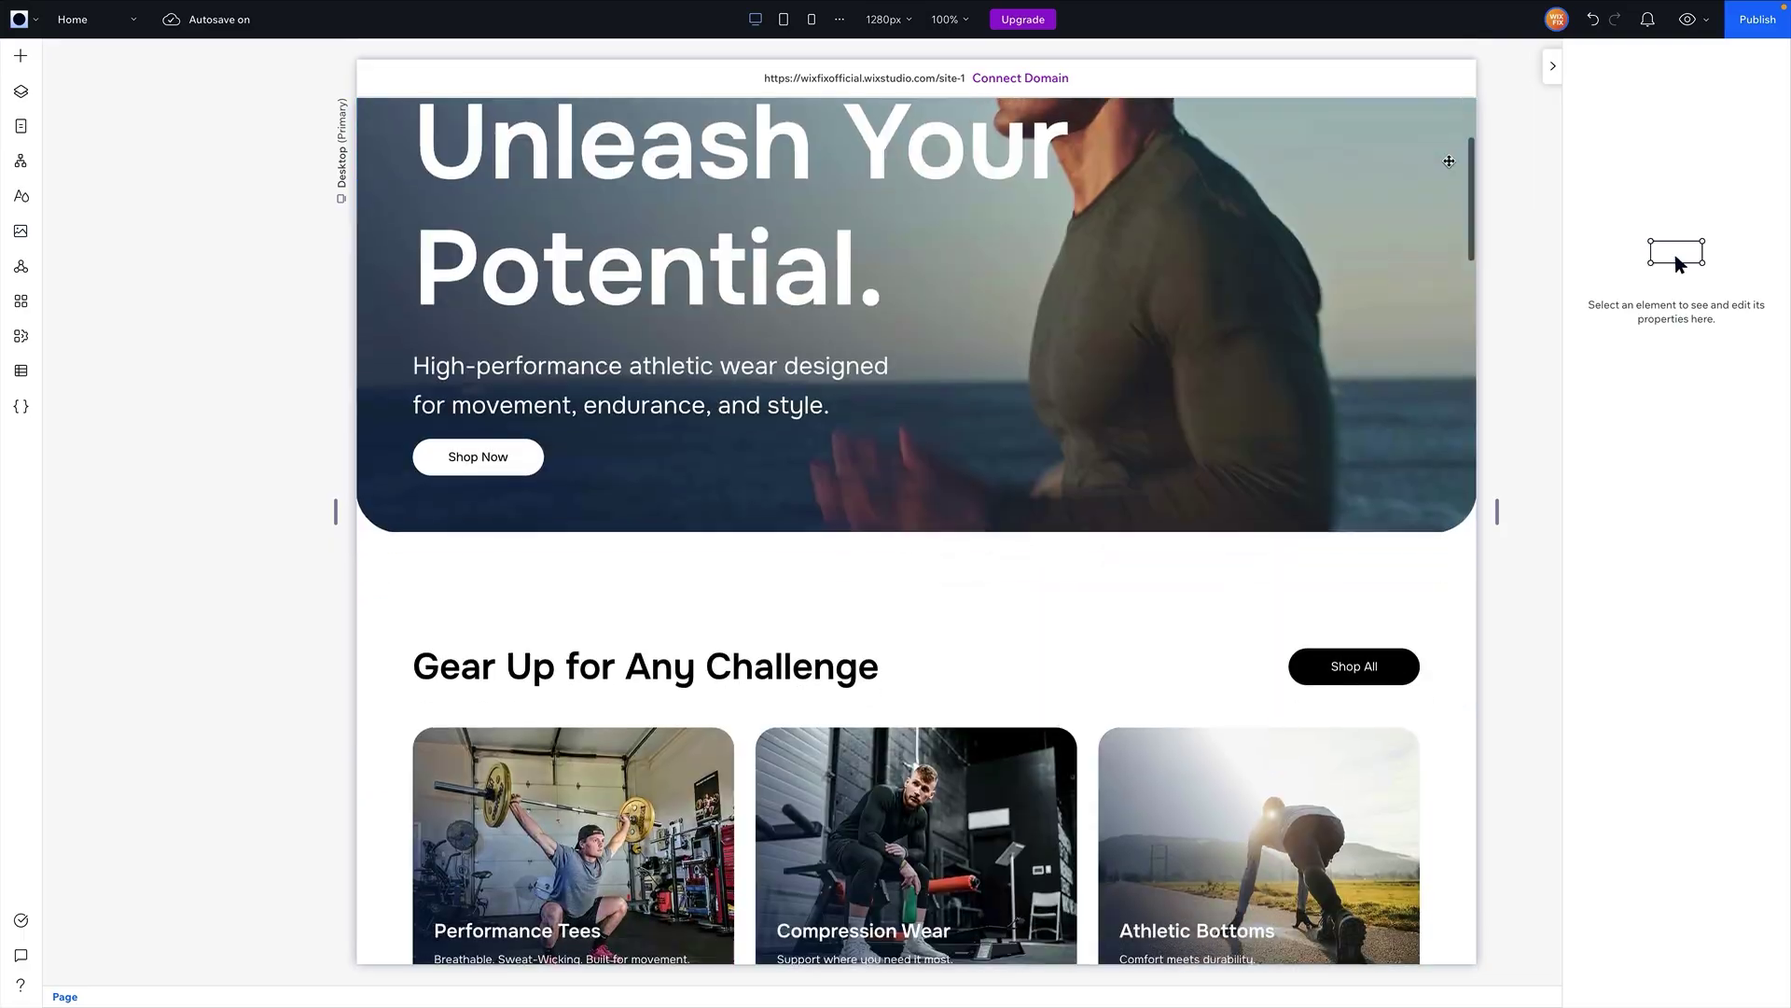
pyautogui.scroll(7, 1449, 162)
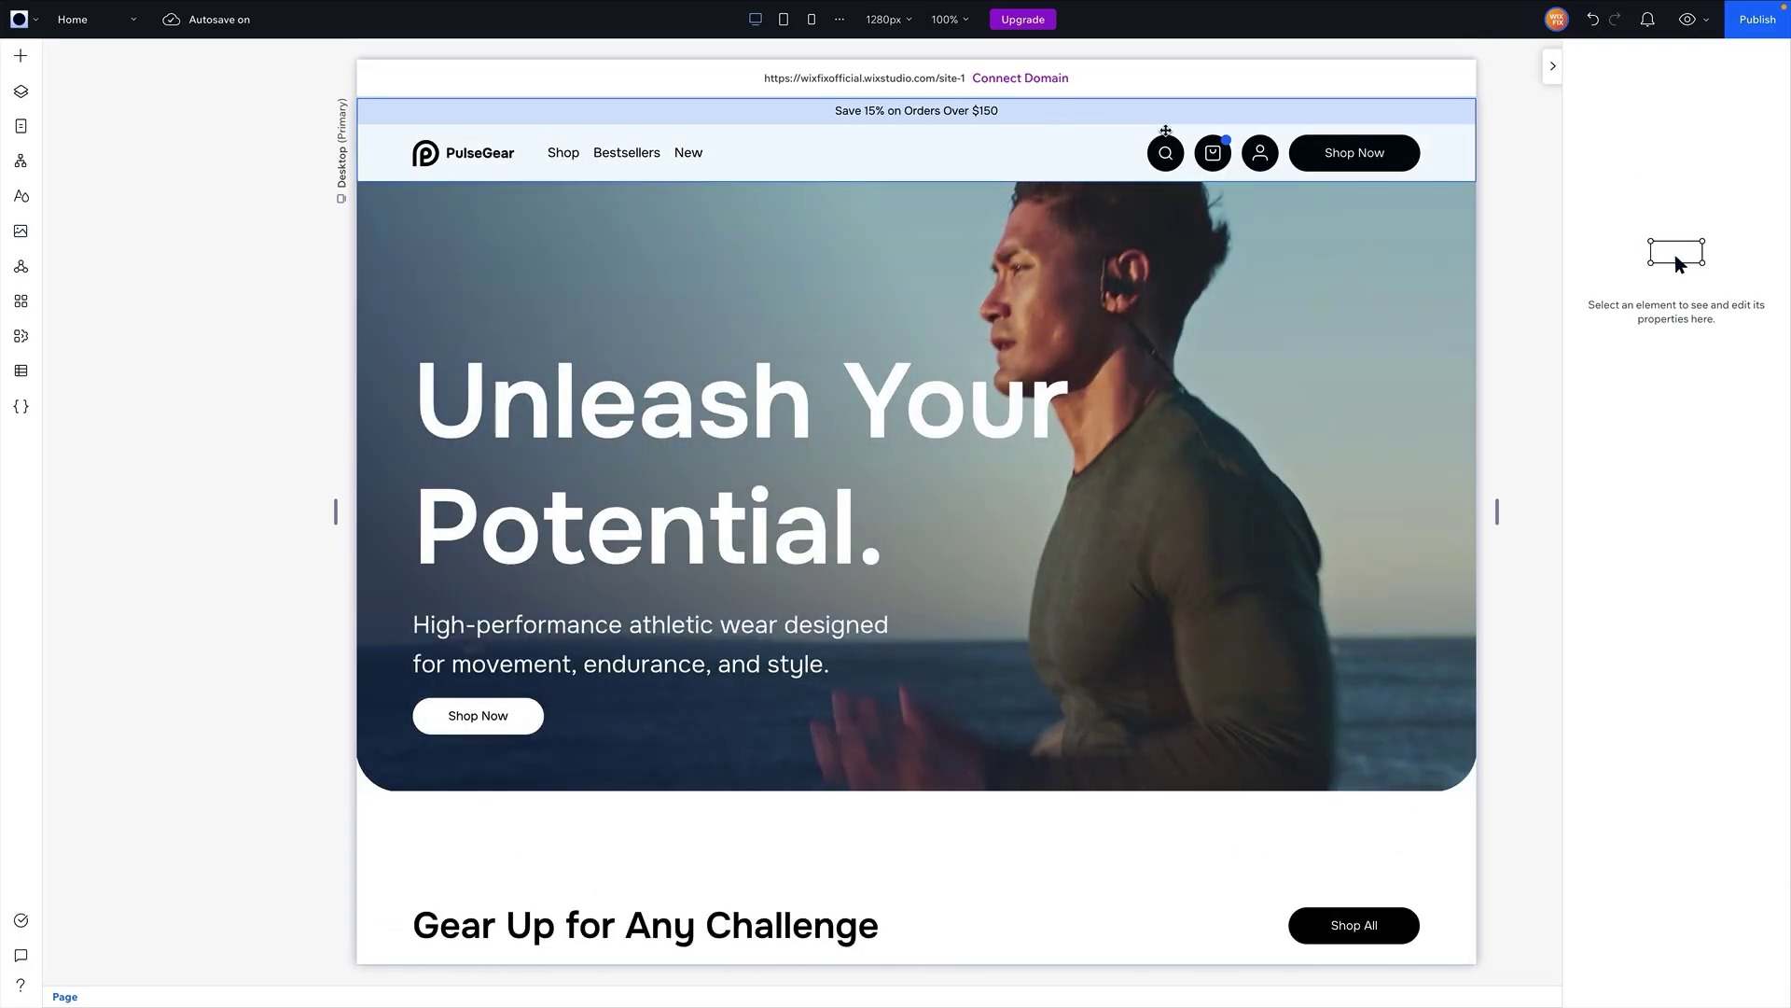
pyautogui.scroll(-20, 1006, 144)
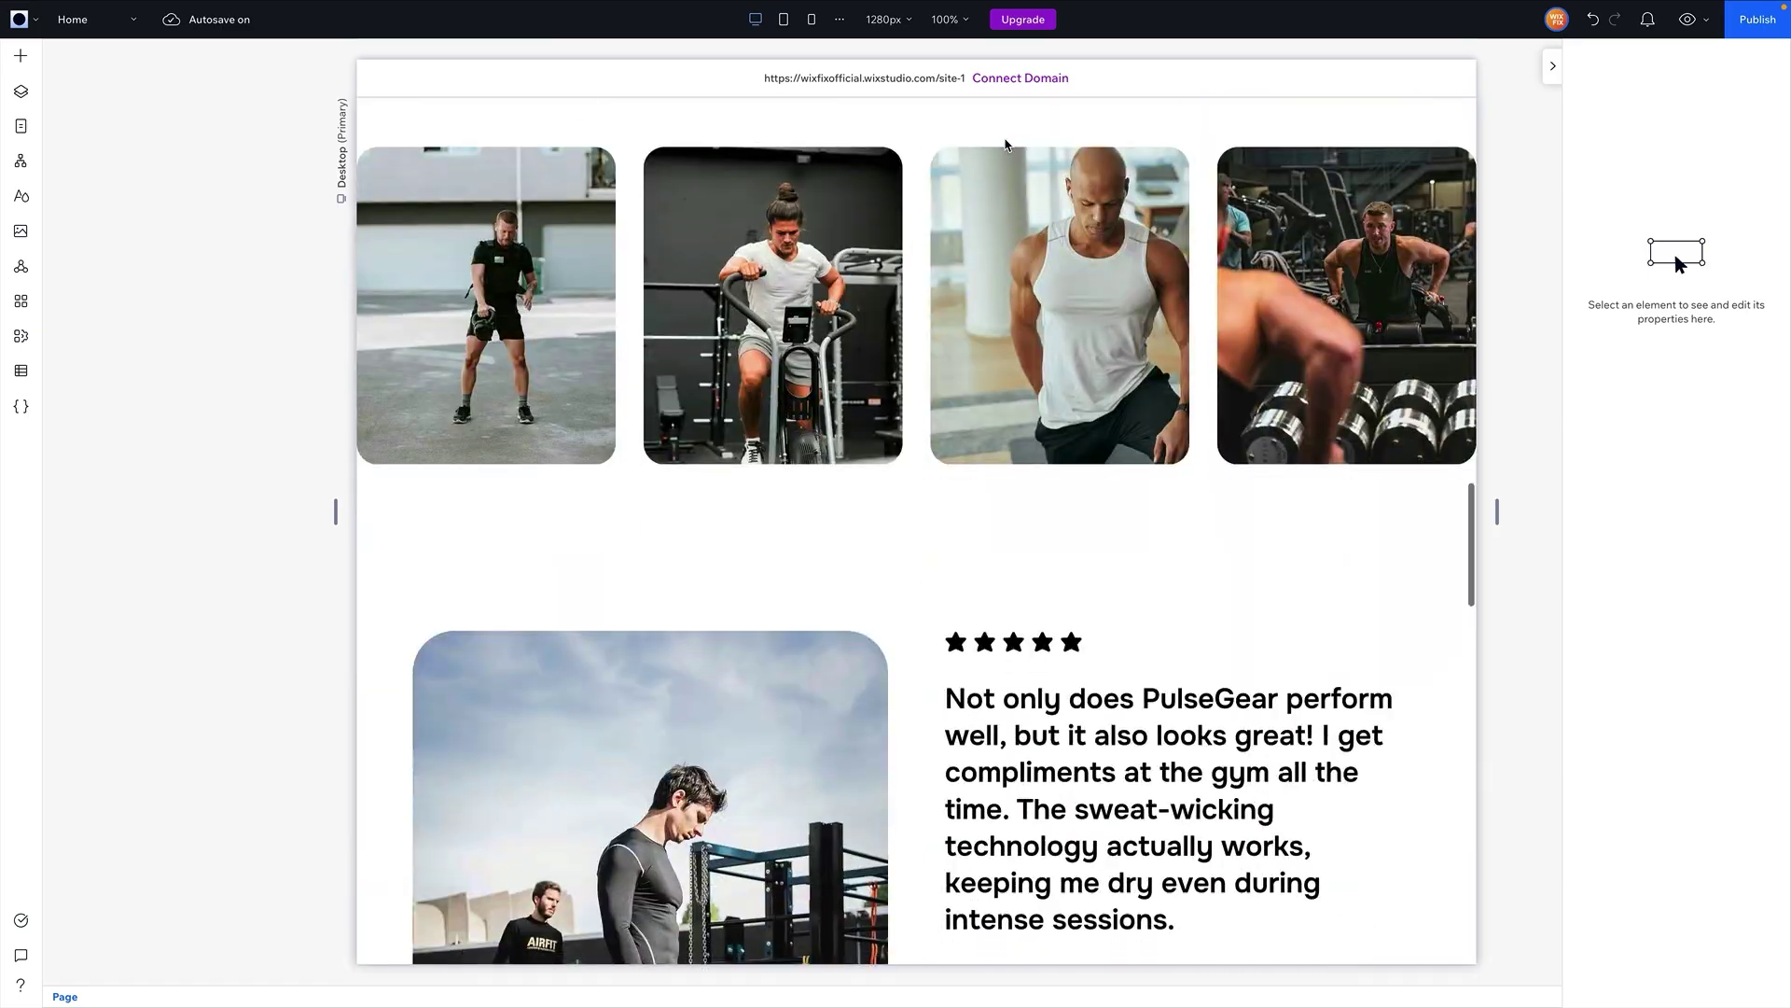
pyautogui.scroll(20, 902, 714)
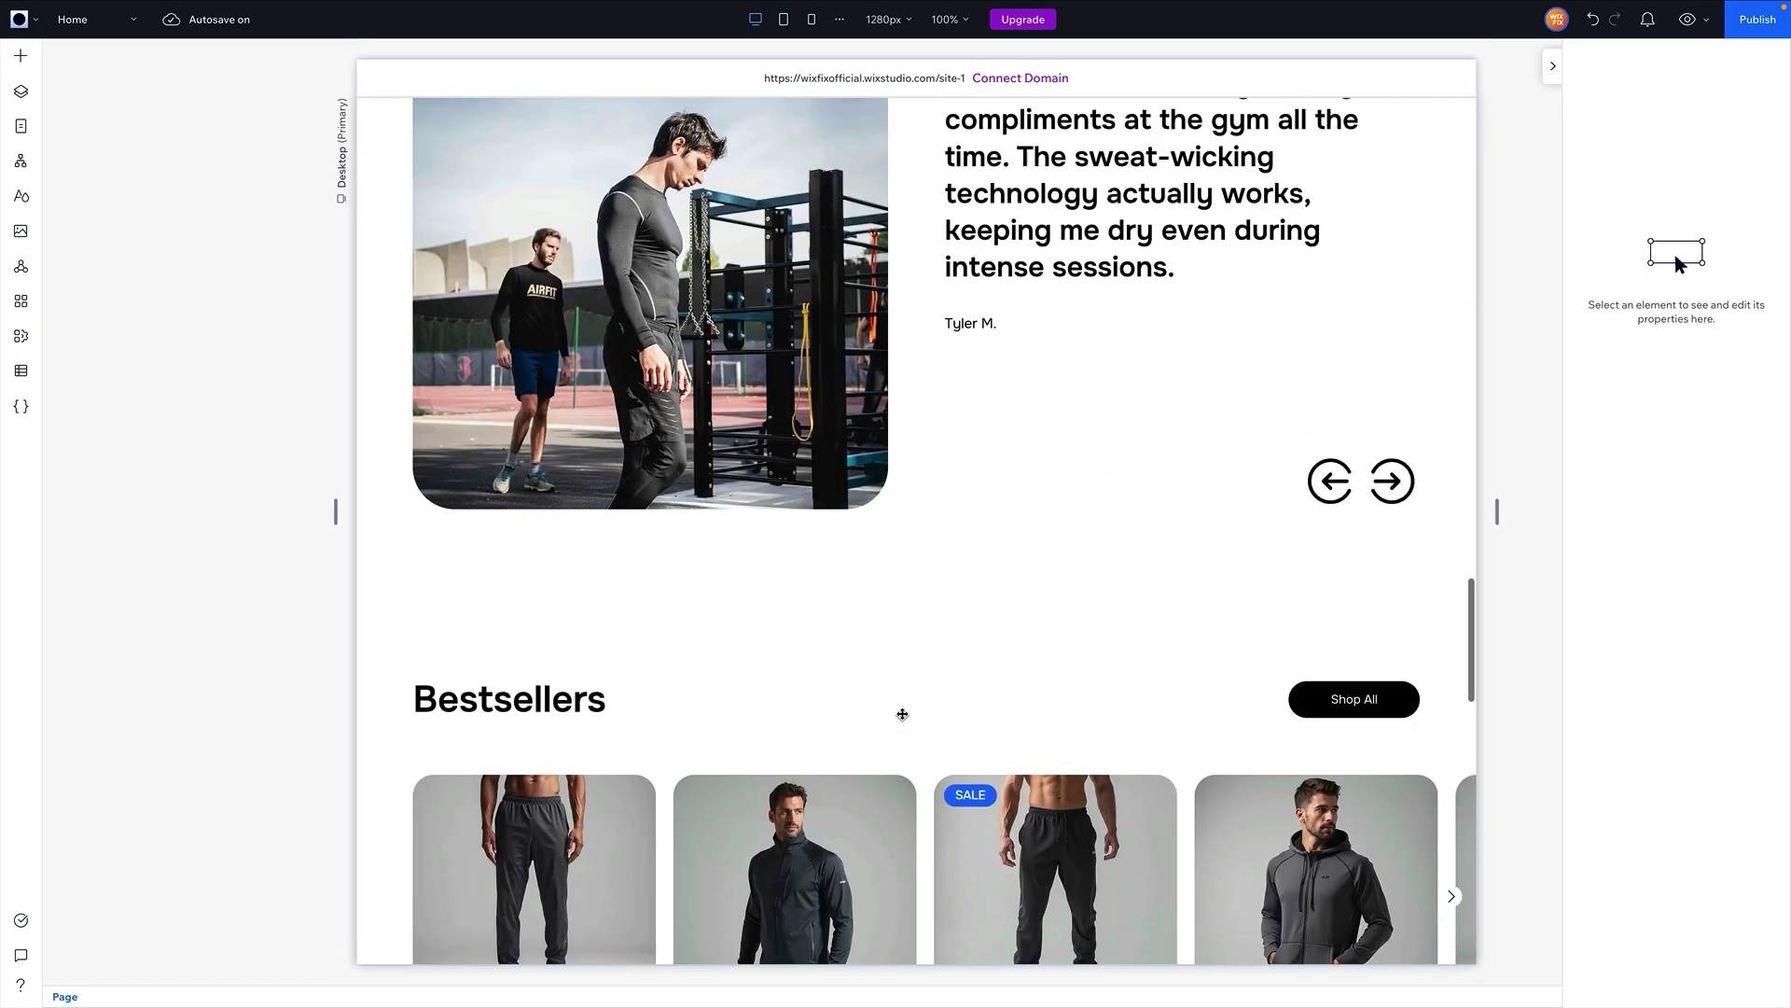